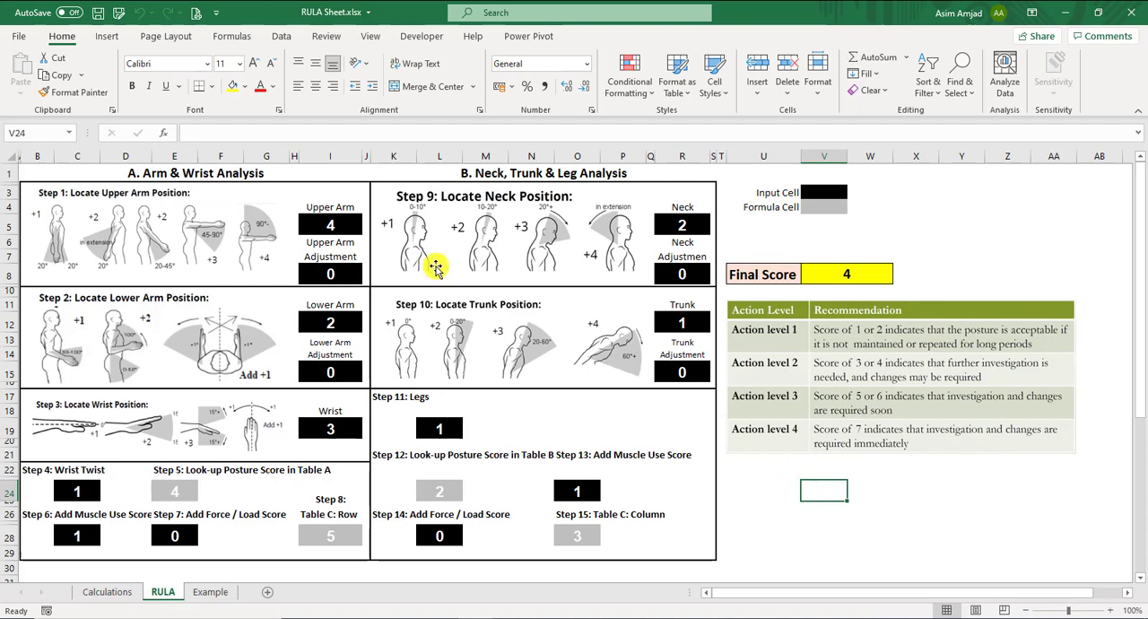
Inspect the upper arm score, upper arm adjustment and lower arm score cells in the arm and wrist analysis
{"action": "left_click", "coordinate": [332, 225]}
{"action": "left_click", "coordinate": [345, 273]}
{"action": "left_click", "coordinate": [348, 305]}
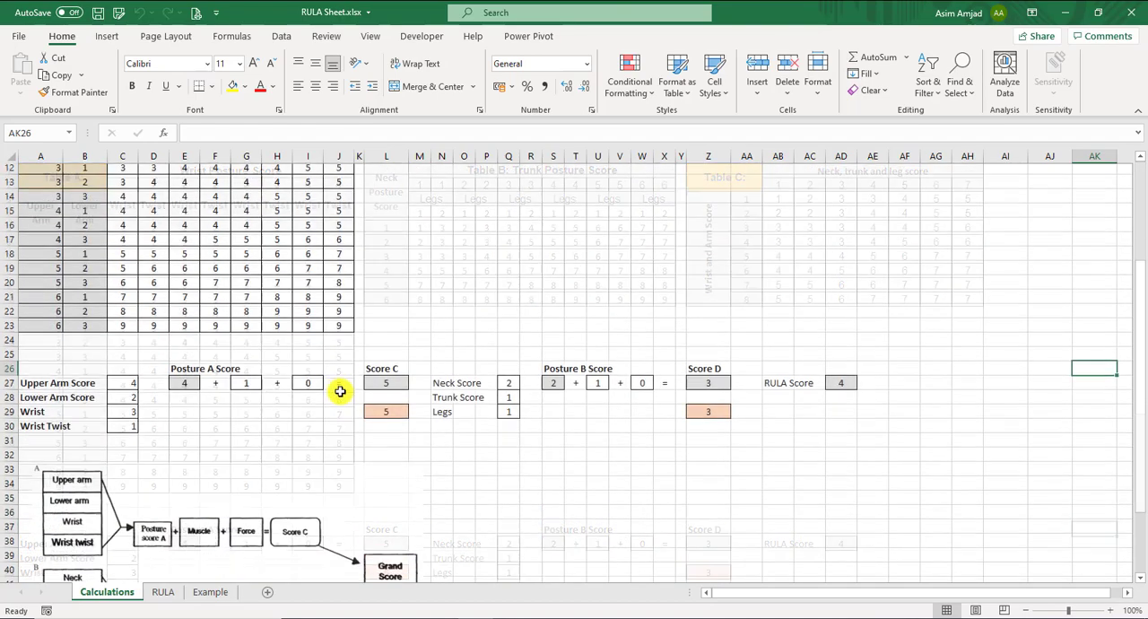
Compare Table A on the Calculations sheet with the posture score A branch of the scoring flow diagram
{"action": "scroll", "coordinate": [340, 392], "scroll_direction": "down", "scroll_amount": 3}
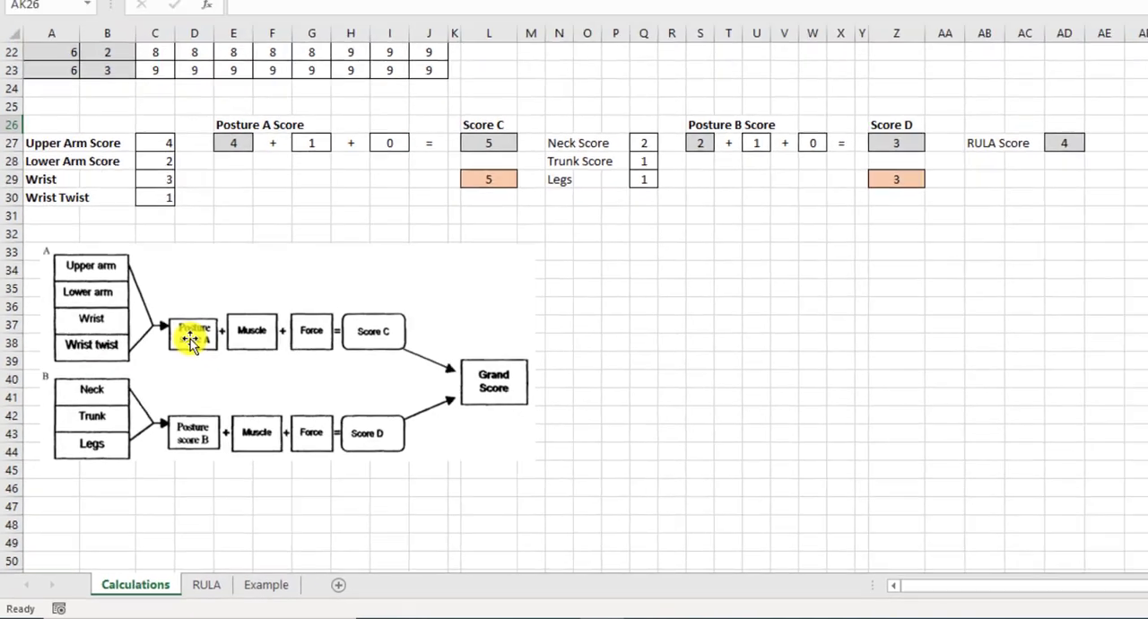
{"action": "scroll", "coordinate": [211, 301], "scroll_direction": "up", "scroll_amount": 5}
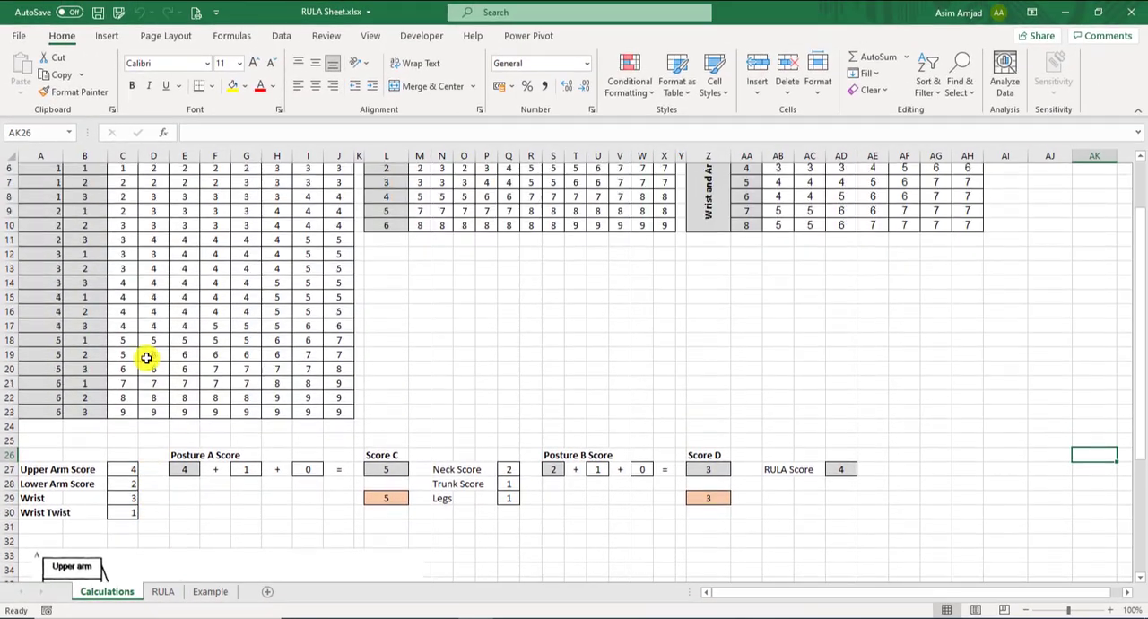
{"action": "scroll", "coordinate": [146, 359], "scroll_direction": "up", "scroll_amount": 2}
{"action": "left_click_drag", "start_coordinate": [77, 200], "coordinate": [296, 472]}
{"action": "scroll", "coordinate": [277, 439], "scroll_direction": "down", "scroll_amount": 6}
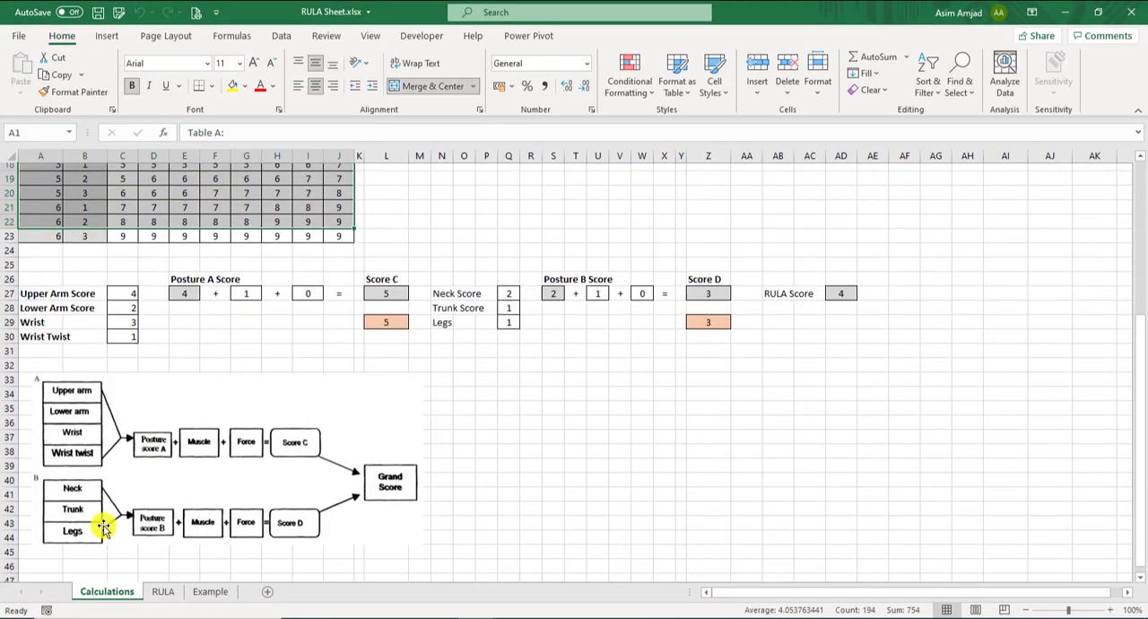
{"action": "scroll", "coordinate": [103, 528], "scroll_direction": "down", "scroll_amount": 1}
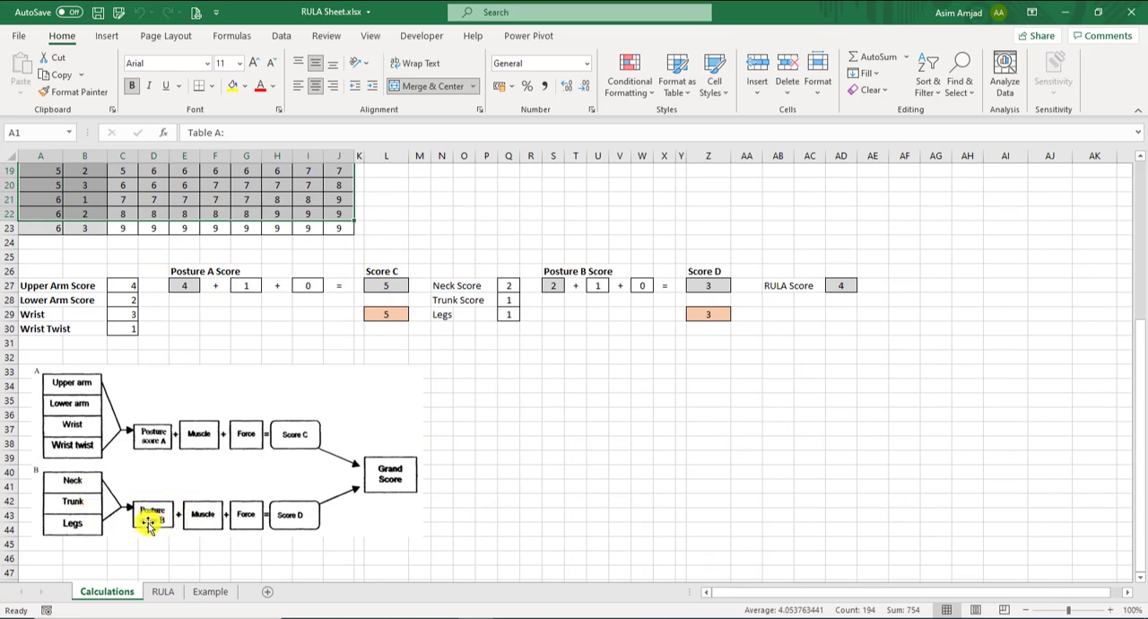
Examine Table B for neck, trunk and legs, and trace how scores C and D lead to the grand score
{"action": "scroll", "coordinate": [397, 418], "scroll_direction": "up", "scroll_amount": 6}
{"action": "left_click_drag", "start_coordinate": [397, 174], "coordinate": [624, 287]}
{"action": "scroll", "coordinate": [434, 368], "scroll_direction": "down", "scroll_amount": 1}
{"action": "scroll", "coordinate": [434, 368], "scroll_direction": "down", "scroll_amount": 8}
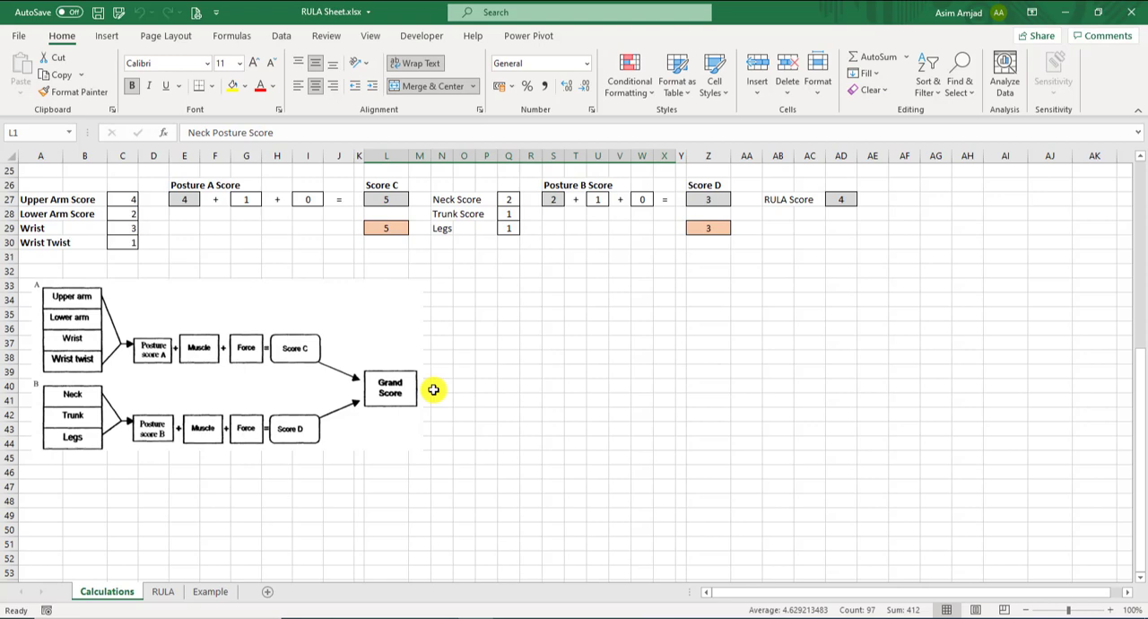
{"action": "scroll", "coordinate": [443, 389], "scroll_direction": "up", "scroll_amount": 8}
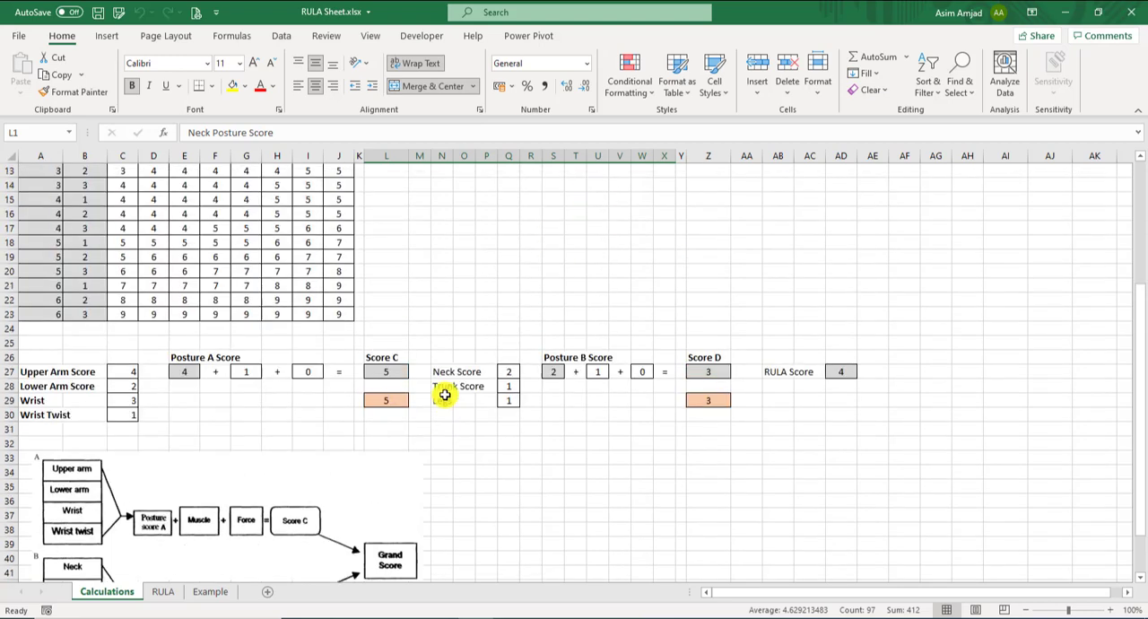
{"action": "scroll", "coordinate": [451, 400], "scroll_direction": "down", "scroll_amount": 5}
{"action": "scroll", "coordinate": [341, 440], "scroll_direction": "down", "scroll_amount": 1}
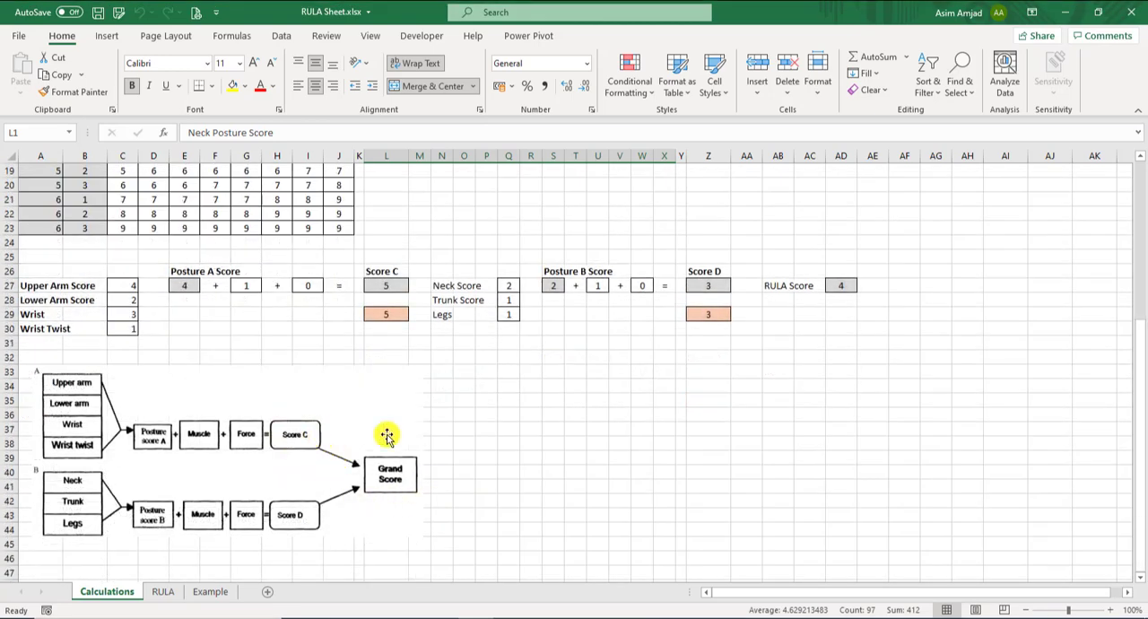
Examine the wrist and arm score rows and the neck, trunk and leg score columns of Table C
{"action": "scroll", "coordinate": [531, 440], "scroll_direction": "up", "scroll_amount": 6}
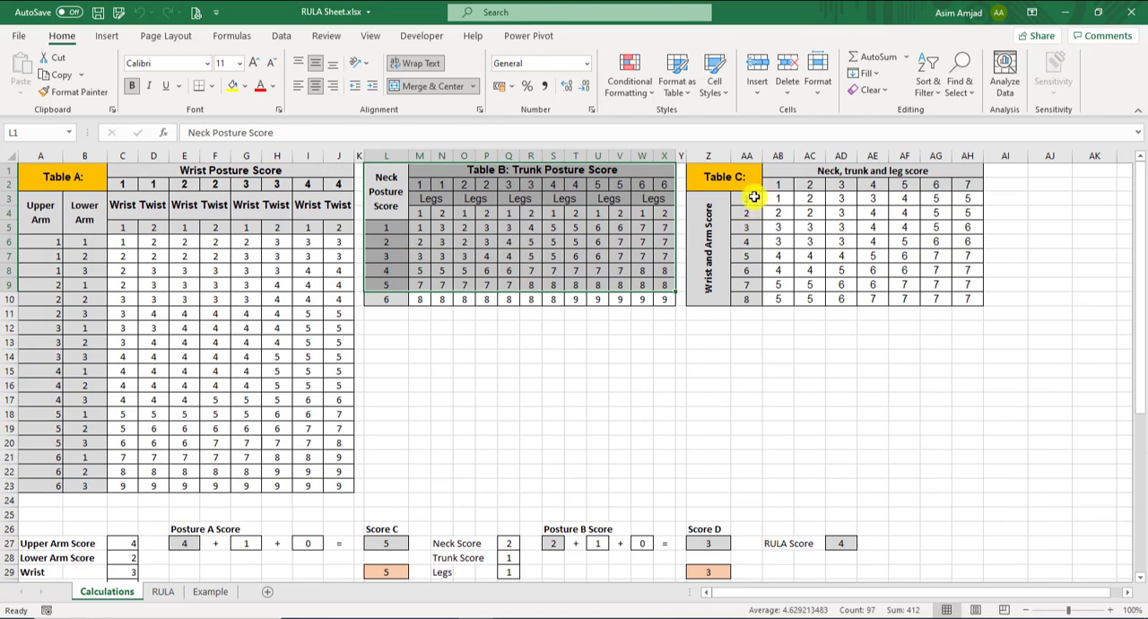
{"action": "left_click_drag", "start_coordinate": [751, 198], "coordinate": [752, 299]}
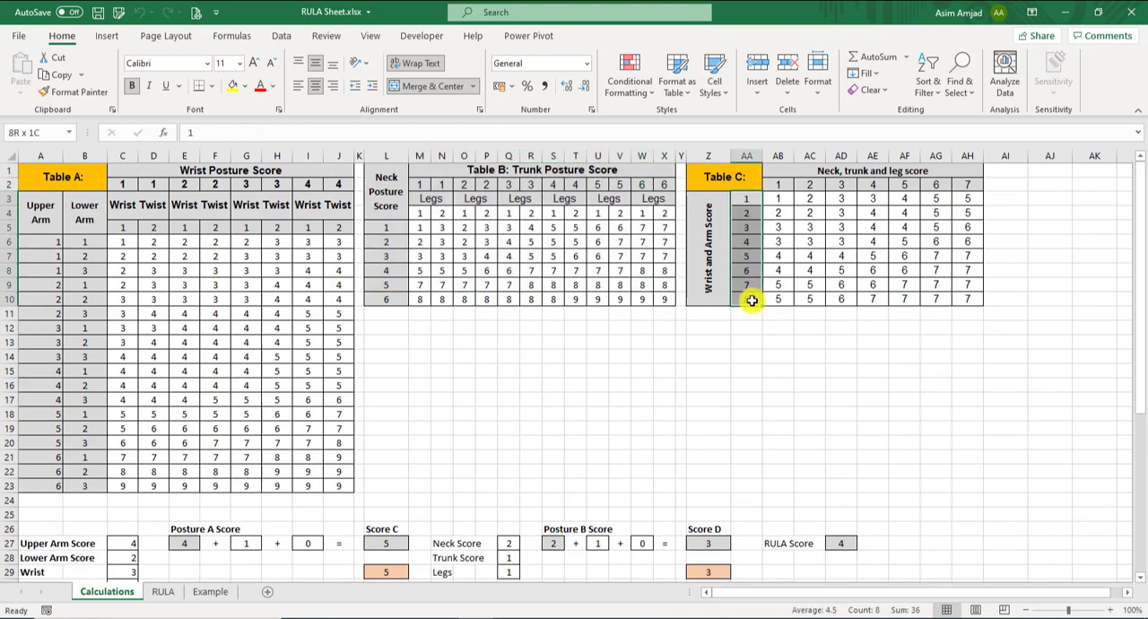
{"action": "scroll", "coordinate": [431, 448], "scroll_direction": "down", "scroll_amount": 5}
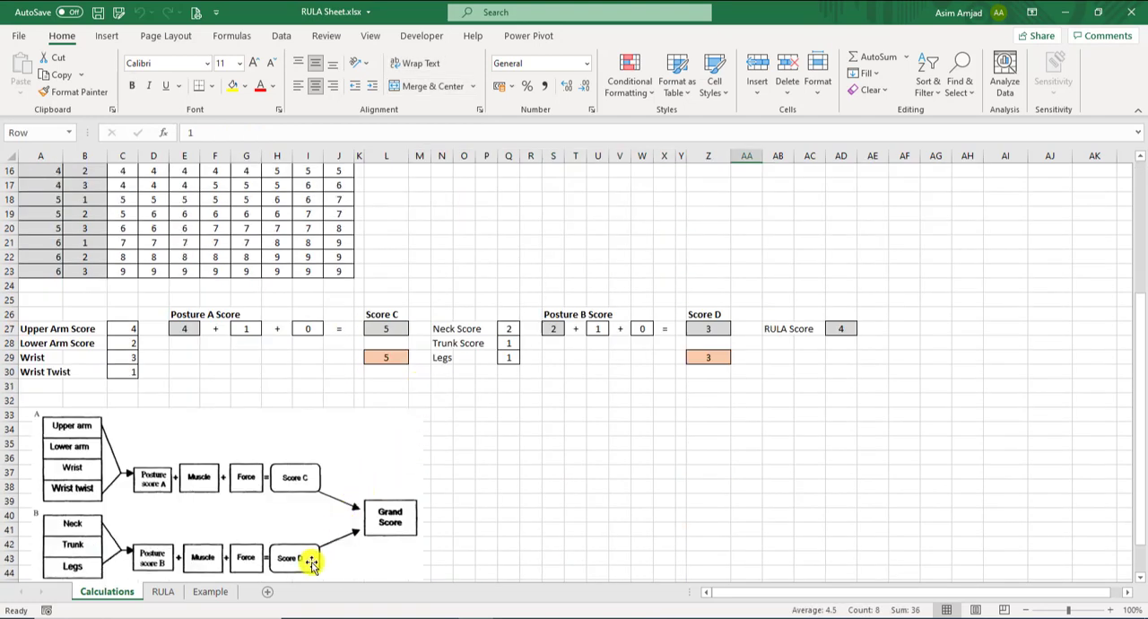
{"action": "scroll", "coordinate": [787, 469], "scroll_direction": "up", "scroll_amount": 5}
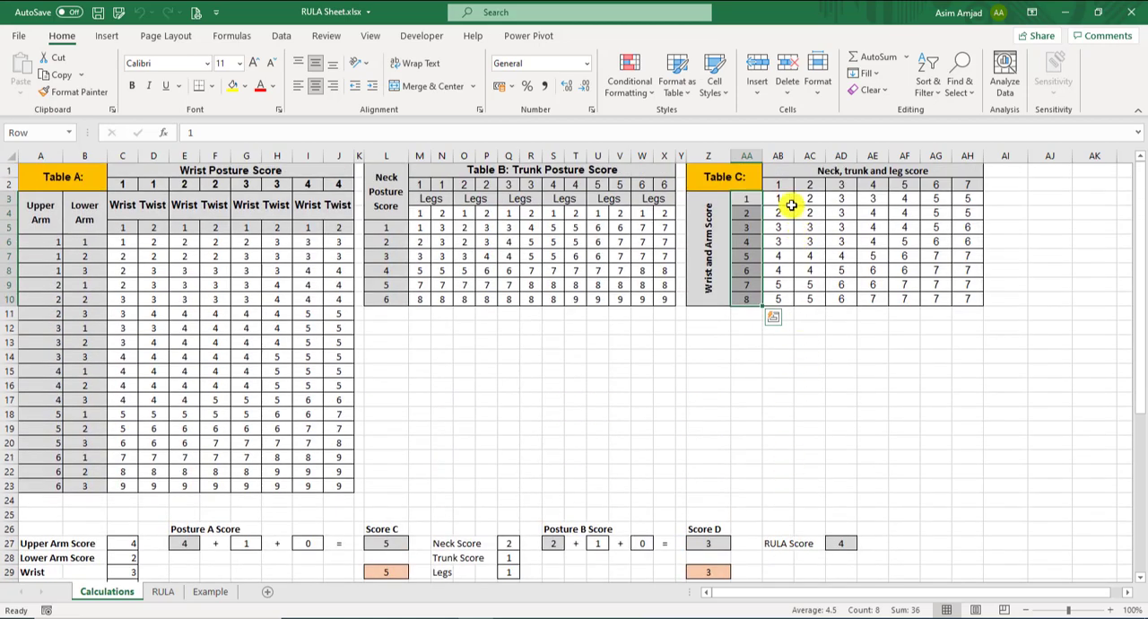
{"action": "left_click_drag", "start_coordinate": [779, 184], "coordinate": [974, 183]}
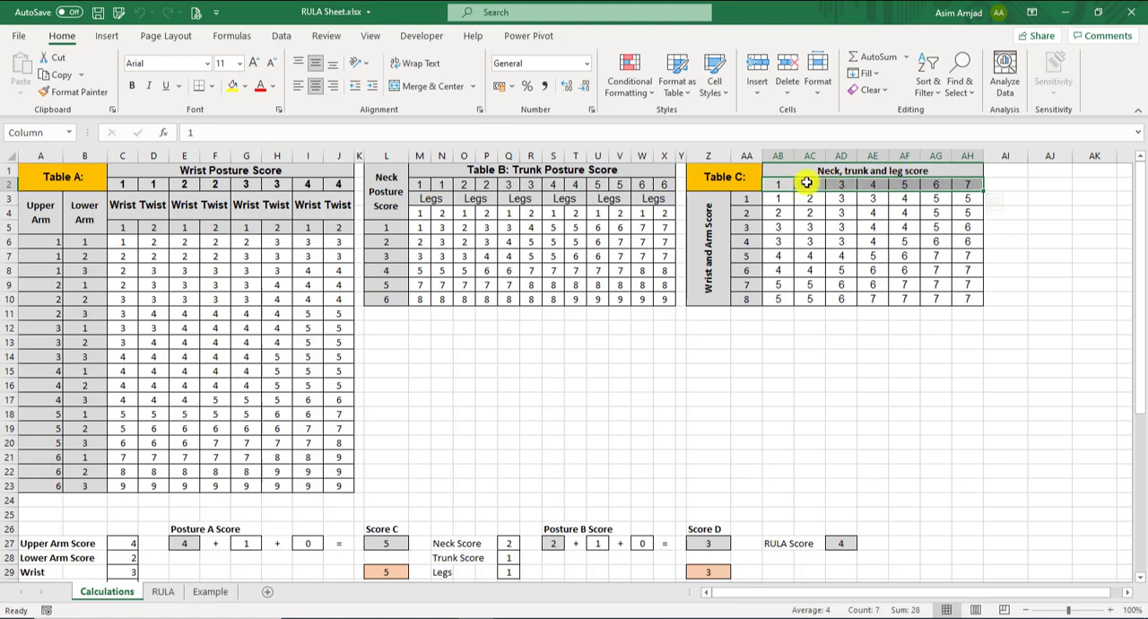
{"action": "left_click_drag", "start_coordinate": [784, 182], "coordinate": [957, 180]}
{"action": "left_click", "coordinate": [723, 279]}
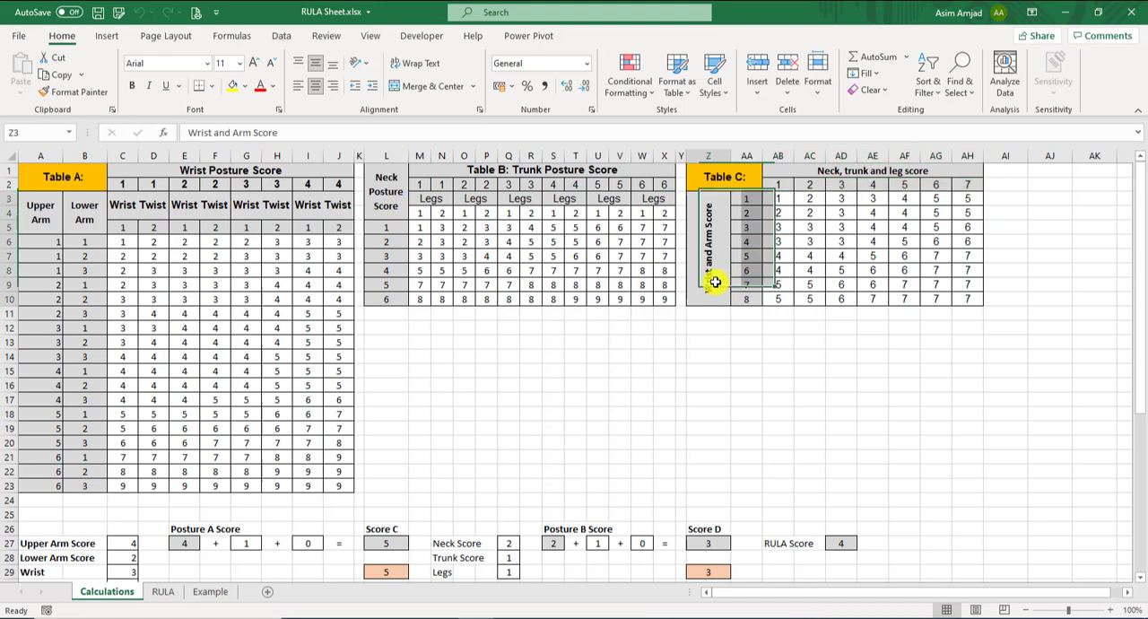
{"action": "left_click_drag", "start_coordinate": [750, 198], "coordinate": [750, 297]}
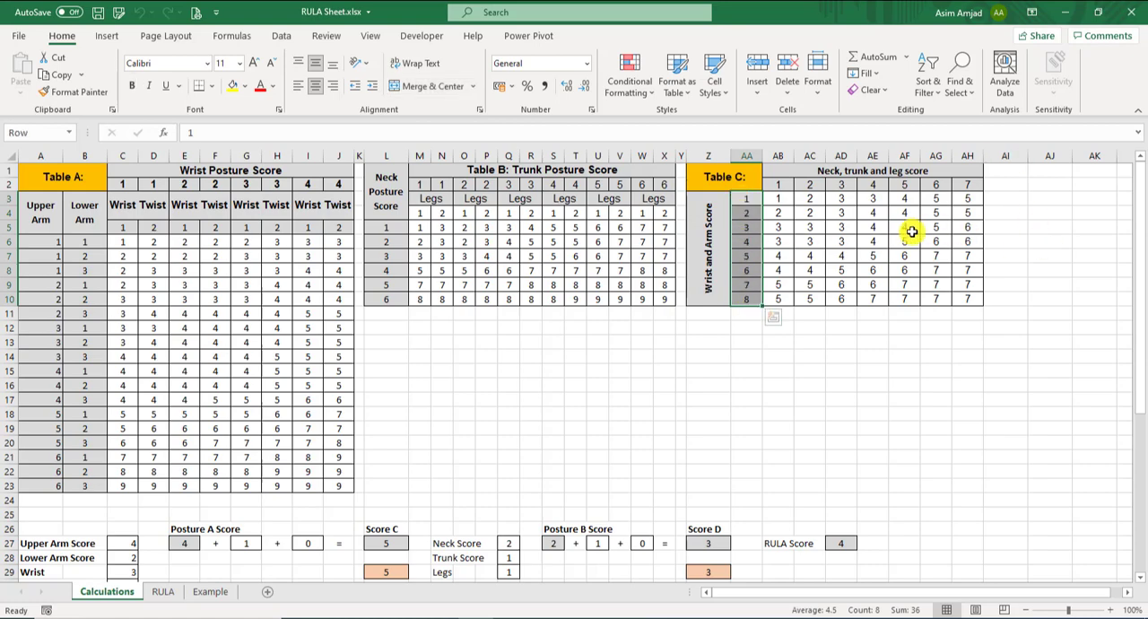
Inspect the RULA Score cell in the calculation area of the Calculations sheet
{"action": "scroll", "coordinate": [808, 453], "scroll_direction": "down", "scroll_amount": 2}
{"action": "scroll", "coordinate": [807, 453], "scroll_direction": "down", "scroll_amount": 1}
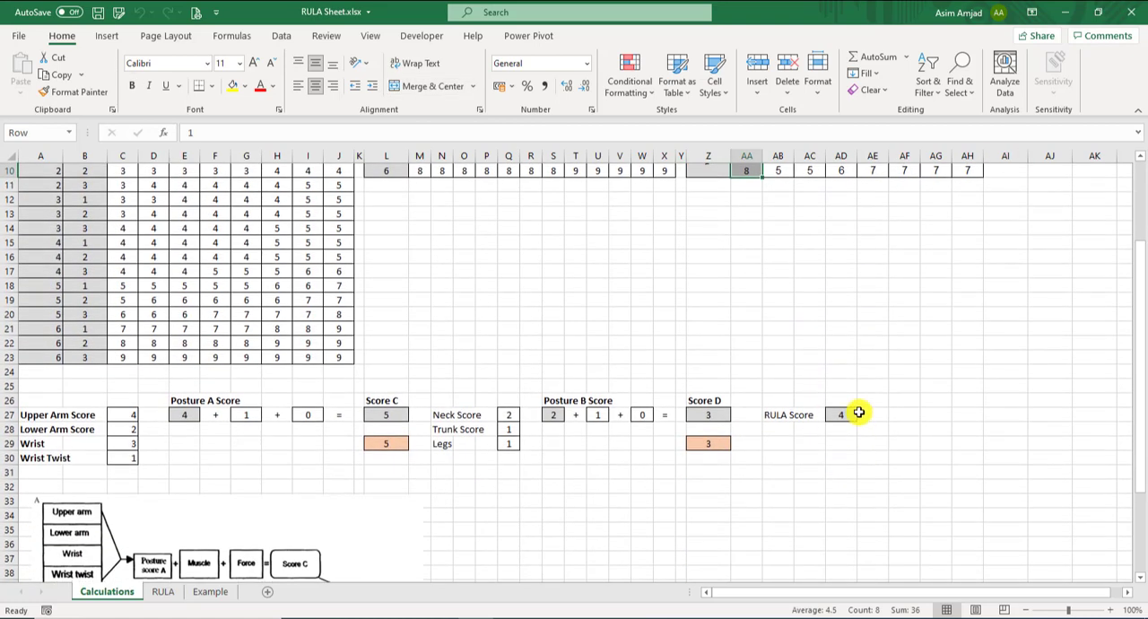
{"action": "left_click", "coordinate": [848, 415]}
{"action": "scroll", "coordinate": [911, 429], "scroll_direction": "up", "scroll_amount": 3}
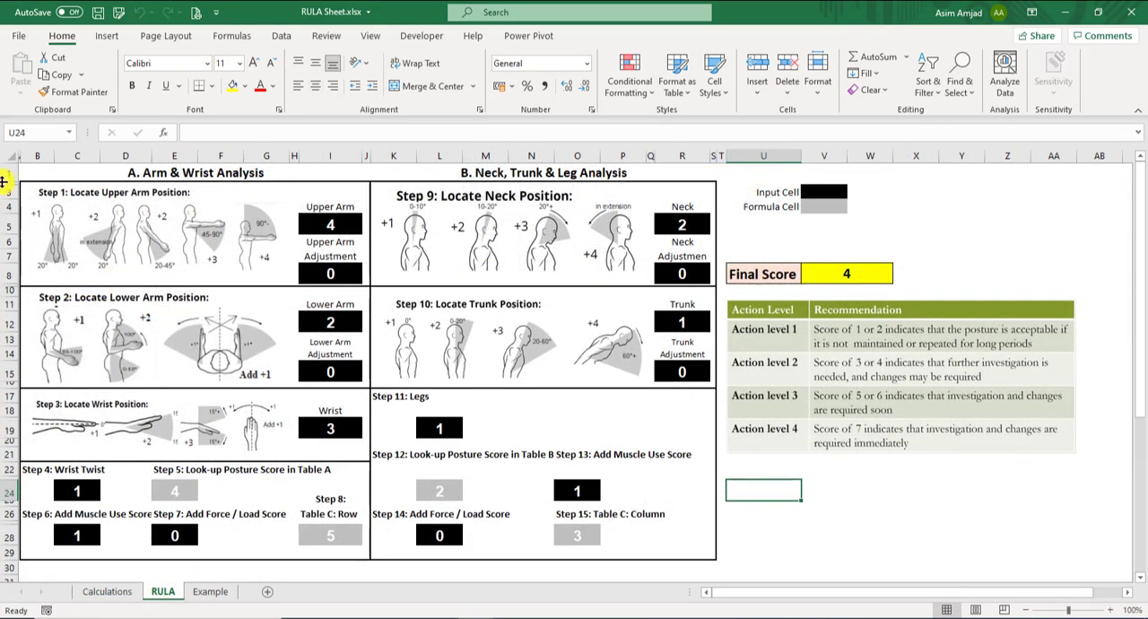
Review the RULA sheet's full analysis area, including the upper arm, lower arm, wrist, neck and trunk posture pictures
{"action": "left_click_drag", "start_coordinate": [24, 173], "coordinate": [577, 544]}
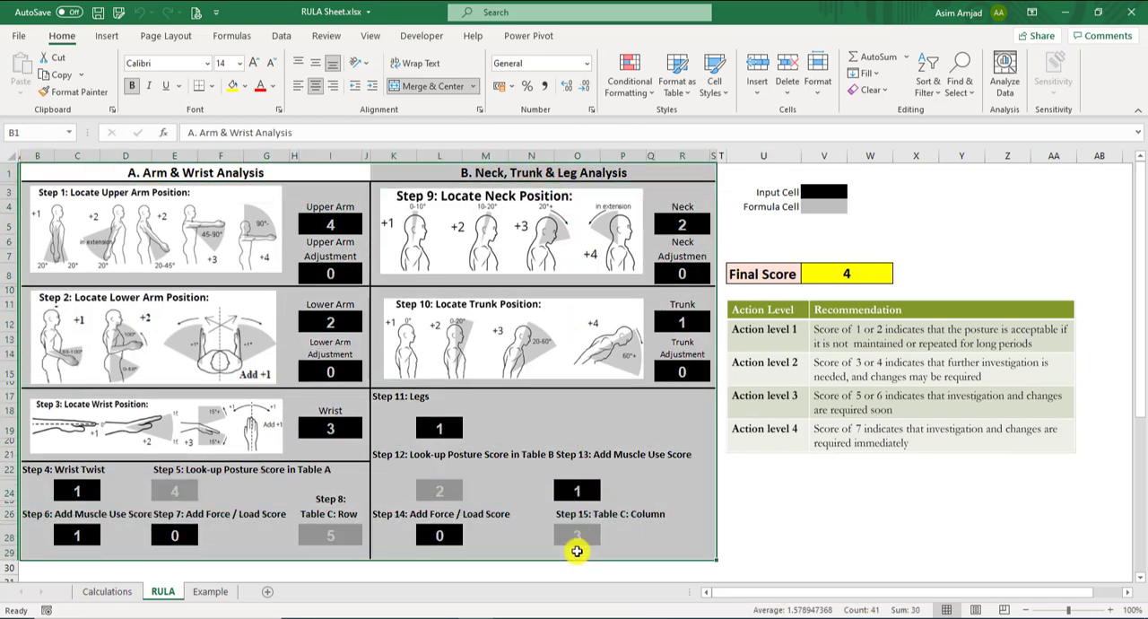
{"action": "left_click", "coordinate": [725, 534]}
{"action": "left_click", "coordinate": [189, 249]}
{"action": "left_click", "coordinate": [175, 339]}
{"action": "left_click", "coordinate": [174, 410]}
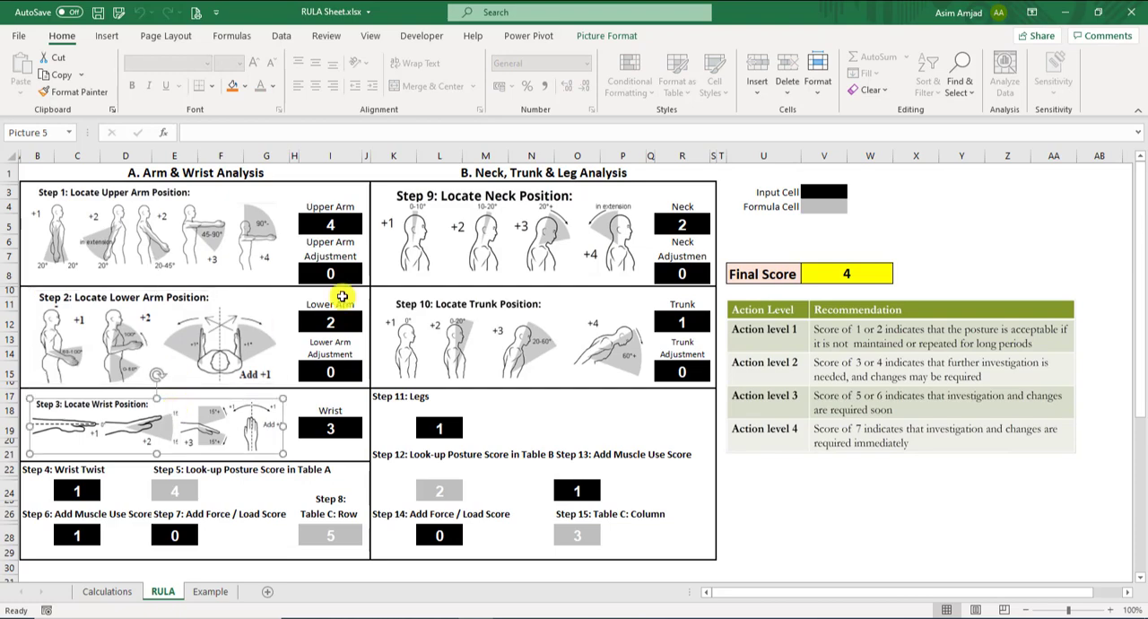
{"action": "left_click", "coordinate": [393, 247]}
{"action": "left_click", "coordinate": [404, 309]}
{"action": "left_click", "coordinate": [671, 463]}
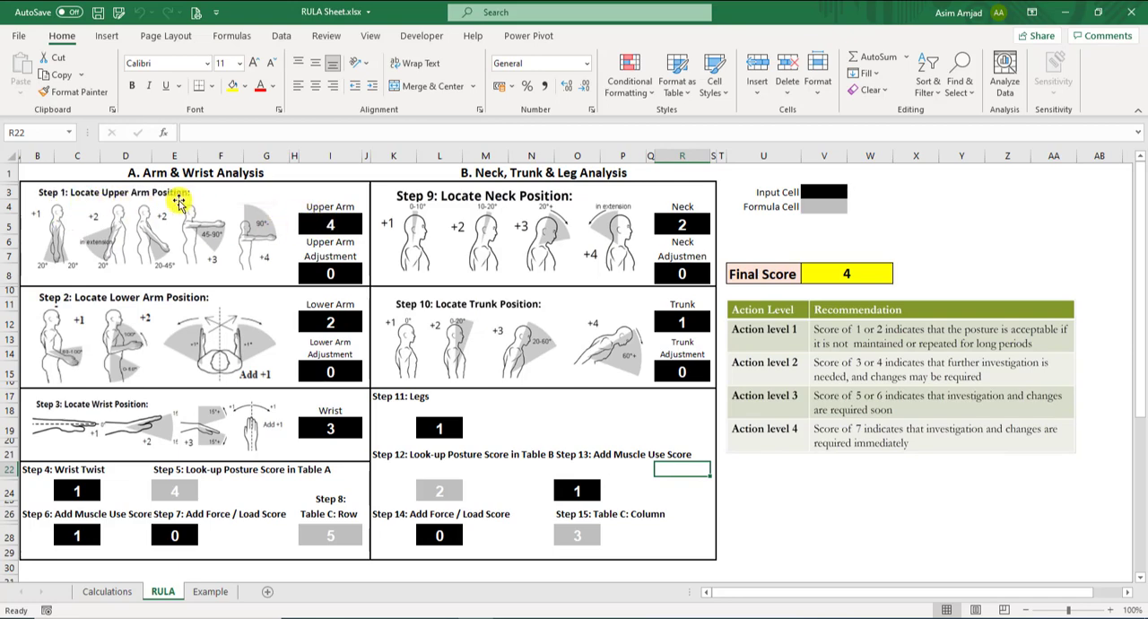
Check the selectable scores offered for the Upper Arm input cell without changing its value
{"action": "left_click", "coordinate": [318, 224]}
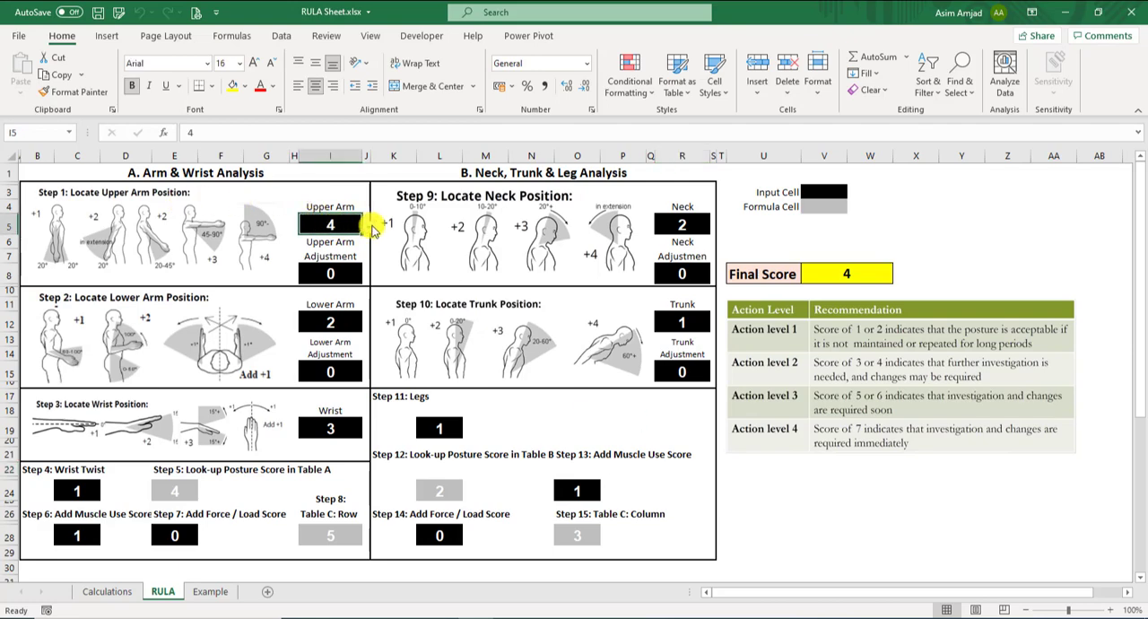
{"action": "left_click", "coordinate": [367, 227]}
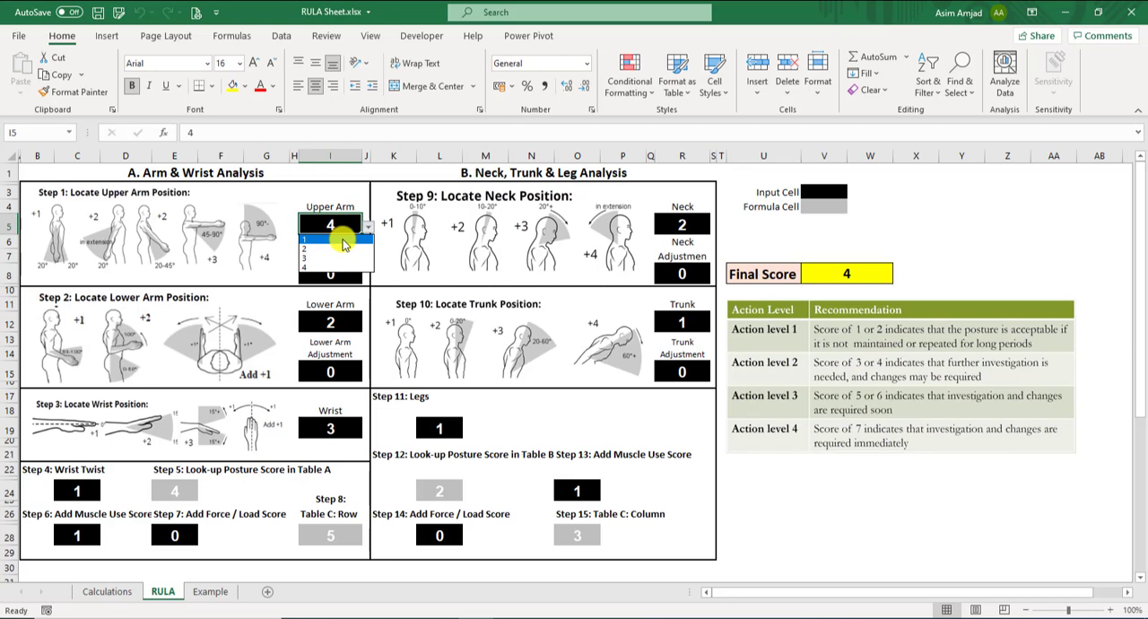
{"action": "left_click", "coordinate": [370, 196]}
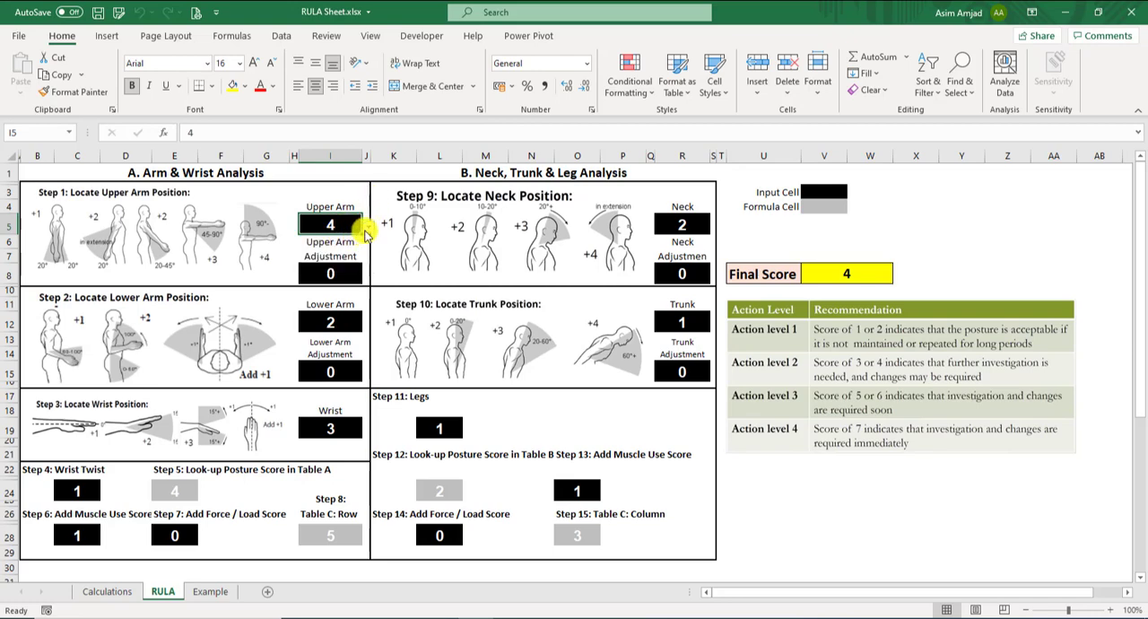
{"action": "left_click", "coordinate": [367, 229]}
{"action": "left_click", "coordinate": [362, 214]}
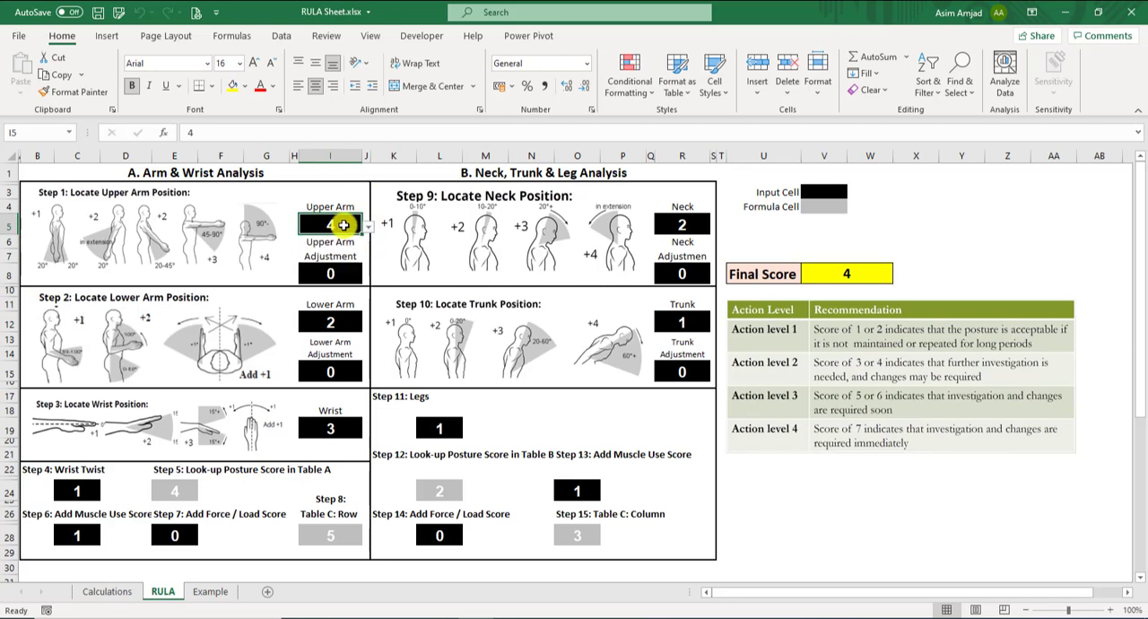
Inspect the Upper Arm cell's data validation criteria, list source and input message, and recheck its list of choices without changing anything
{"action": "left_click", "coordinate": [280, 36]}
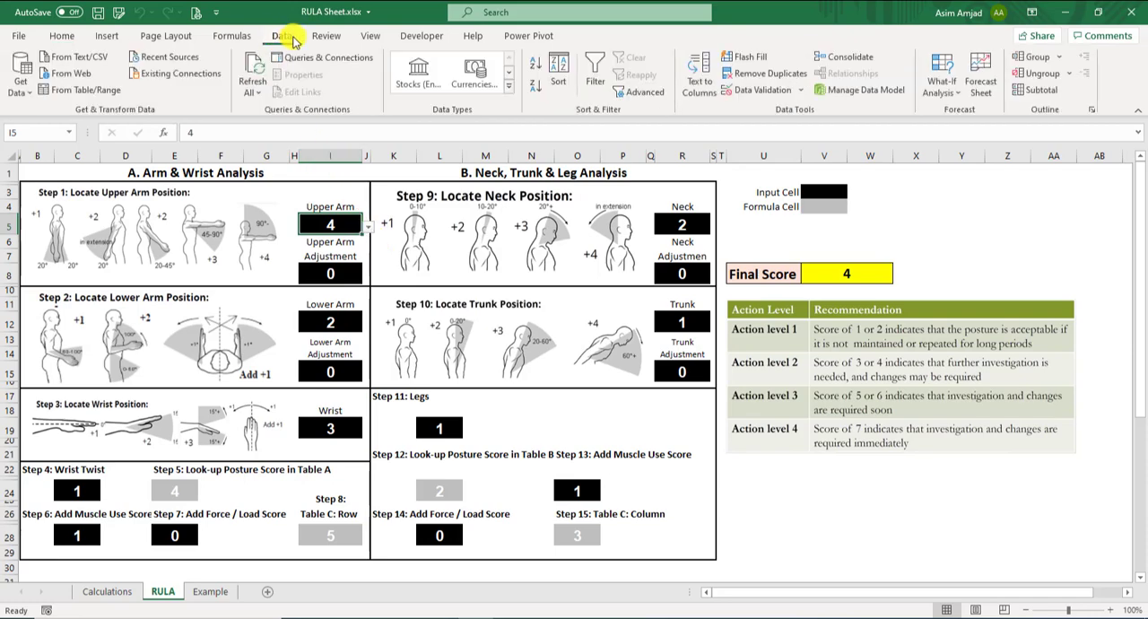
{"action": "left_click", "coordinate": [763, 92]}
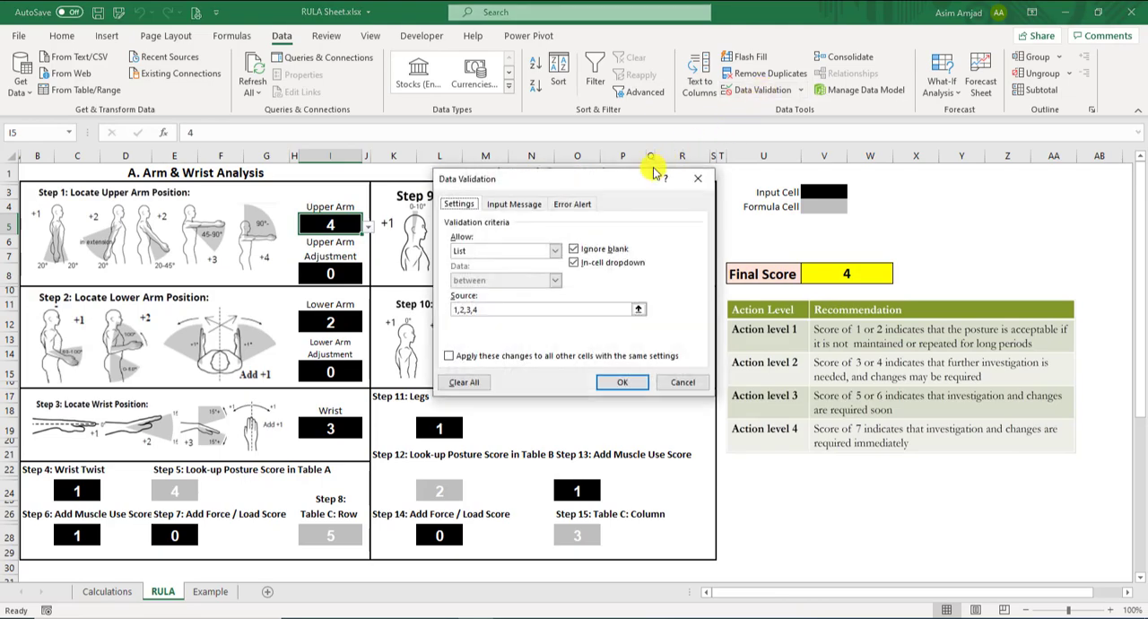
{"action": "left_click", "coordinate": [480, 252]}
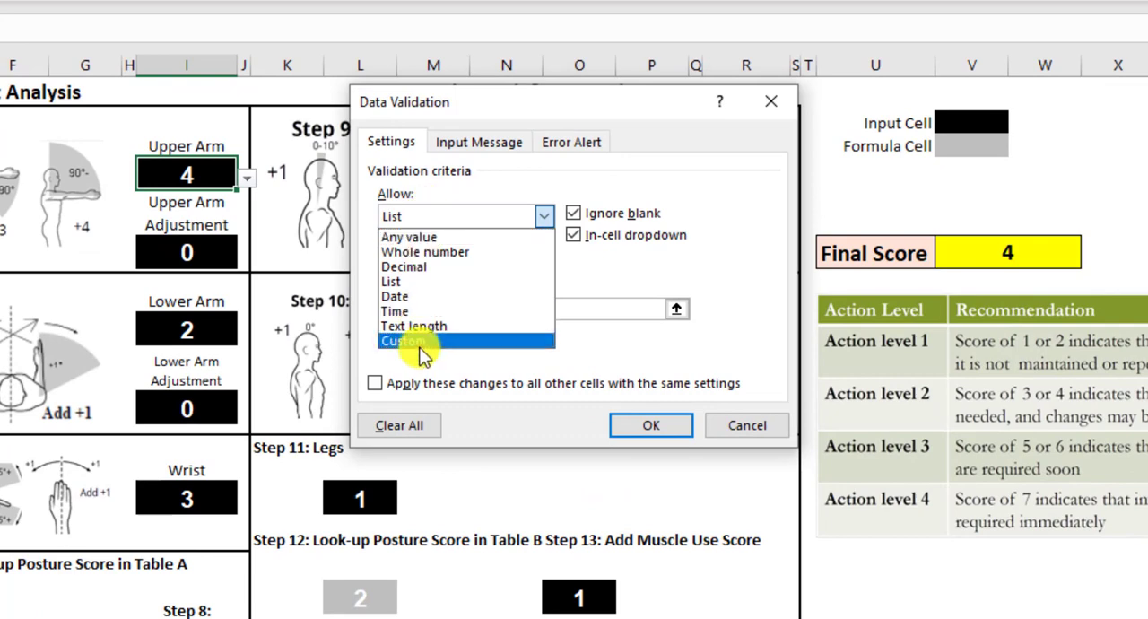
{"action": "left_click", "coordinate": [456, 221]}
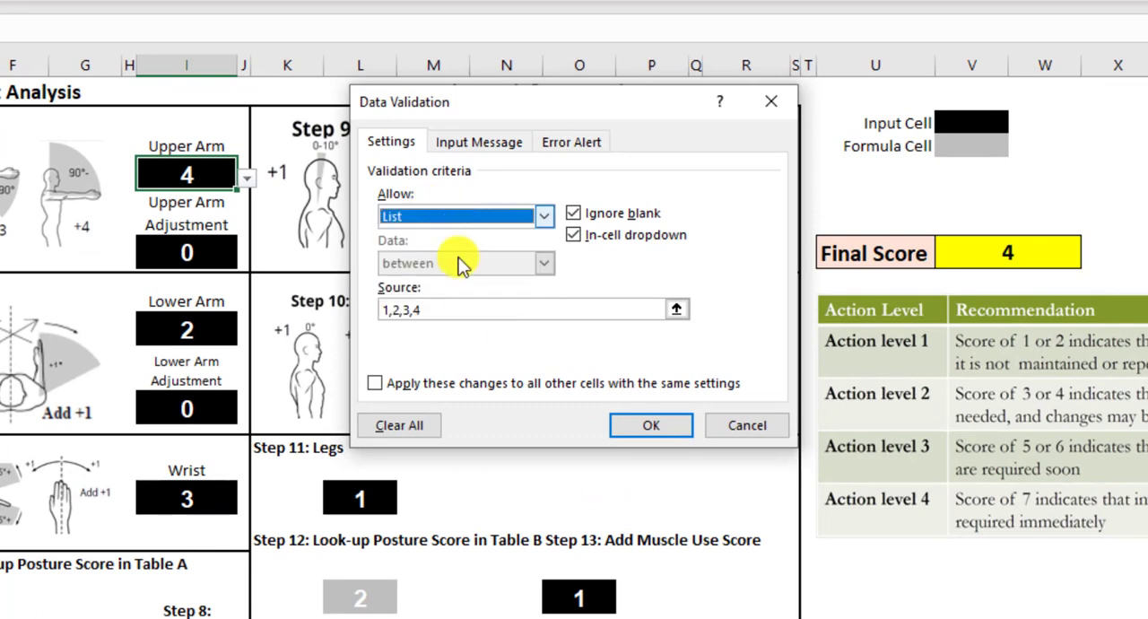
{"action": "left_click", "coordinate": [447, 311]}
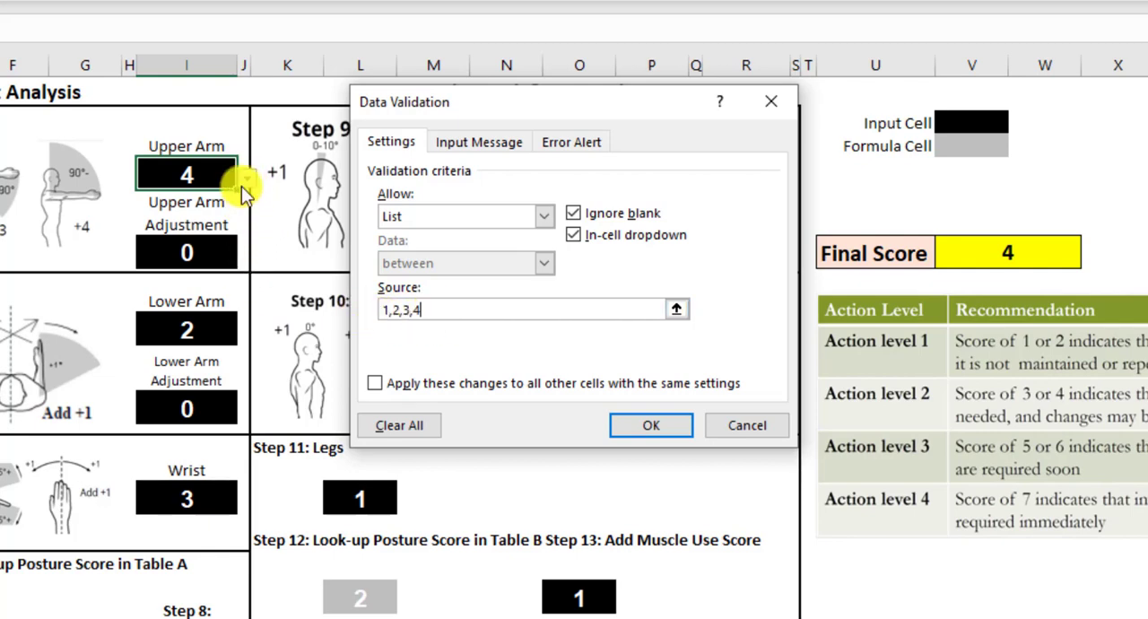
{"action": "left_click", "coordinate": [487, 143]}
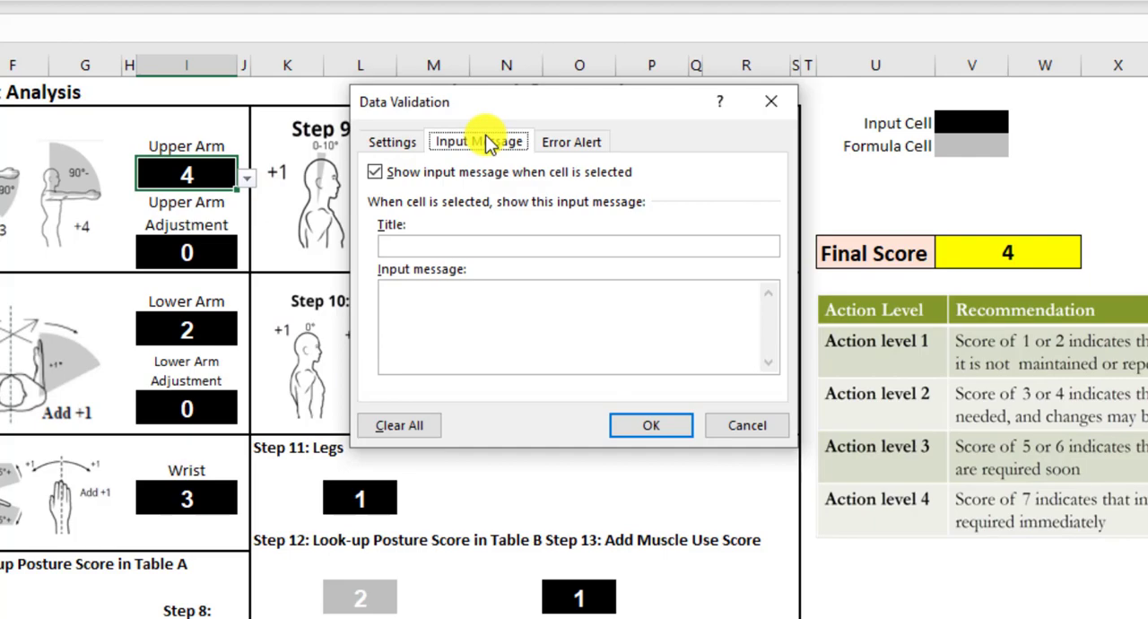
{"action": "left_click", "coordinate": [445, 245]}
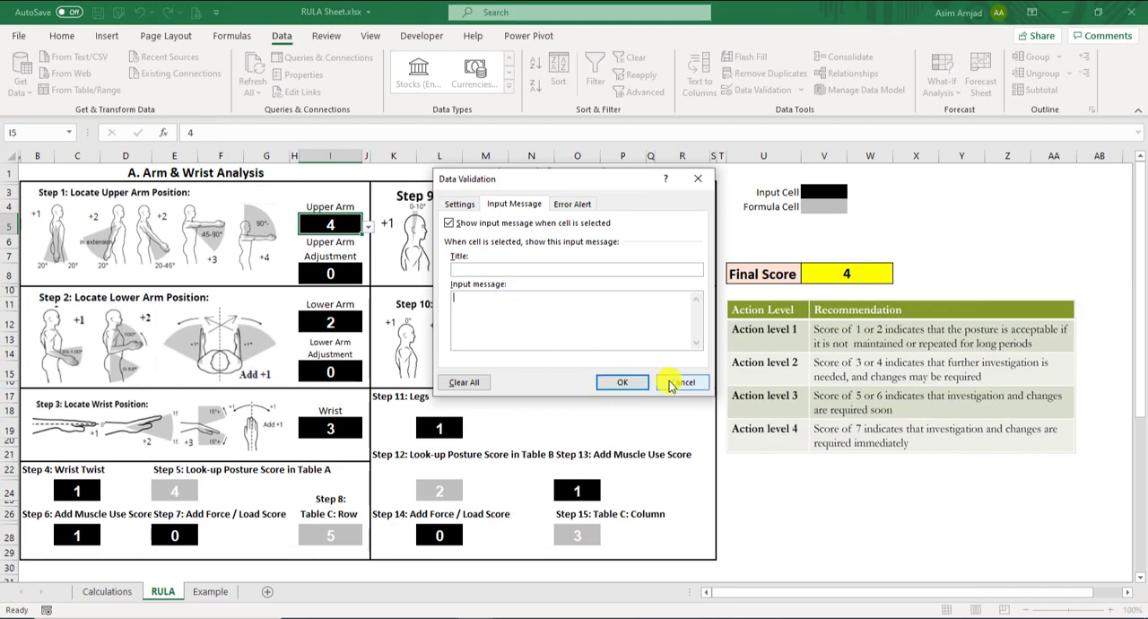
{"action": "left_click", "coordinate": [671, 384]}
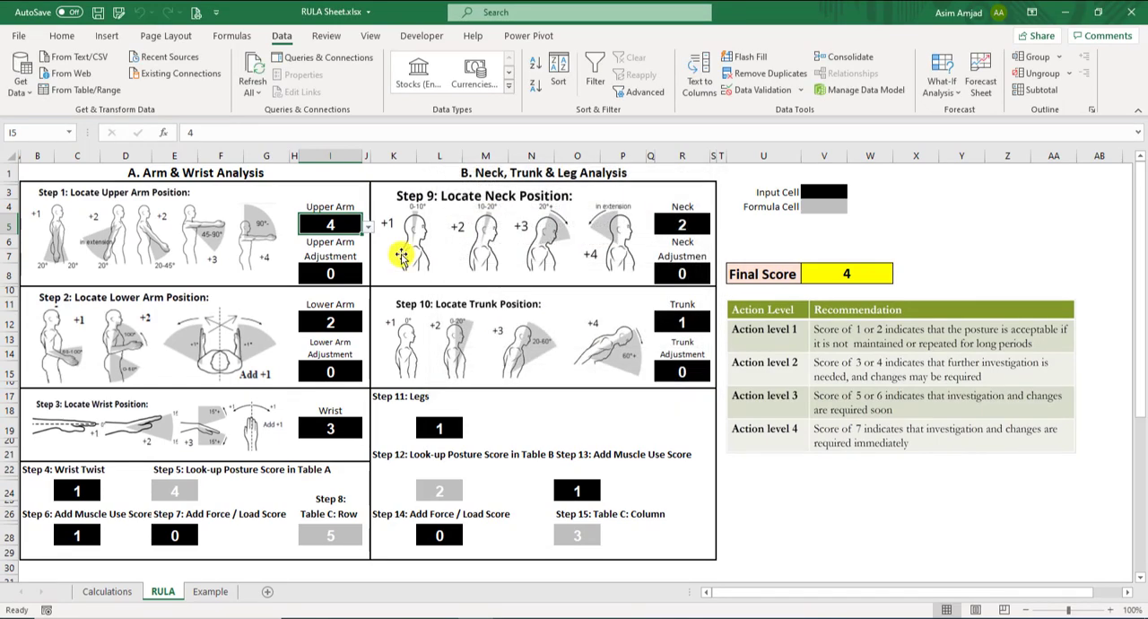
{"action": "left_click", "coordinate": [368, 226]}
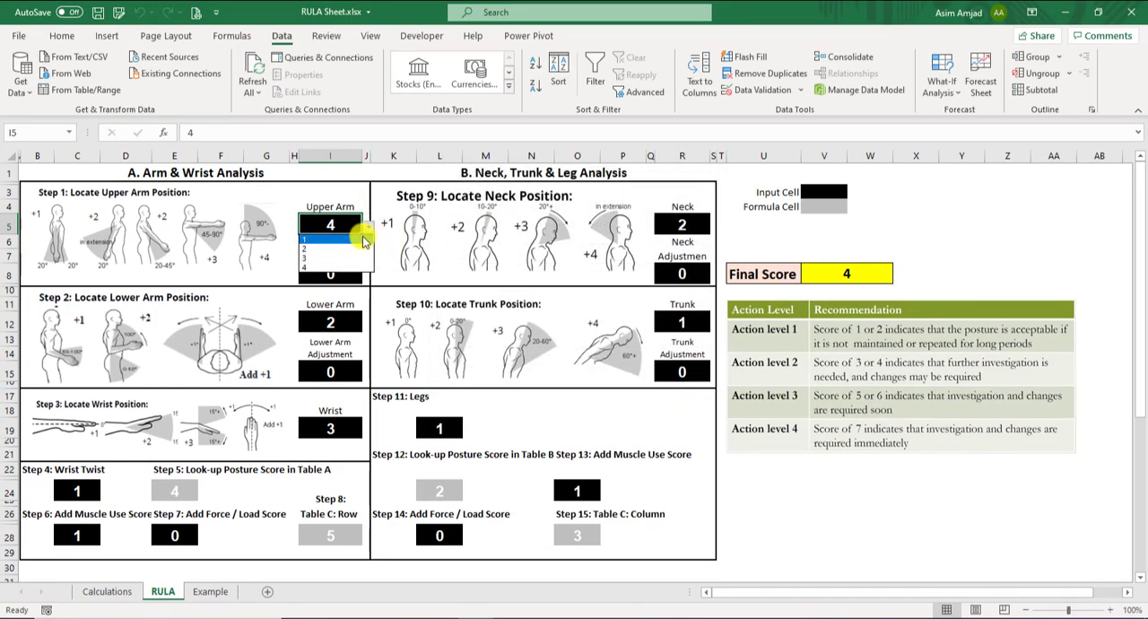
{"action": "left_click", "coordinate": [381, 247]}
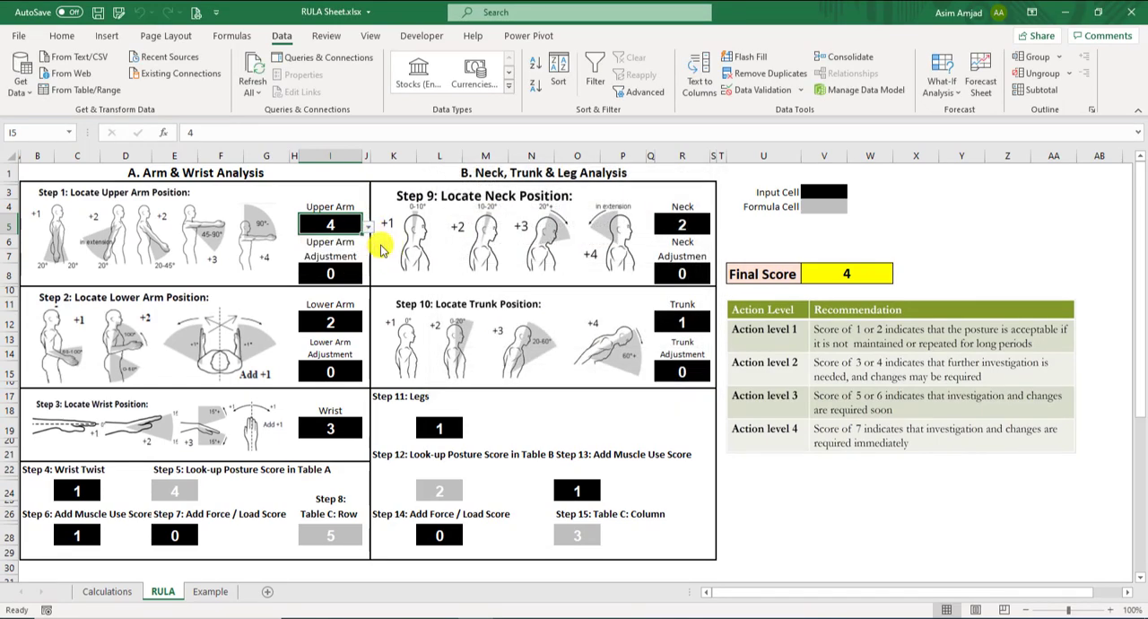
Inspect the Upper Arm Adjustment input cell, its list of choices and its input message
{"action": "left_click", "coordinate": [341, 272]}
{"action": "left_click", "coordinate": [369, 279]}
{"action": "left_click", "coordinate": [371, 279]}
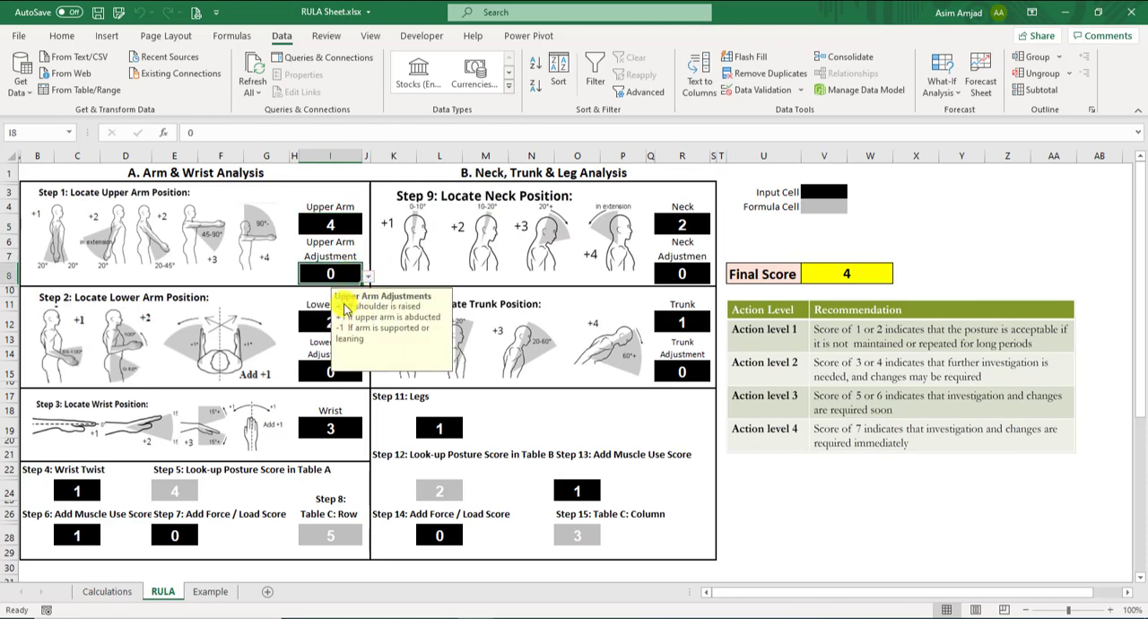
Inspect the Lower Arm and Lower Arm Adjustment input cells and the adjustment's input message
{"action": "left_click", "coordinate": [343, 320]}
{"action": "left_click", "coordinate": [369, 326]}
{"action": "left_click", "coordinate": [368, 326]}
{"action": "left_click", "coordinate": [351, 363]}
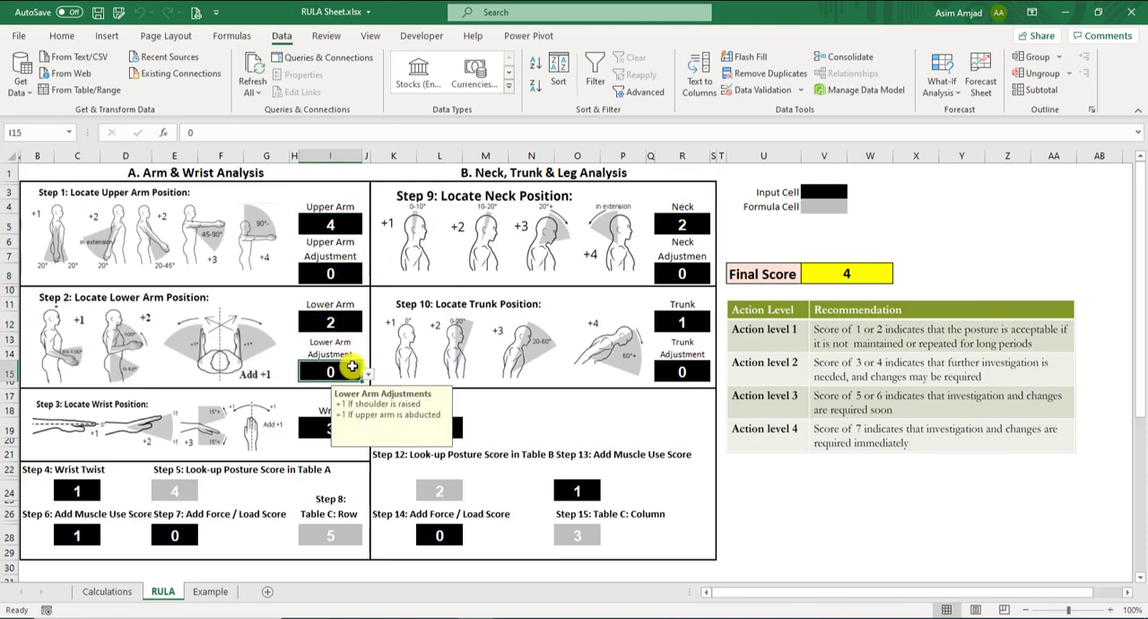
{"action": "left_click", "coordinate": [348, 326]}
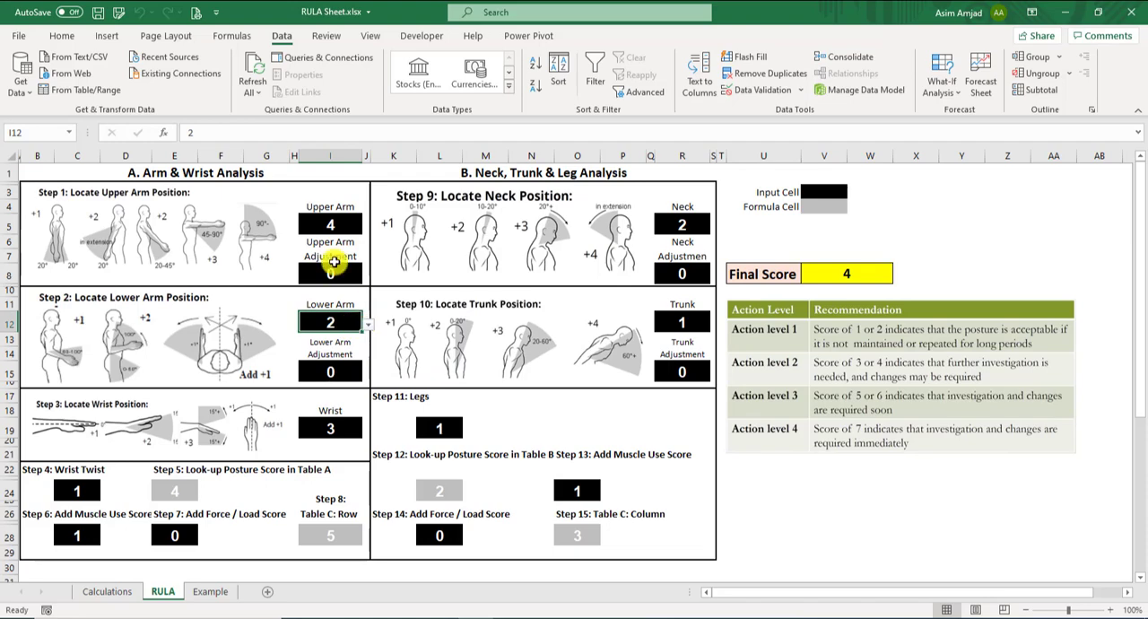
Review the title and input message in the Upper Arm Adjustment cell's data validation, and recheck its list of choices without changing the score
{"action": "left_click", "coordinate": [346, 272]}
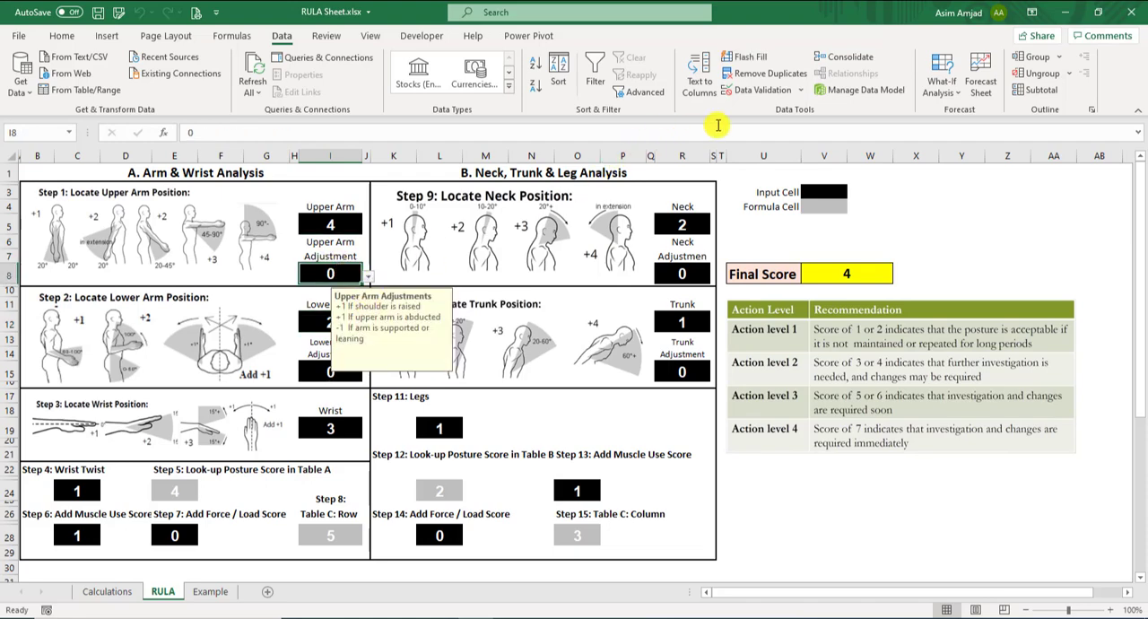
{"action": "left_click", "coordinate": [749, 90]}
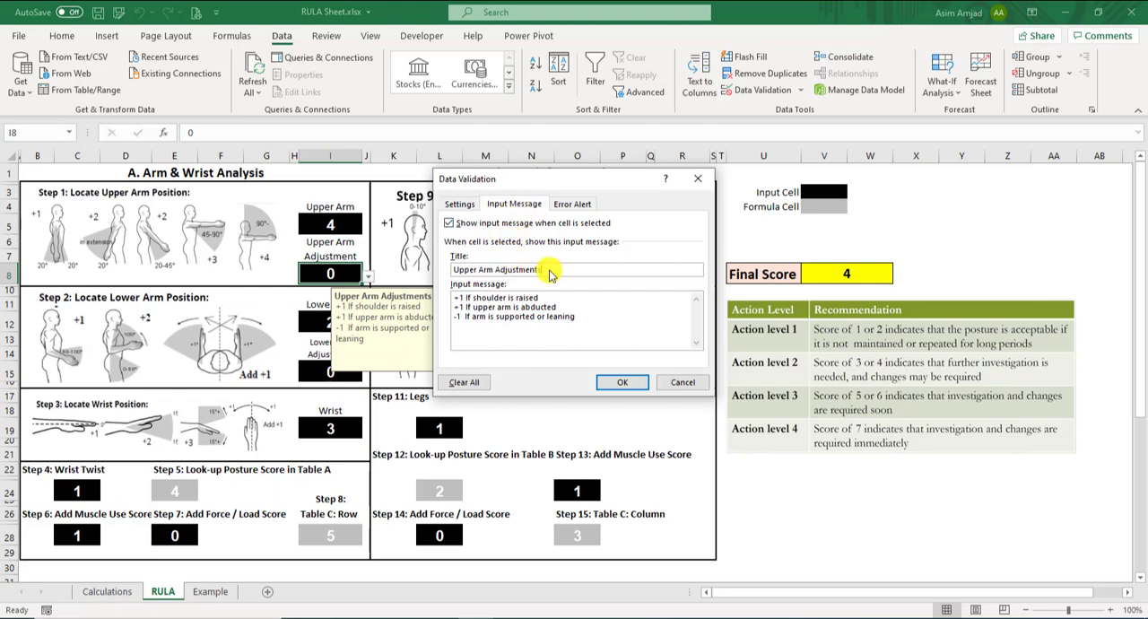
{"action": "type", "text": "s"}
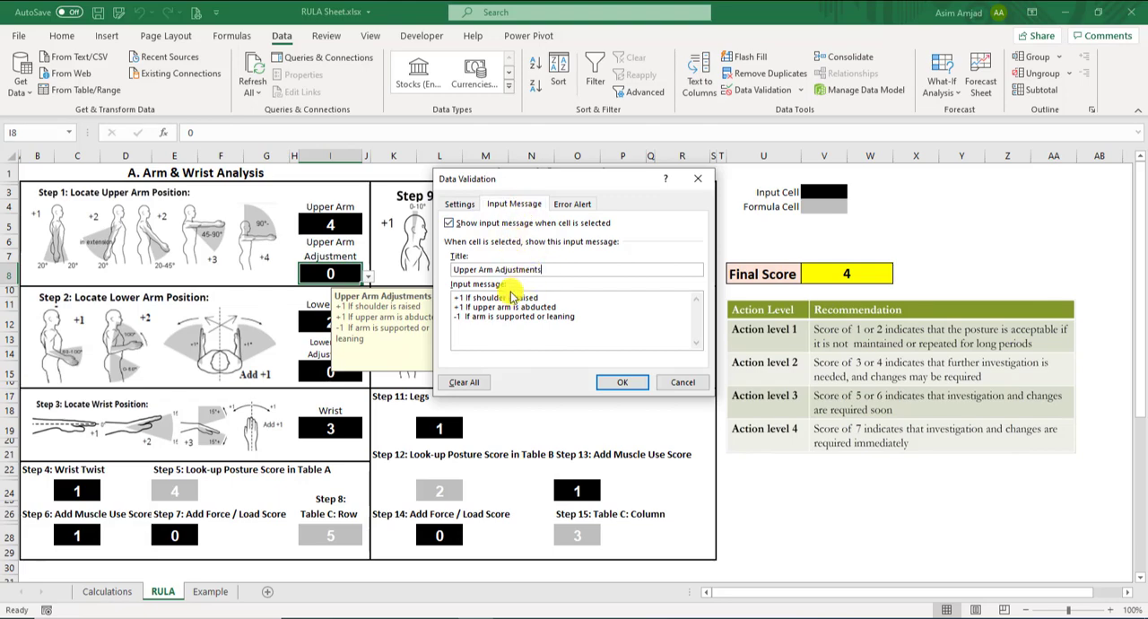
{"action": "left_click", "coordinate": [547, 298]}
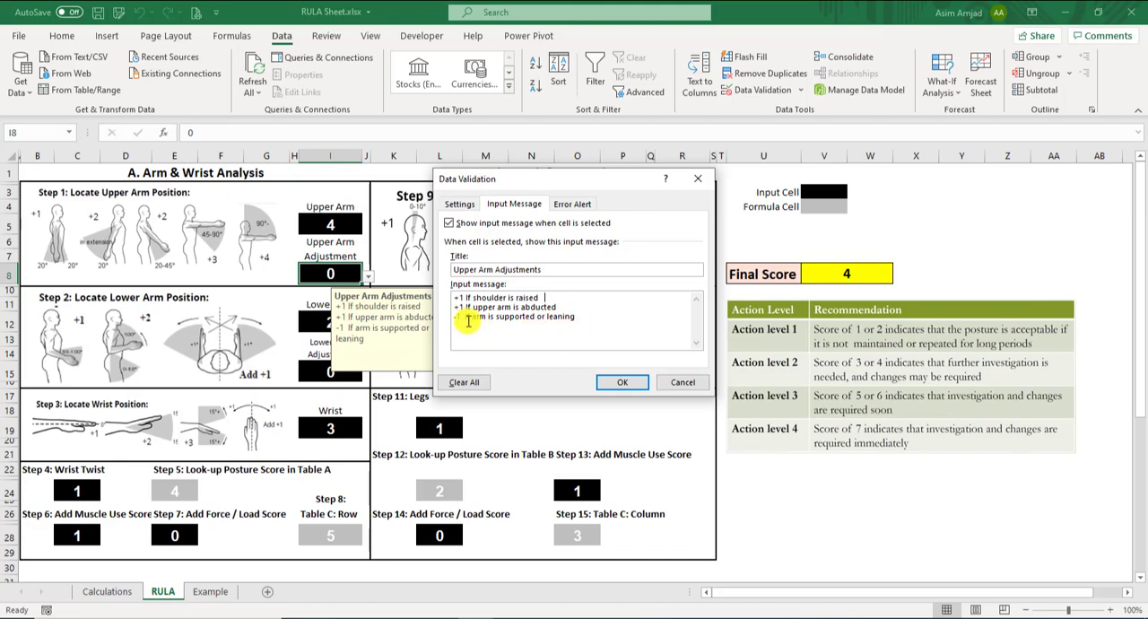
{"action": "left_click", "coordinate": [622, 382]}
{"action": "left_click", "coordinate": [368, 276]}
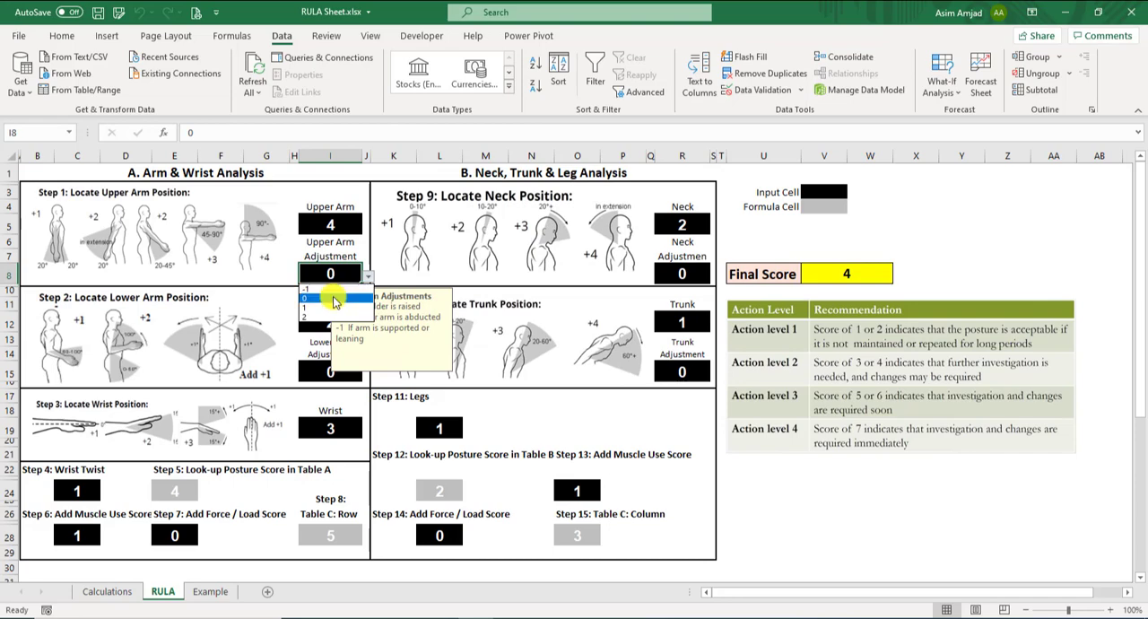
{"action": "left_click", "coordinate": [515, 277]}
{"action": "left_click", "coordinate": [508, 359]}
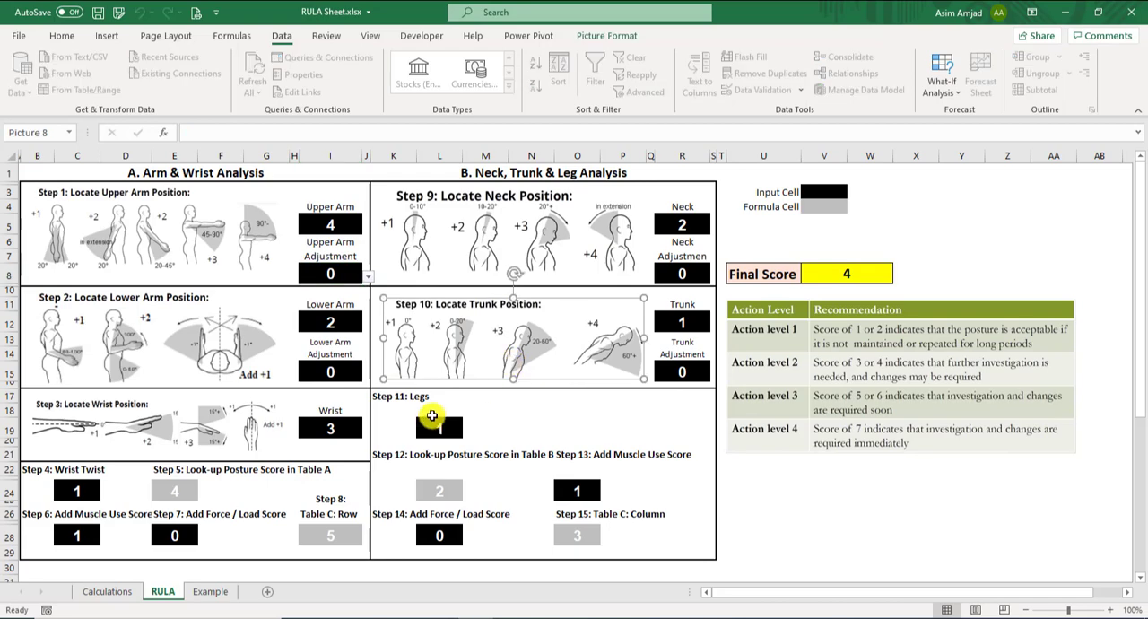
{"action": "left_click", "coordinate": [431, 415]}
{"action": "left_click", "coordinate": [490, 394]}
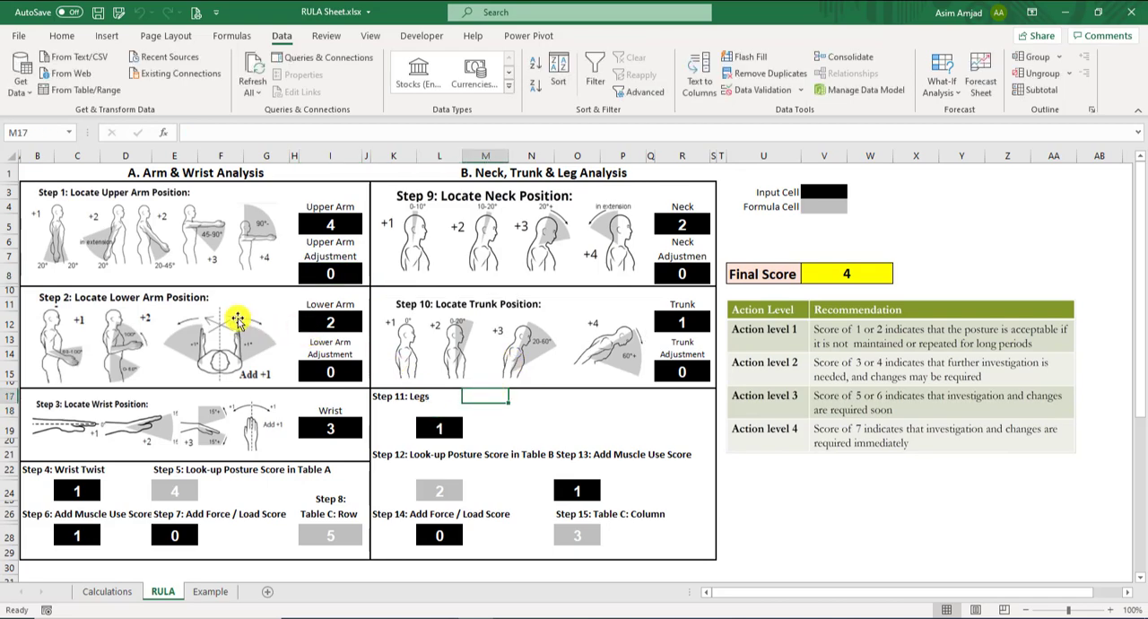
Check the Lower Arm cell's selectable scores and the Lower Arm Adjustment guidance, and look over the wrist position picture
{"action": "left_click", "coordinate": [305, 322]}
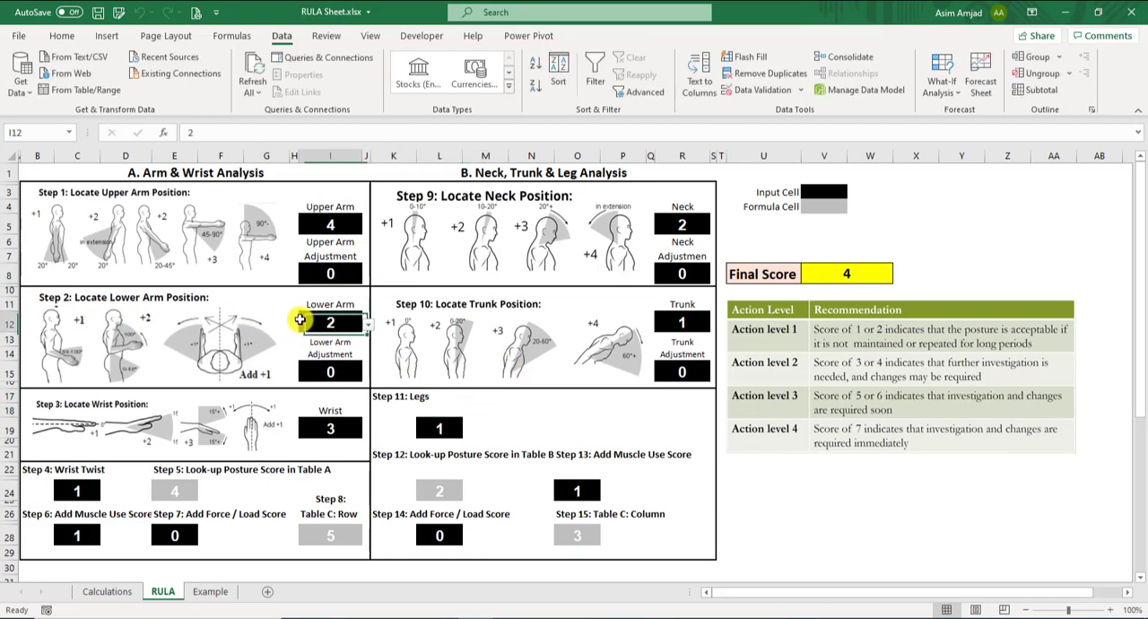
{"action": "left_click", "coordinate": [368, 324]}
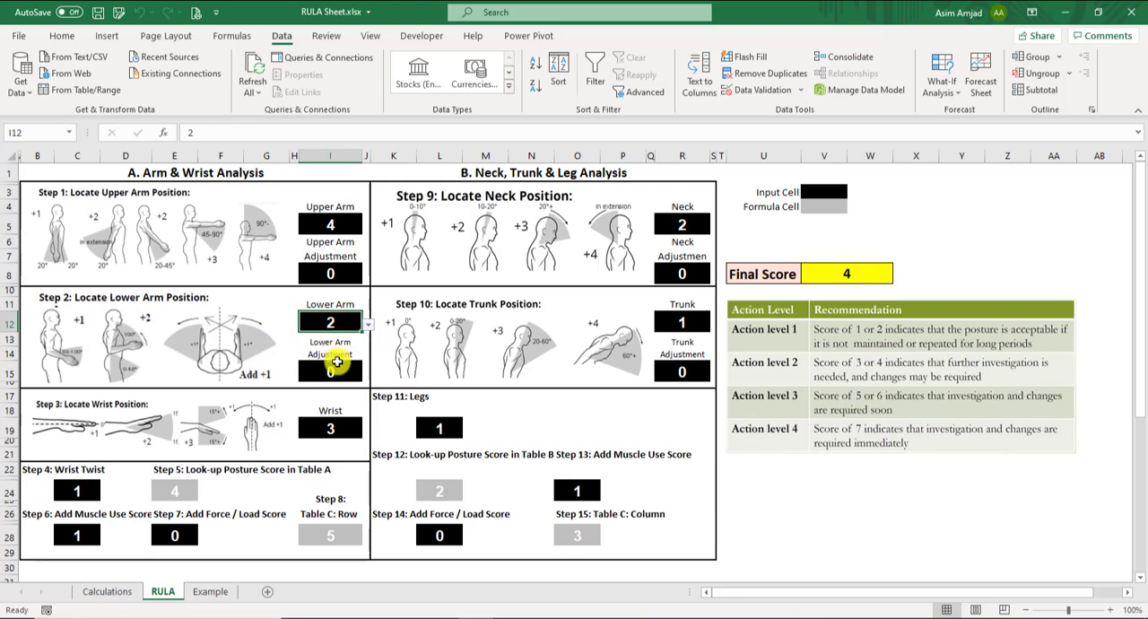
{"action": "left_click", "coordinate": [344, 371]}
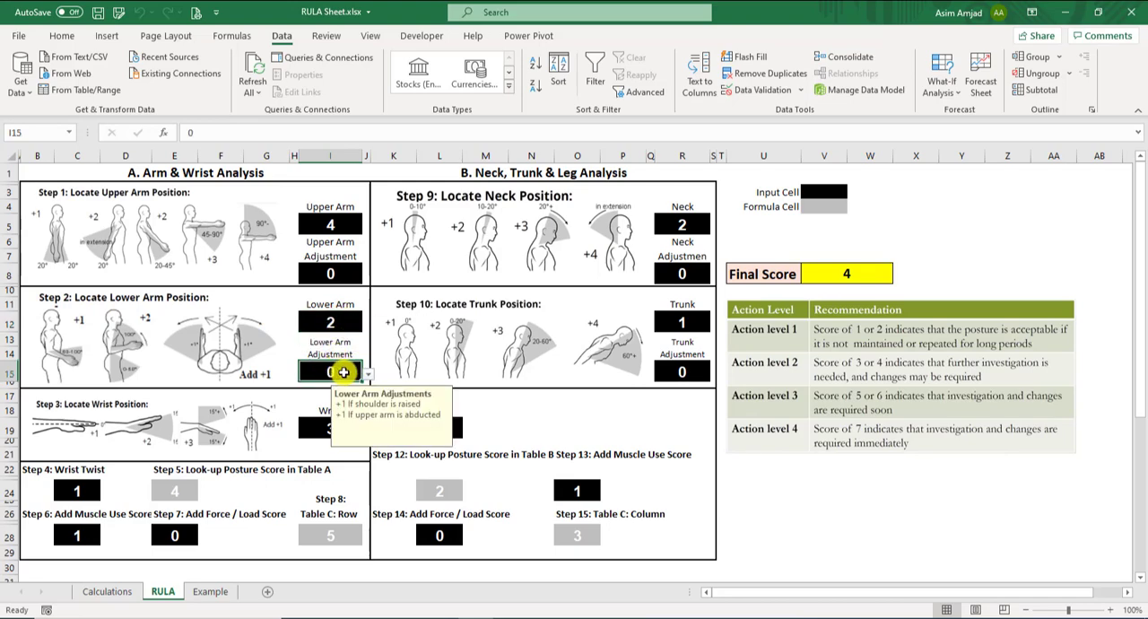
{"action": "left_click", "coordinate": [276, 404]}
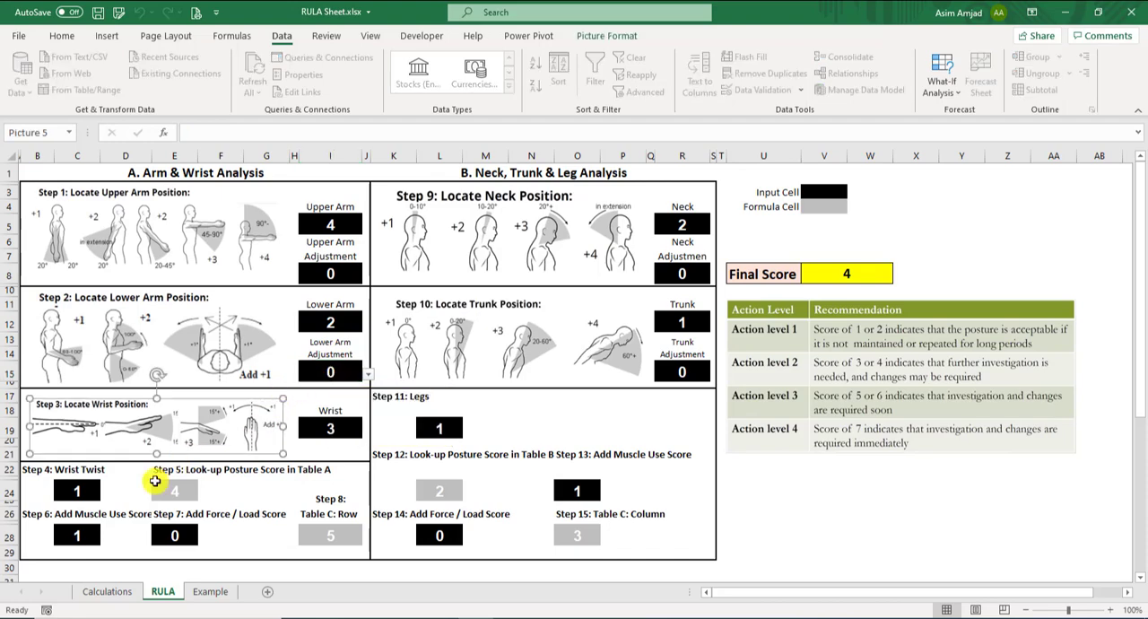
{"action": "left_click", "coordinate": [741, 523]}
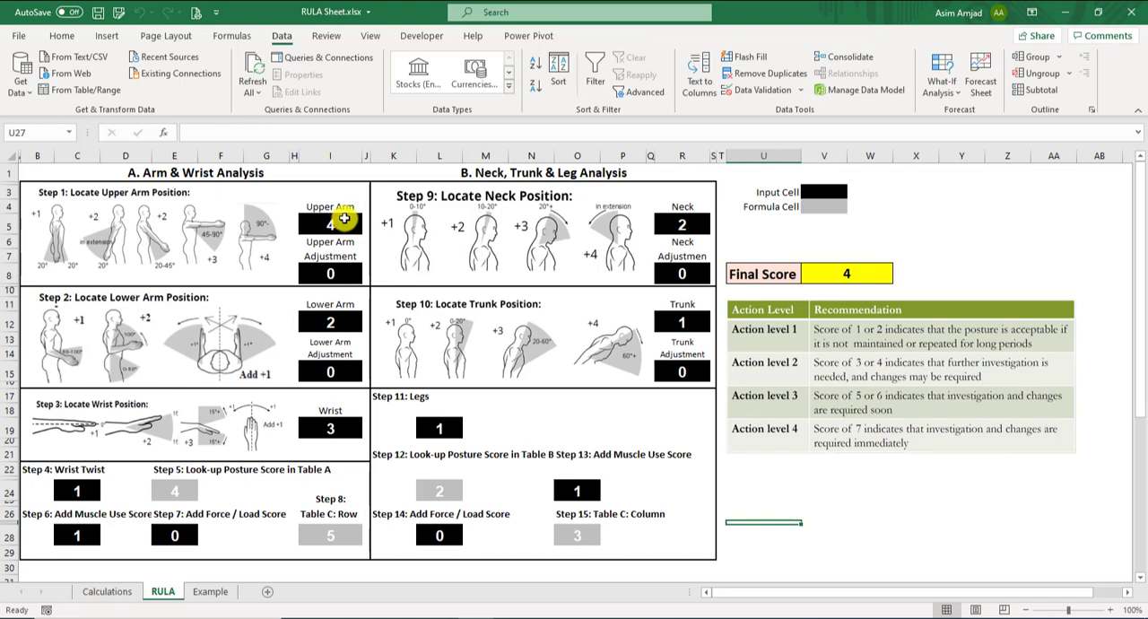
Inspect the grey formula cells on the RULA sheet: the Table A and Table B posture scores and the Table C row and column
{"action": "left_click", "coordinate": [343, 219]}
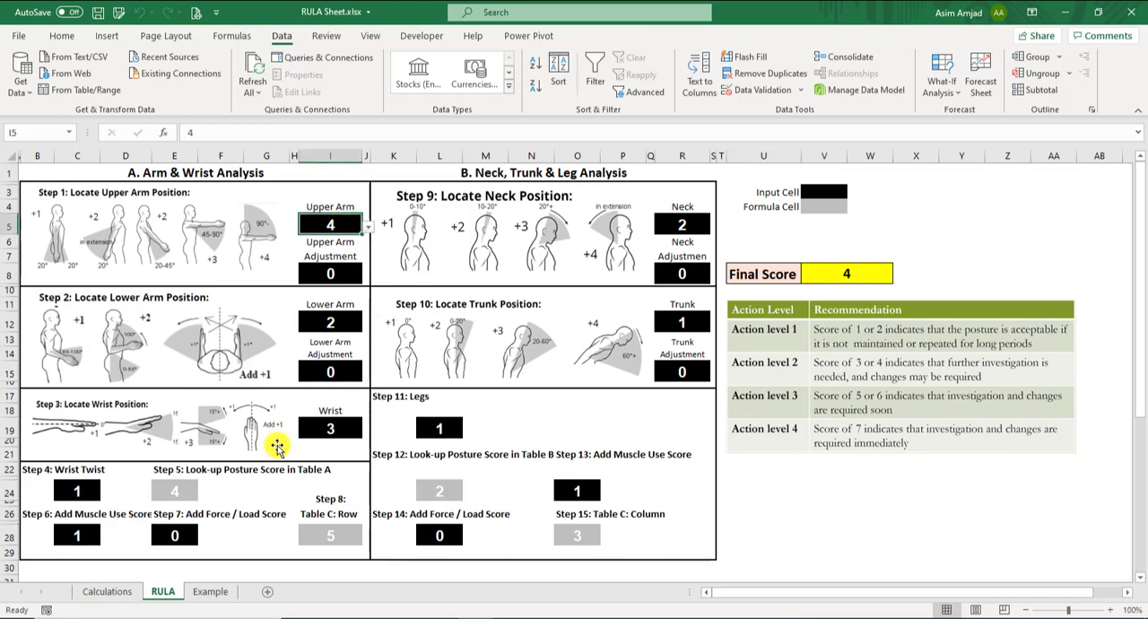
{"action": "left_click", "coordinate": [173, 495]}
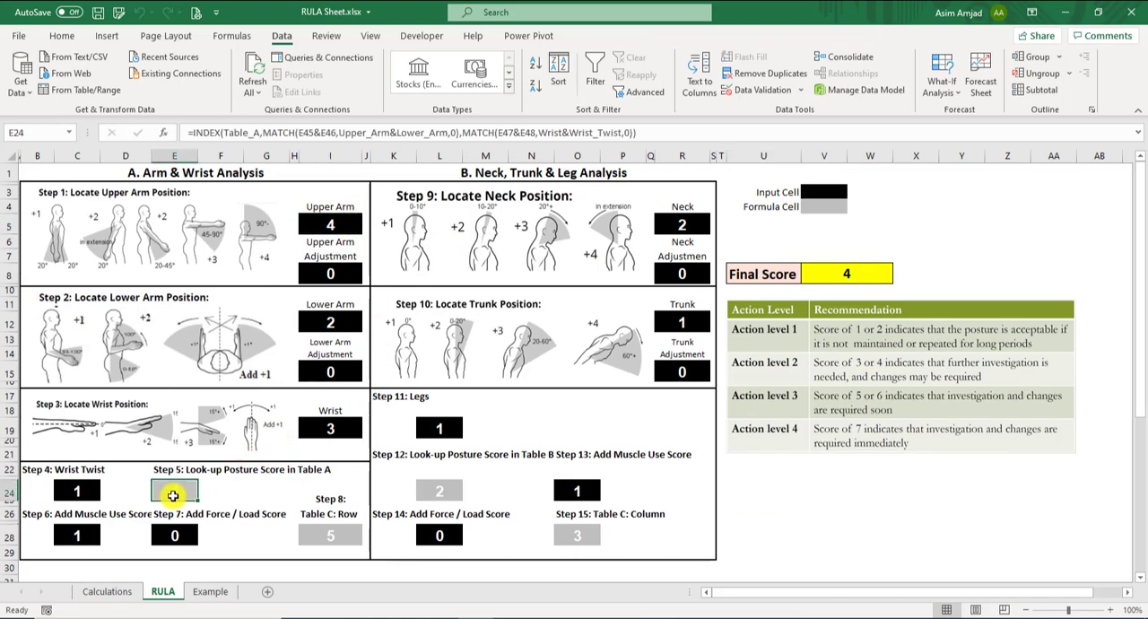
{"action": "left_click", "coordinate": [327, 537]}
{"action": "left_click", "coordinate": [399, 491]}
{"action": "left_click", "coordinate": [446, 493]}
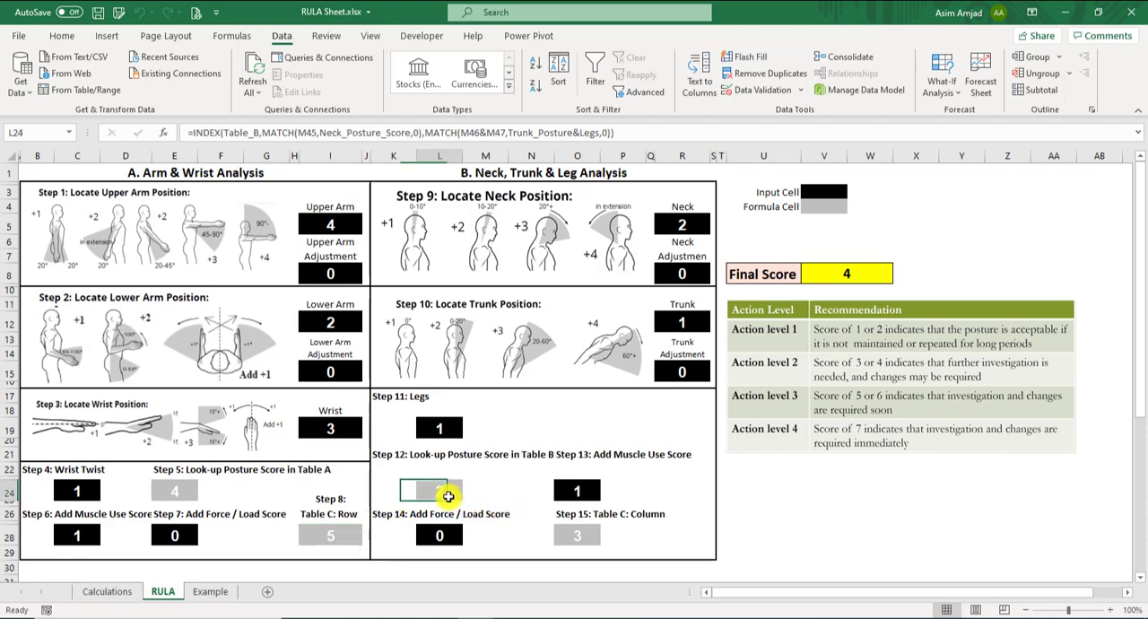
{"action": "left_click", "coordinate": [570, 529]}
{"action": "left_click", "coordinate": [177, 493]}
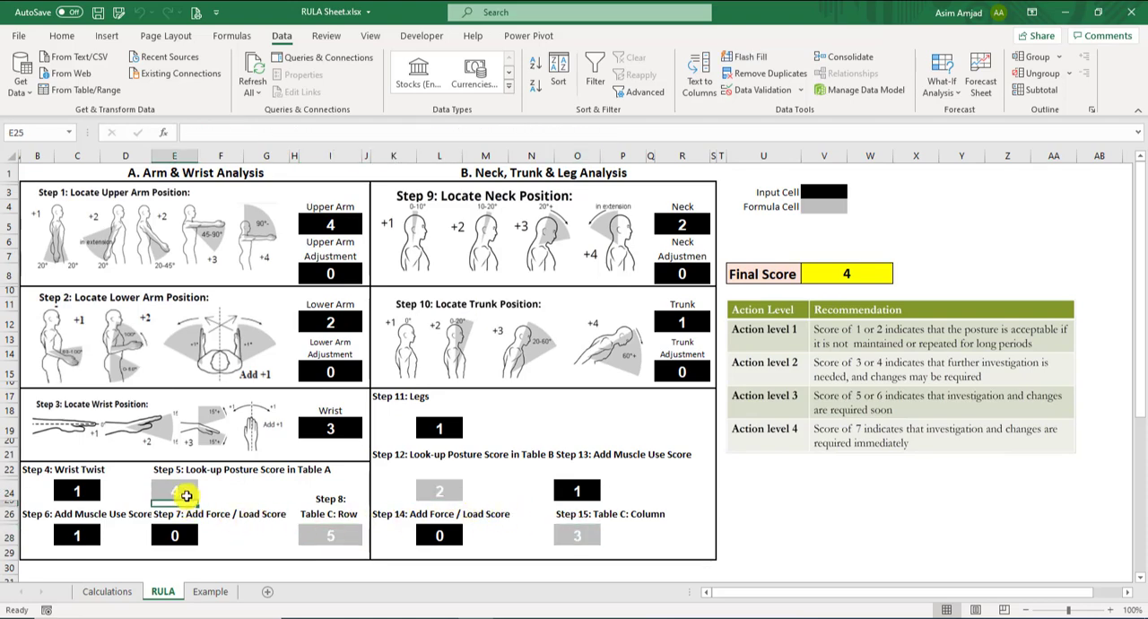
{"action": "left_click", "coordinate": [225, 492]}
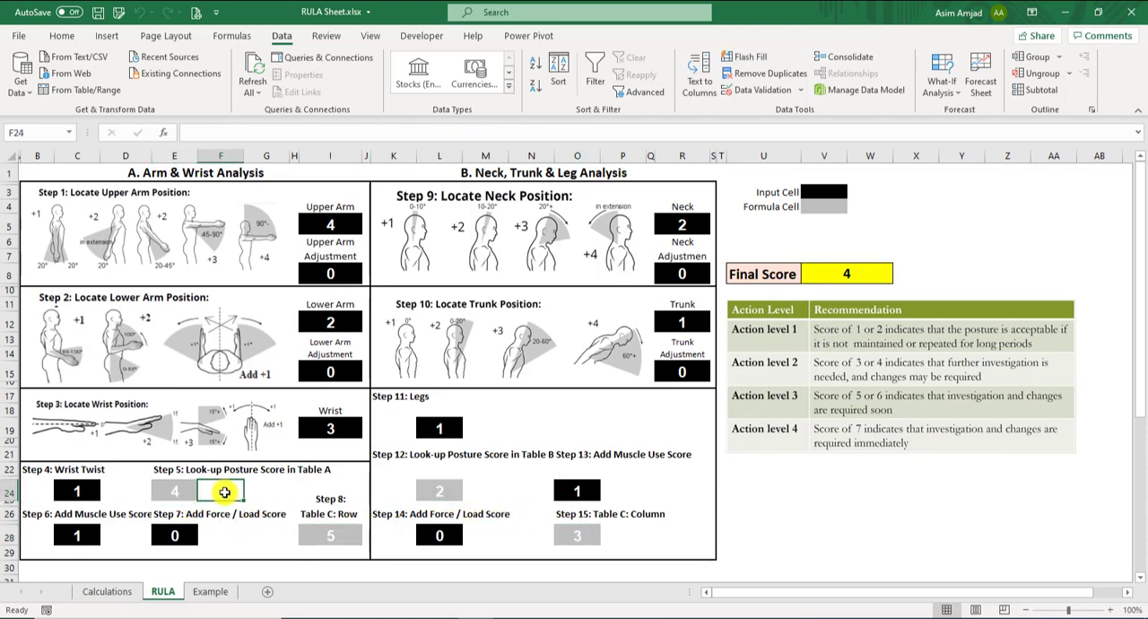
{"action": "left_click", "coordinate": [175, 493]}
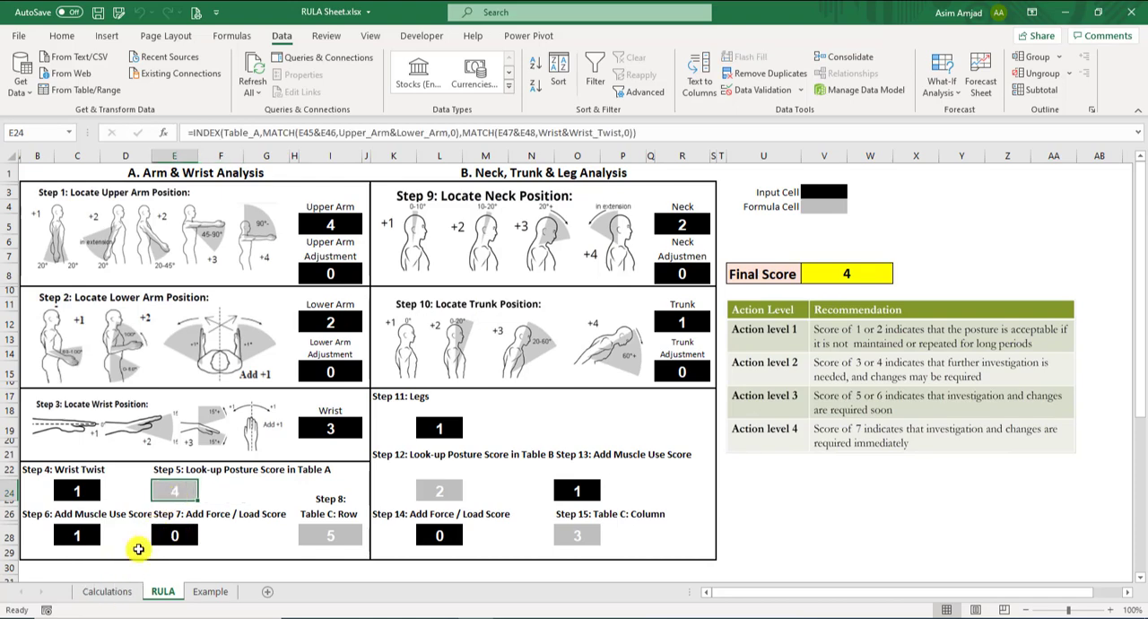
Examine how the upper arm, lower arm, wrist and wrist twist scores on the Calculations sheet link to the RULA sheet's input cells
{"action": "left_click", "coordinate": [104, 592]}
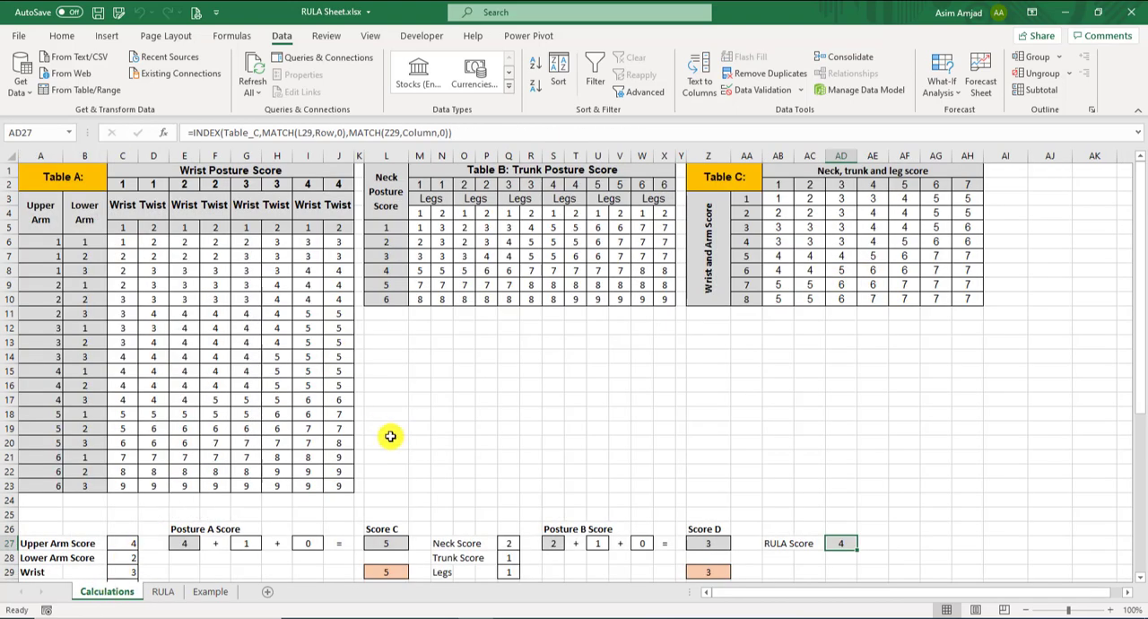
{"action": "scroll", "coordinate": [387, 436], "scroll_direction": "down", "scroll_amount": 4}
{"action": "scroll", "coordinate": [381, 438], "scroll_direction": "down", "scroll_amount": 1}
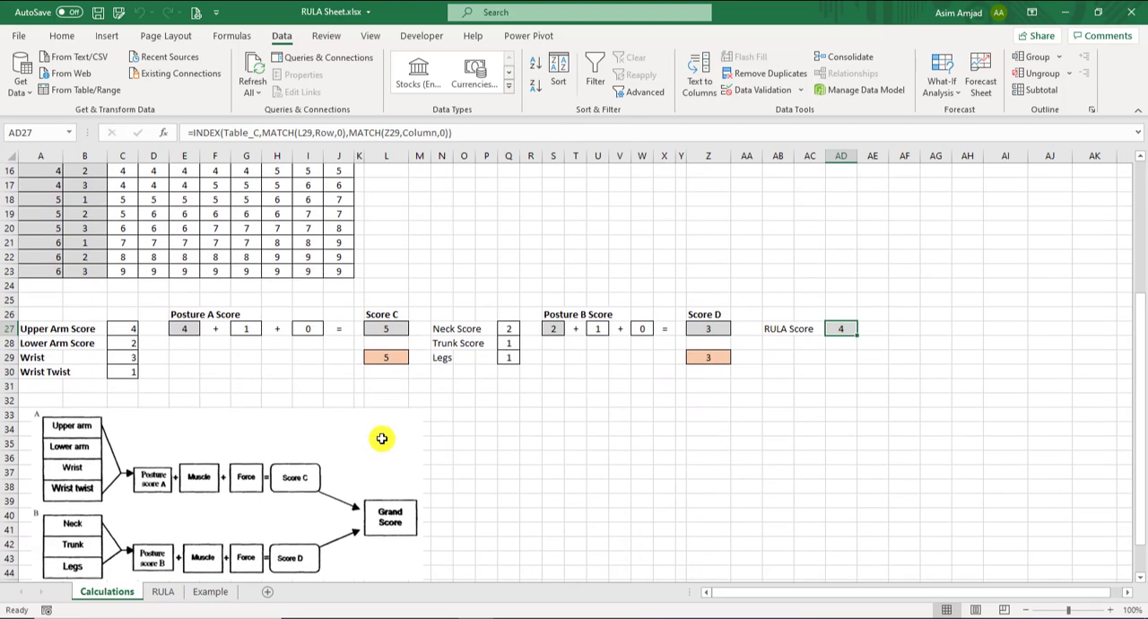
{"action": "left_click", "coordinate": [114, 327]}
{"action": "left_click_drag", "start_coordinate": [115, 327], "coordinate": [122, 377]}
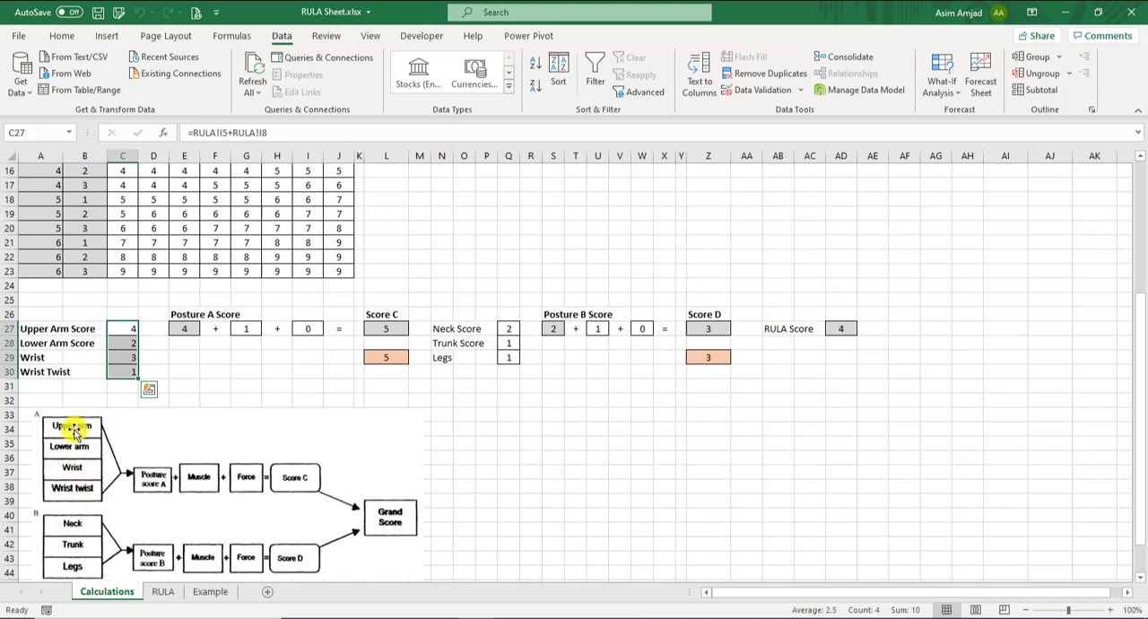
{"action": "left_click", "coordinate": [118, 344]}
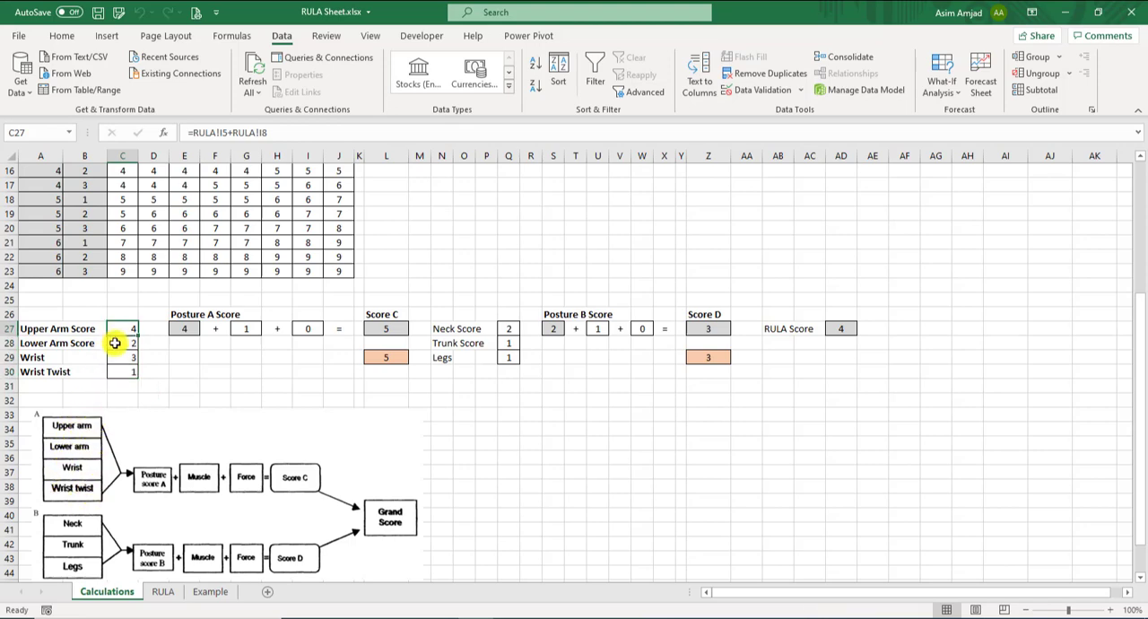
{"action": "left_click", "coordinate": [117, 357]}
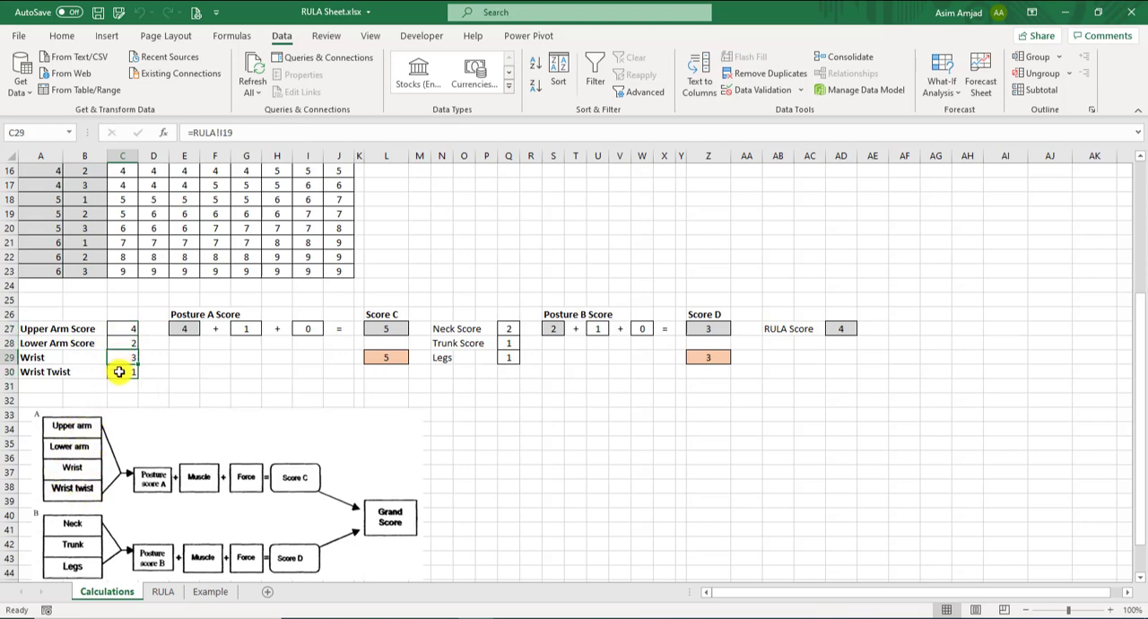
{"action": "left_click", "coordinate": [120, 373]}
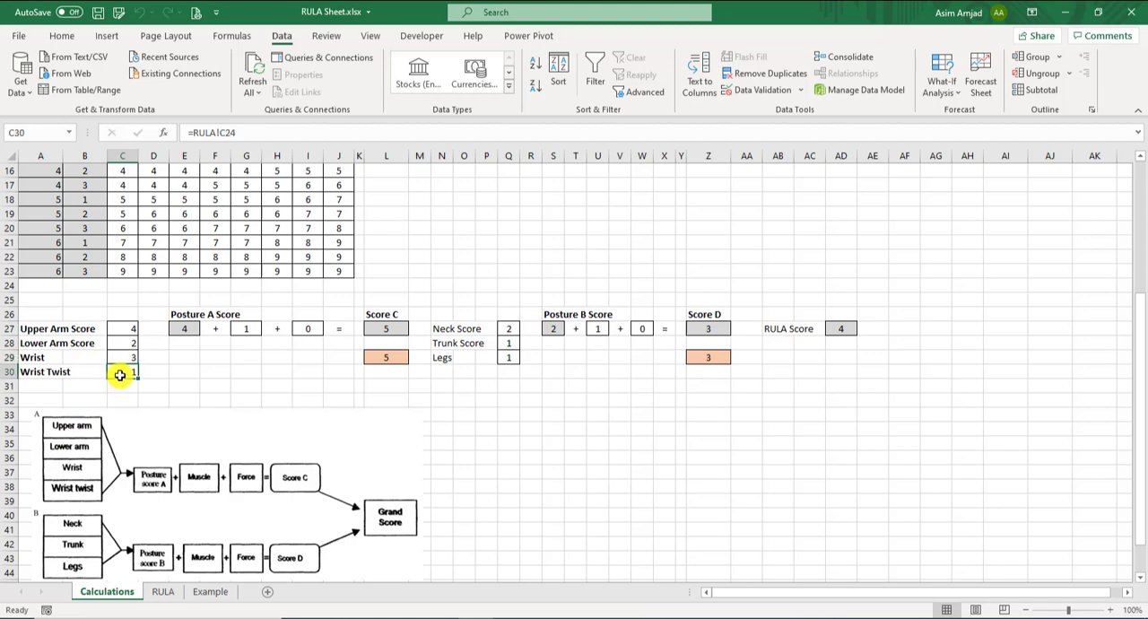
{"action": "left_click_drag", "start_coordinate": [122, 329], "coordinate": [119, 368]}
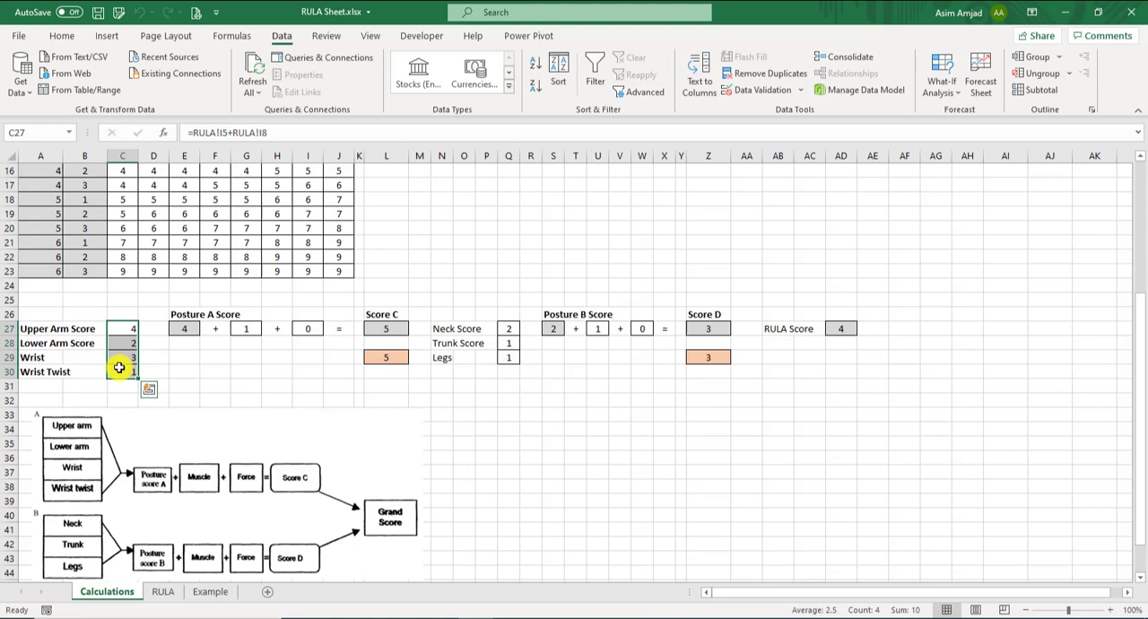
Examine the Posture A Score formula in E27 and highlight its INDEX arguments: the Table_A array, the row number and the column number
{"action": "left_click", "coordinate": [183, 328]}
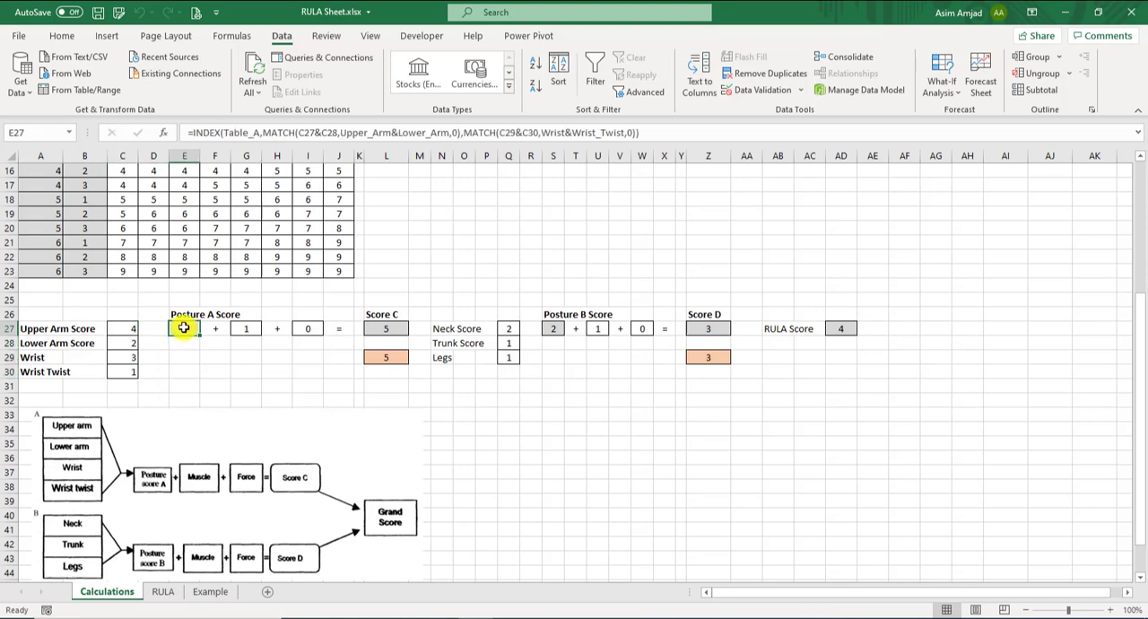
{"action": "left_click", "coordinate": [652, 131]}
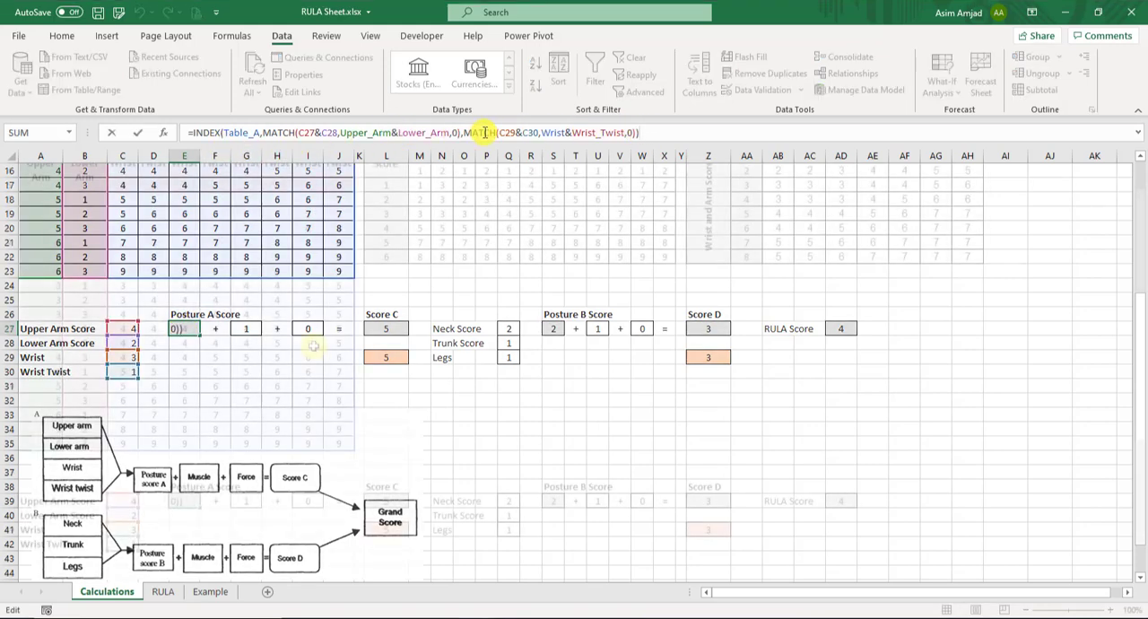
{"action": "scroll", "coordinate": [402, 398], "scroll_direction": "up", "scroll_amount": 4}
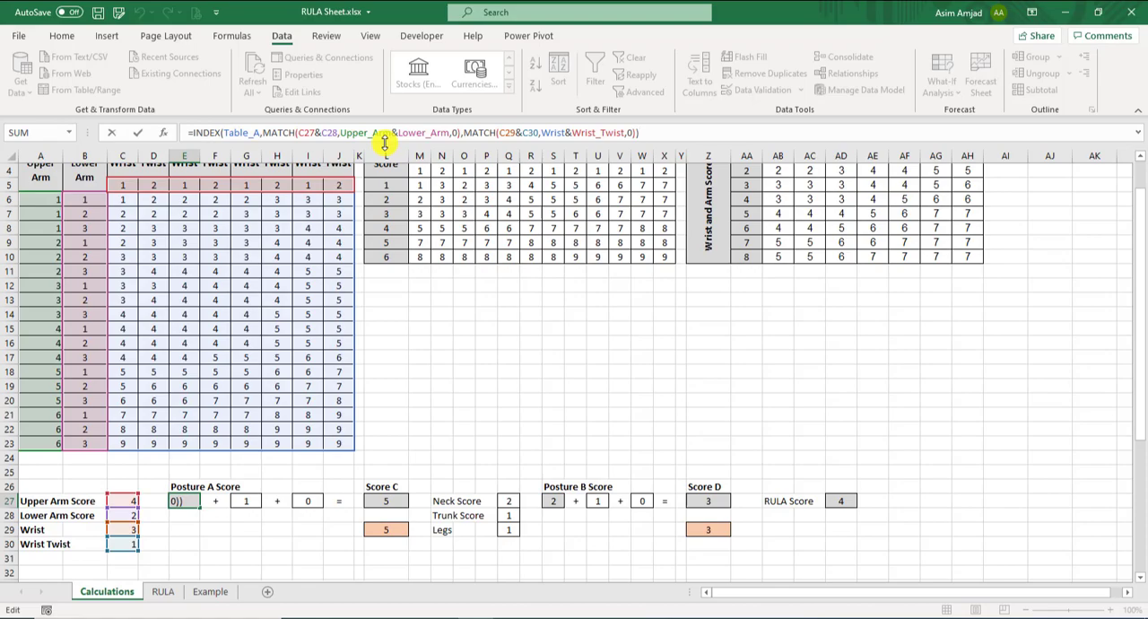
{"action": "left_click", "coordinate": [252, 133]}
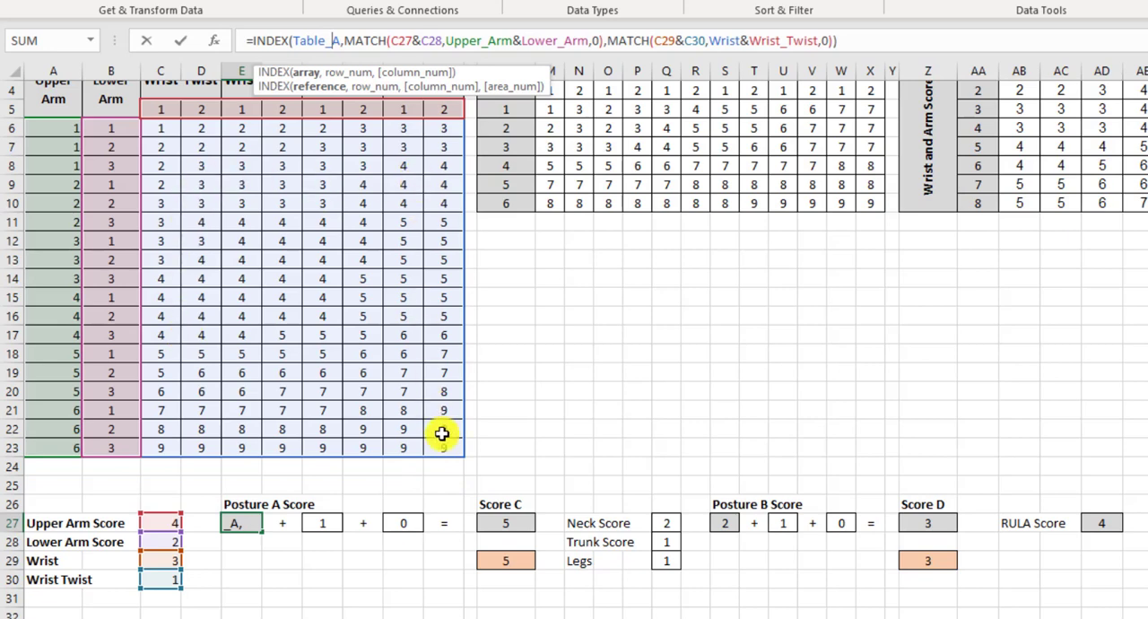
{"action": "left_click", "coordinate": [306, 73]}
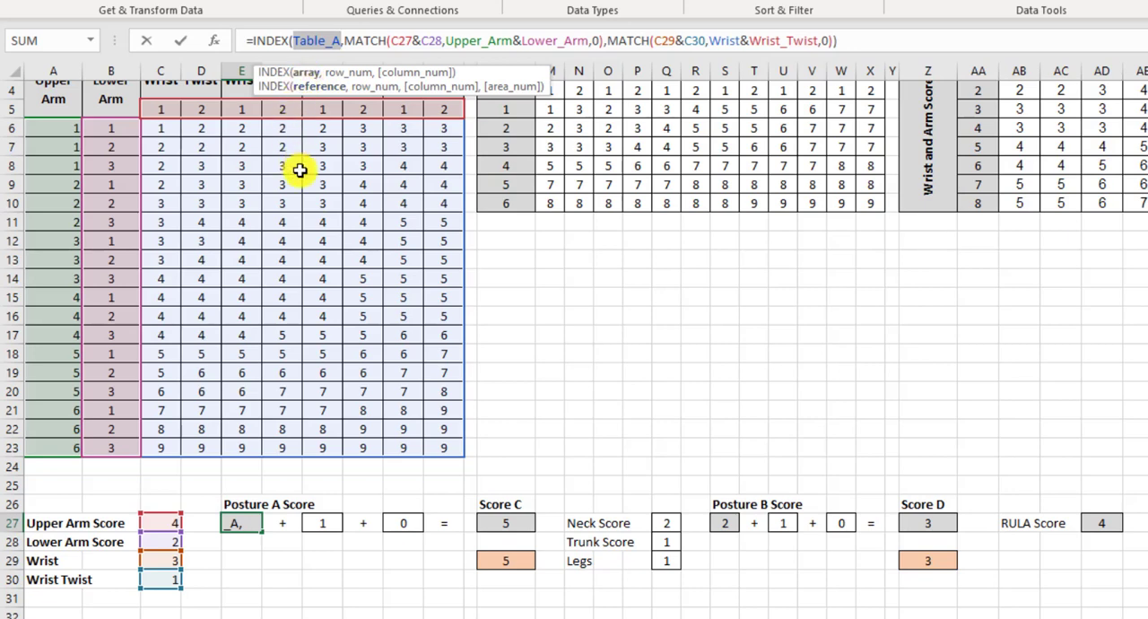
{"action": "left_click", "coordinate": [347, 74]}
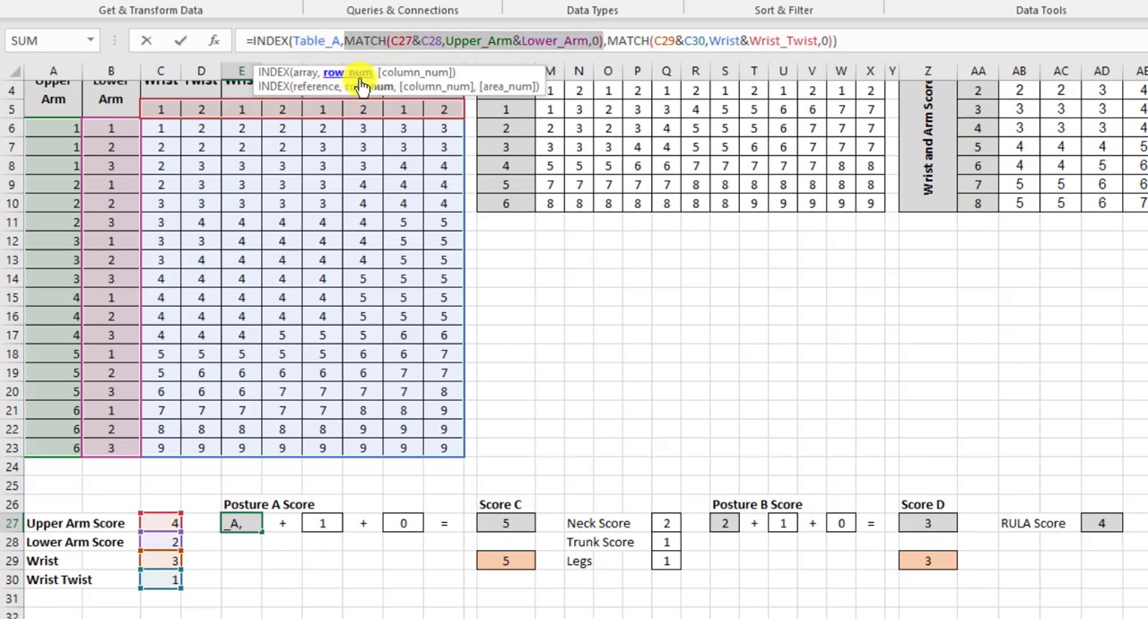
{"action": "left_click", "coordinate": [403, 72]}
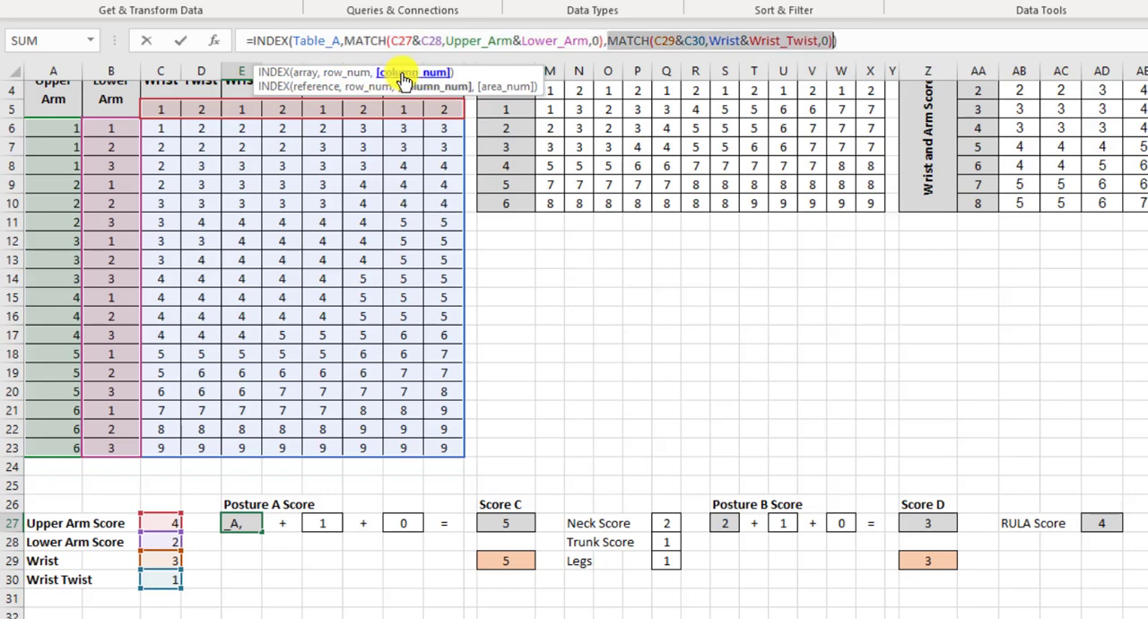
{"action": "scroll", "coordinate": [130, 182], "scroll_direction": "up", "scroll_amount": 1}
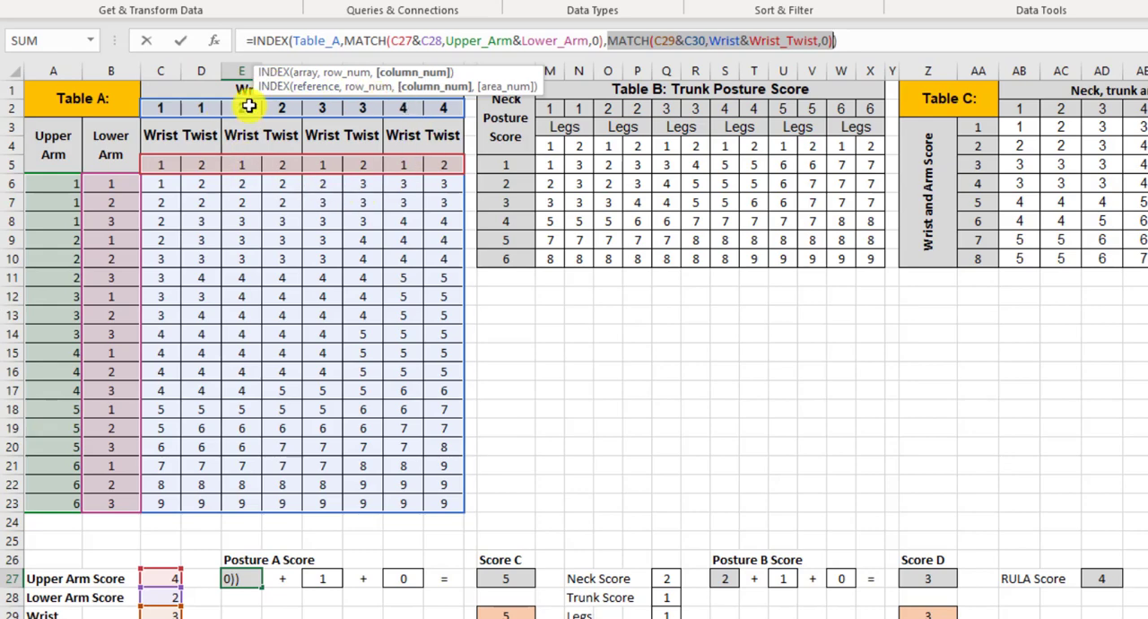
Inspect the row-number MATCH in the Posture A Score formula: lookup value C27&C28, lookup array Upper_Arm&Lower_Arm, and match type 0
{"action": "left_click", "coordinate": [341, 73]}
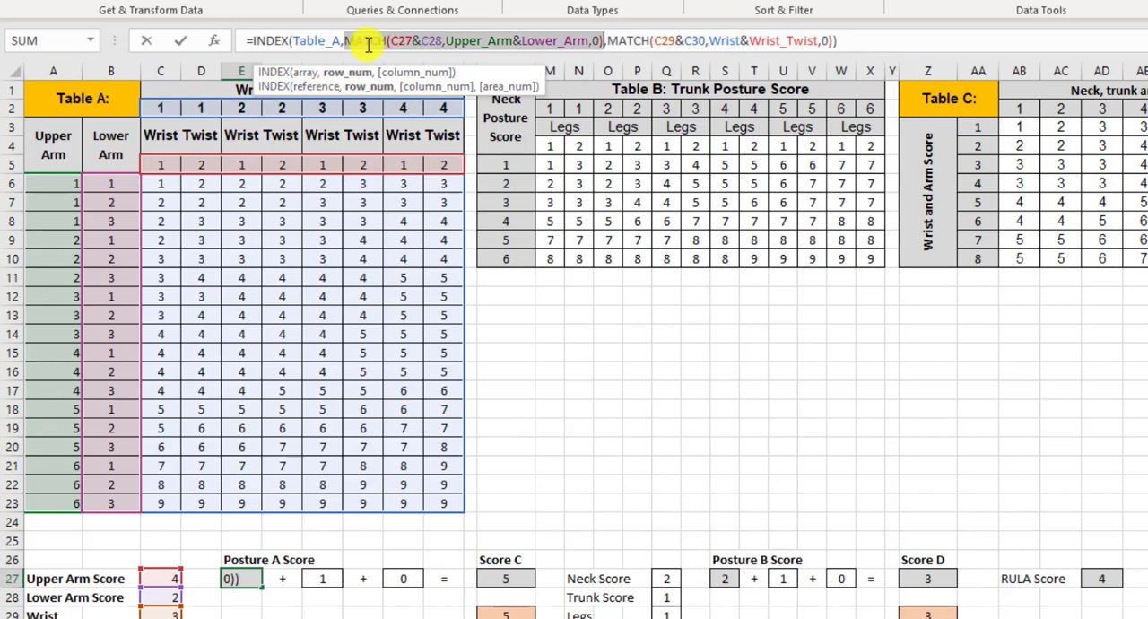
{"action": "left_click", "coordinate": [371, 40]}
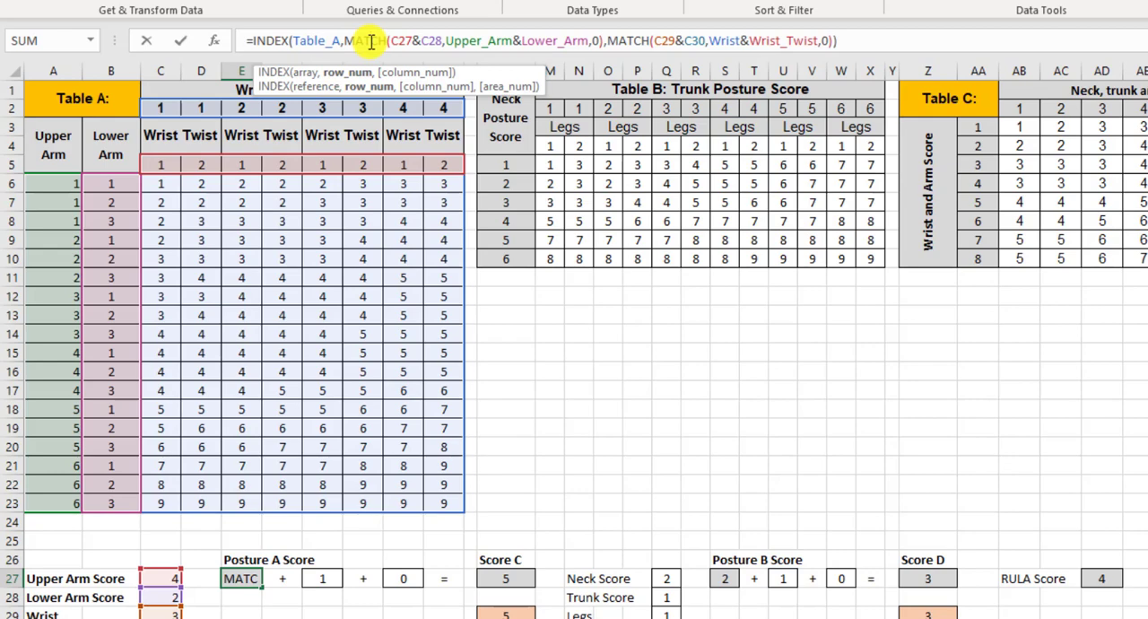
{"action": "left_click", "coordinate": [401, 40]}
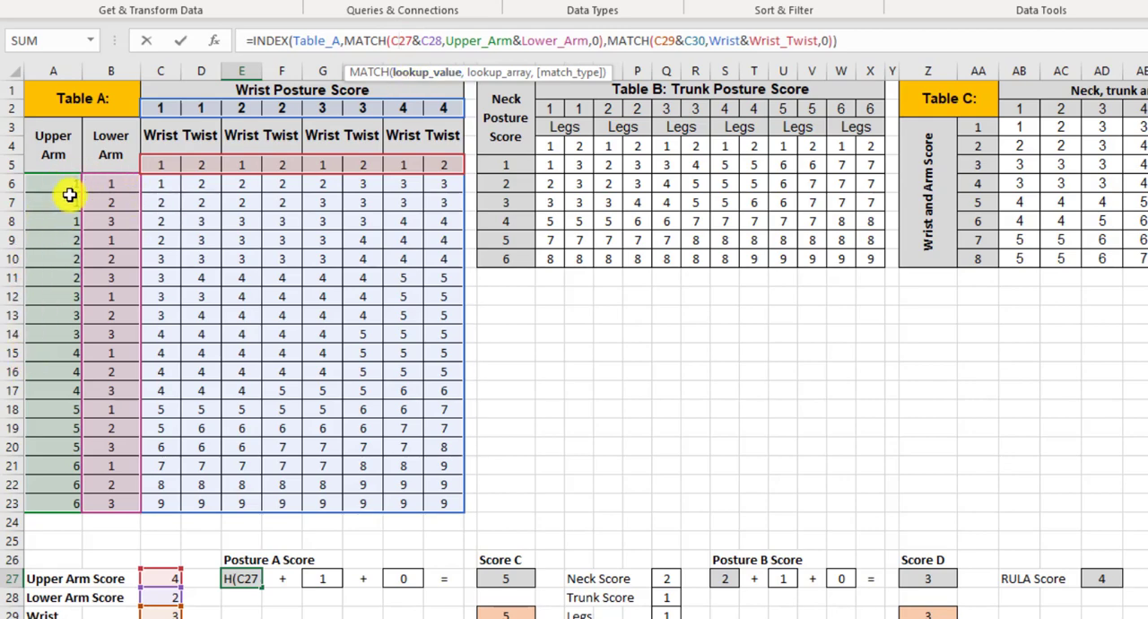
{"action": "left_click", "coordinate": [419, 40]}
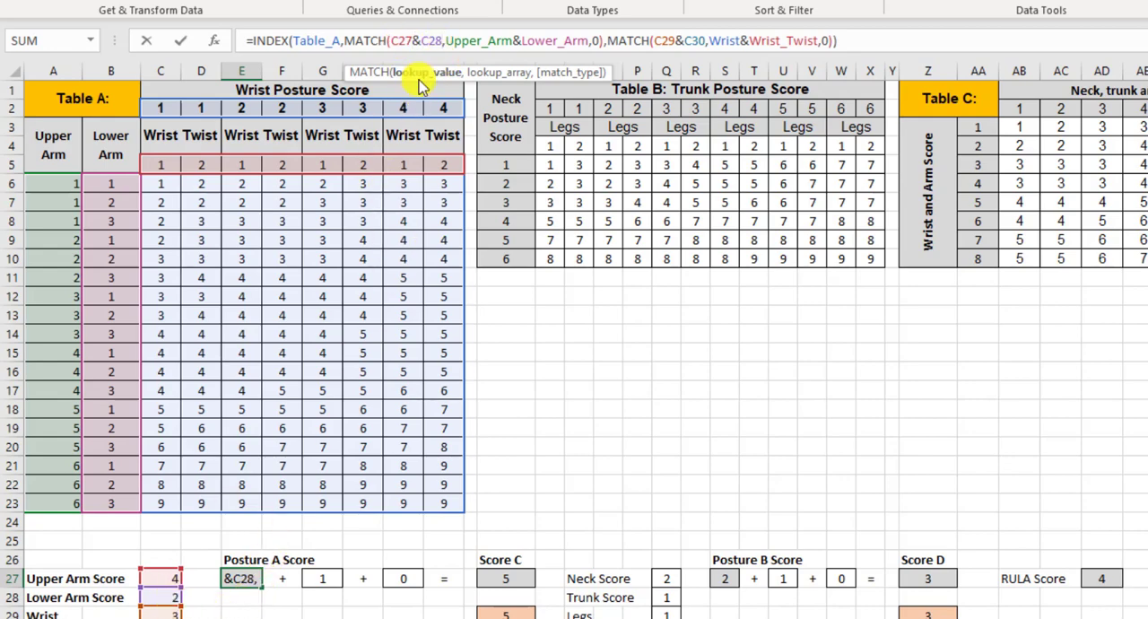
{"action": "left_click", "coordinate": [485, 72]}
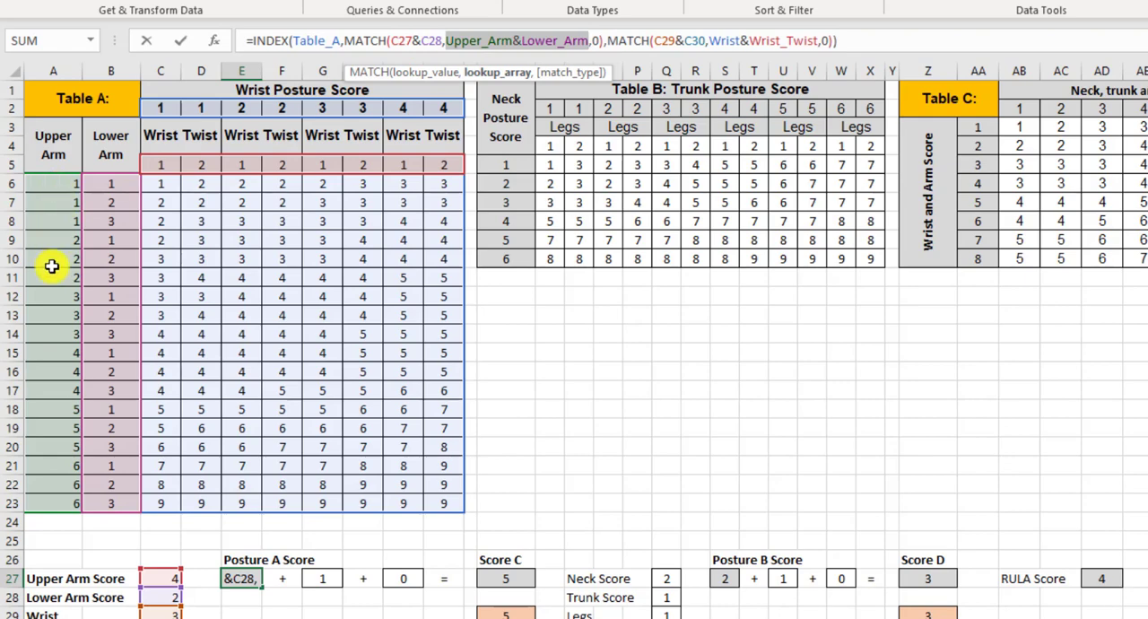
{"action": "left_click", "coordinate": [460, 40]}
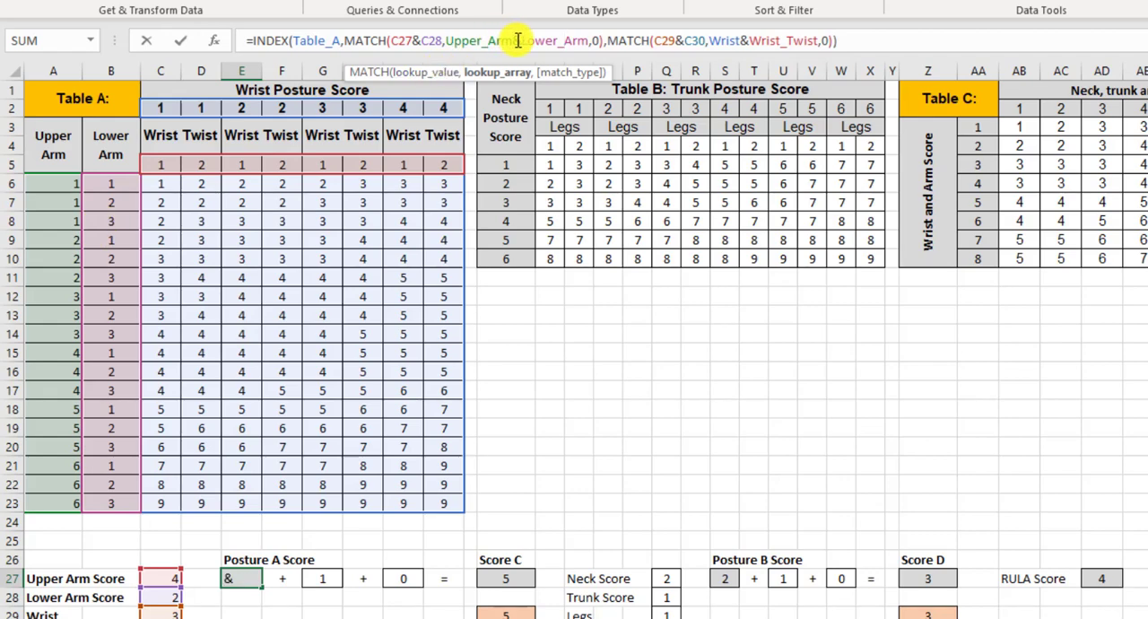
{"action": "left_click", "coordinate": [597, 40]}
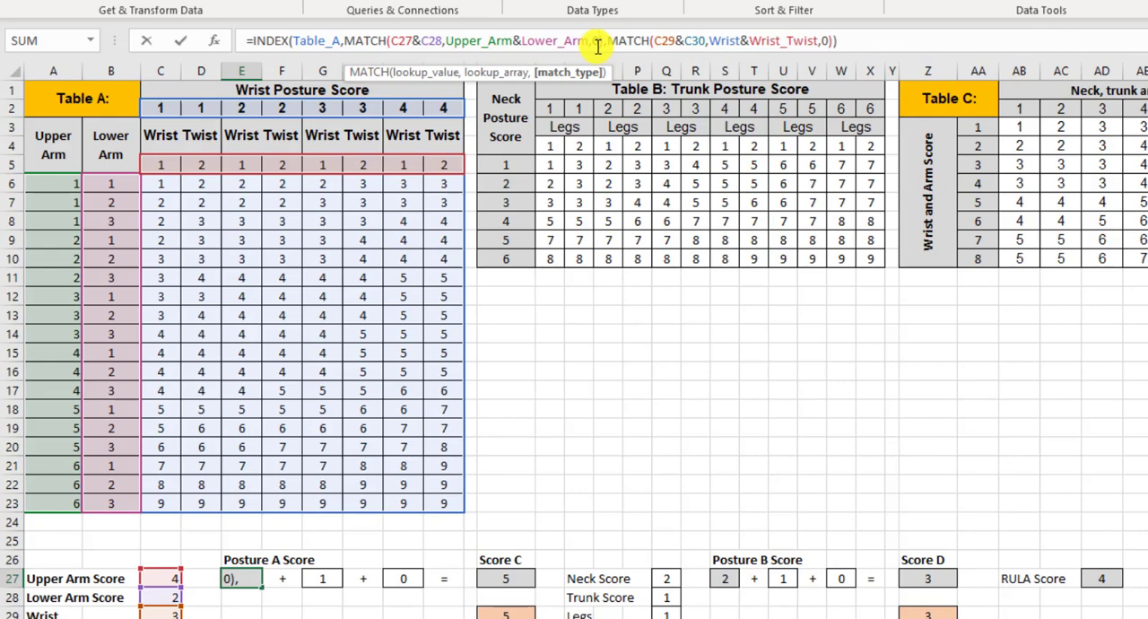
{"action": "left_click_drag", "start_coordinate": [603, 41], "coordinate": [356, 49]}
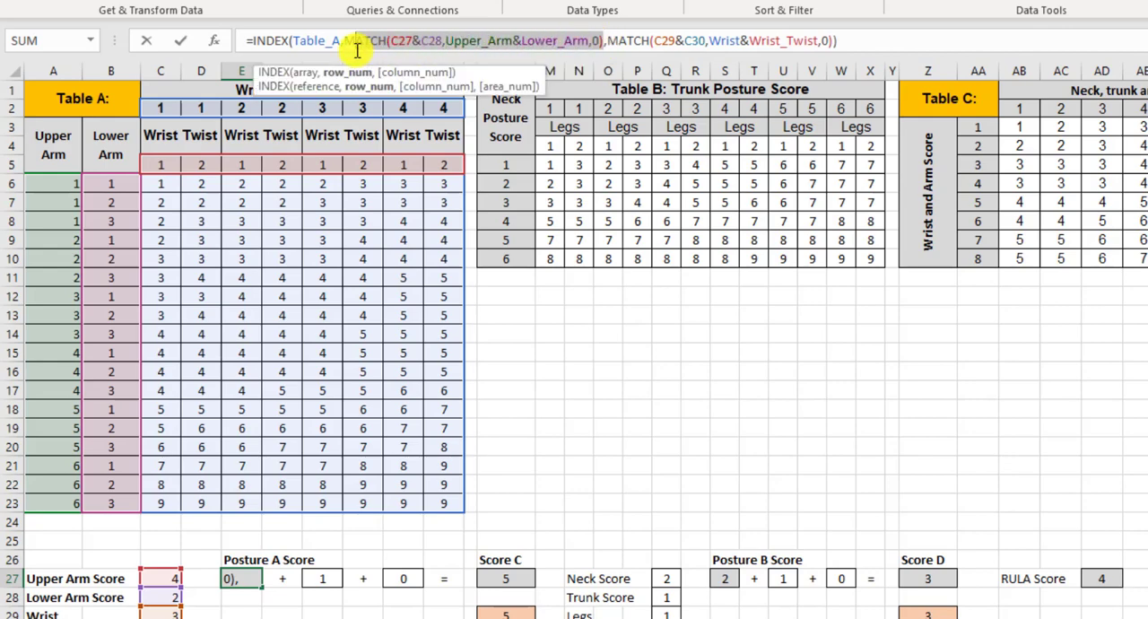
Inspect the column-number MATCH with C29&C30, Wrist&Wrist_Twist and match type 0, and leave the Posture A Score formula as it is
{"action": "left_click", "coordinate": [401, 75]}
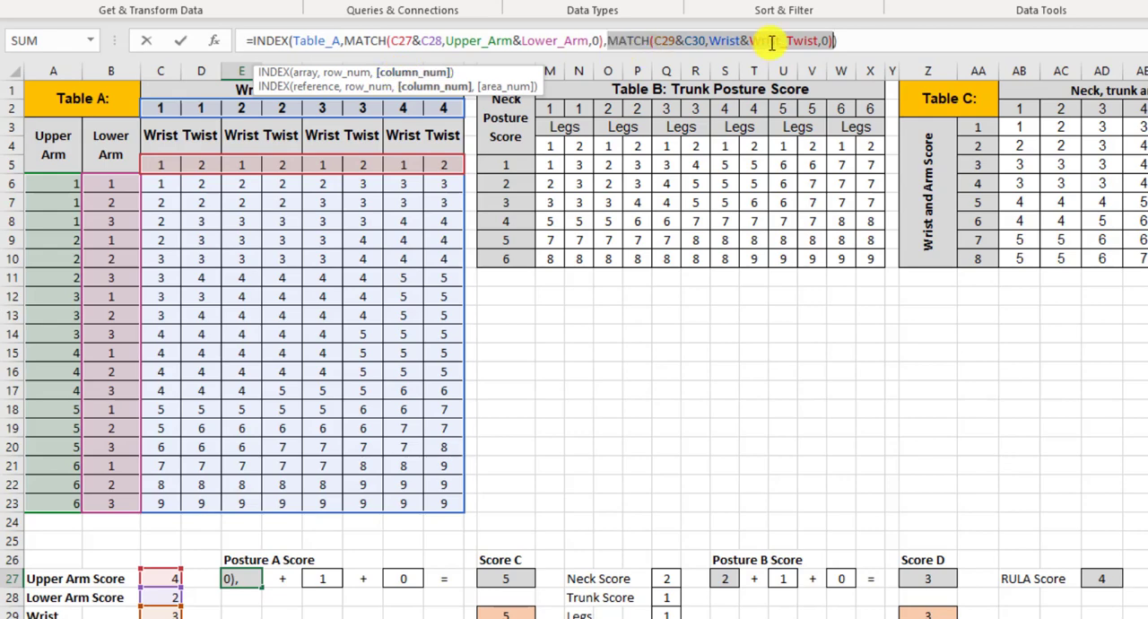
{"action": "scroll", "coordinate": [204, 563], "scroll_direction": "down", "scroll_amount": 1}
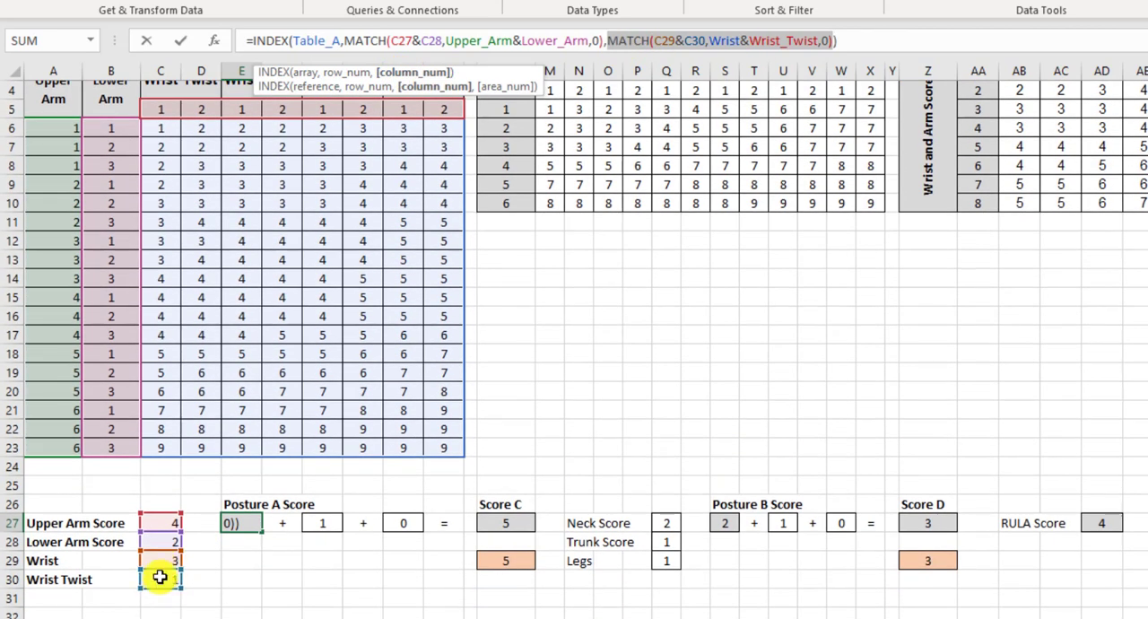
{"action": "left_click", "coordinate": [664, 41]}
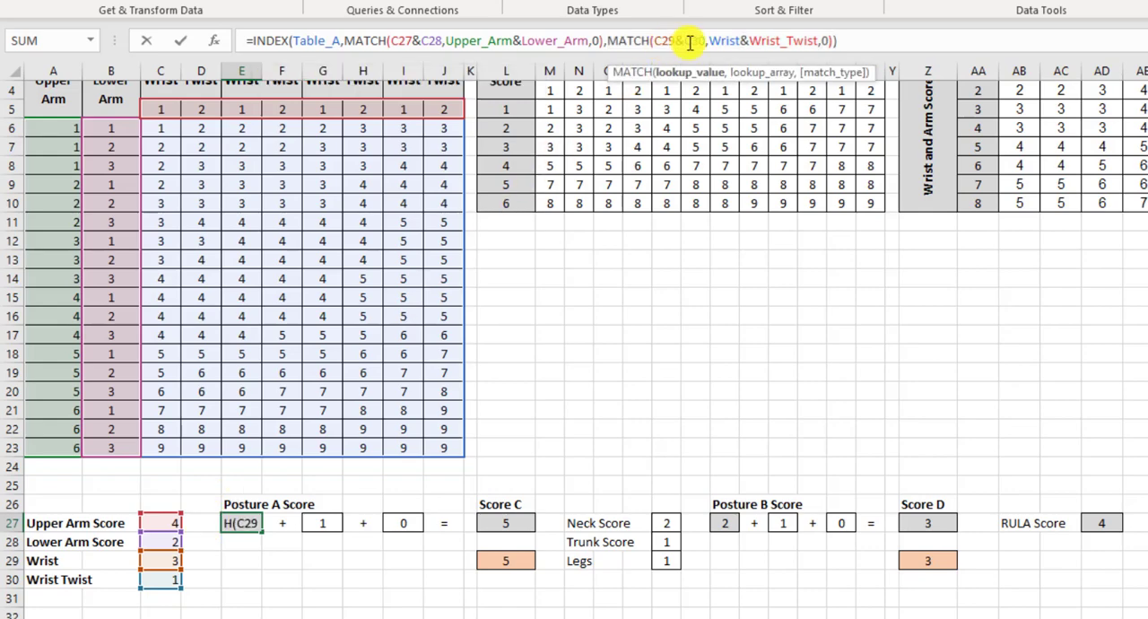
{"action": "left_click", "coordinate": [729, 40]}
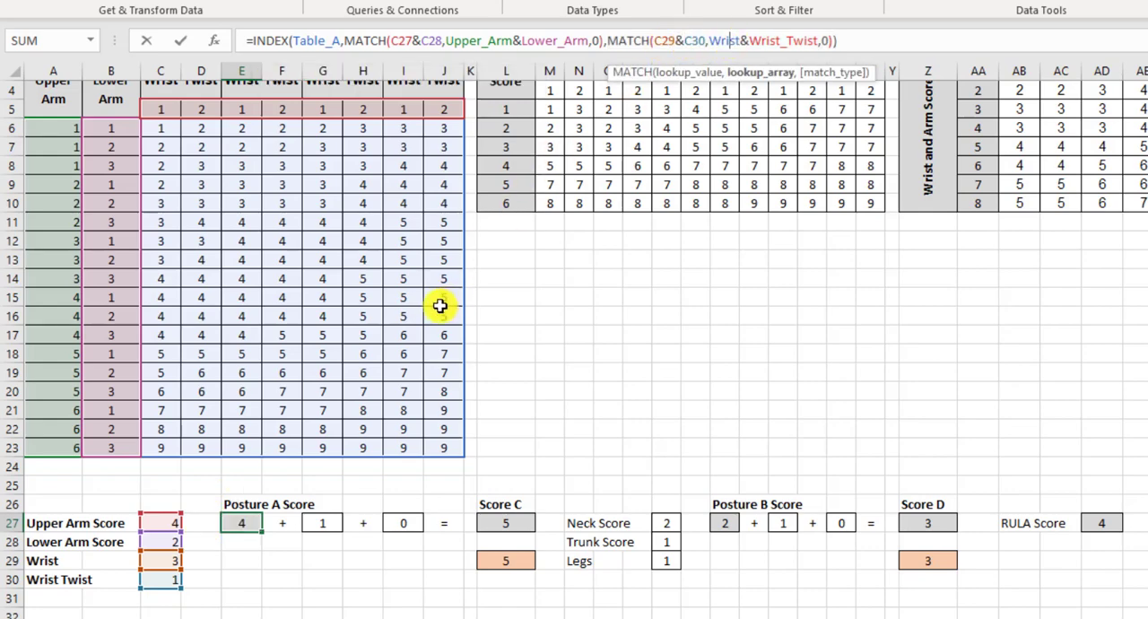
{"action": "scroll", "coordinate": [429, 305], "scroll_direction": "up", "scroll_amount": 1}
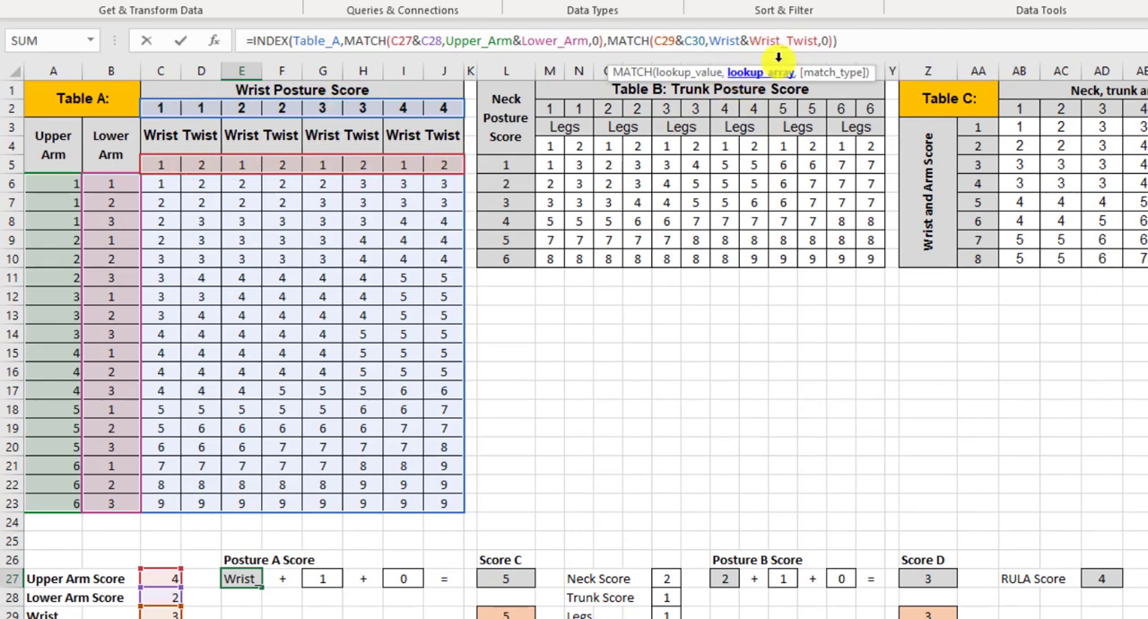
{"action": "left_click", "coordinate": [825, 40]}
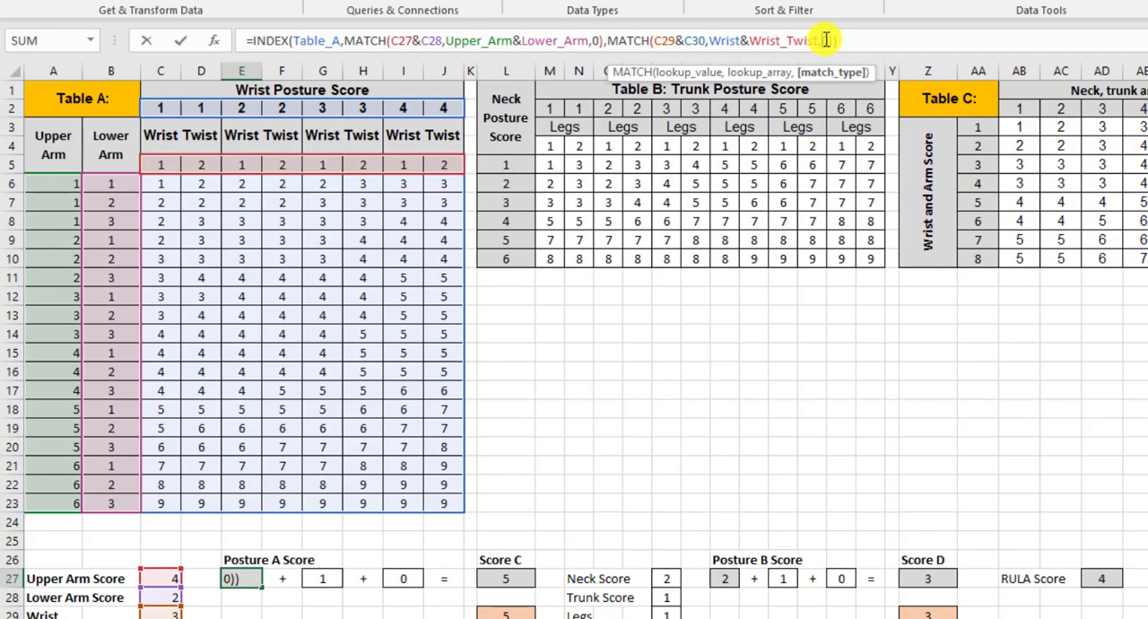
{"action": "left_click", "coordinate": [854, 39]}
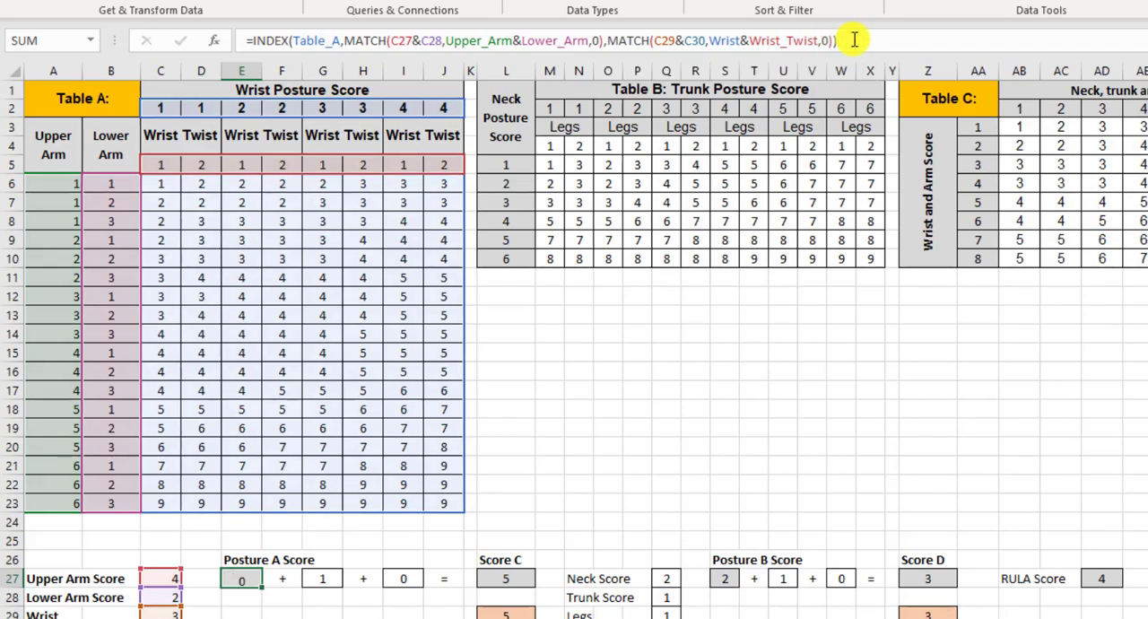
{"action": "key", "text": "Return"}
{"action": "left_click", "coordinate": [240, 577]}
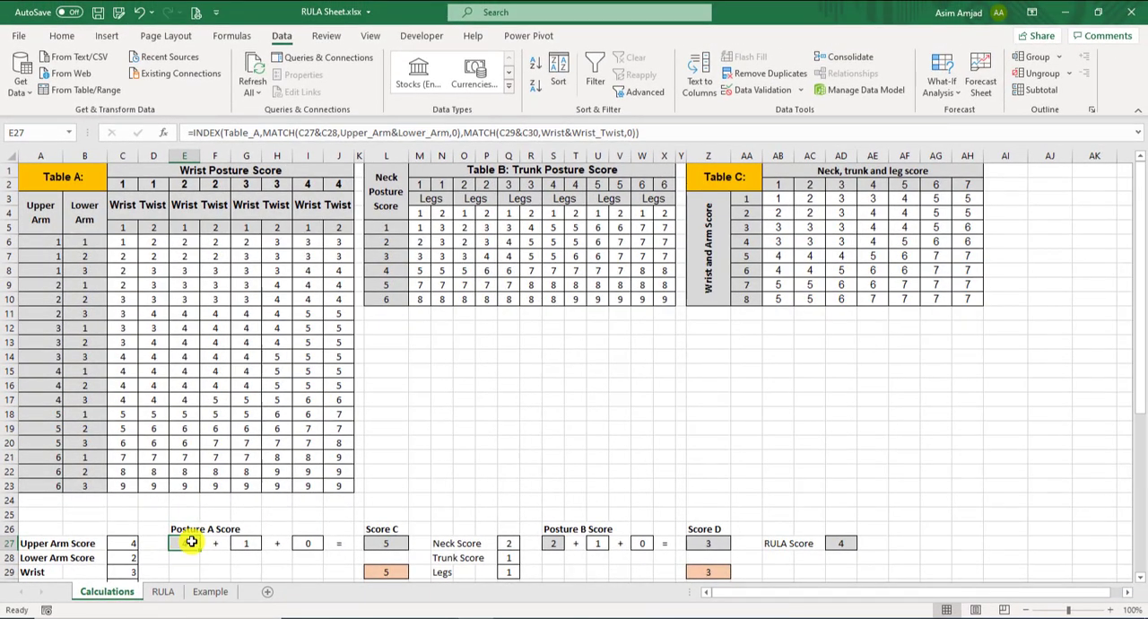
Trace the lookup in Table A by marking the row for upper arm 4 and lower arm 2, the column for wrist 3 and twist 1, and their intersection
{"action": "left_click", "coordinate": [129, 544]}
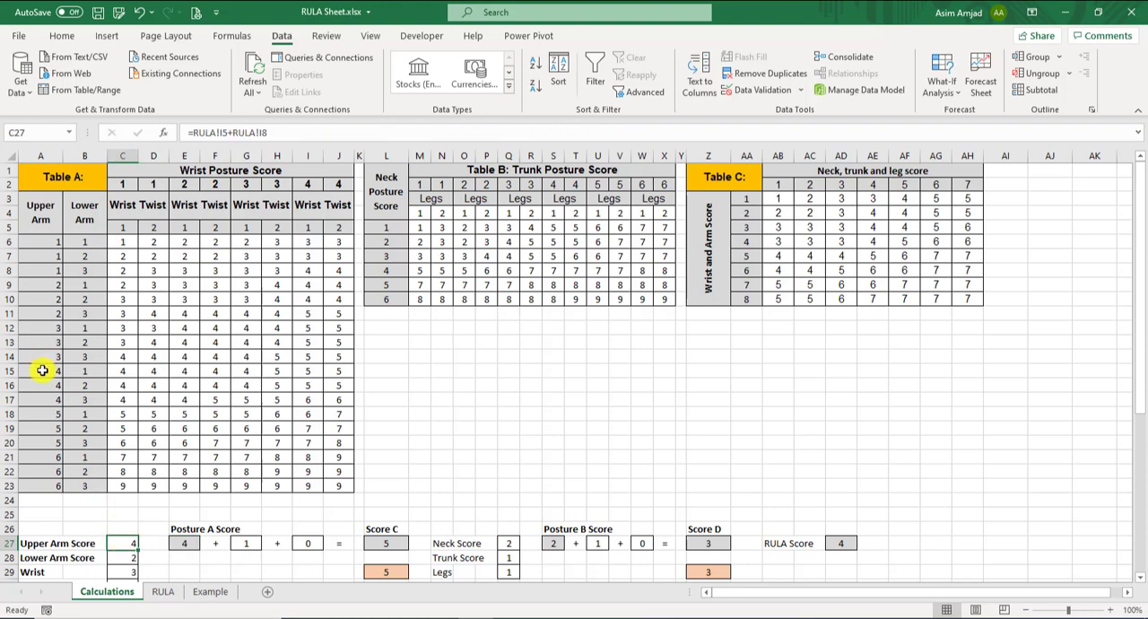
{"action": "left_click_drag", "start_coordinate": [42, 371], "coordinate": [47, 400]}
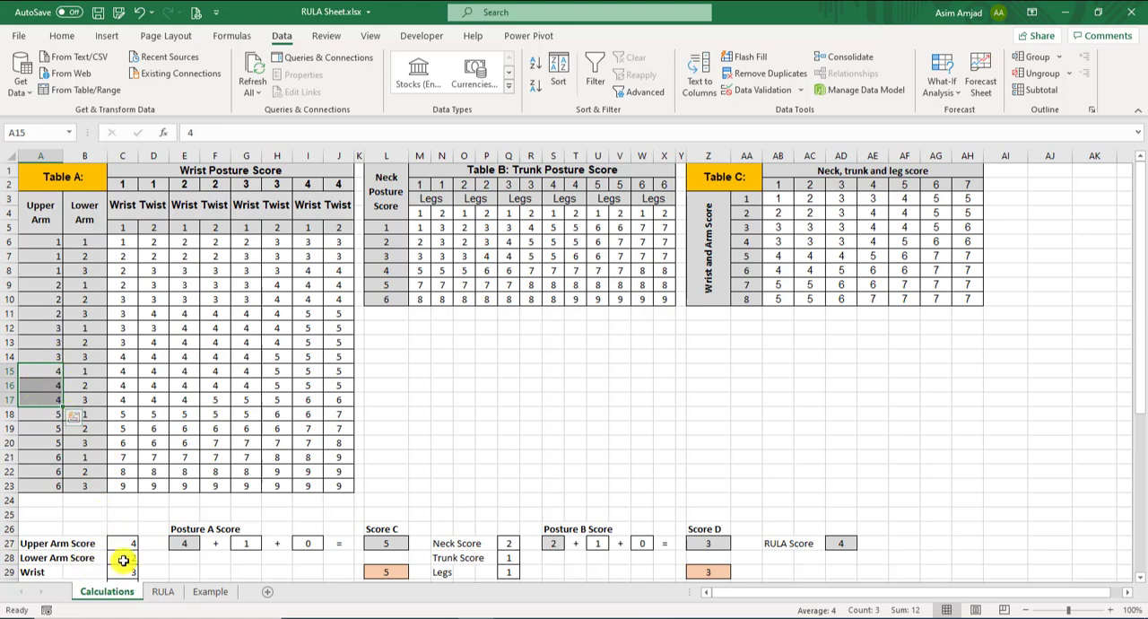
{"action": "left_click_drag", "start_coordinate": [49, 384], "coordinate": [80, 384]}
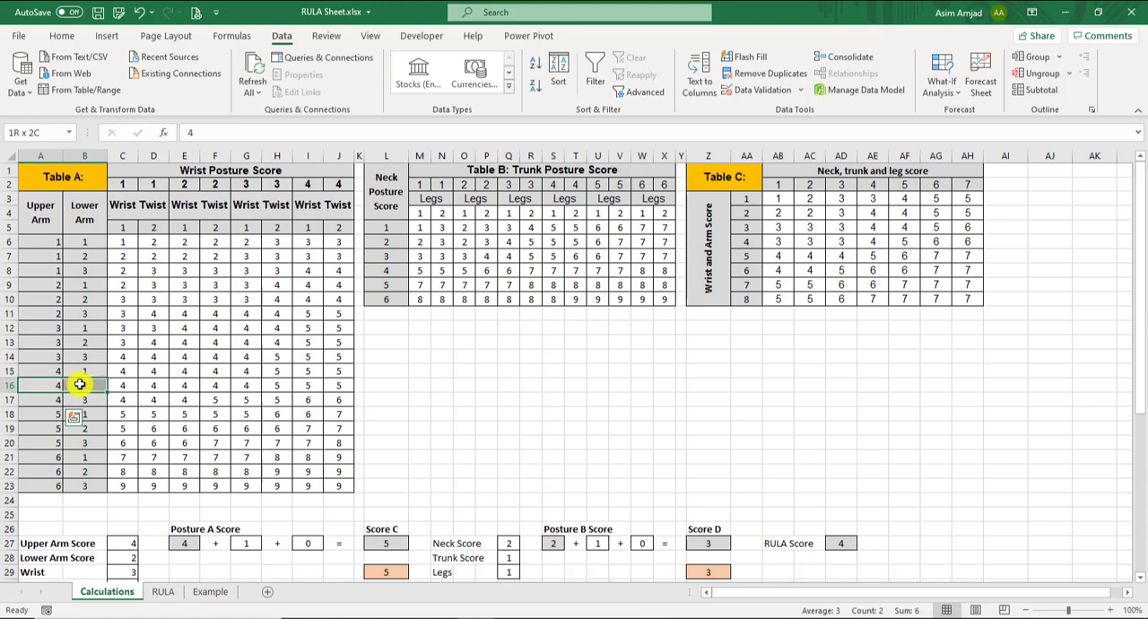
{"action": "left_click_drag", "start_coordinate": [80, 384], "coordinate": [80, 384]}
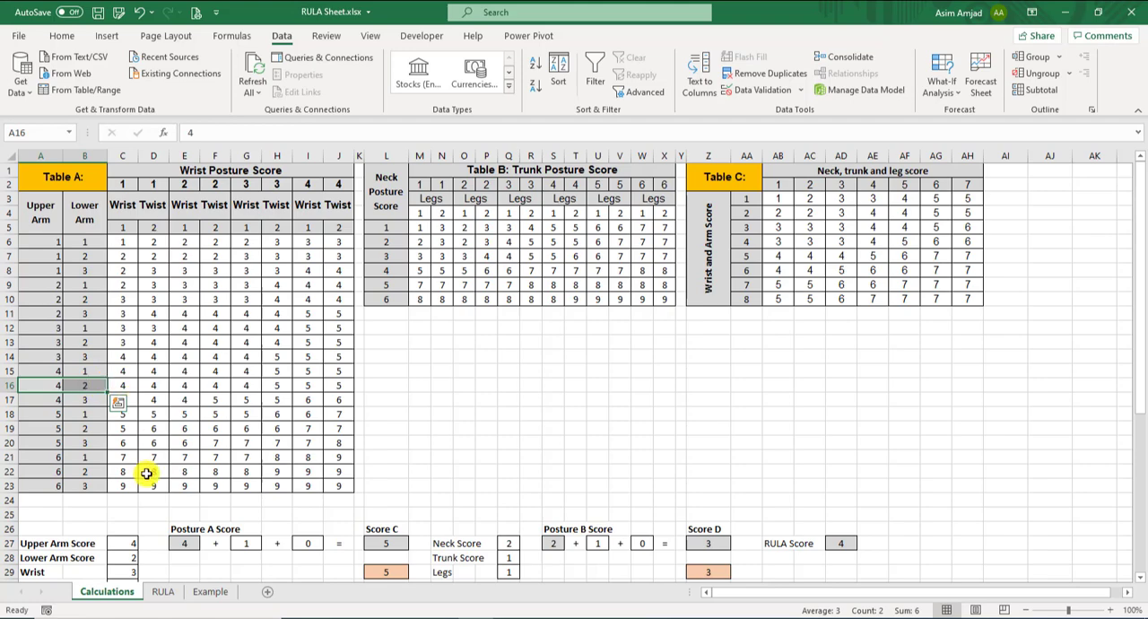
{"action": "scroll", "coordinate": [148, 489], "scroll_direction": "down", "scroll_amount": 2}
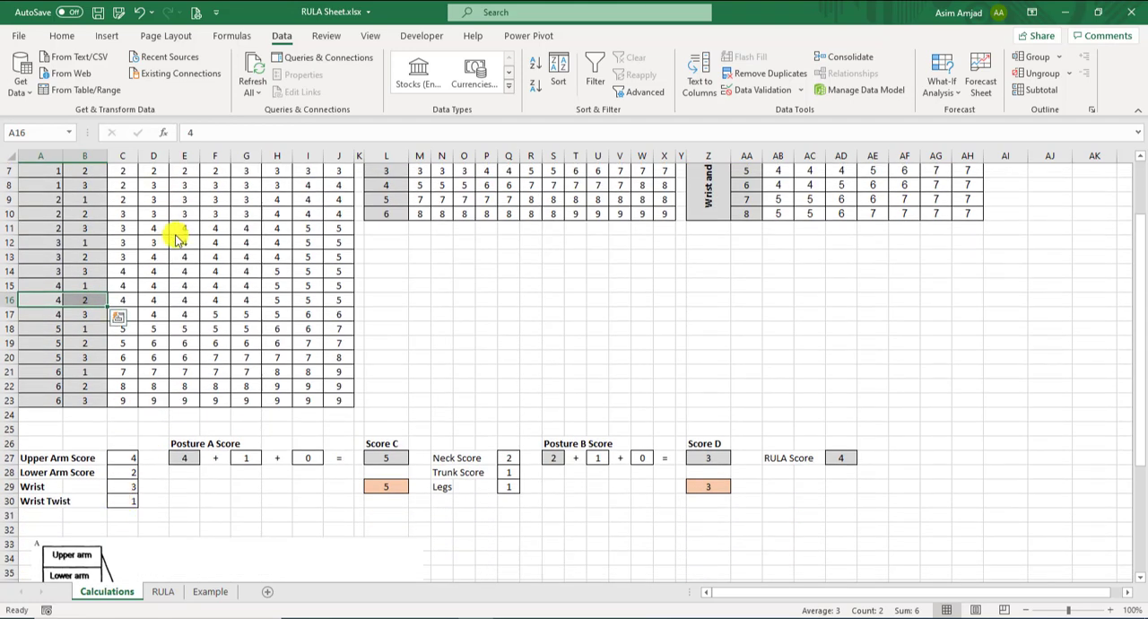
{"action": "scroll", "coordinate": [253, 399], "scroll_direction": "up", "scroll_amount": 2}
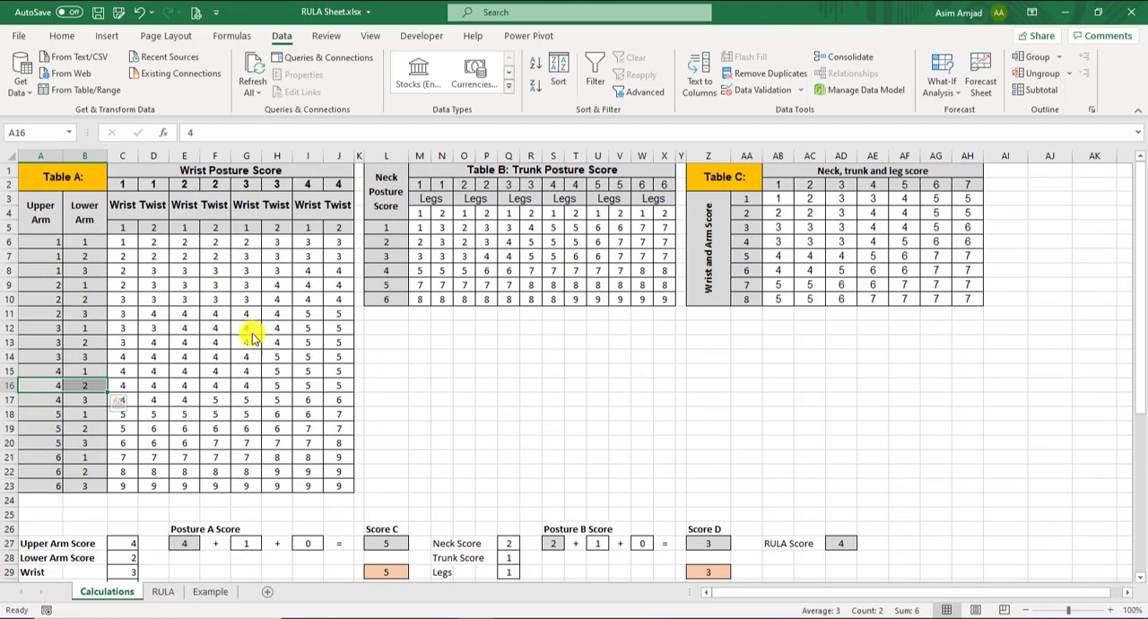
{"action": "left_click", "coordinate": [245, 186], "text": "ctrl"}
{"action": "left_click", "coordinate": [247, 228], "text": "ctrl"}
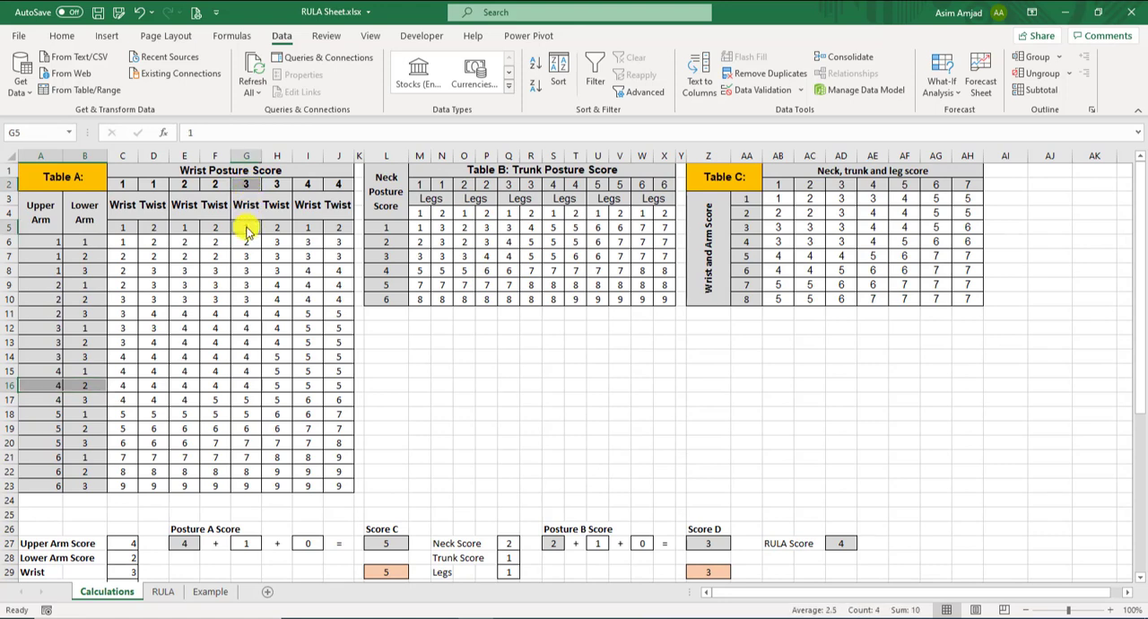
{"action": "left_click", "coordinate": [247, 384], "text": "ctrl"}
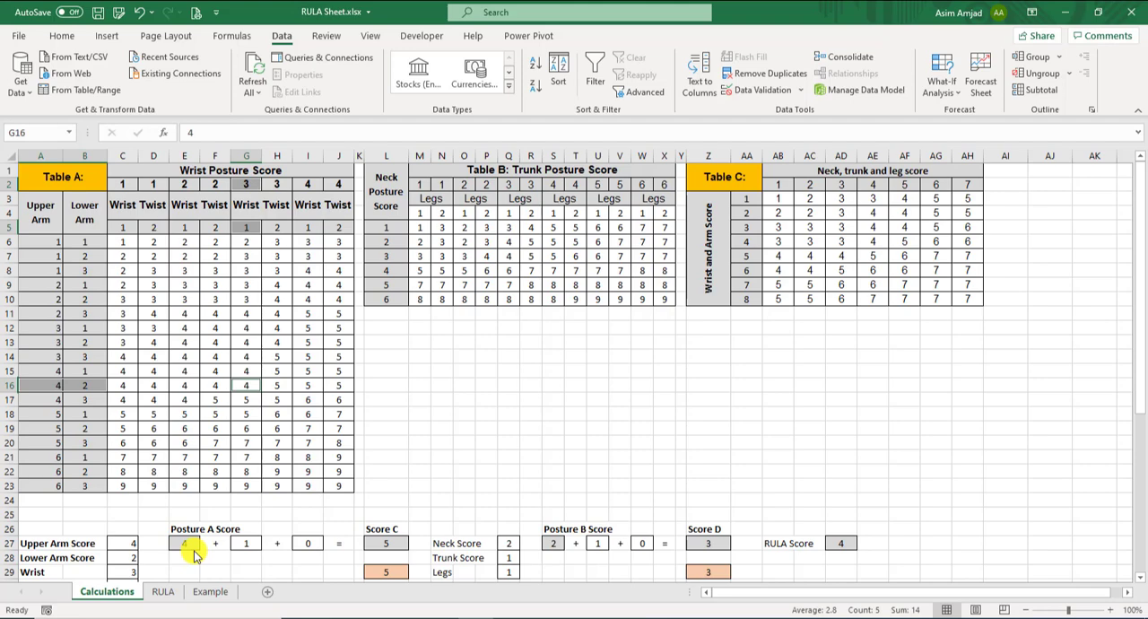
Check how the muscle use value in G27 links to the RULA sheet, and read the input message on the Step 6 Muscle Use cell
{"action": "left_click", "coordinate": [239, 544]}
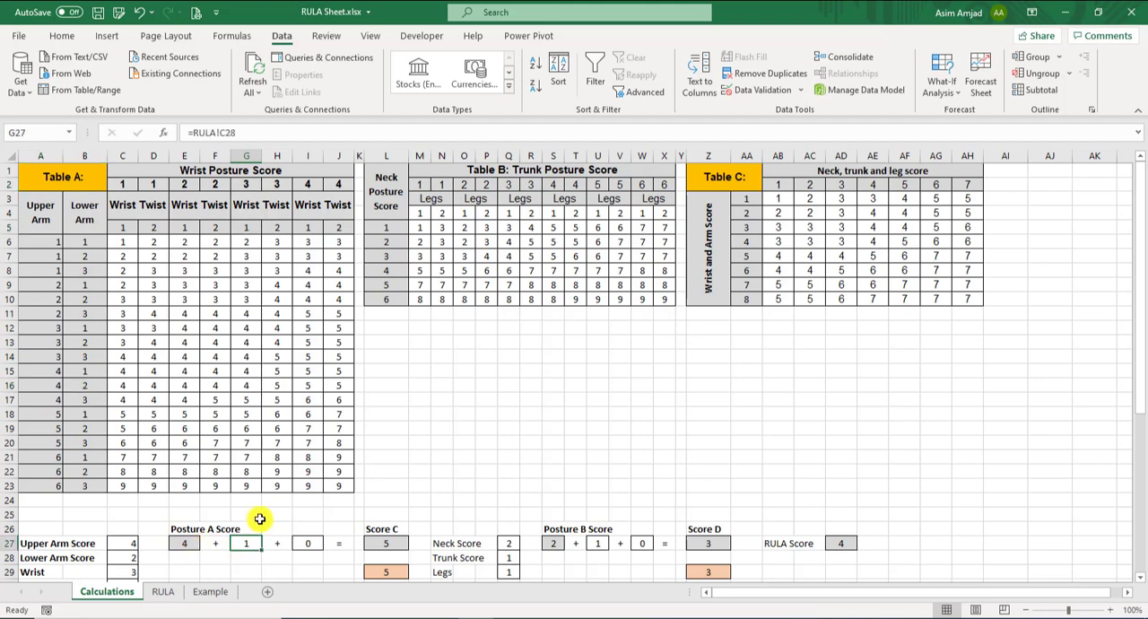
{"action": "scroll", "coordinate": [257, 520], "scroll_direction": "down", "scroll_amount": 2}
{"action": "left_click", "coordinate": [163, 591]}
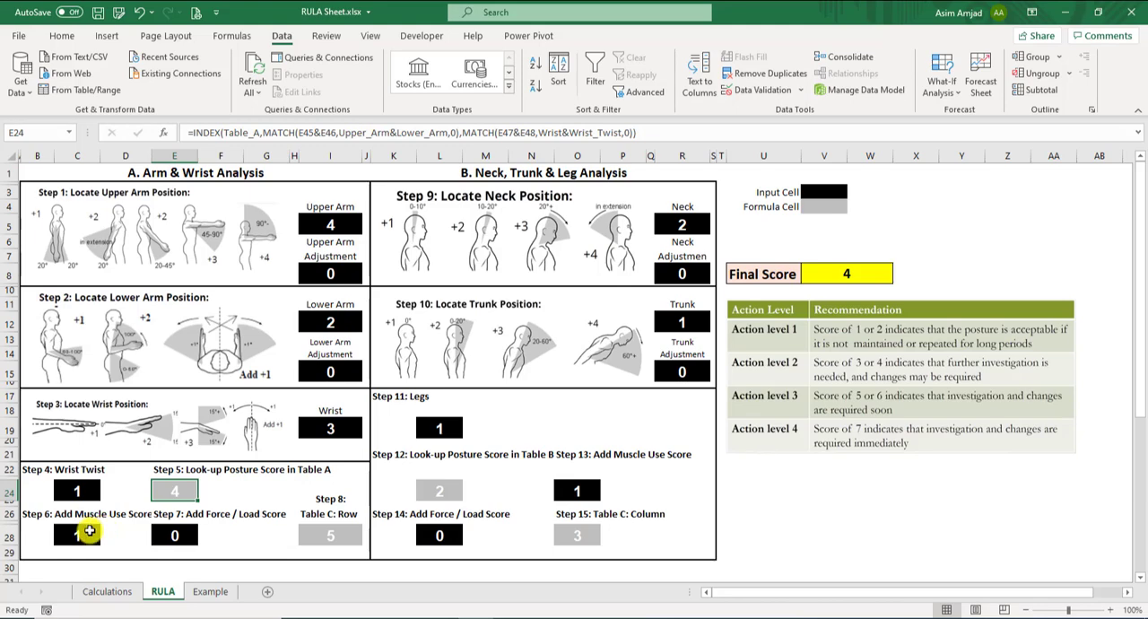
{"action": "left_click", "coordinate": [83, 536]}
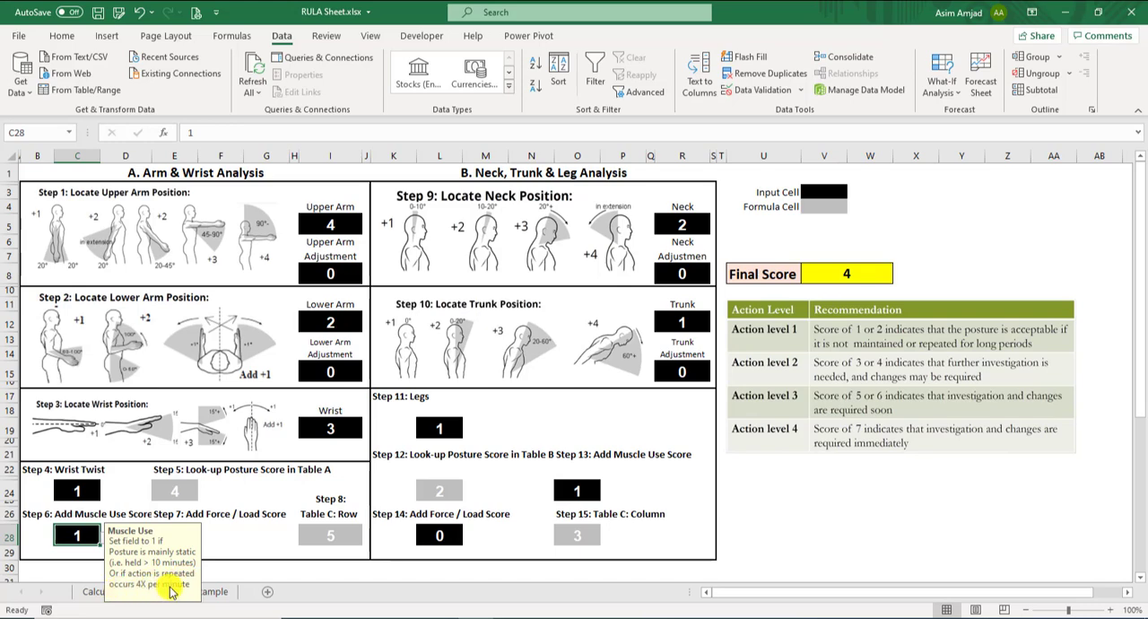
Review the choices offered in the Step 6 Muscle Use cell and pick 1 again
{"action": "left_click", "coordinate": [231, 569]}
{"action": "left_click", "coordinate": [97, 540]}
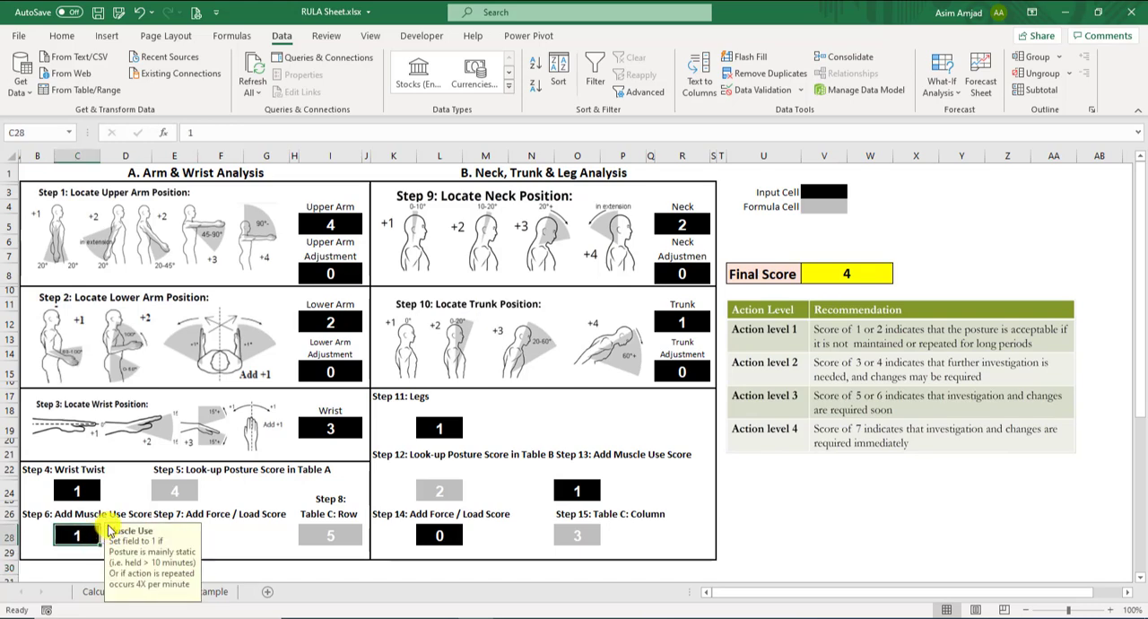
{"action": "scroll", "coordinate": [108, 531], "scroll_direction": "down", "scroll_amount": 3}
{"action": "left_click", "coordinate": [105, 414]}
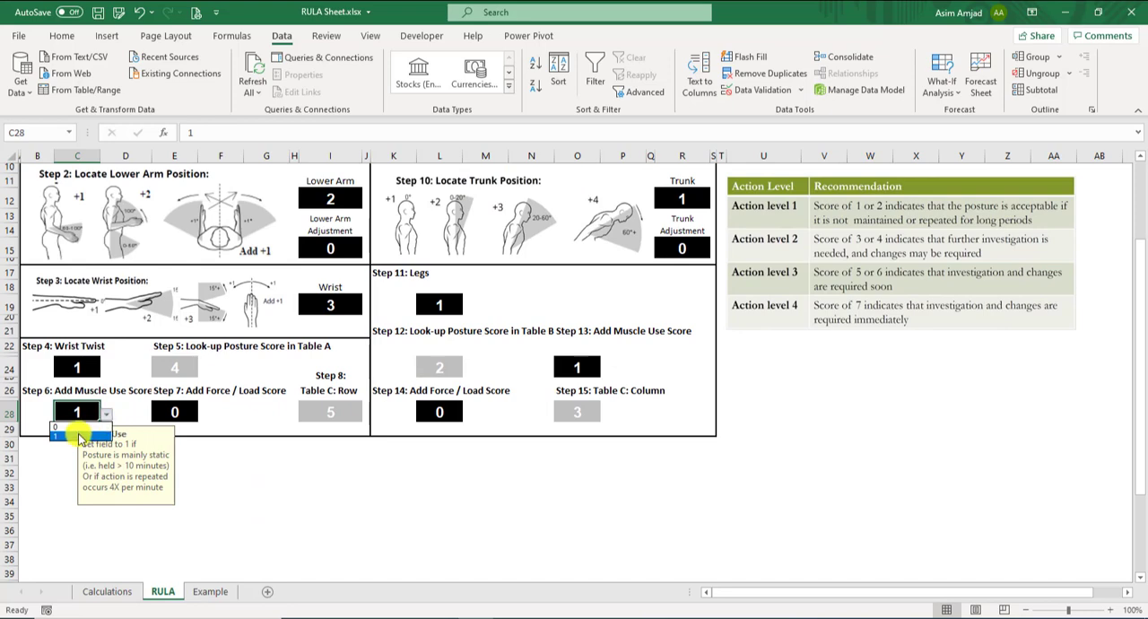
{"action": "left_click", "coordinate": [78, 439]}
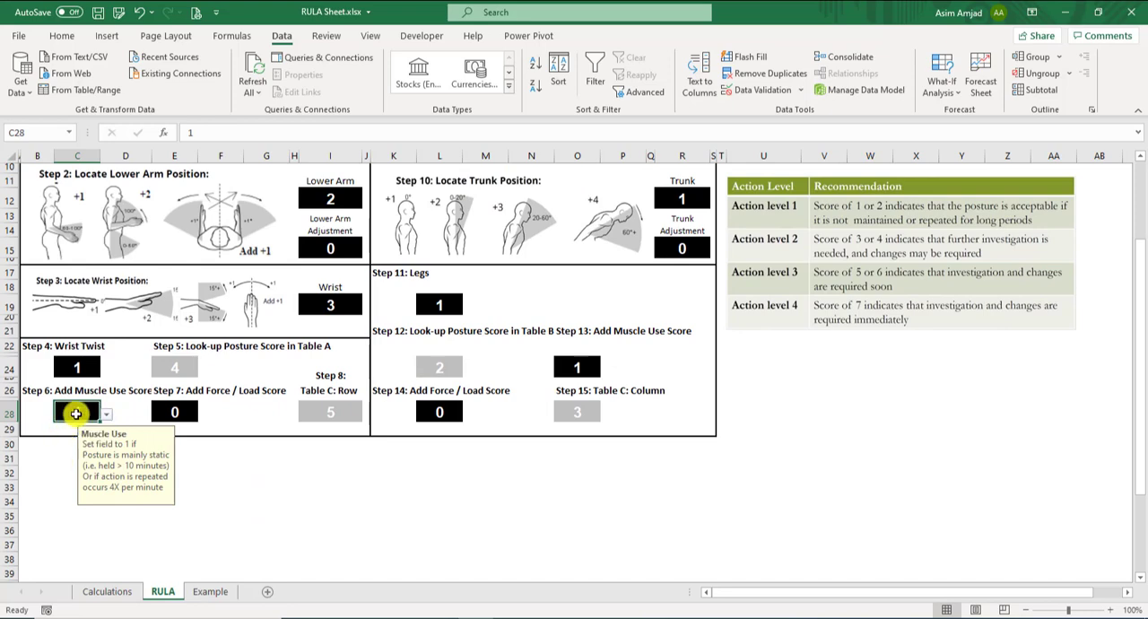
{"action": "scroll", "coordinate": [54, 494], "scroll_direction": "up", "scroll_amount": 2}
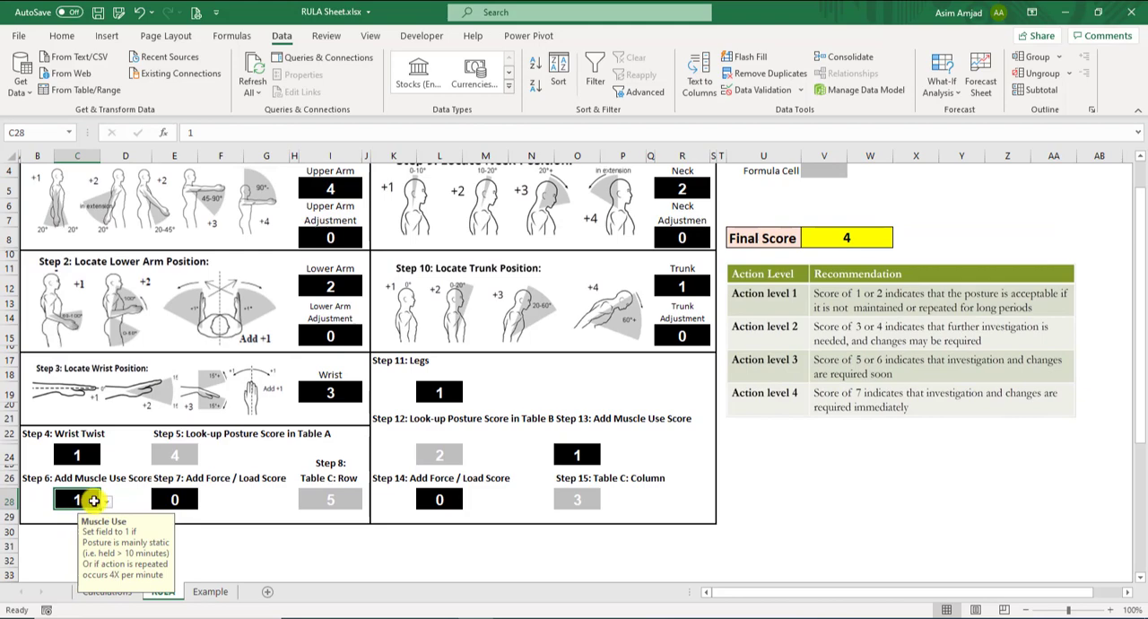
Read the Force Load Score input message on the Step 7 Add Force / Load Score cell
{"action": "left_click", "coordinate": [154, 499]}
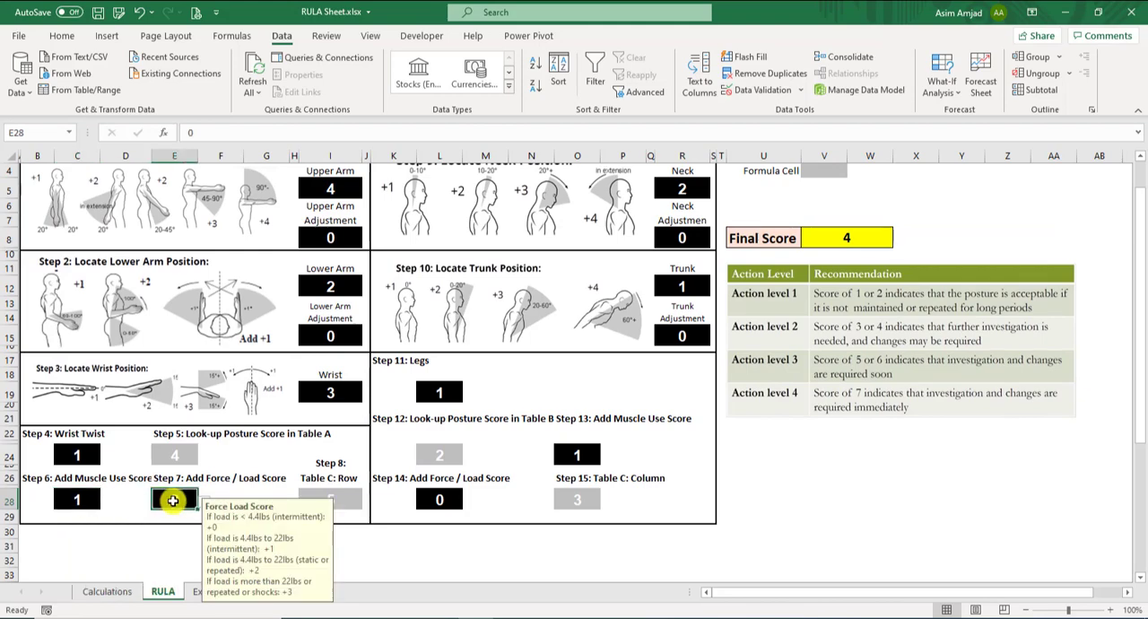
{"action": "scroll", "coordinate": [172, 499], "scroll_direction": "down", "scroll_amount": 2}
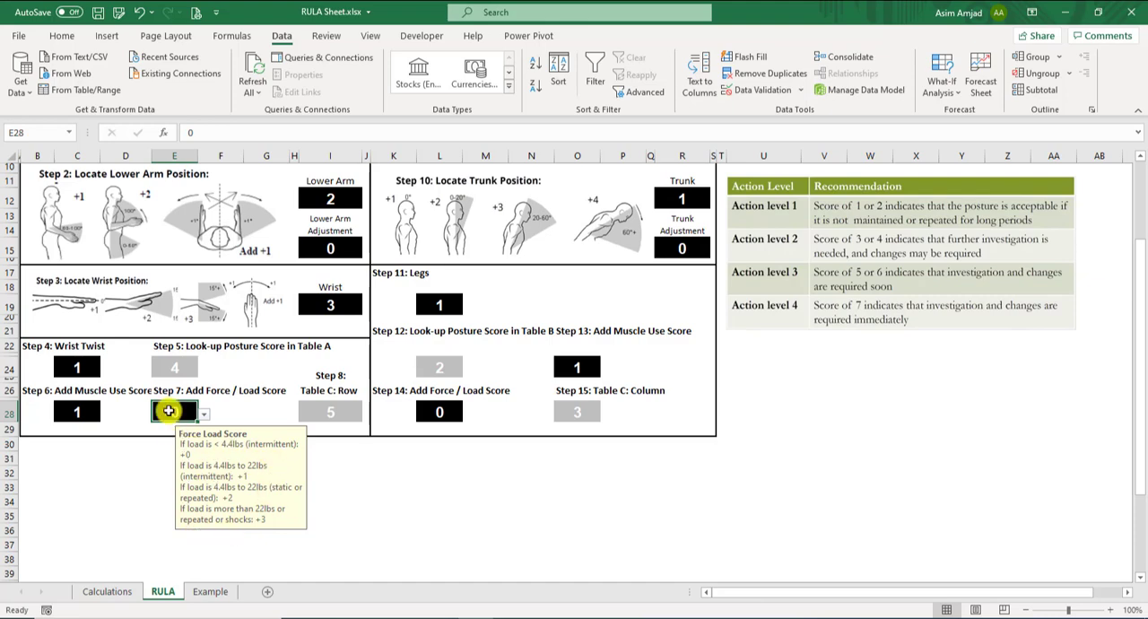
{"action": "left_click", "coordinate": [166, 470]}
{"action": "scroll", "coordinate": [325, 437], "scroll_direction": "up", "scroll_amount": 2}
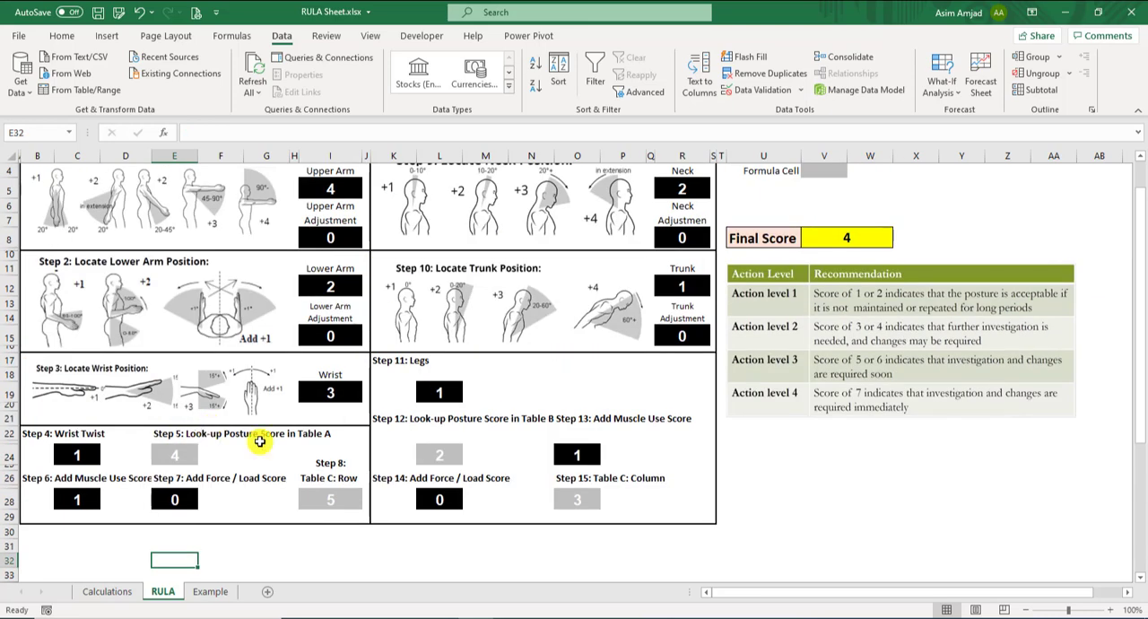
Inspect the formula =E24+C28+E28 in the Step 8 Table C: Row cell without changing it
{"action": "left_click", "coordinate": [341, 499]}
{"action": "double_click", "coordinate": [341, 499]}
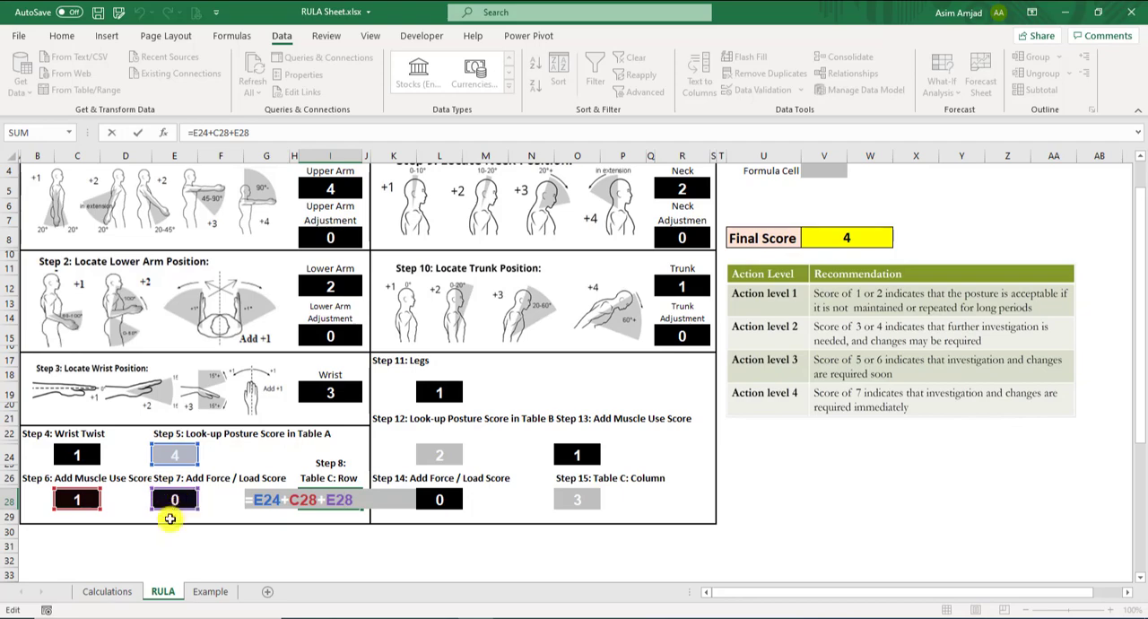
{"action": "key", "text": "Escape"}
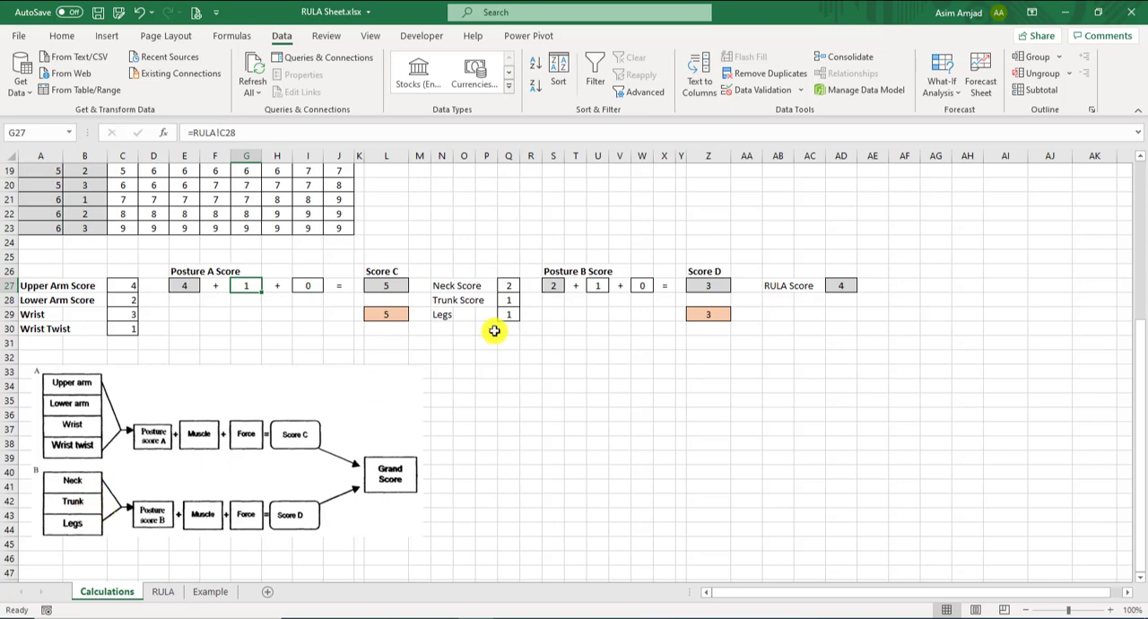
On the Calculations sheet, highlight the neck, trunk and legs scores in Q27:Q29 and select the Posture B Score formula in S27 for review alongside Table B
{"action": "left_click_drag", "start_coordinate": [507, 285], "coordinate": [508, 314]}
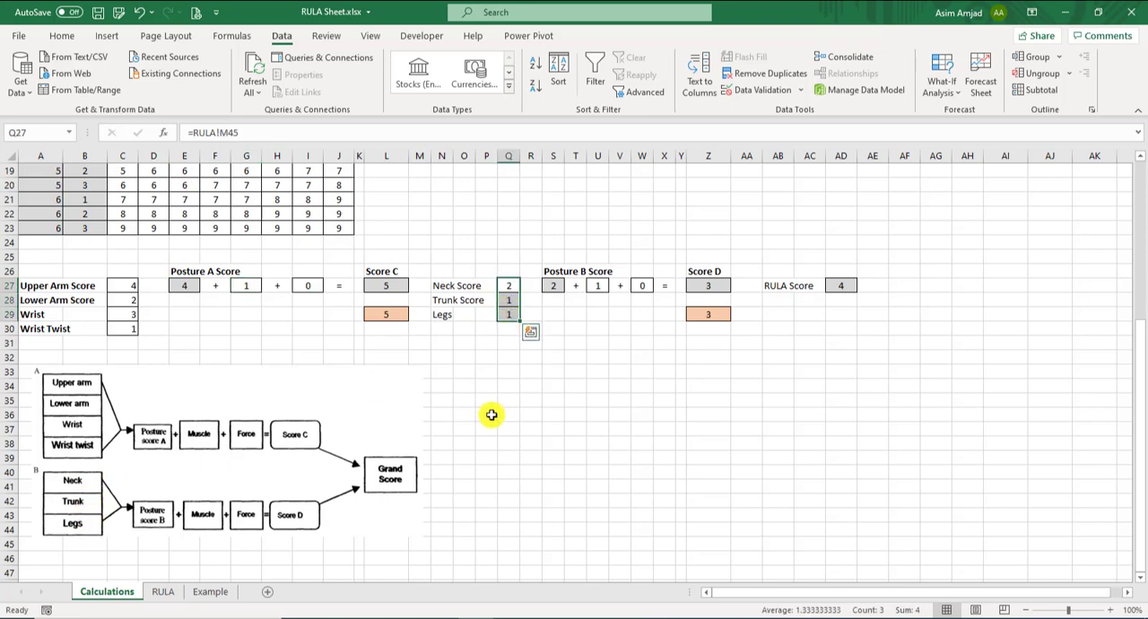
{"action": "scroll", "coordinate": [491, 414], "scroll_direction": "up", "scroll_amount": 1}
{"action": "left_click", "coordinate": [554, 329]}
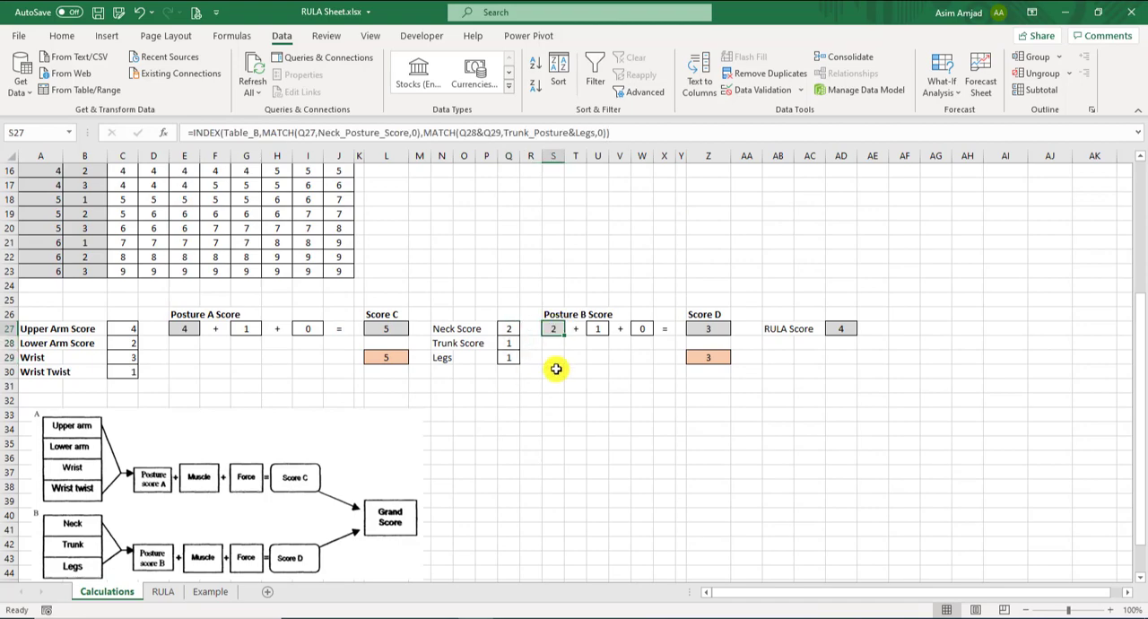
{"action": "scroll", "coordinate": [628, 430], "scroll_direction": "up", "scroll_amount": 5}
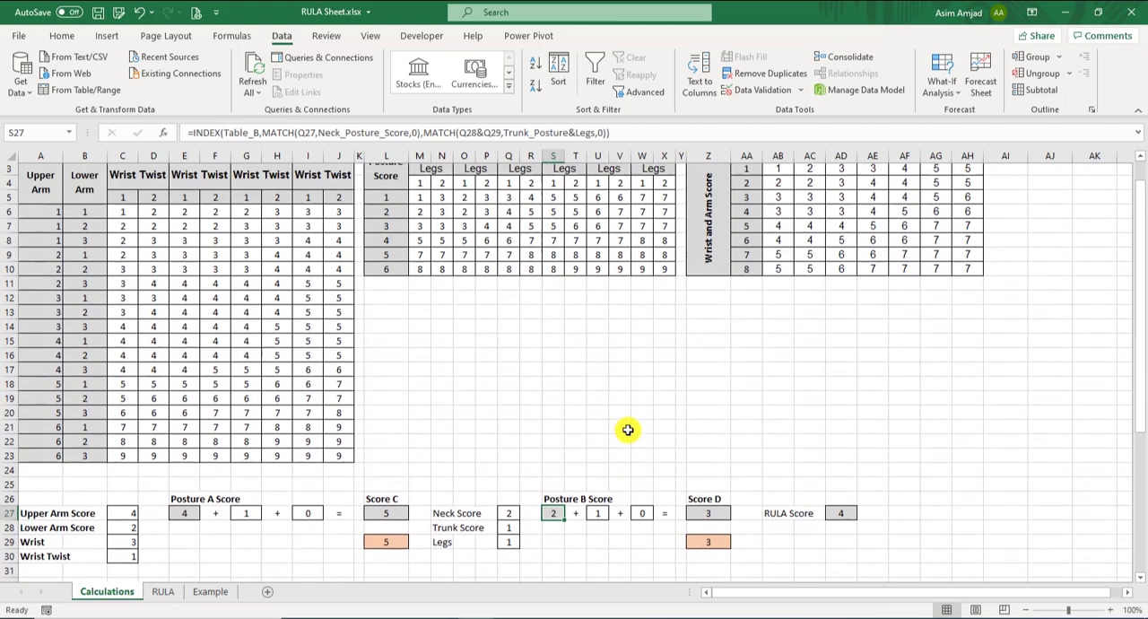
{"action": "scroll", "coordinate": [628, 429], "scroll_direction": "up", "scroll_amount": 1}
Inspect the Posture B Score formula's Table_B array and its row MATCH of Q27 against Neck_Posture_Score, leaving the formula as it is
{"action": "left_click", "coordinate": [643, 132]}
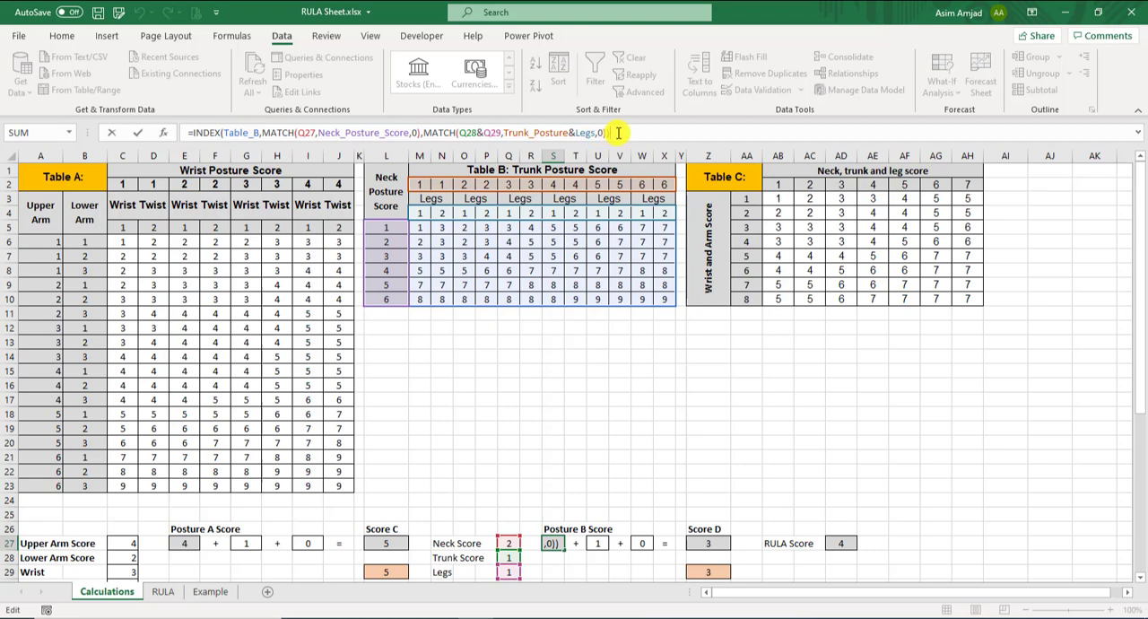
{"action": "left_click", "coordinate": [239, 133]}
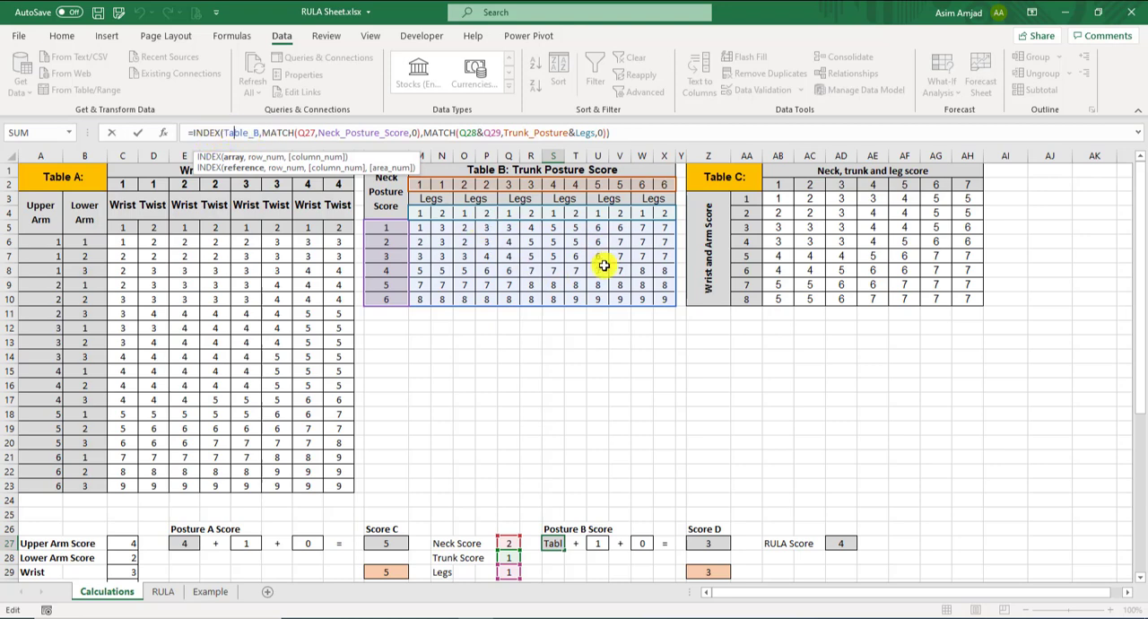
{"action": "left_click", "coordinate": [321, 132]}
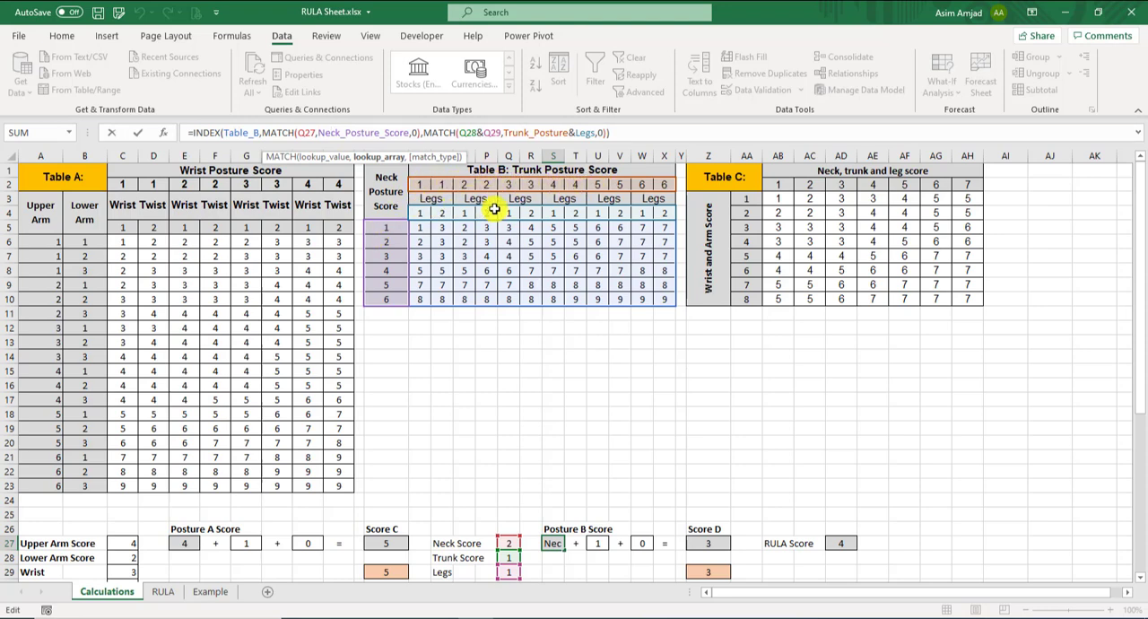
{"action": "scroll", "coordinate": [503, 420], "scroll_direction": "down", "scroll_amount": 2}
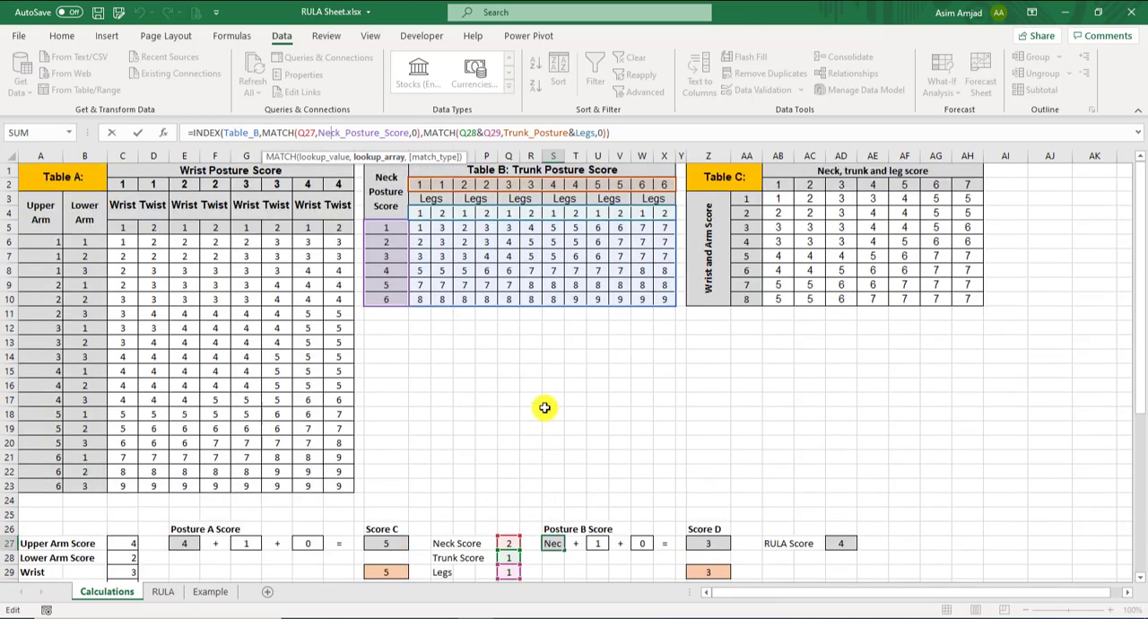
{"action": "key", "text": "Escape"}
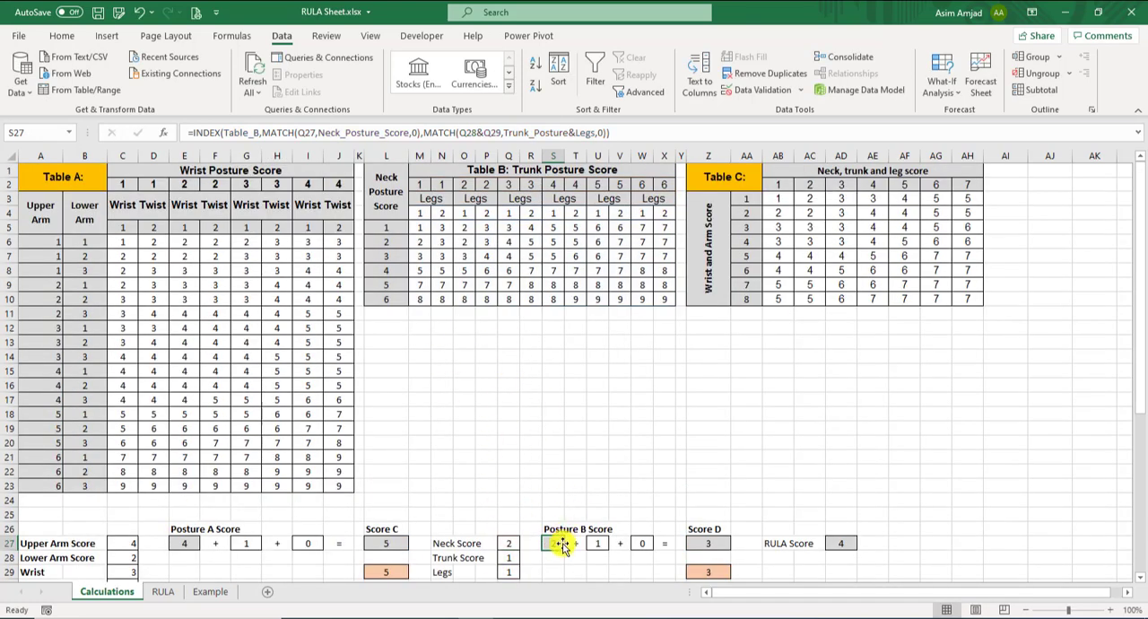
Trace a lookup in Table B by marking neck score 2, the column for trunk 2 and legs 1, and their intersection, and return to S27
{"action": "left_click", "coordinate": [508, 542]}
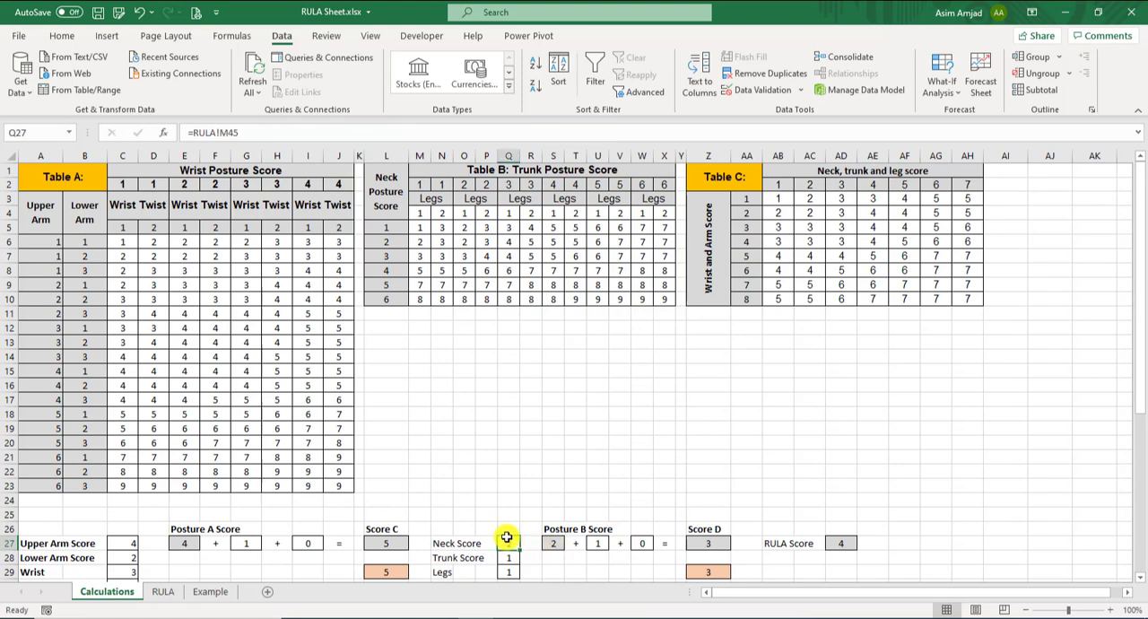
{"action": "left_click", "coordinate": [385, 242]}
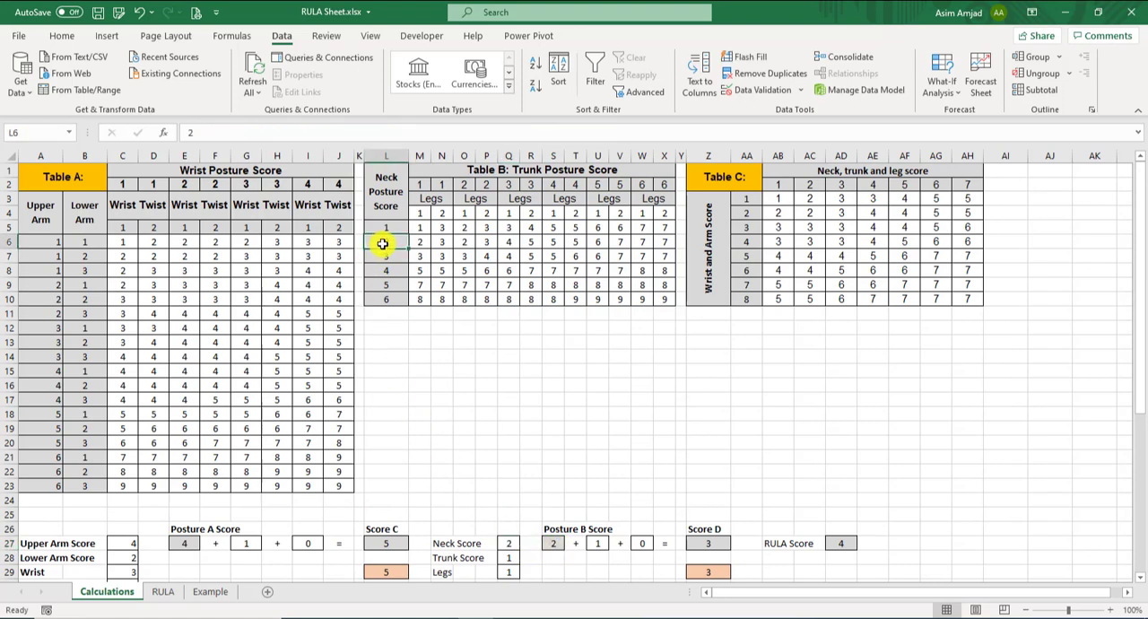
{"action": "left_click", "coordinate": [465, 213], "text": "ctrl"}
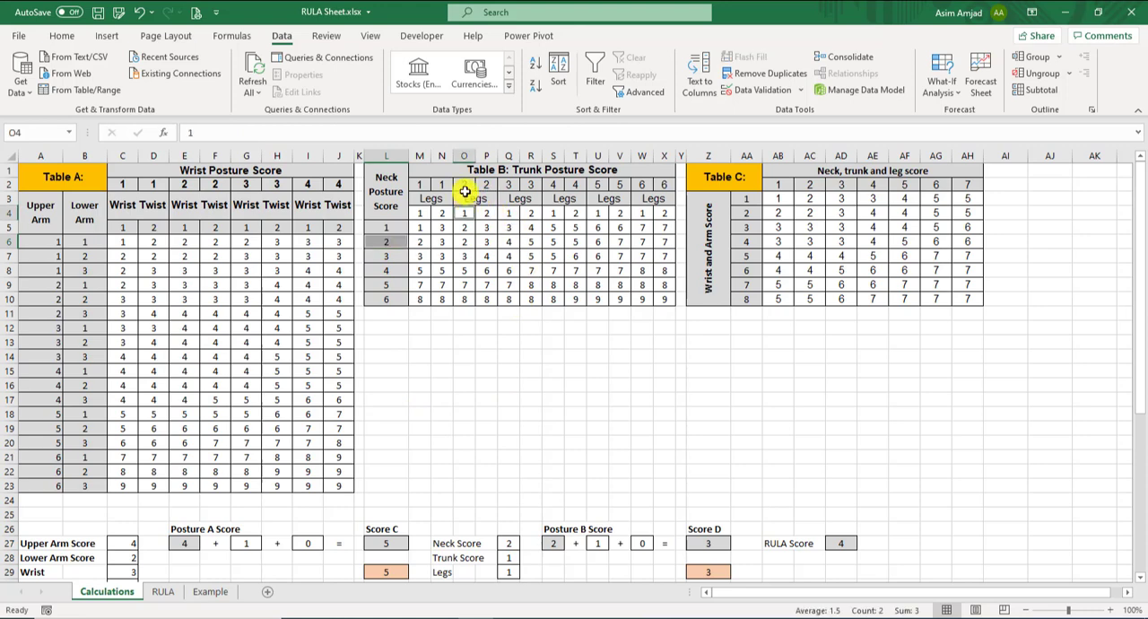
{"action": "left_click", "coordinate": [463, 185], "text": "ctrl"}
{"action": "left_click", "coordinate": [466, 242], "text": "ctrl"}
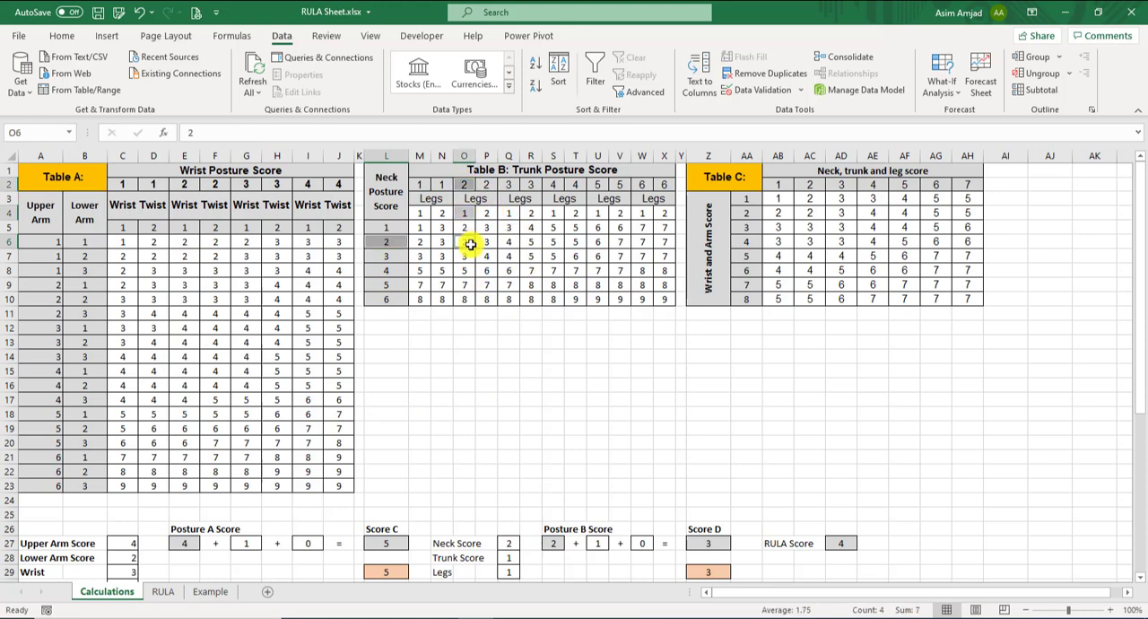
{"action": "left_click", "coordinate": [555, 542]}
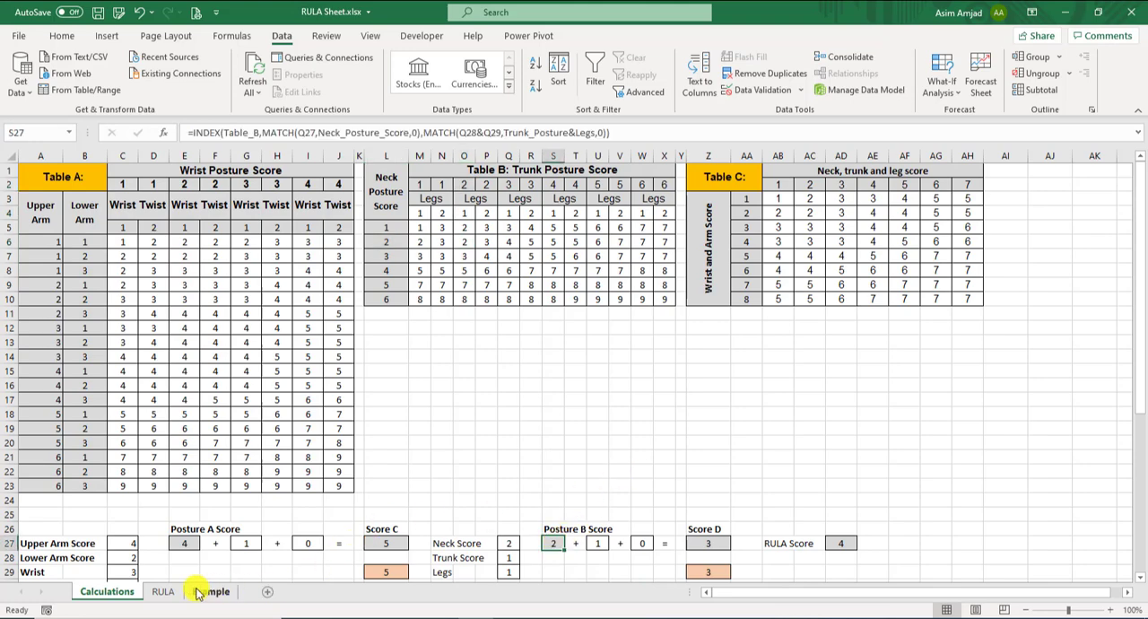
On the RULA sheet, review the Step 13 Muscle Use and Step 14 Force / Load cells and the Step 15 formula =L24+O24+L28
{"action": "left_click", "coordinate": [162, 591]}
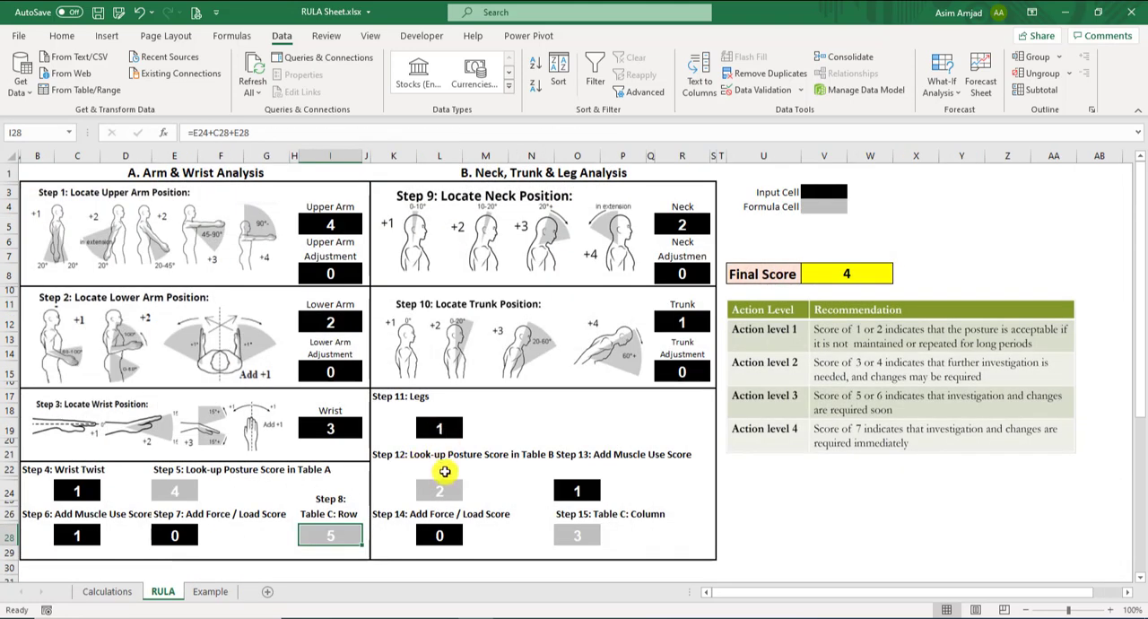
{"action": "left_click", "coordinate": [581, 490]}
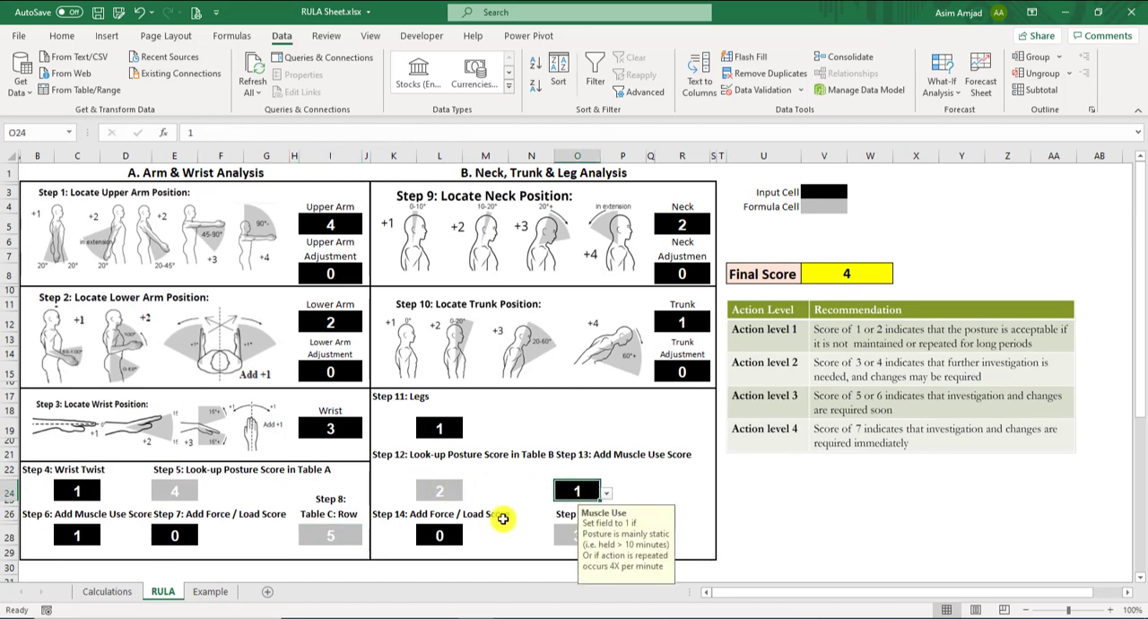
{"action": "left_click", "coordinate": [438, 539]}
{"action": "left_click", "coordinate": [500, 461]}
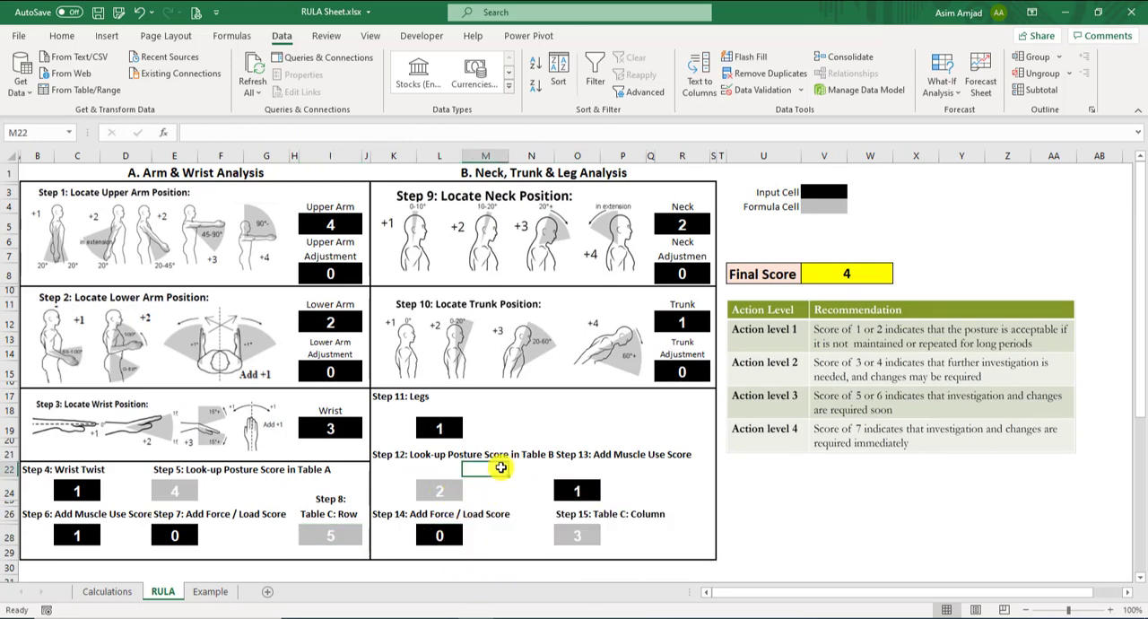
{"action": "double_click", "coordinate": [589, 535]}
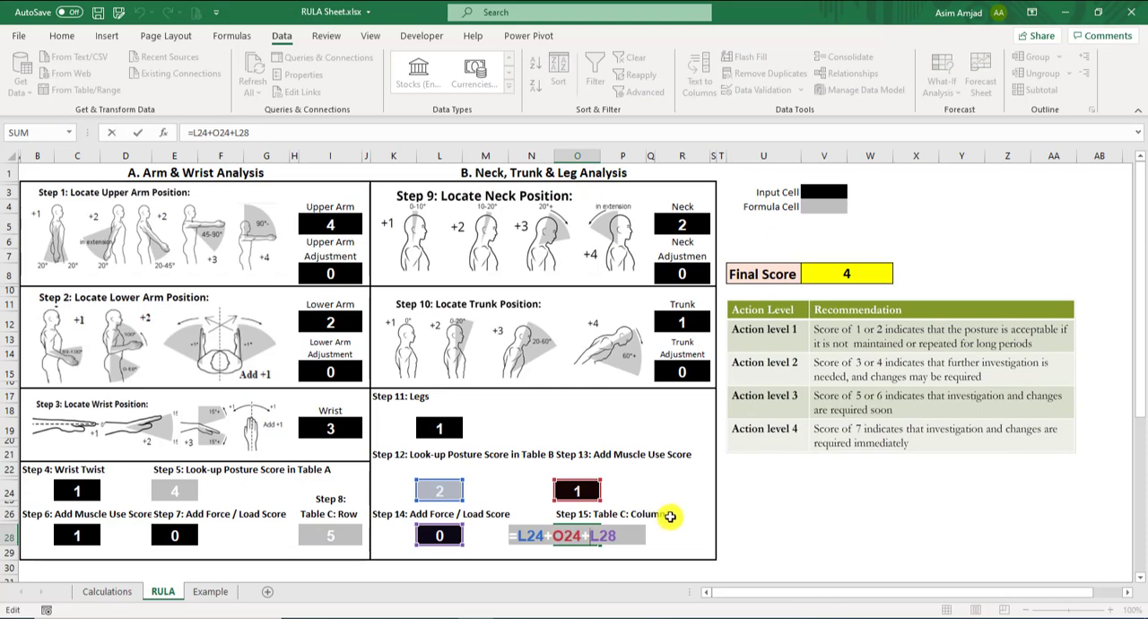
{"action": "key", "text": "Return"}
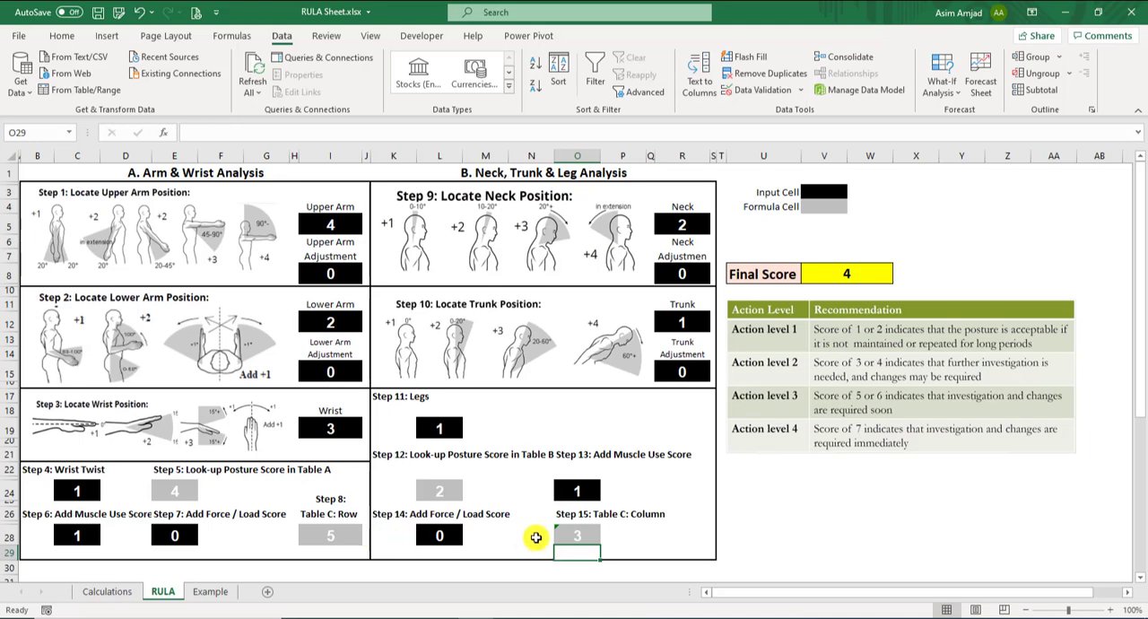
Check the Table C row and column cells I28 and O28 and the Final Score INDEX/MATCH formula in V8 that uses them
{"action": "left_click", "coordinate": [328, 537]}
{"action": "left_click", "coordinate": [588, 535]}
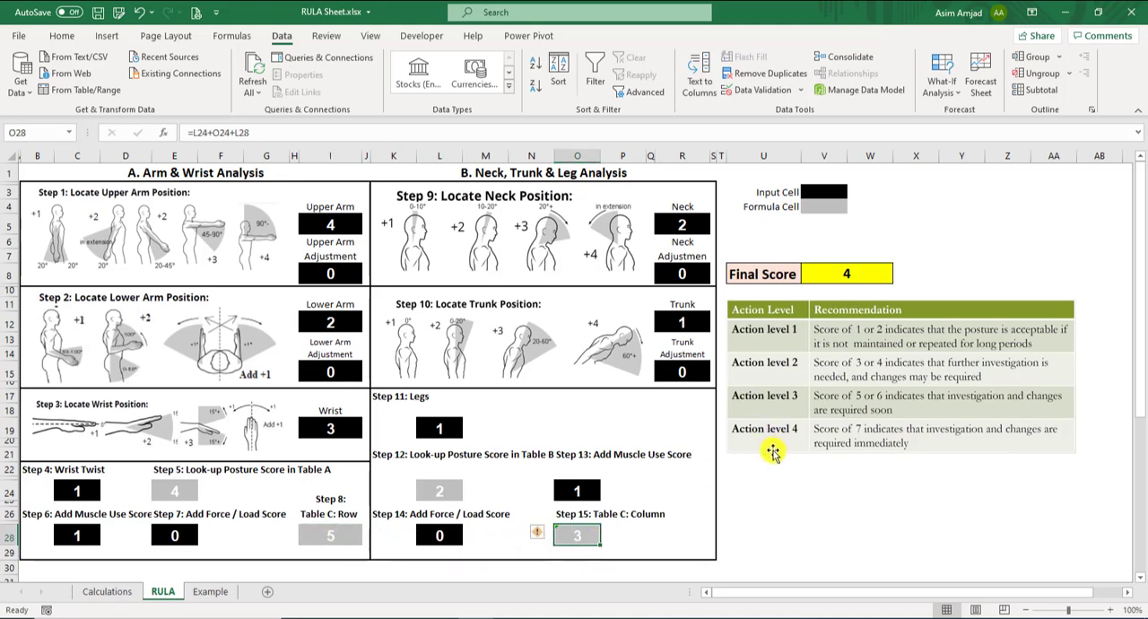
{"action": "left_click", "coordinate": [825, 273]}
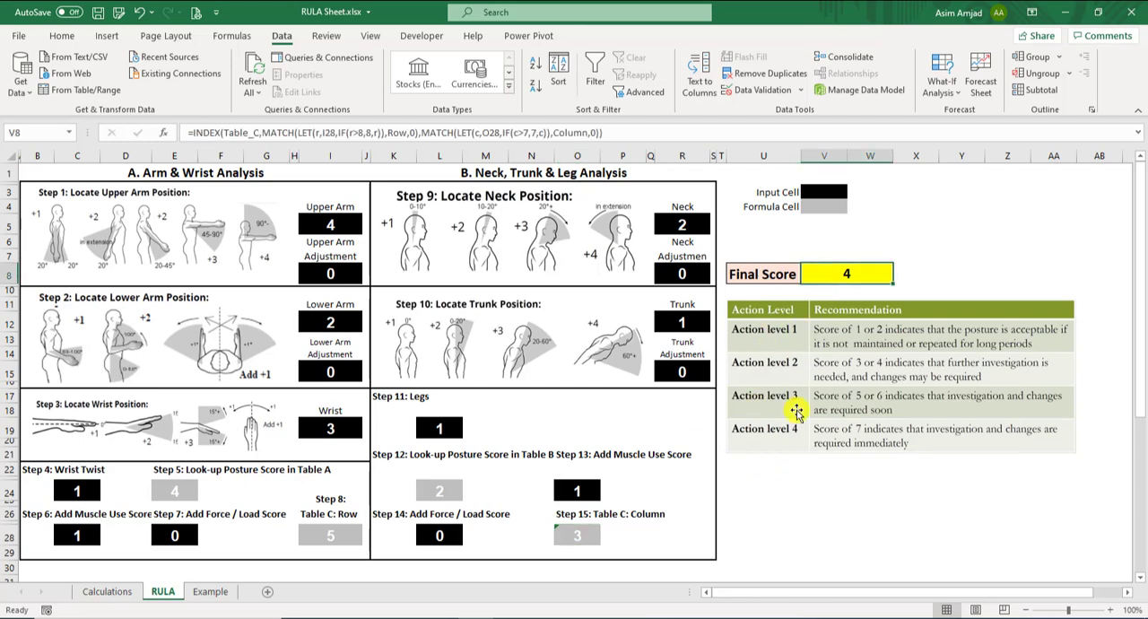
{"action": "left_click", "coordinate": [807, 485]}
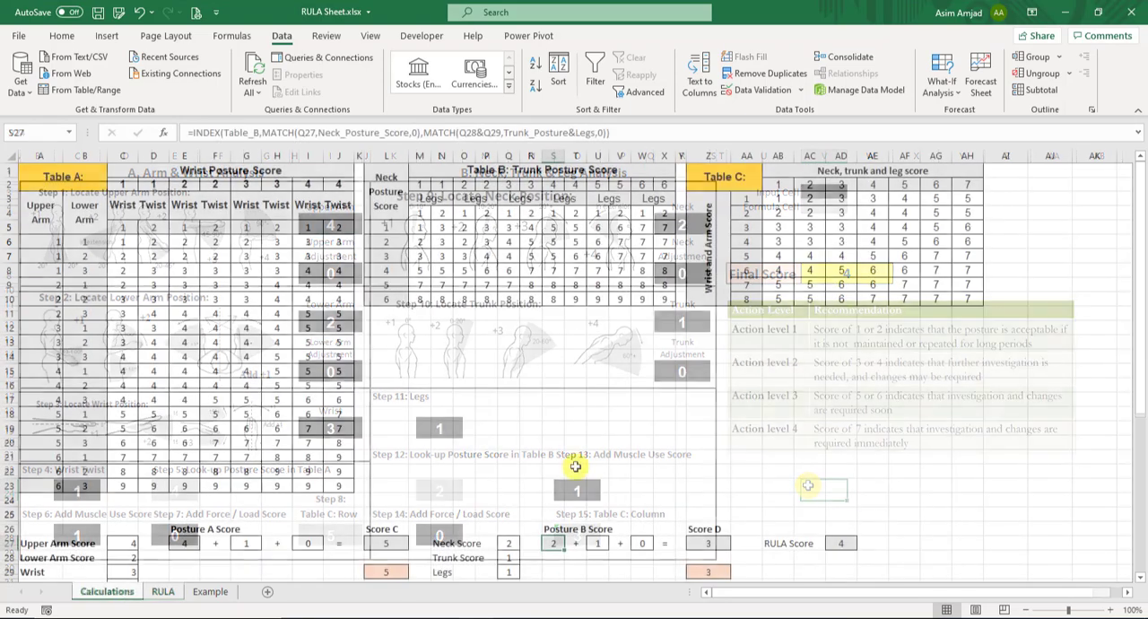
On the RULA sheet, review the Upper Arm cell and the Upper Arm Adjustment input message and allowed values -1 to 2, without changing the selection
{"action": "scroll", "coordinate": [404, 458], "scroll_direction": "down", "scroll_amount": 1}
{"action": "left_click", "coordinate": [162, 591]}
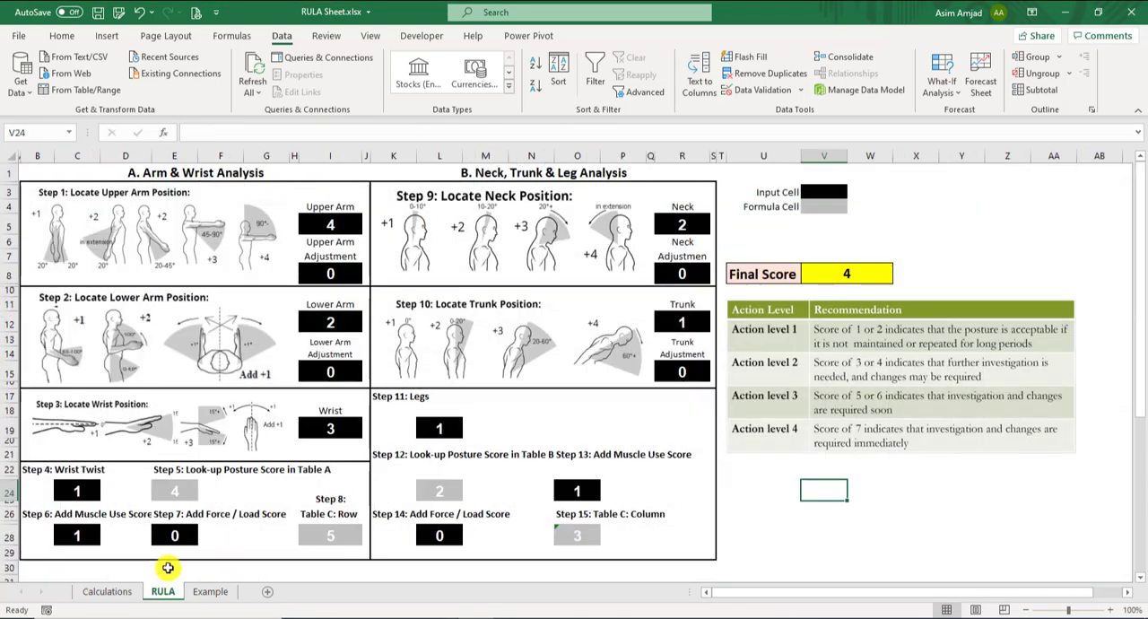
{"action": "left_click", "coordinate": [321, 221]}
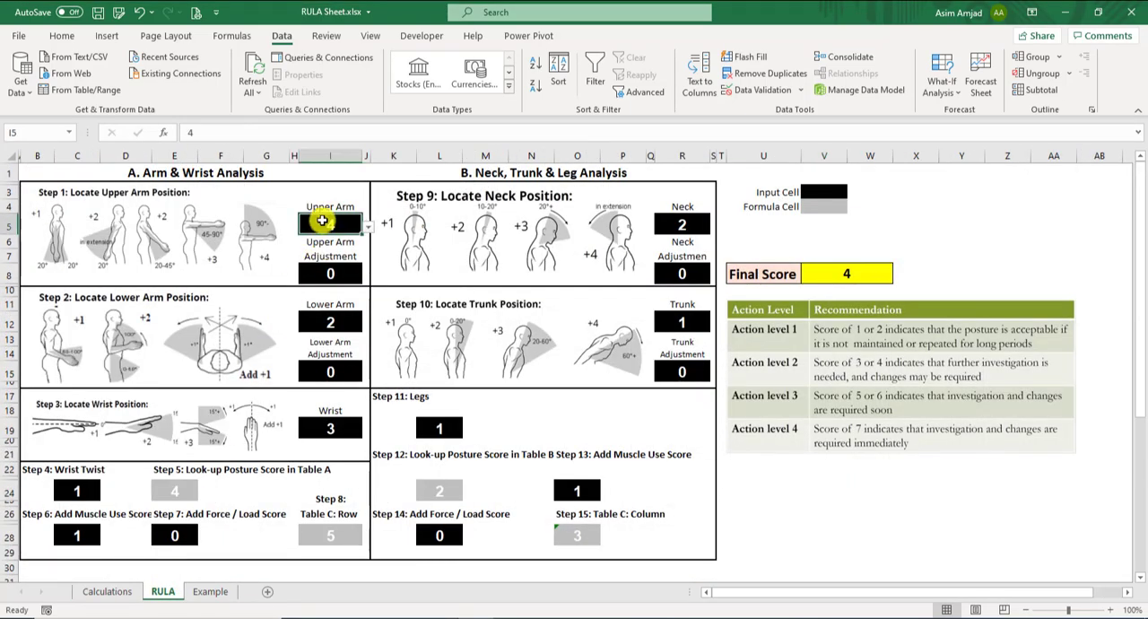
{"action": "left_click", "coordinate": [339, 271]}
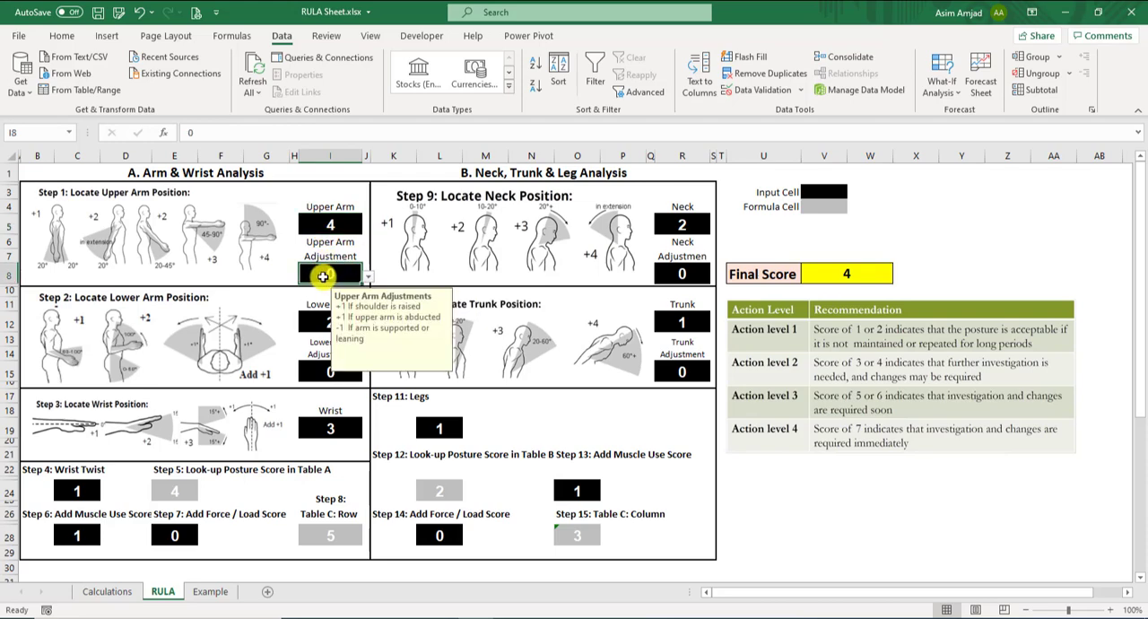
{"action": "left_click", "coordinate": [368, 277]}
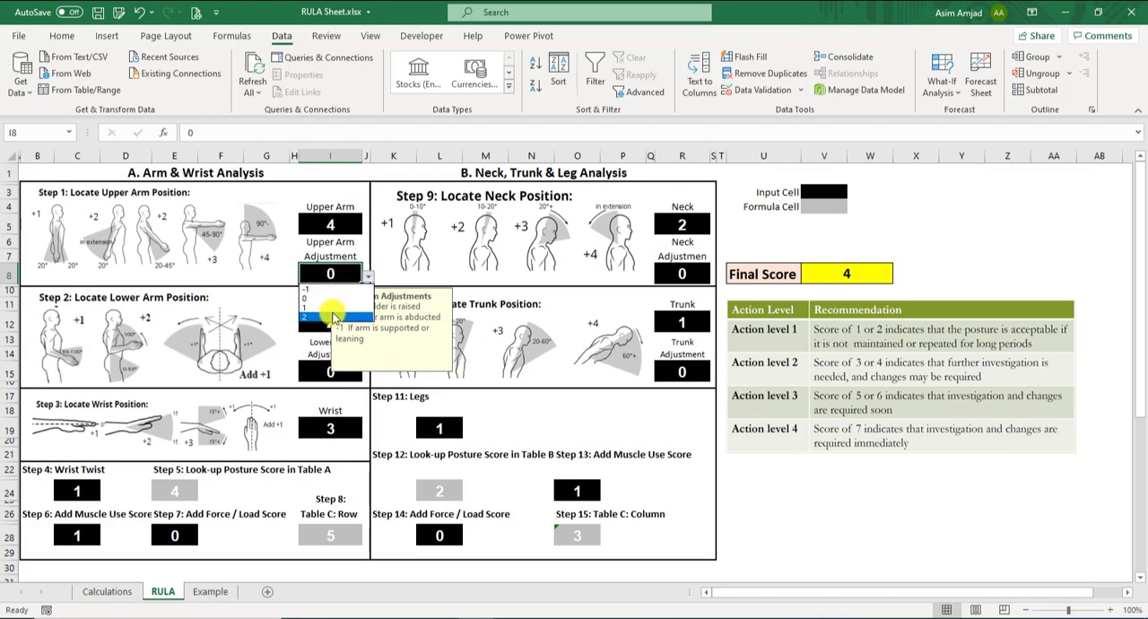
{"action": "left_click", "coordinate": [292, 279]}
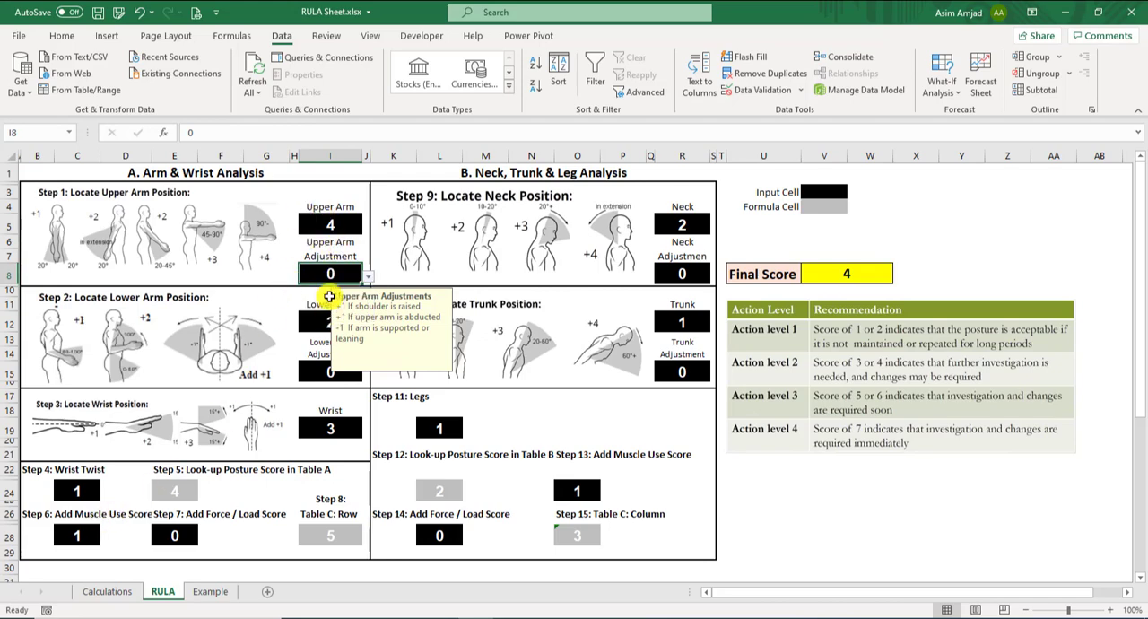
On the Calculations sheet, inspect the Upper Arm Score formula in C27 and leave the cell without editing it
{"action": "left_click", "coordinate": [107, 591]}
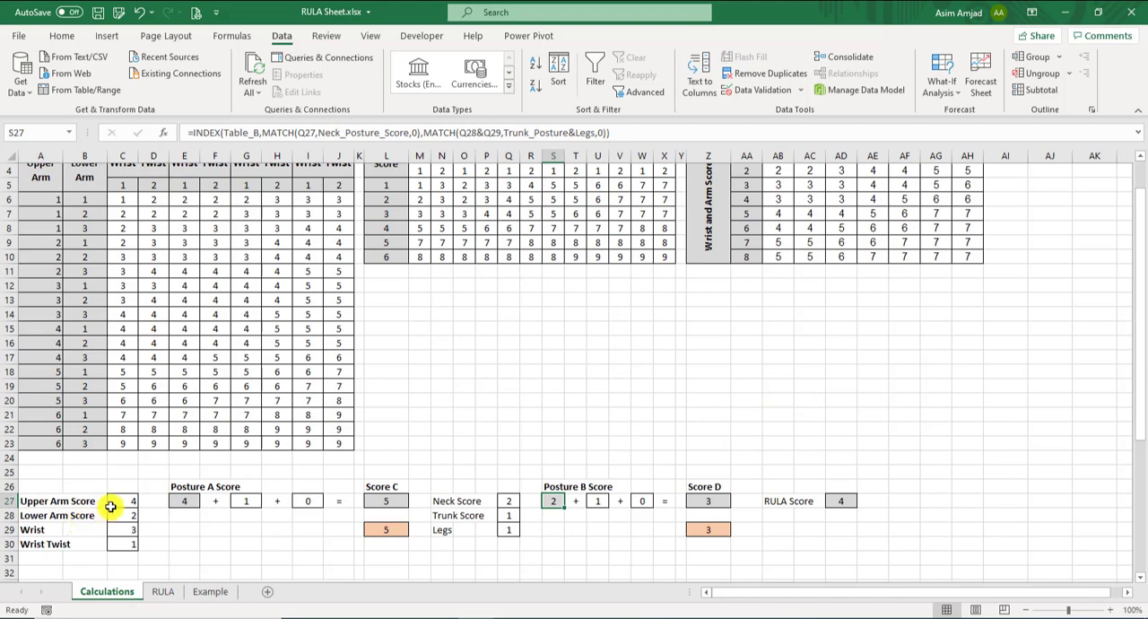
{"action": "double_click", "coordinate": [111, 501]}
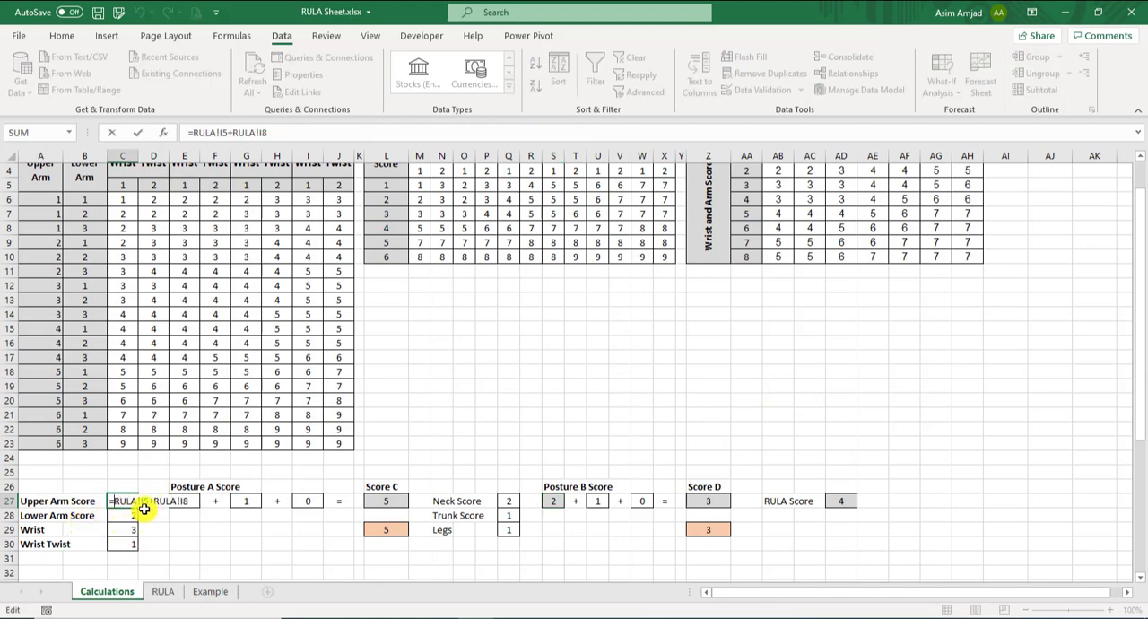
{"action": "key", "text": "Escape"}
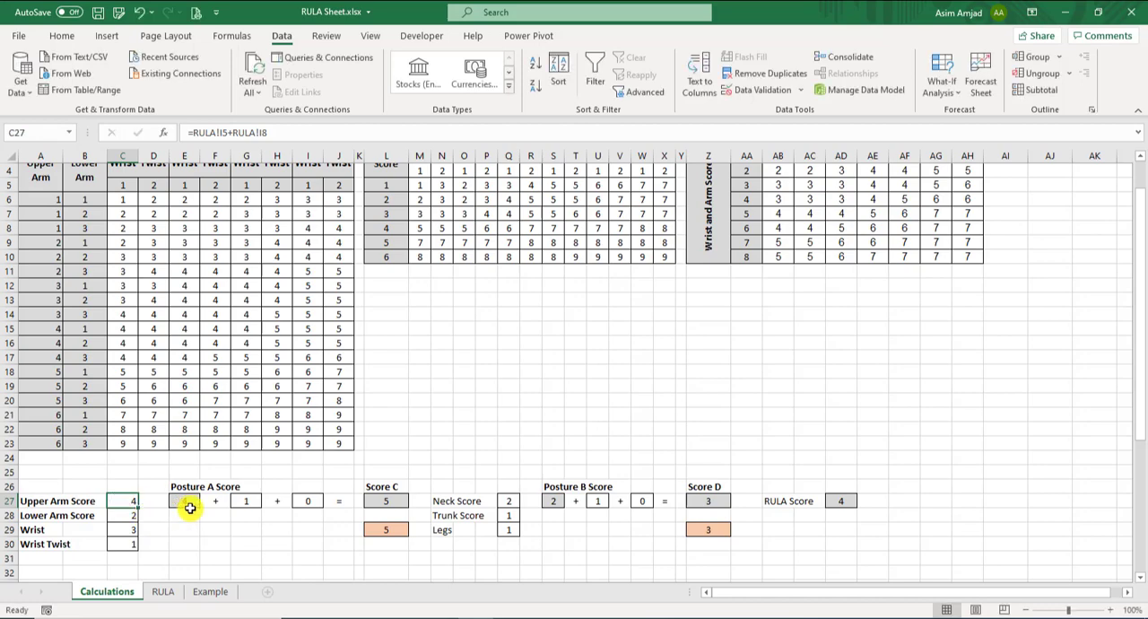
Select the RULA sheet inputs I5 and I8 together and compare them with the Upper Arm Score in C27 on the Calculations sheet
{"action": "left_click", "coordinate": [162, 591]}
{"action": "left_click", "coordinate": [329, 221]}
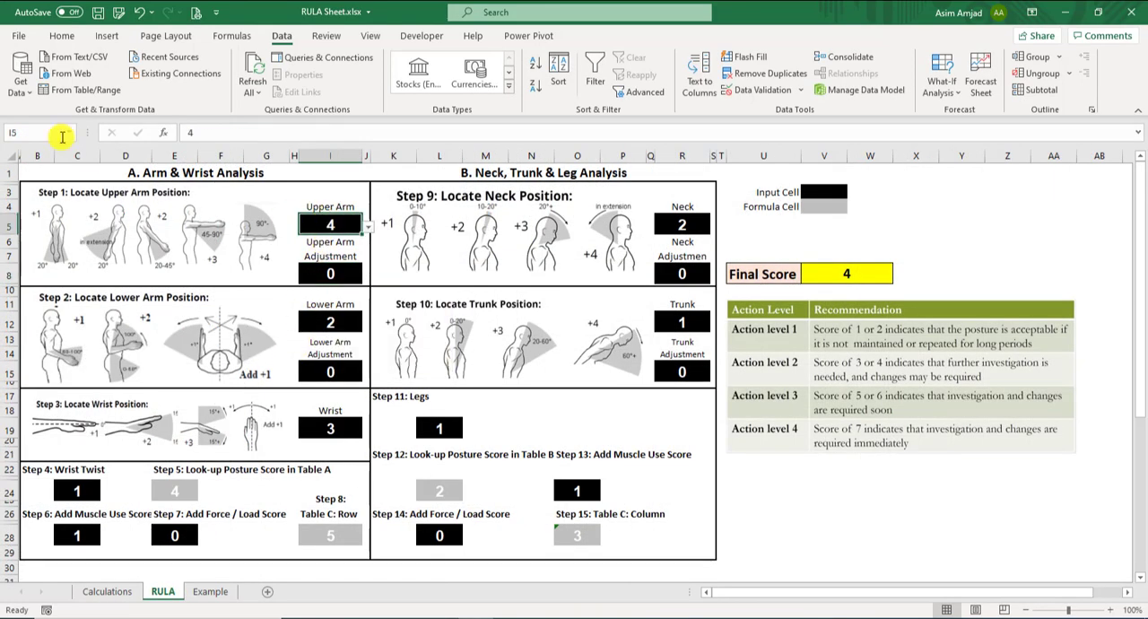
{"action": "left_click", "coordinate": [342, 272]}
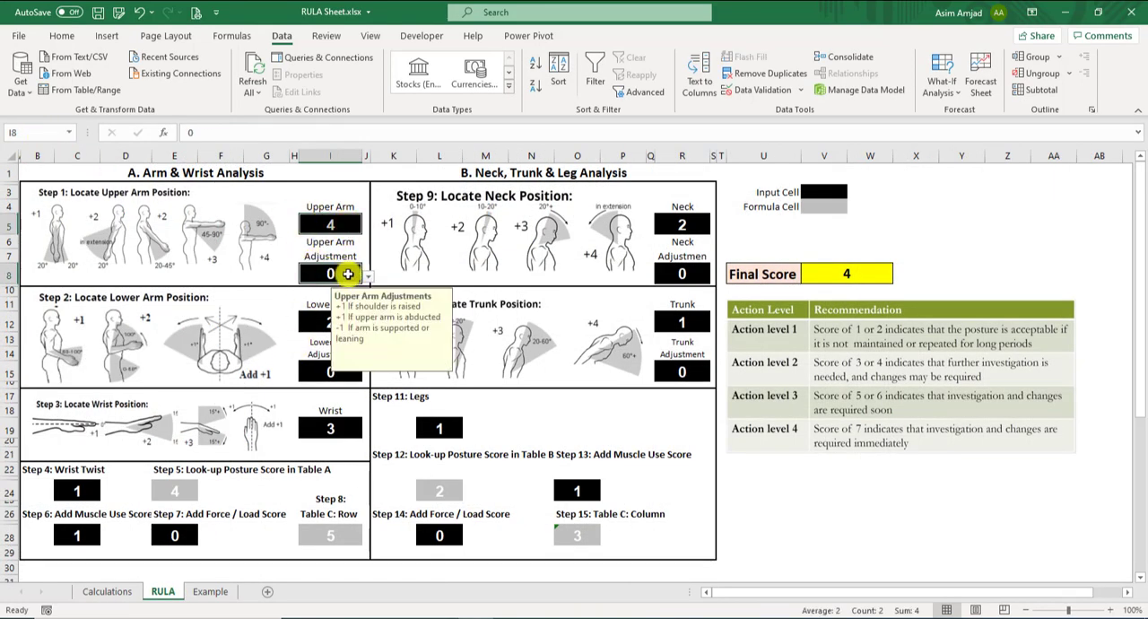
{"action": "left_click", "coordinate": [105, 592]}
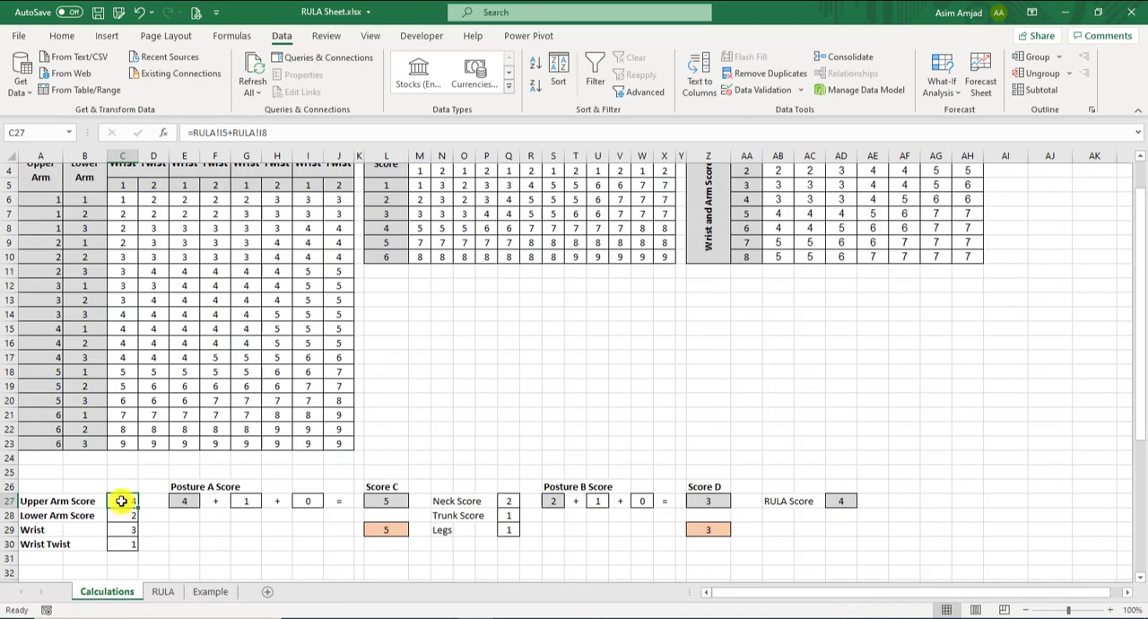
{"action": "left_click", "coordinate": [162, 592]}
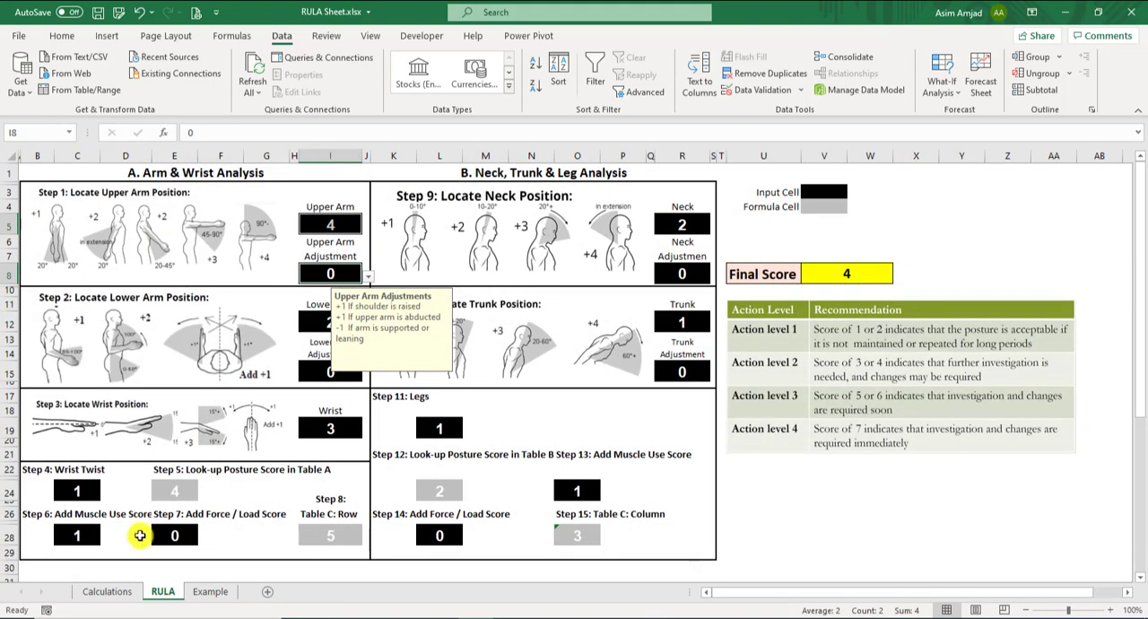
{"action": "left_click", "coordinate": [114, 591]}
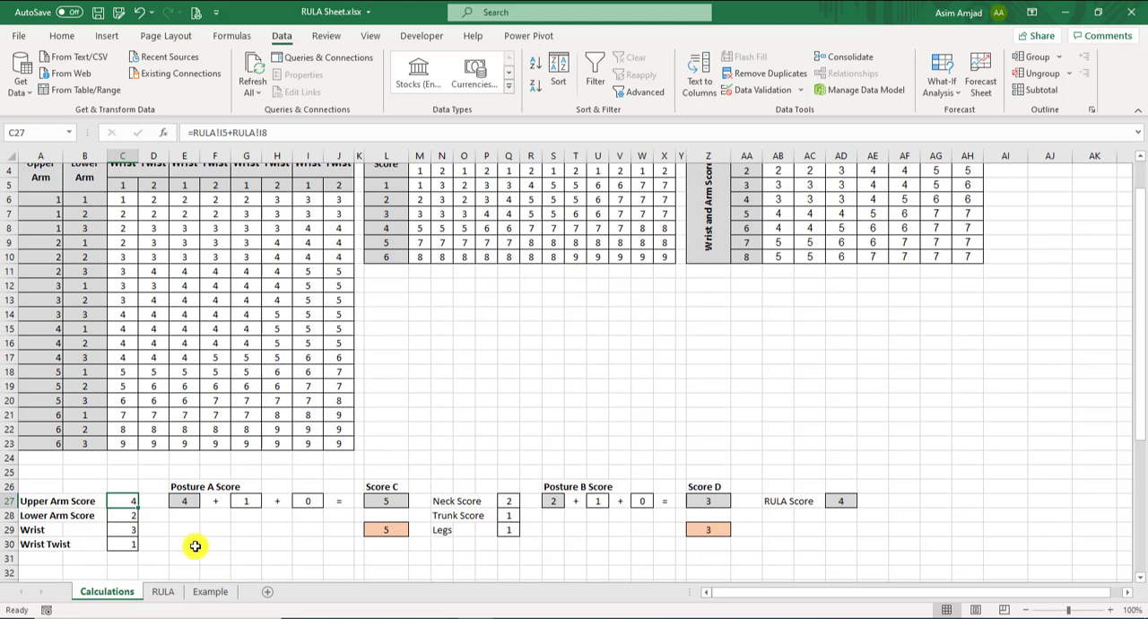
{"action": "left_click", "coordinate": [162, 591]}
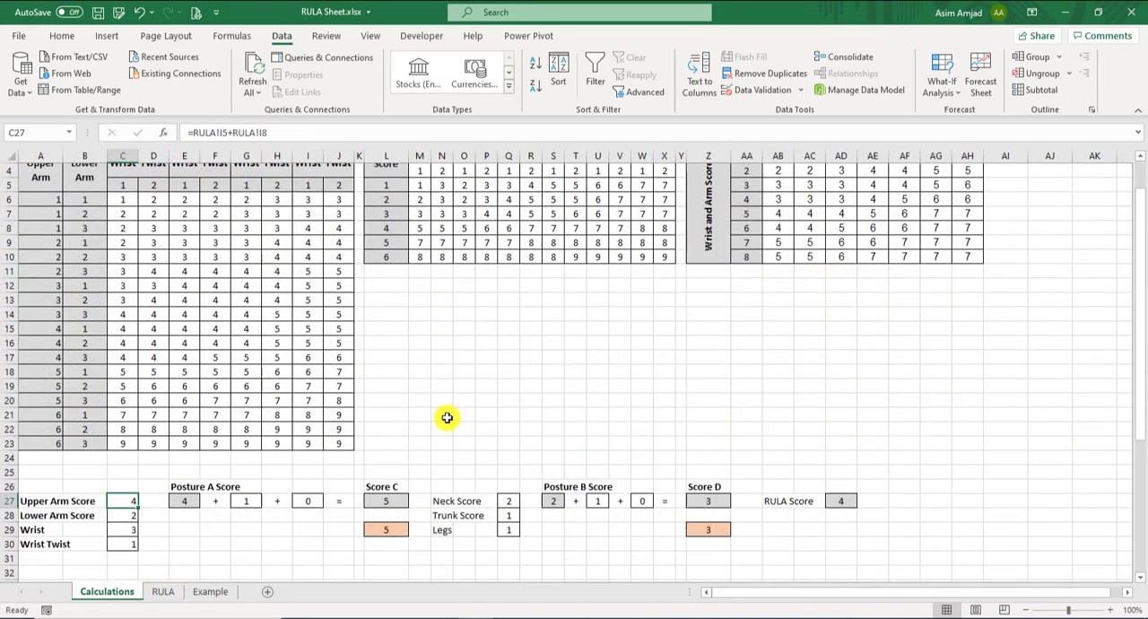
Review the Score C and Score D labels and examine the RULA Score INDEX/MATCH formula in AD27 against Table C's row and column headers
{"action": "left_click", "coordinate": [375, 487]}
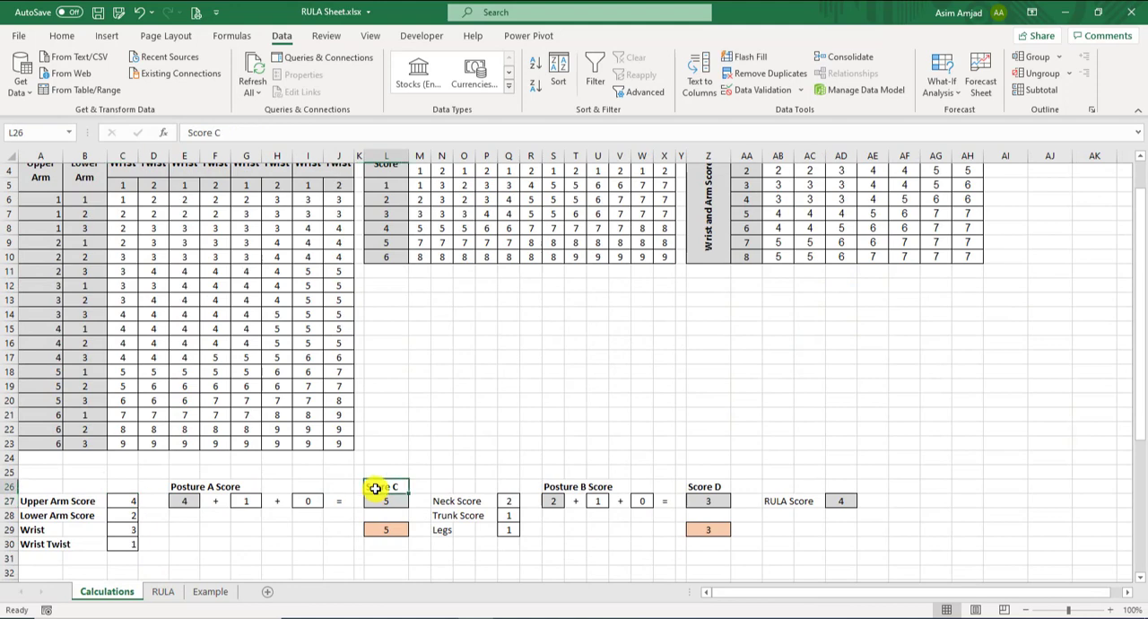
{"action": "left_click", "coordinate": [691, 487]}
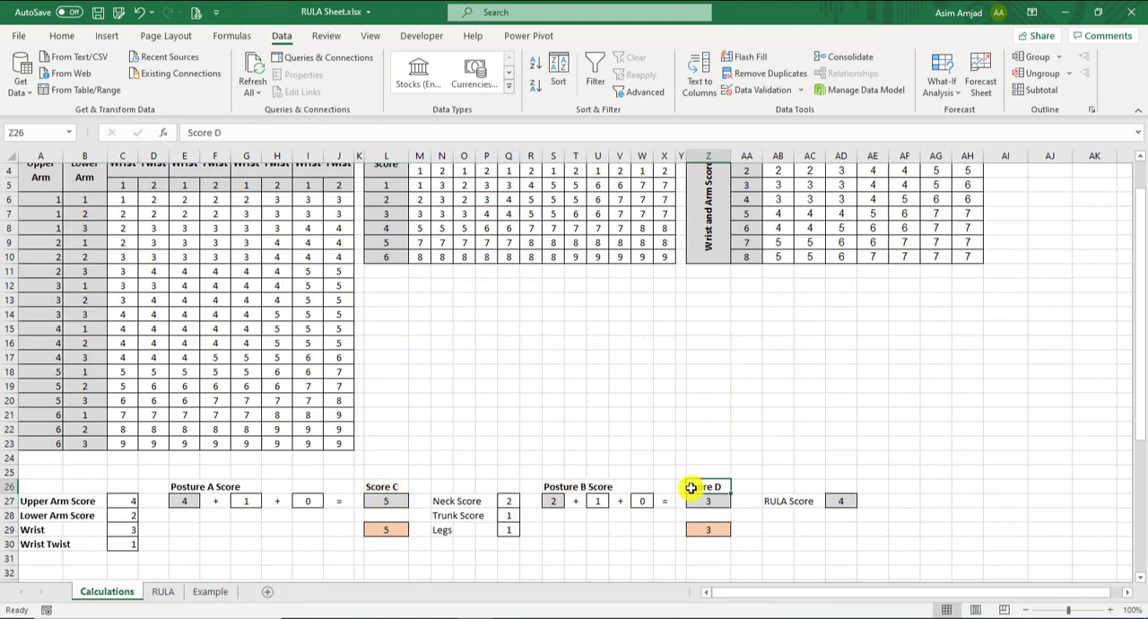
{"action": "left_click", "coordinate": [827, 502]}
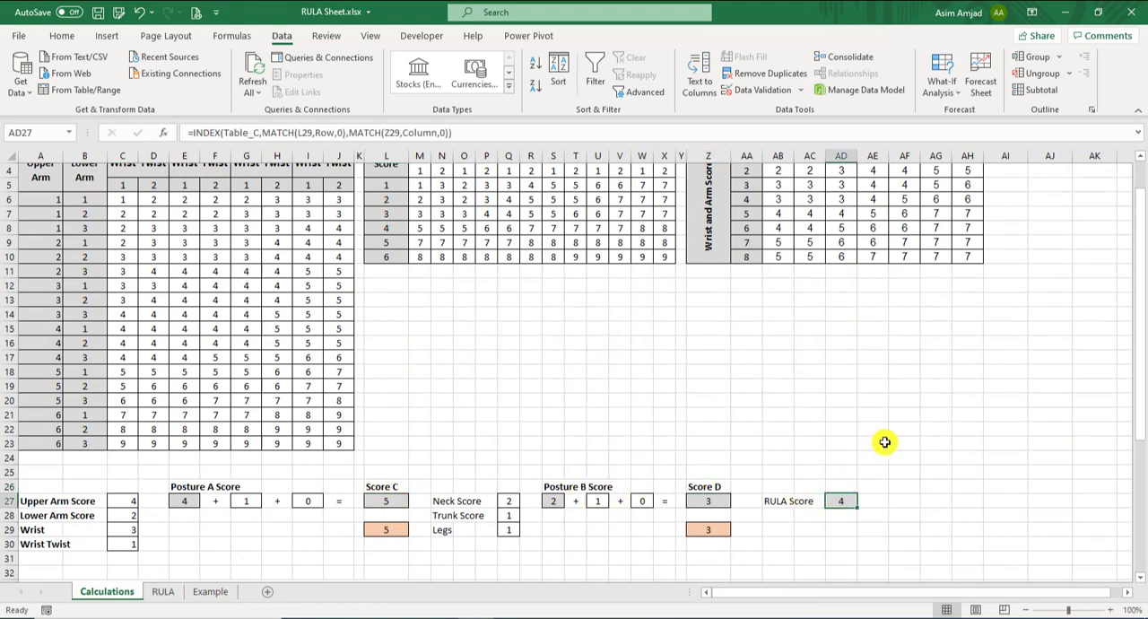
{"action": "double_click", "coordinate": [841, 501]}
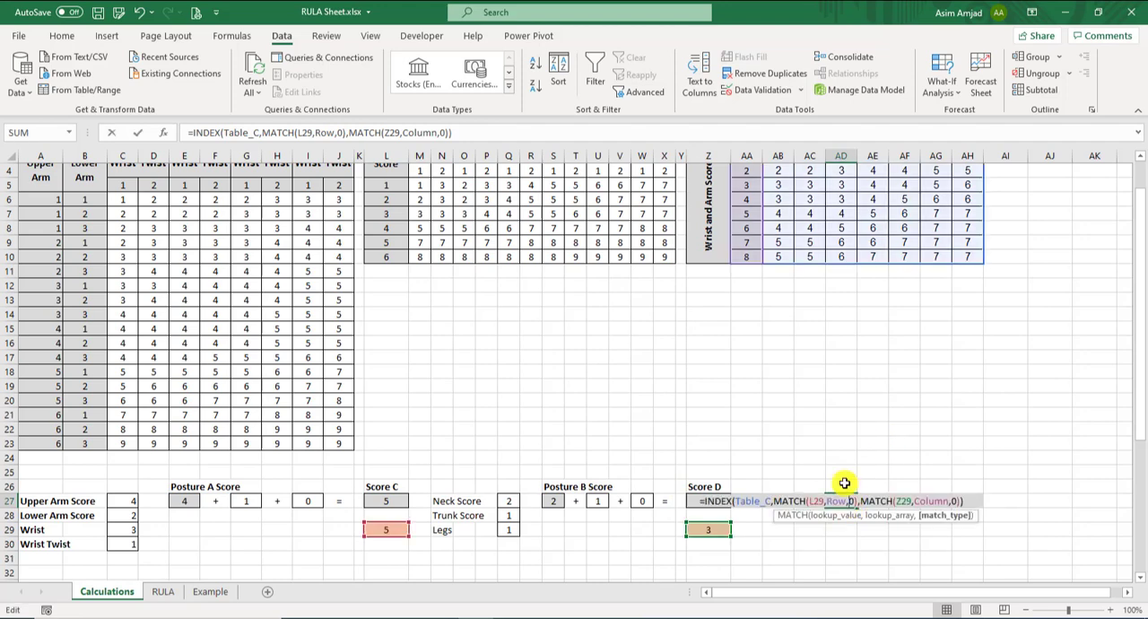
{"action": "scroll", "coordinate": [876, 363], "scroll_direction": "up", "scroll_amount": 1}
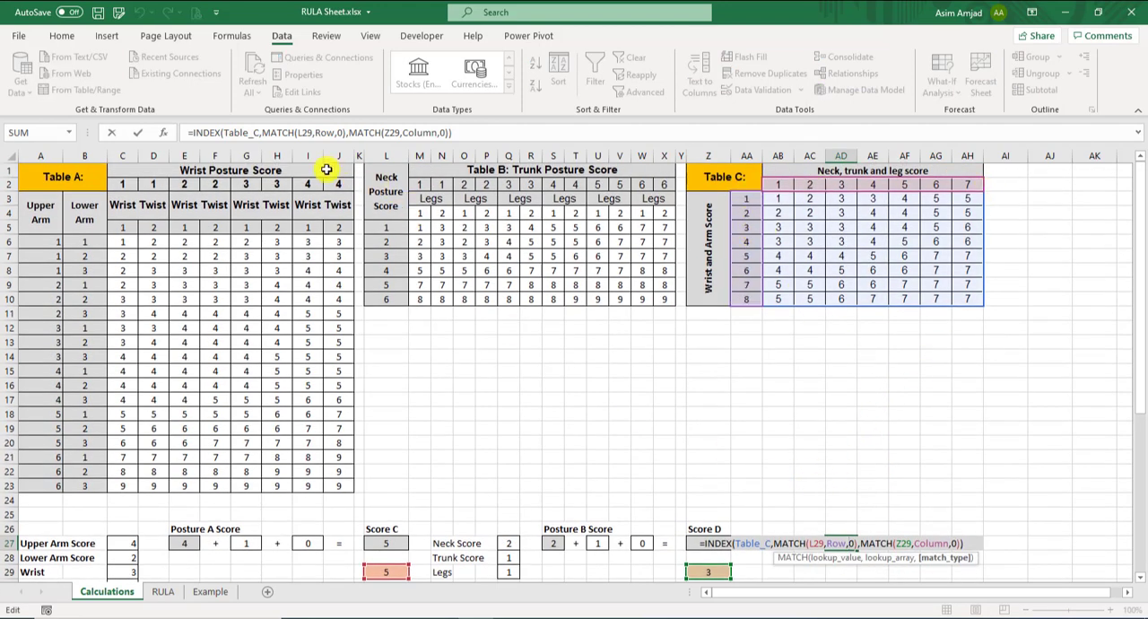
{"action": "left_click", "coordinate": [481, 132]}
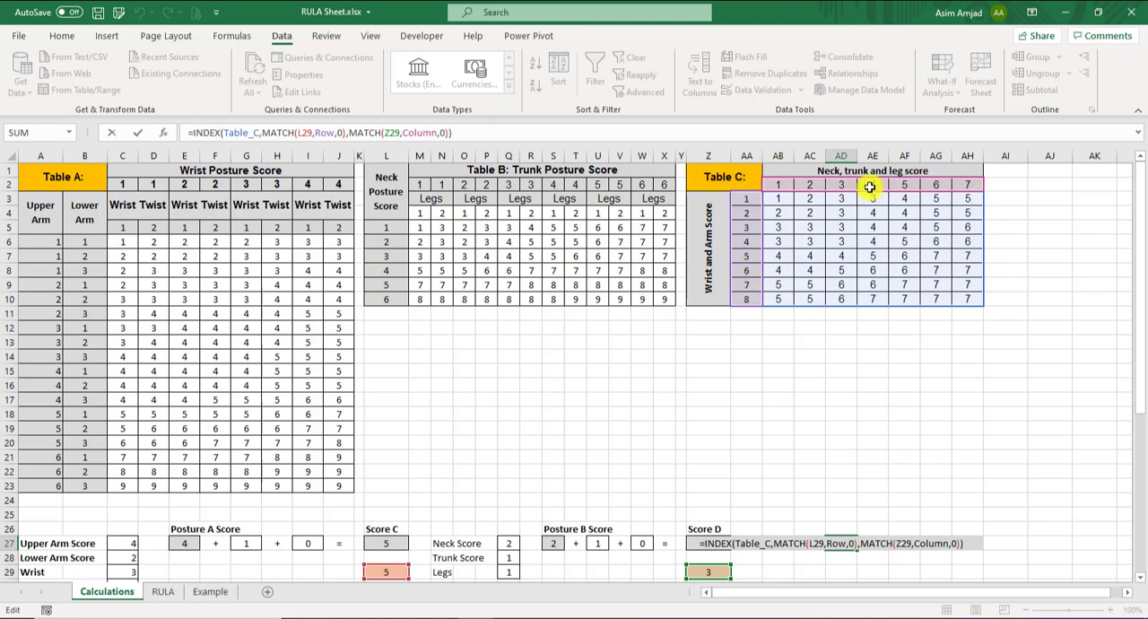
{"action": "scroll", "coordinate": [700, 543], "scroll_direction": "down", "scroll_amount": 1}
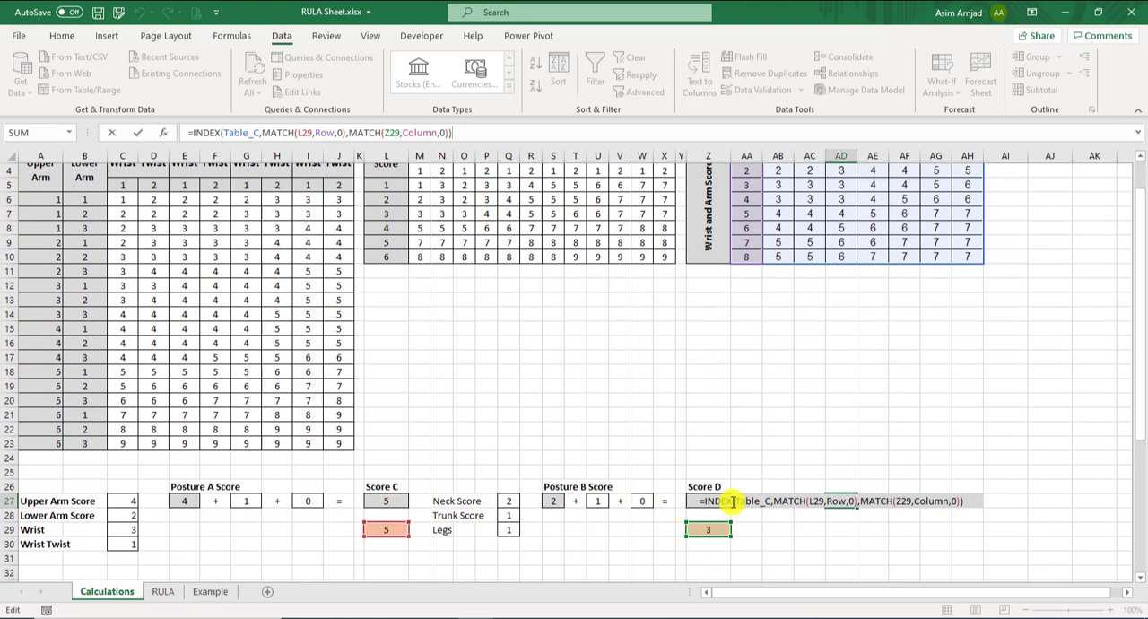
{"action": "scroll", "coordinate": [770, 430], "scroll_direction": "up", "scroll_amount": 1}
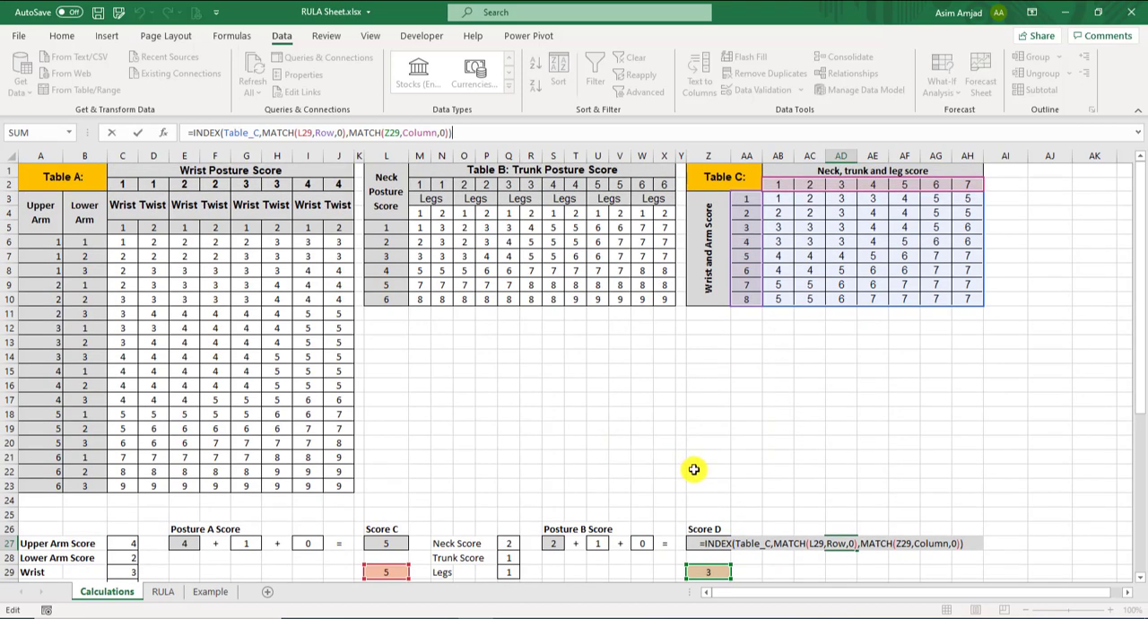
{"action": "key", "text": "Return"}
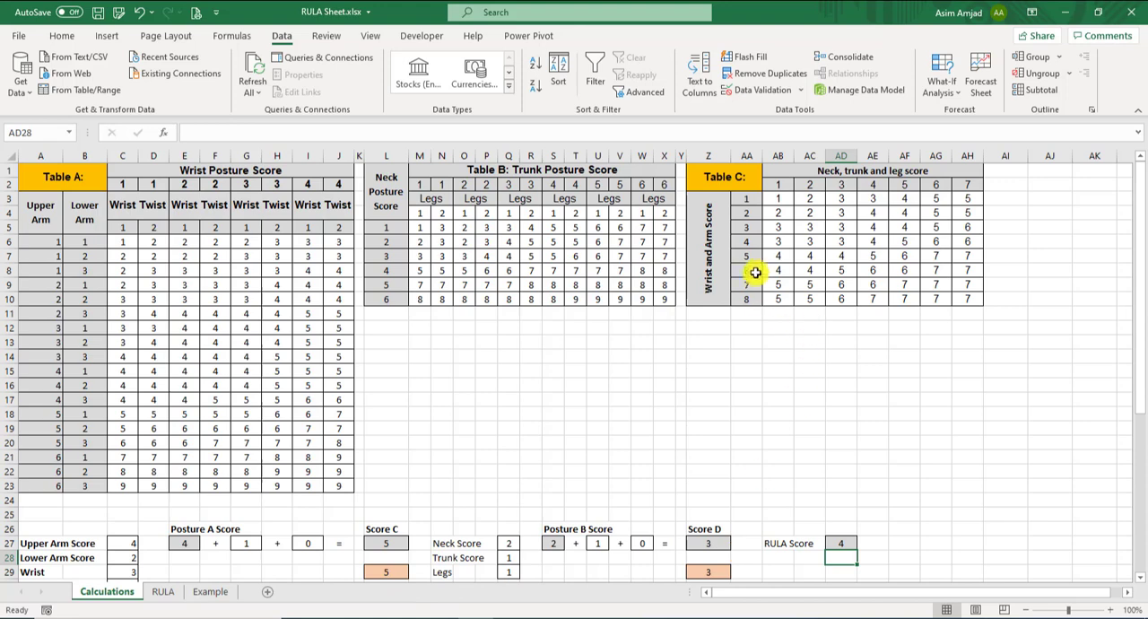
Trace the Table C lookup by marking row header 5, column header 3 and their intersection, and return to AD27
{"action": "left_click", "coordinate": [750, 257]}
{"action": "left_click", "coordinate": [843, 257], "text": "ctrl"}
{"action": "left_click", "coordinate": [845, 184], "text": "ctrl"}
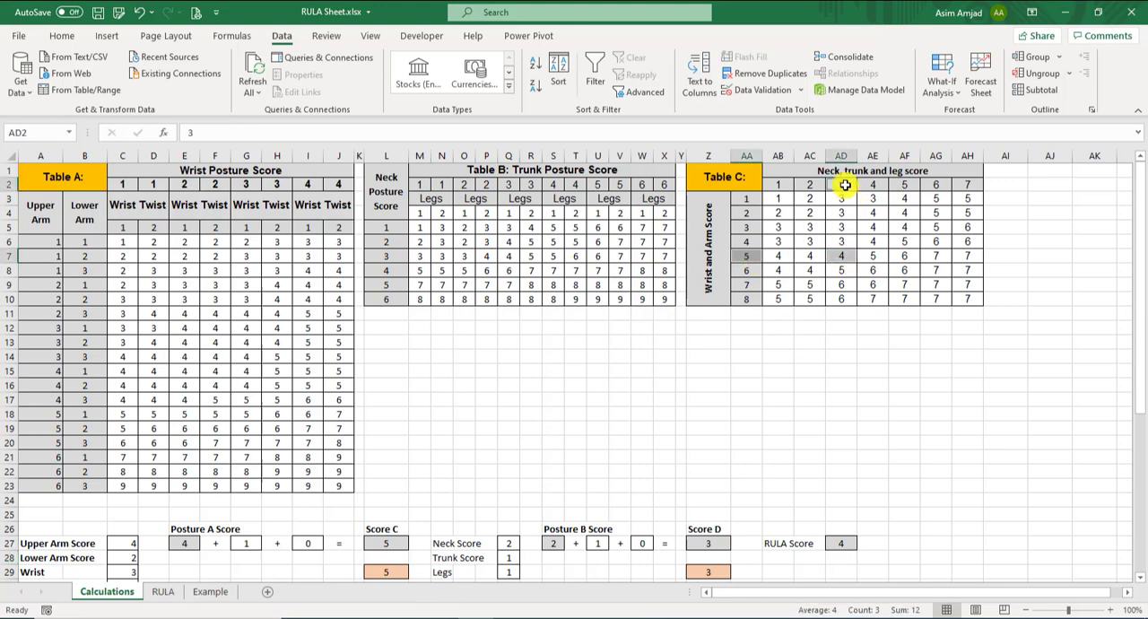
{"action": "left_click", "coordinate": [841, 543]}
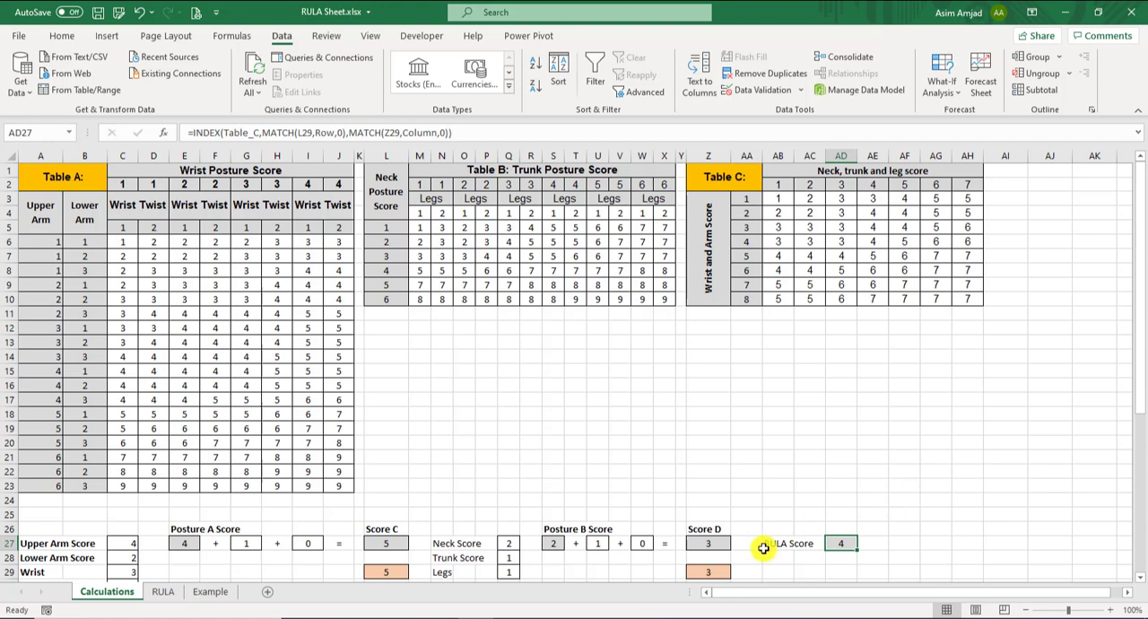
Point out Table C's last row header 8 and last column header 7, and check the Score D and Score C totals in Z27 and L27
{"action": "left_click", "coordinate": [750, 303]}
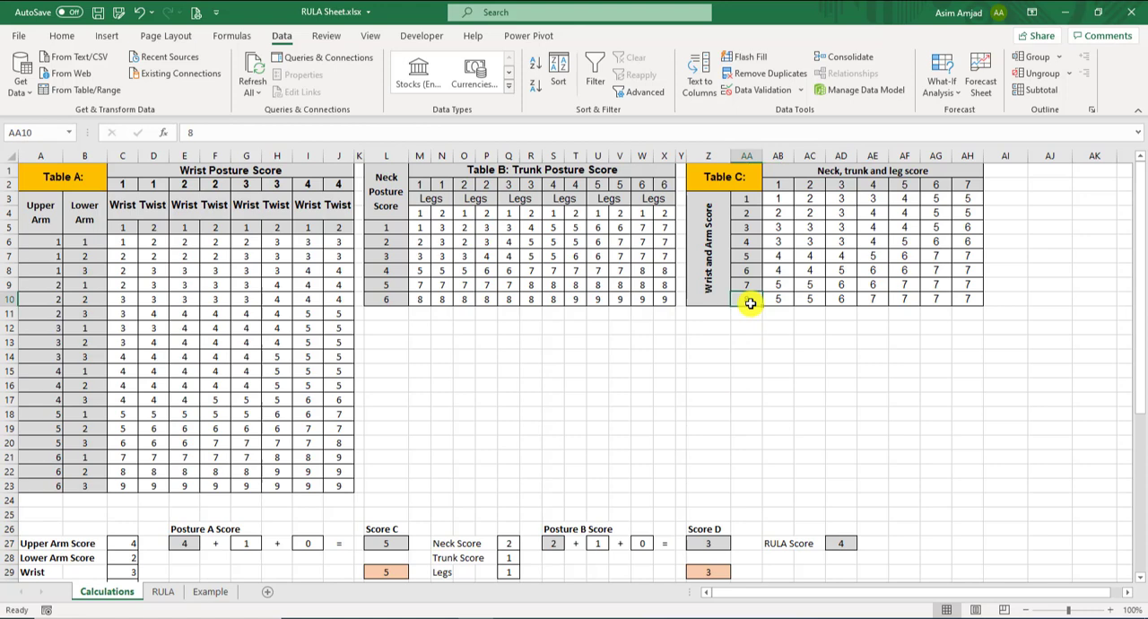
{"action": "left_click", "coordinate": [969, 192]}
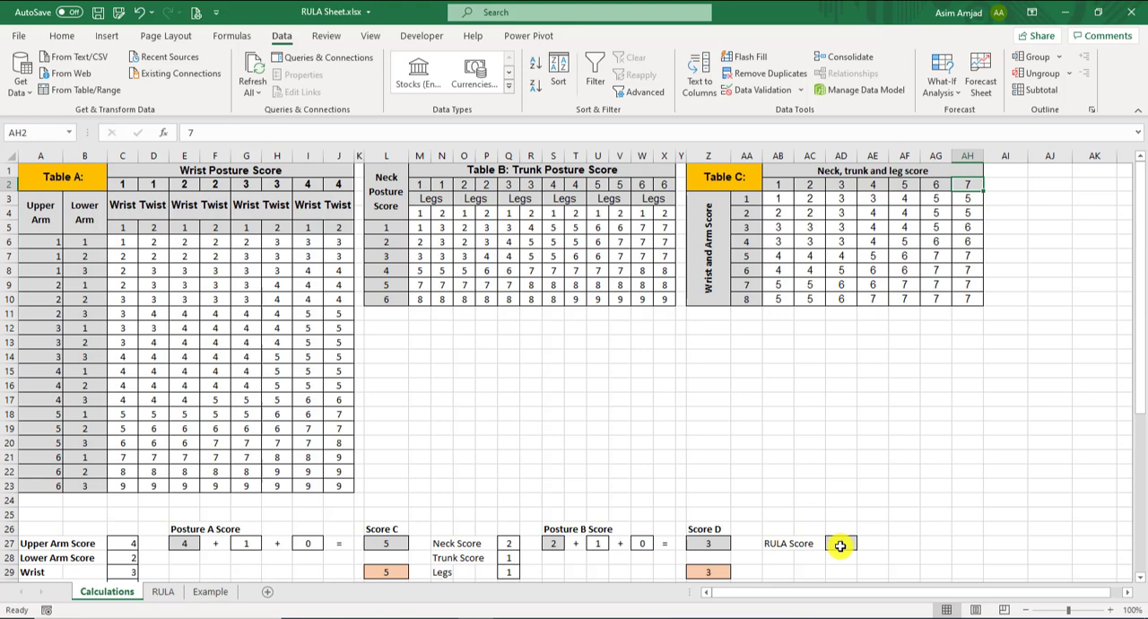
{"action": "left_click", "coordinate": [699, 545]}
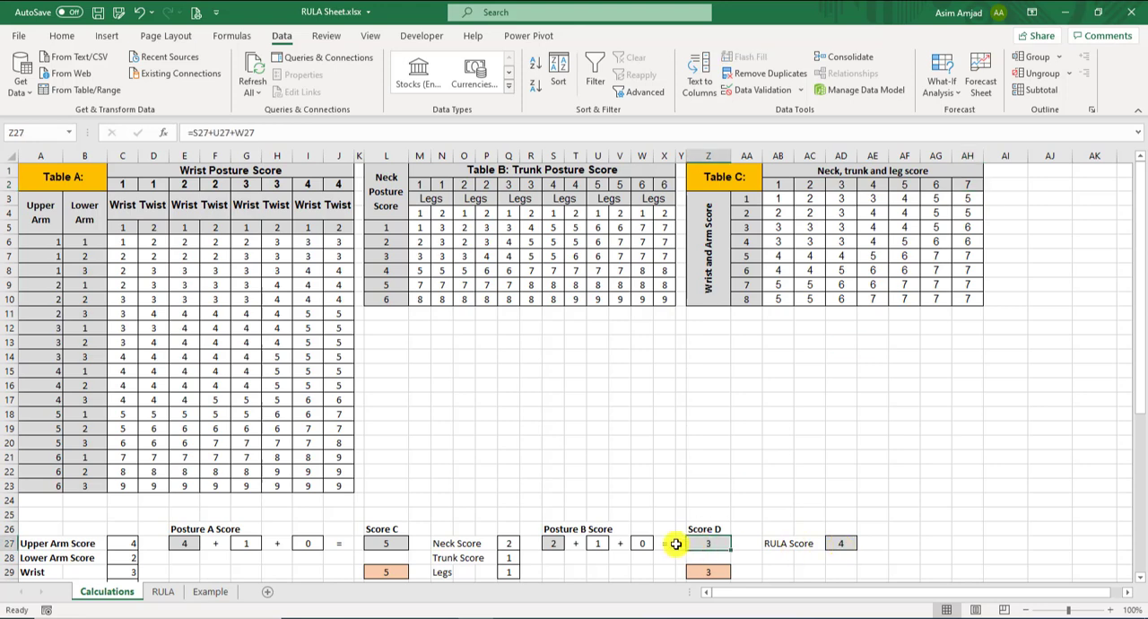
{"action": "left_click", "coordinate": [398, 545]}
Examine the arguments of the IF formula in L29 that caps Score C at 8, and close the cell without changes
{"action": "left_click", "coordinate": [392, 571]}
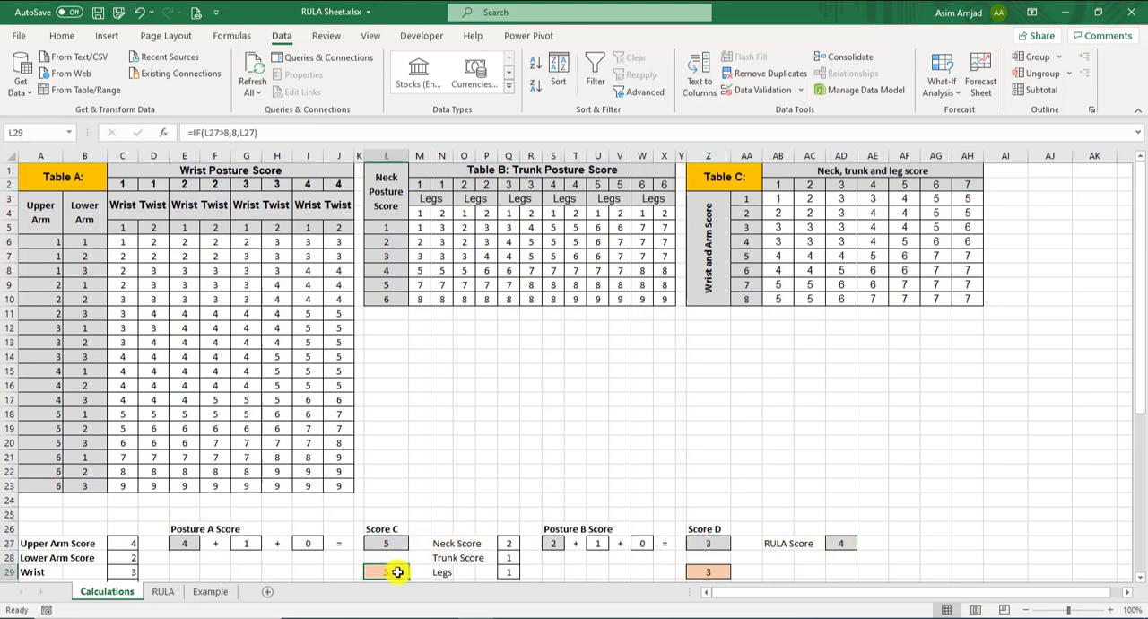
{"action": "double_click", "coordinate": [392, 570]}
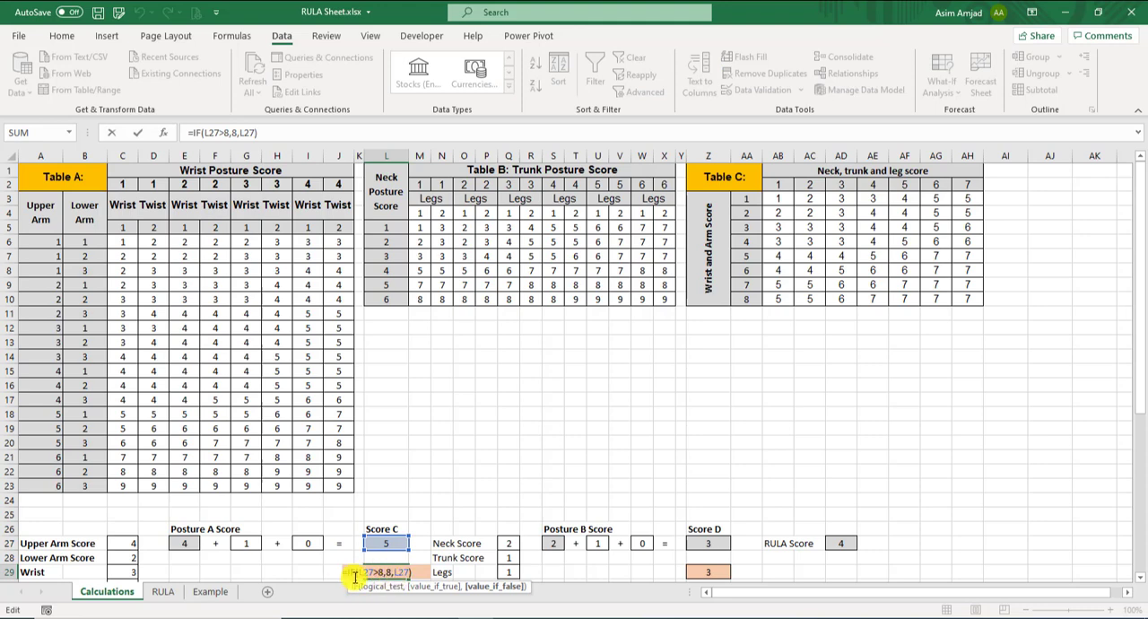
{"action": "left_click", "coordinate": [369, 587]}
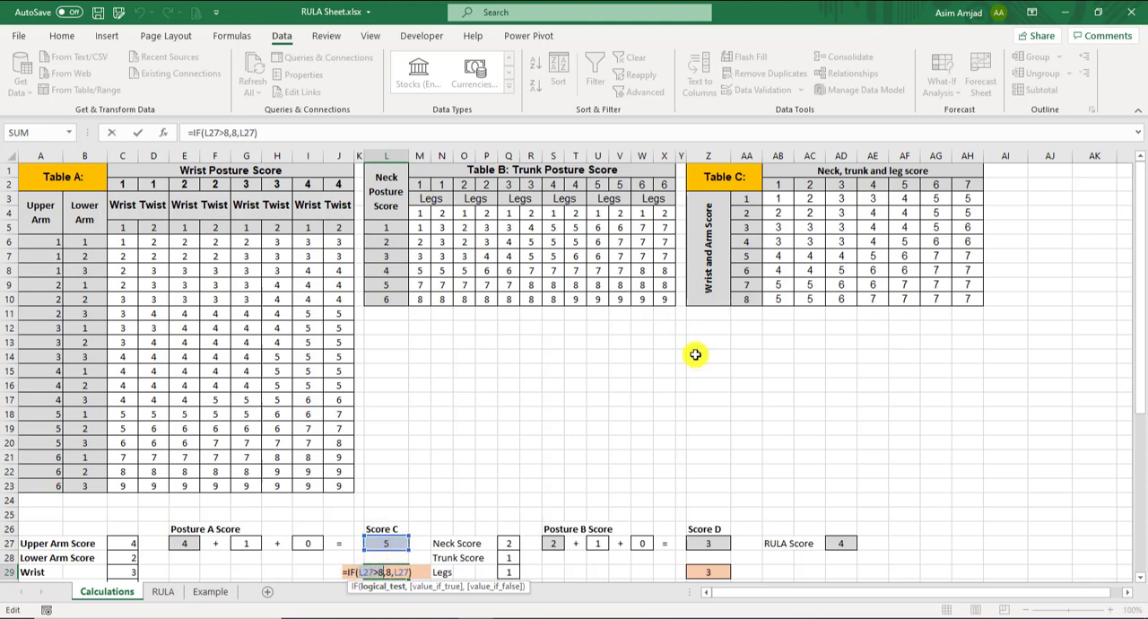
{"action": "left_click", "coordinate": [436, 586]}
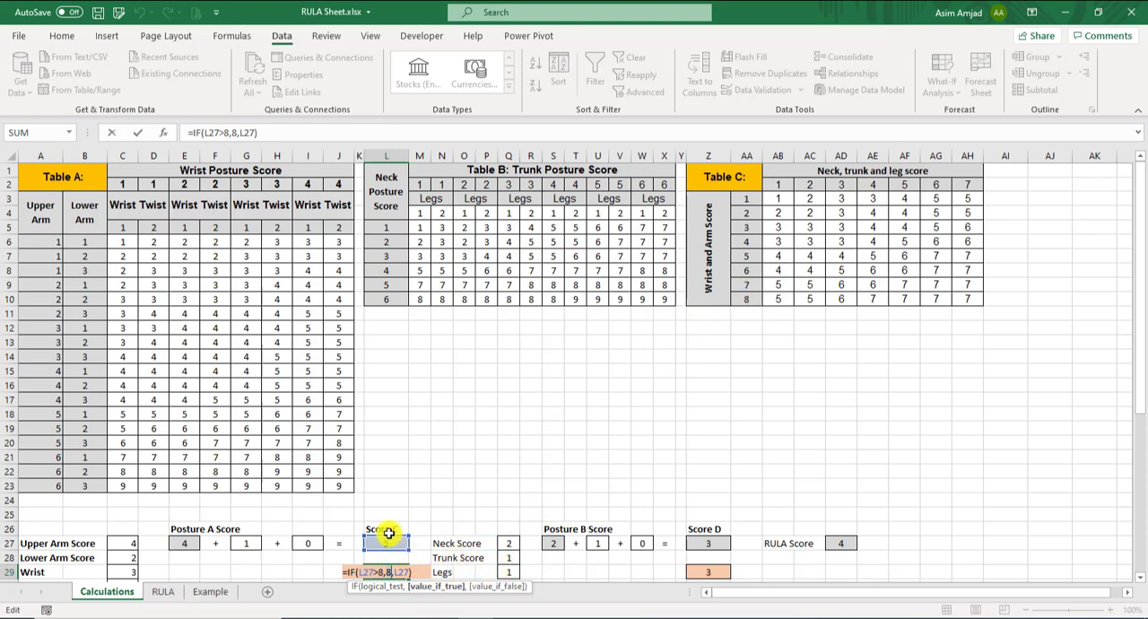
{"action": "key", "text": "Return"}
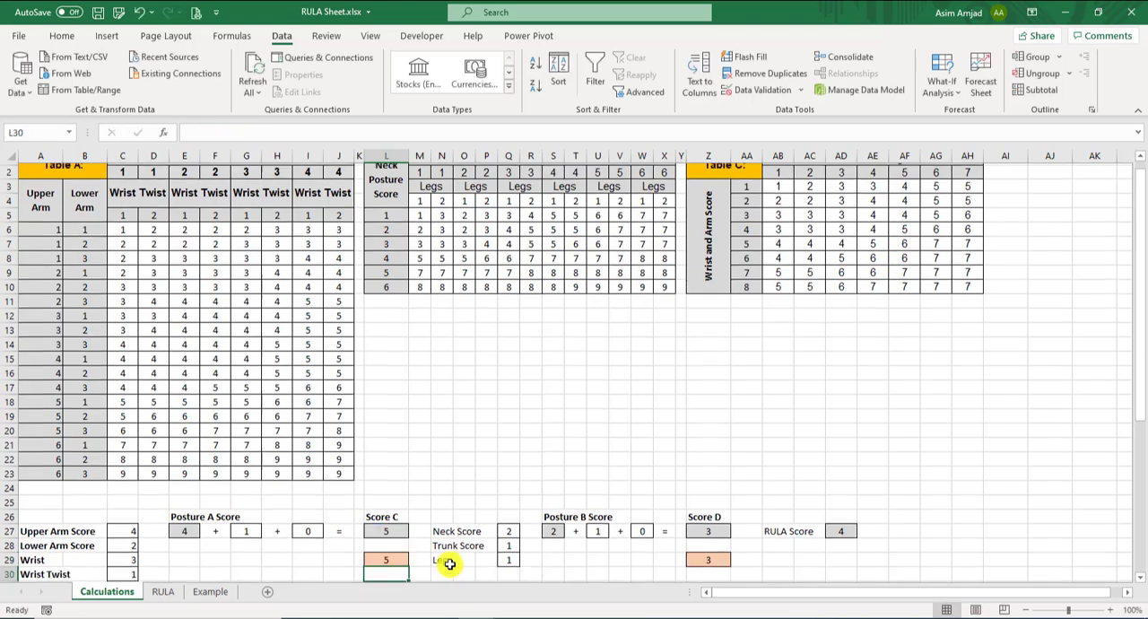
Examine the IF formula in Z29 that caps Score D at 7 against Table C's last column header, and close the cell
{"action": "double_click", "coordinate": [713, 560]}
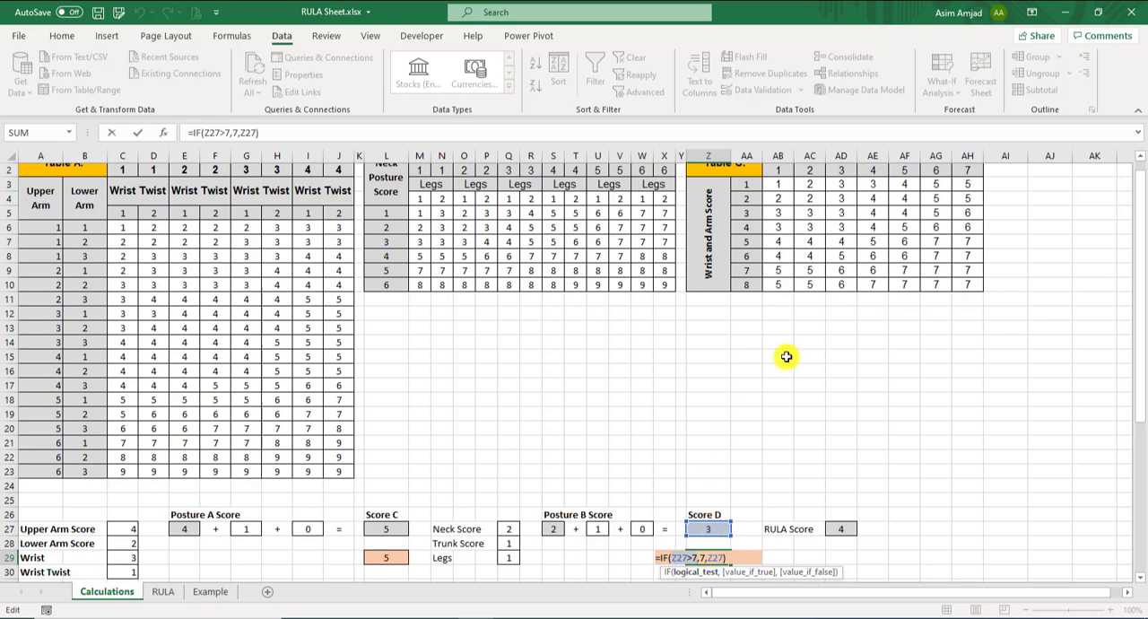
{"action": "scroll", "coordinate": [758, 499], "scroll_direction": "up", "scroll_amount": 1}
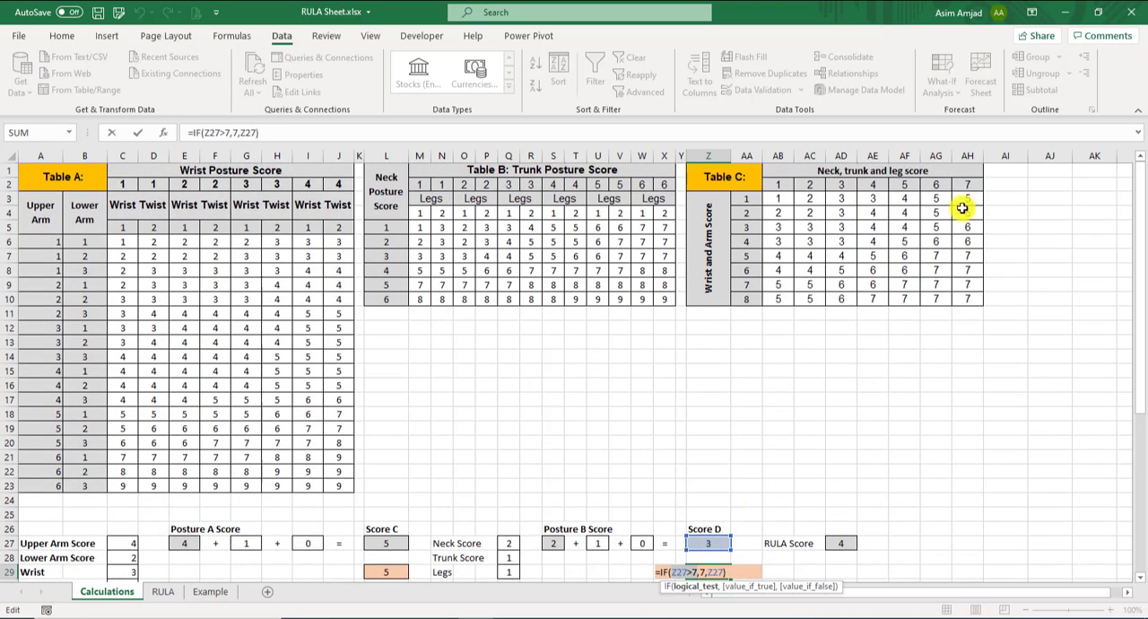
{"action": "scroll", "coordinate": [748, 487], "scroll_direction": "down", "scroll_amount": 1}
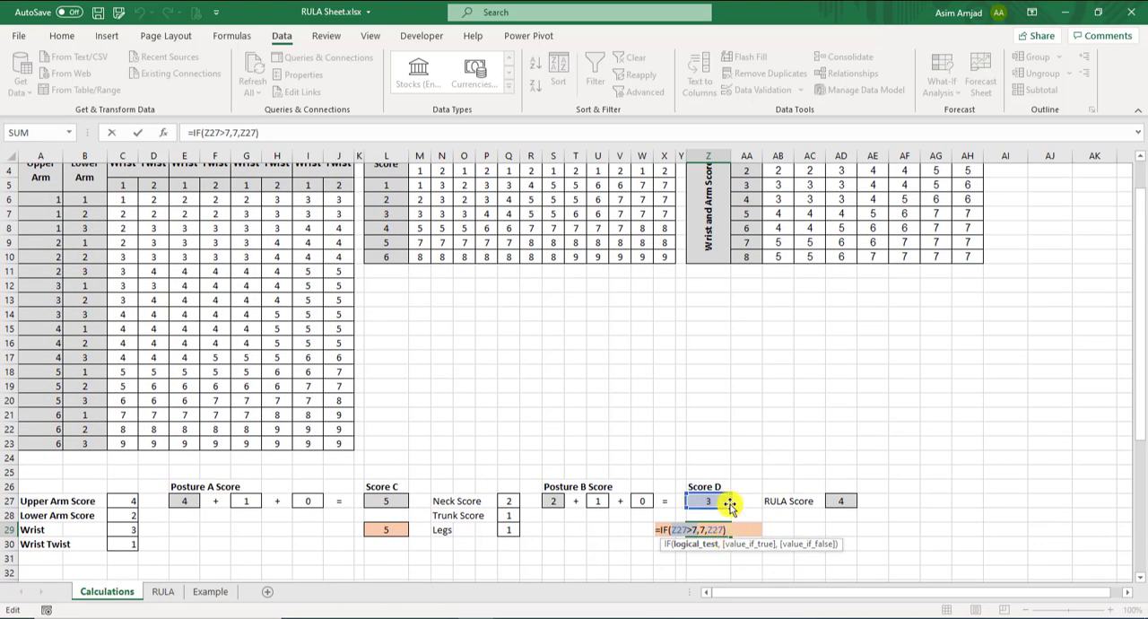
{"action": "left_click", "coordinate": [718, 548]}
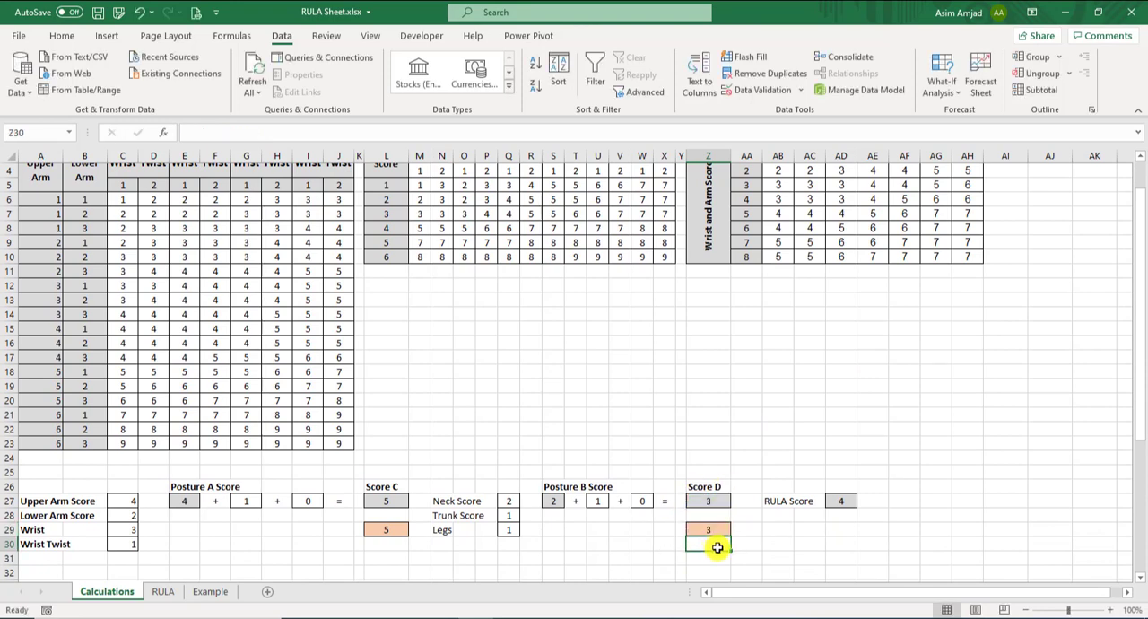
Recheck how the RULA Score formula in AD27 uses the capped scores L29 and Z29, and return to the lookup tables
{"action": "double_click", "coordinate": [827, 502]}
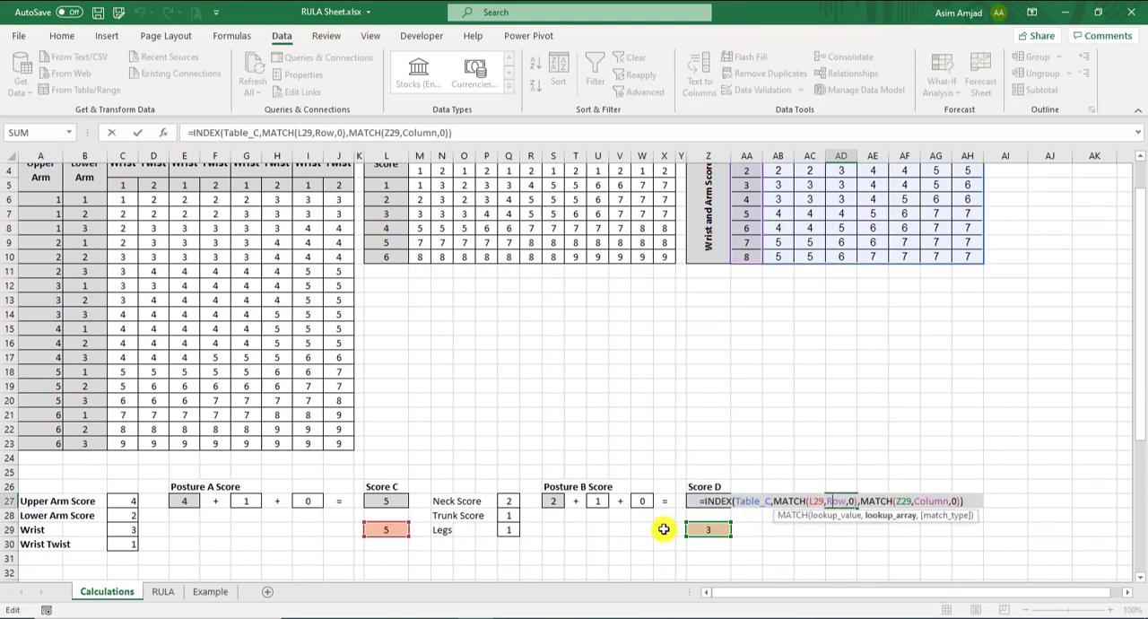
{"action": "key", "text": "Escape"}
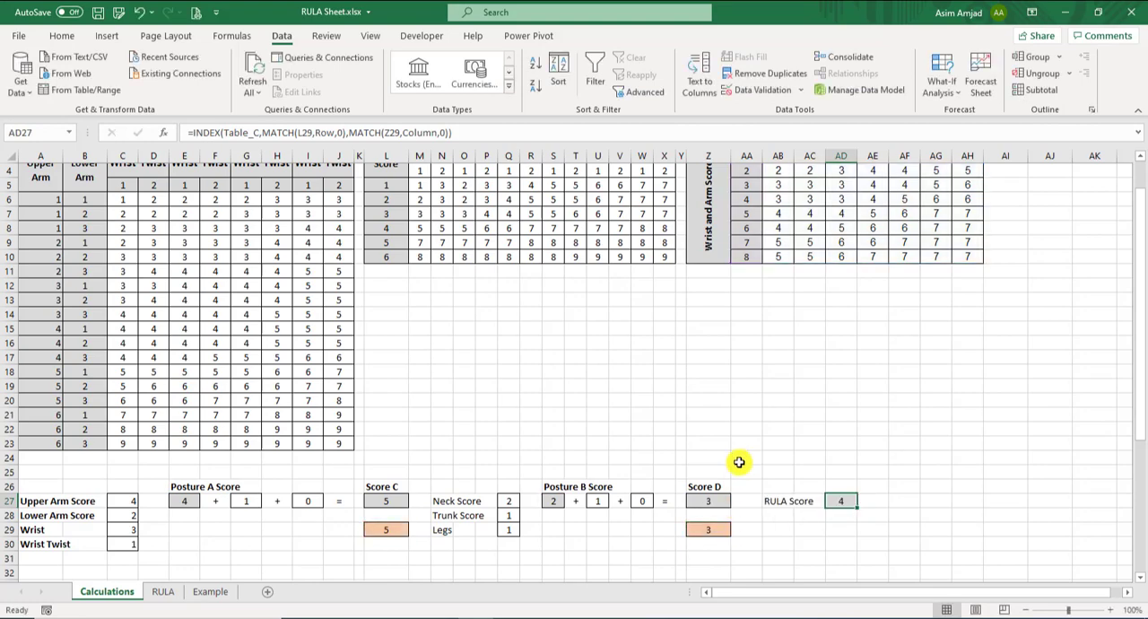
{"action": "scroll", "coordinate": [744, 442], "scroll_direction": "up", "scroll_amount": 1}
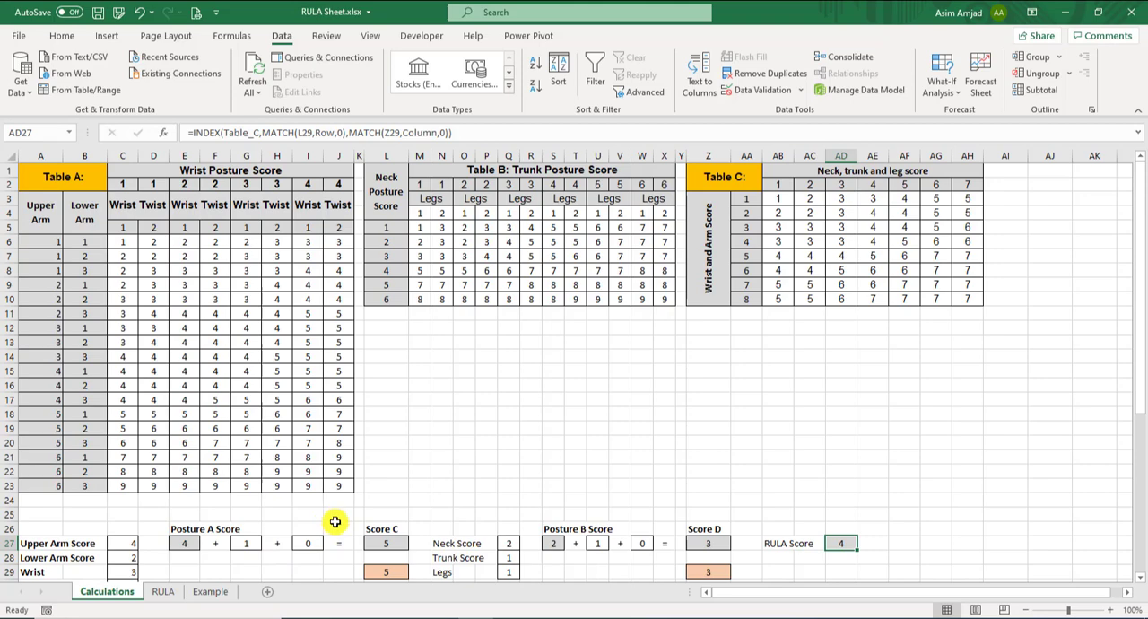
Review the arm and wrist input cells and the Table C row total in I28 on the RULA sheet
{"action": "left_click", "coordinate": [161, 591]}
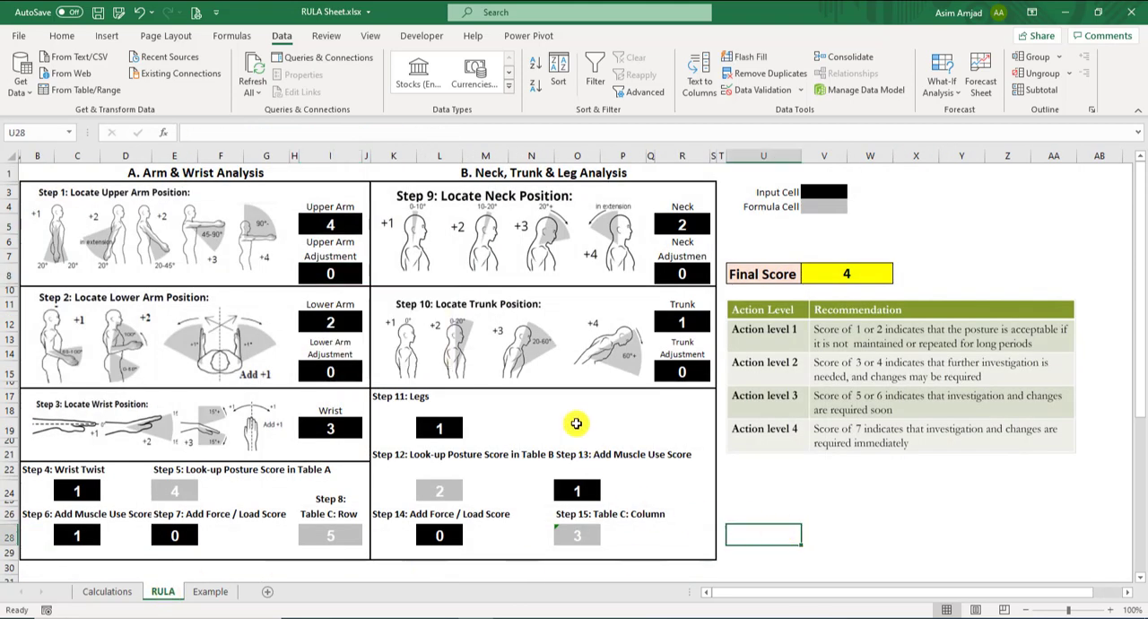
{"action": "scroll", "coordinate": [464, 400], "scroll_direction": "down", "scroll_amount": 2}
{"action": "scroll", "coordinate": [484, 340], "scroll_direction": "up", "scroll_amount": 2}
{"action": "left_click", "coordinate": [336, 224]}
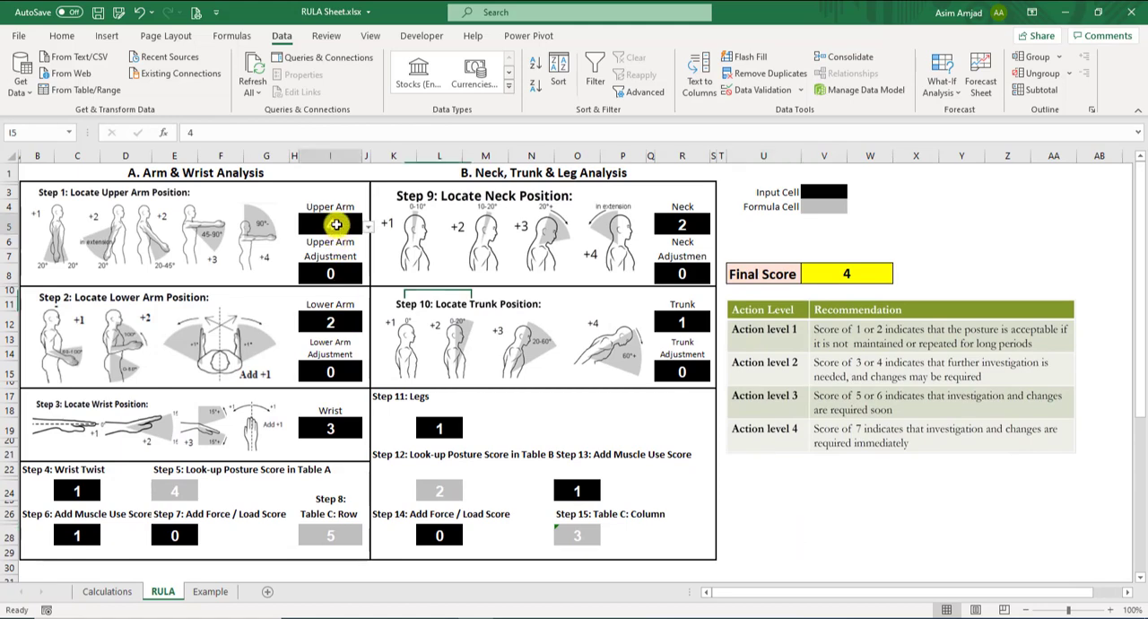
{"action": "left_click", "coordinate": [334, 275]}
{"action": "left_click", "coordinate": [323, 370]}
{"action": "left_click", "coordinate": [303, 439]}
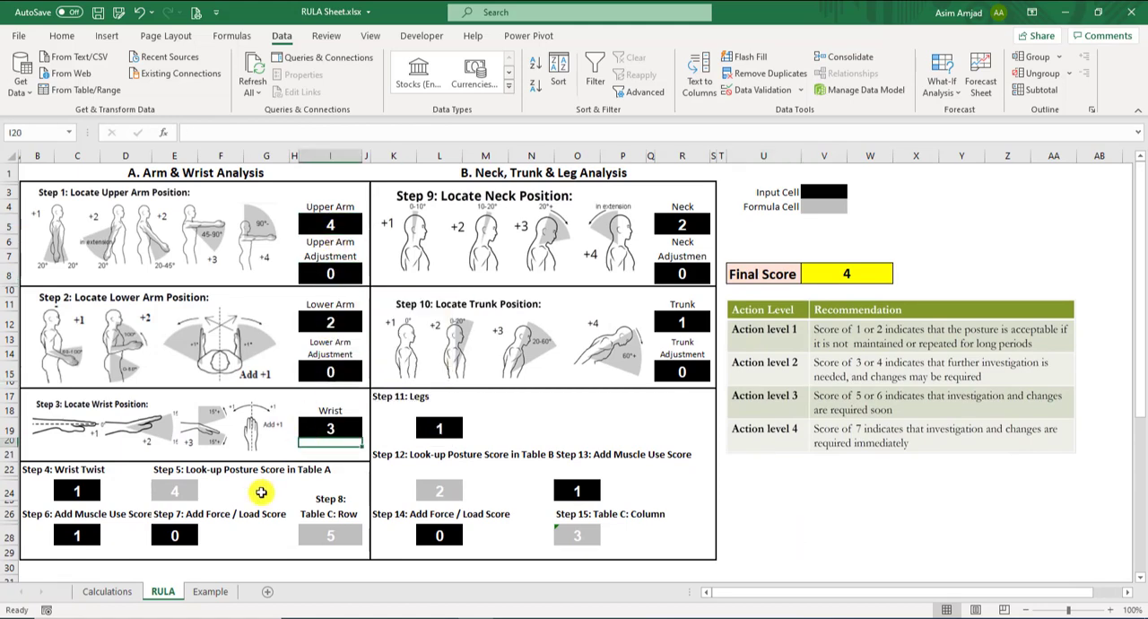
{"action": "left_click", "coordinate": [220, 494]}
{"action": "left_click", "coordinate": [309, 524]}
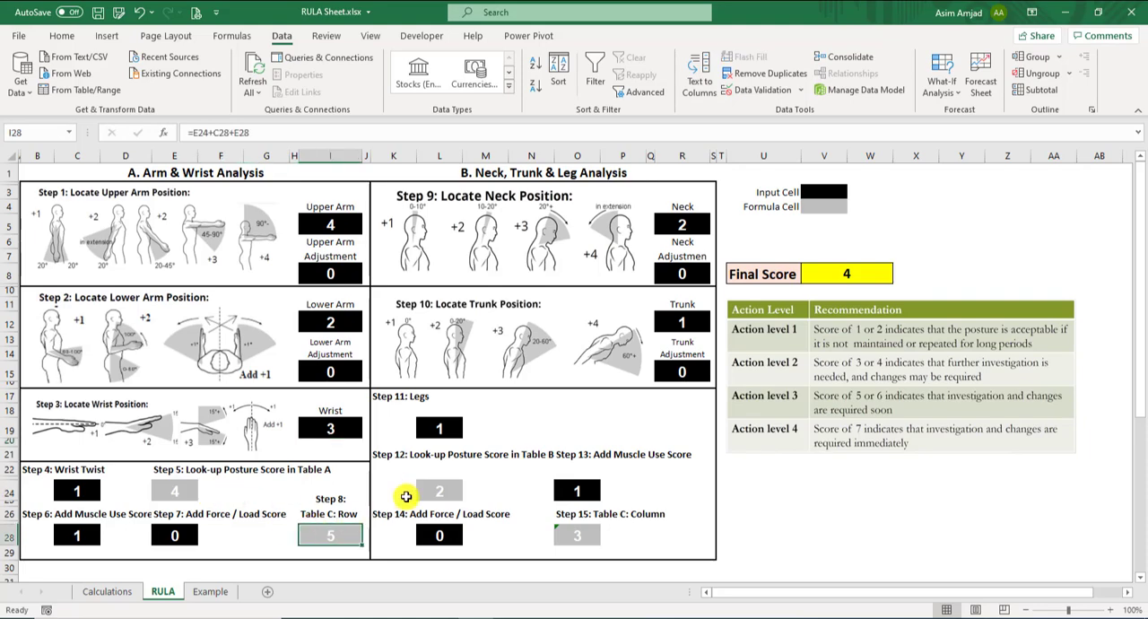
{"action": "left_click", "coordinate": [406, 493]}
Compare the Table A look-up formula in E24 with the Posture A Score formula in E27 on the Calculations sheet
{"action": "left_click", "coordinate": [189, 491]}
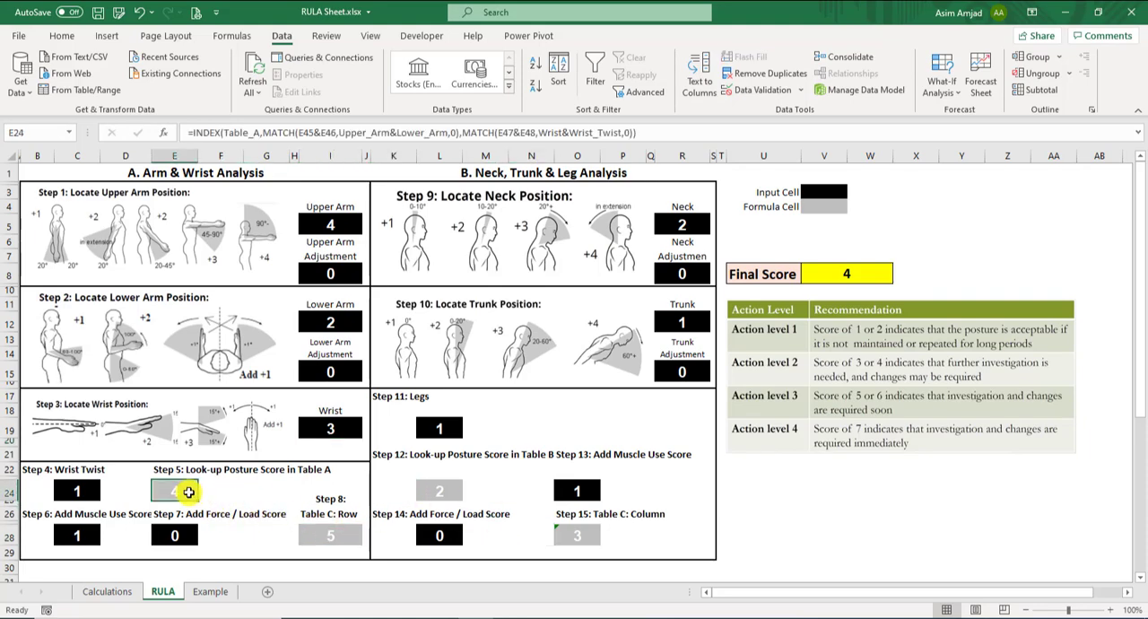
{"action": "double_click", "coordinate": [189, 491]}
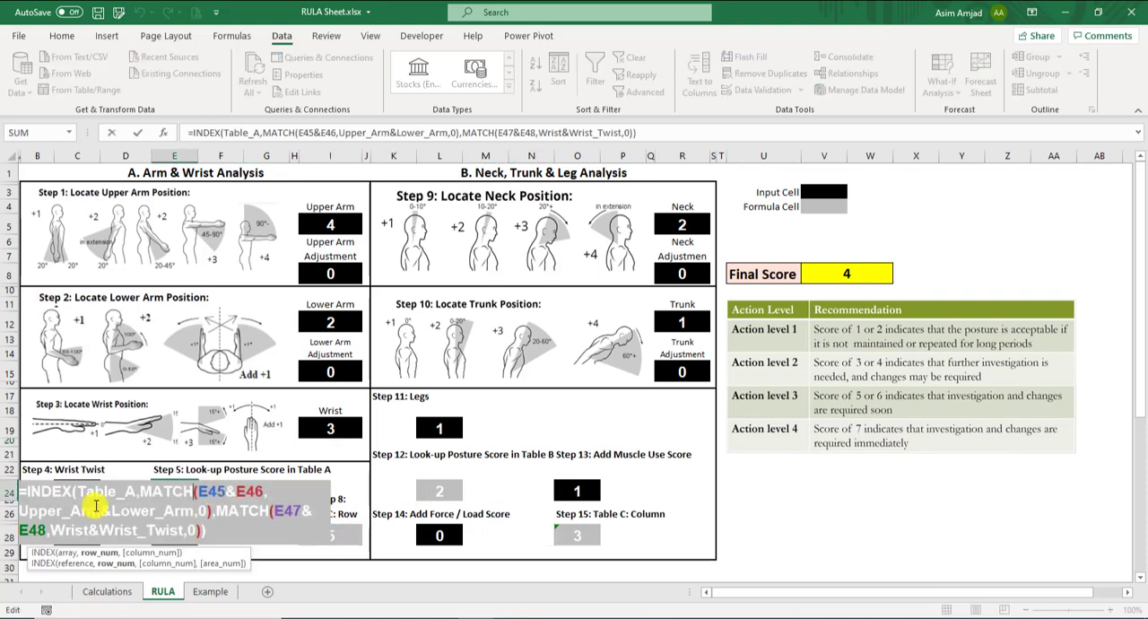
{"action": "left_click", "coordinate": [105, 591]}
{"action": "left_click", "coordinate": [187, 543]}
{"action": "double_click", "coordinate": [186, 543]}
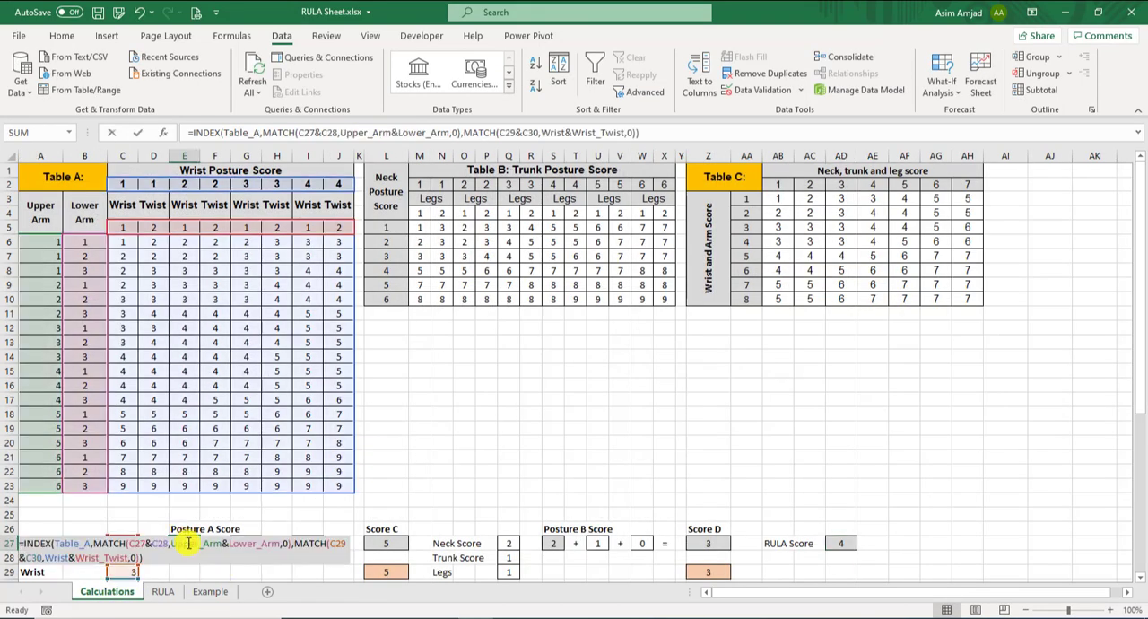
{"action": "key", "text": "Escape"}
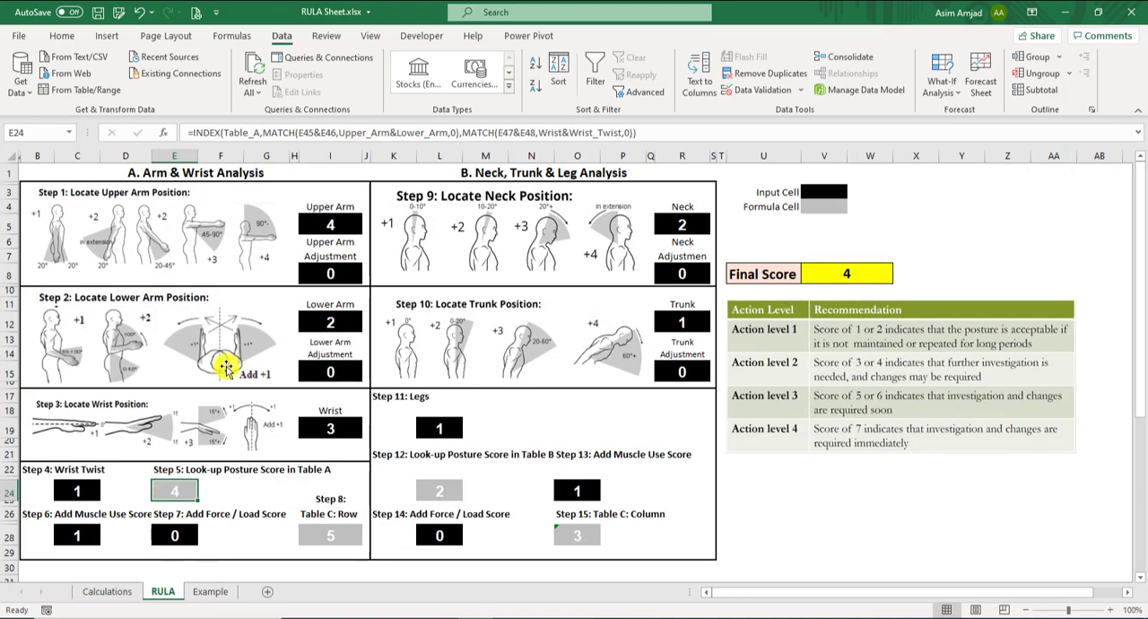
Examine the Table_A argument of the E24 formula and check that name against range C6:J23 on the Calculations sheet
{"action": "left_click", "coordinate": [327, 133]}
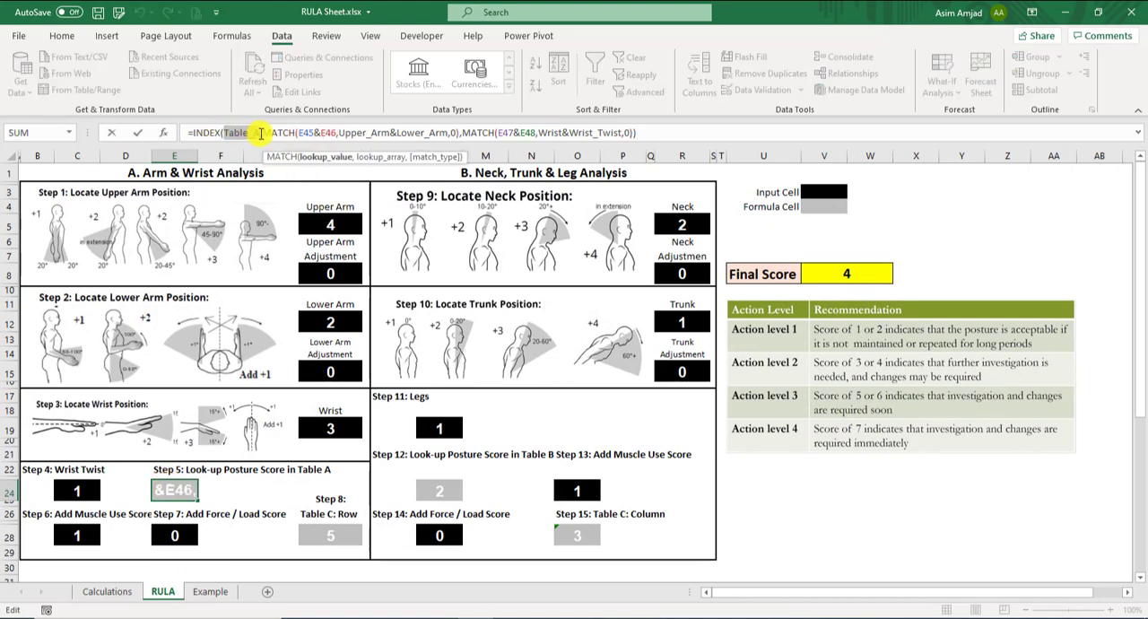
{"action": "key", "text": "Escape"}
{"action": "left_click", "coordinate": [107, 591]}
{"action": "left_click_drag", "start_coordinate": [125, 240], "coordinate": [335, 482]}
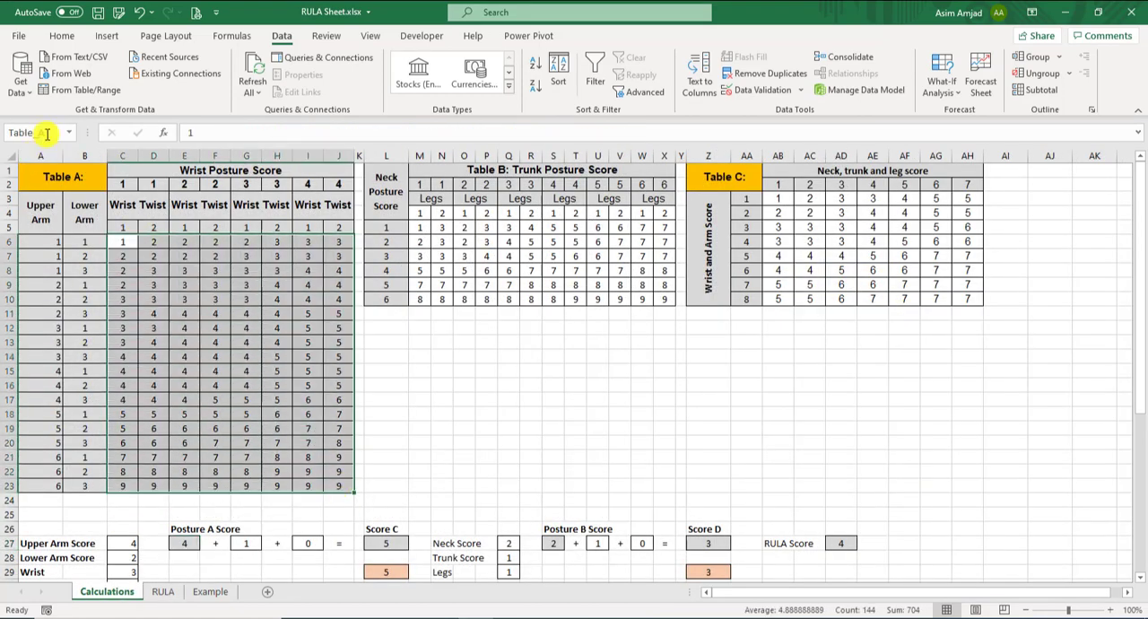
{"action": "left_click", "coordinate": [153, 591]}
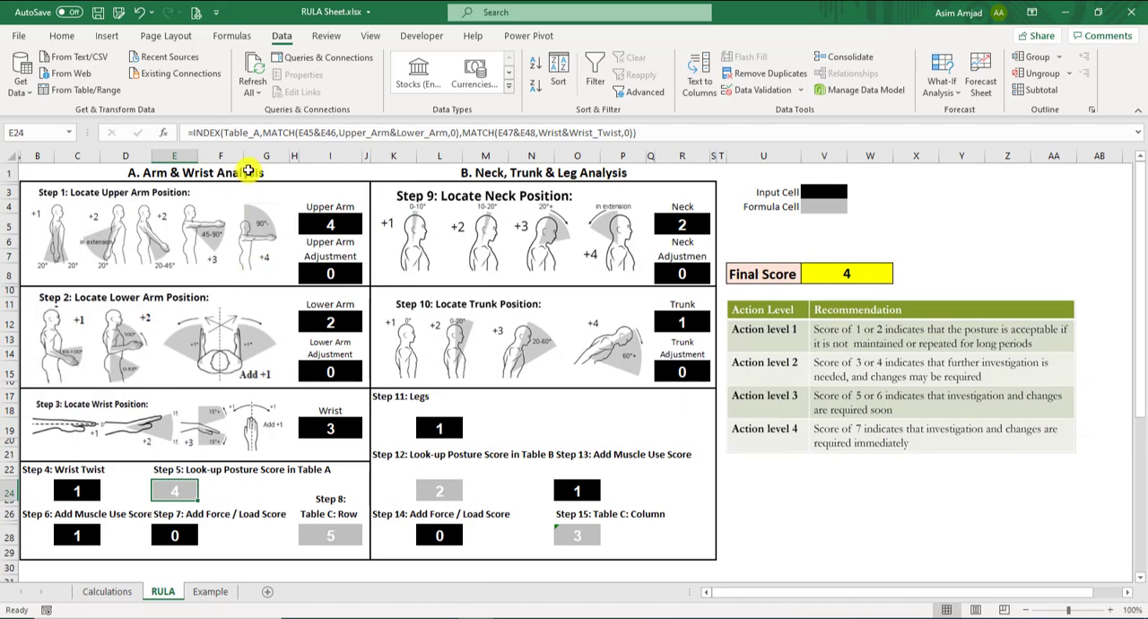
Examine the INDEX and MATCH formula in L24 that looks up the posture score in Table B, and close the cell
{"action": "left_click", "coordinate": [335, 133]}
{"action": "double_click", "coordinate": [451, 491]}
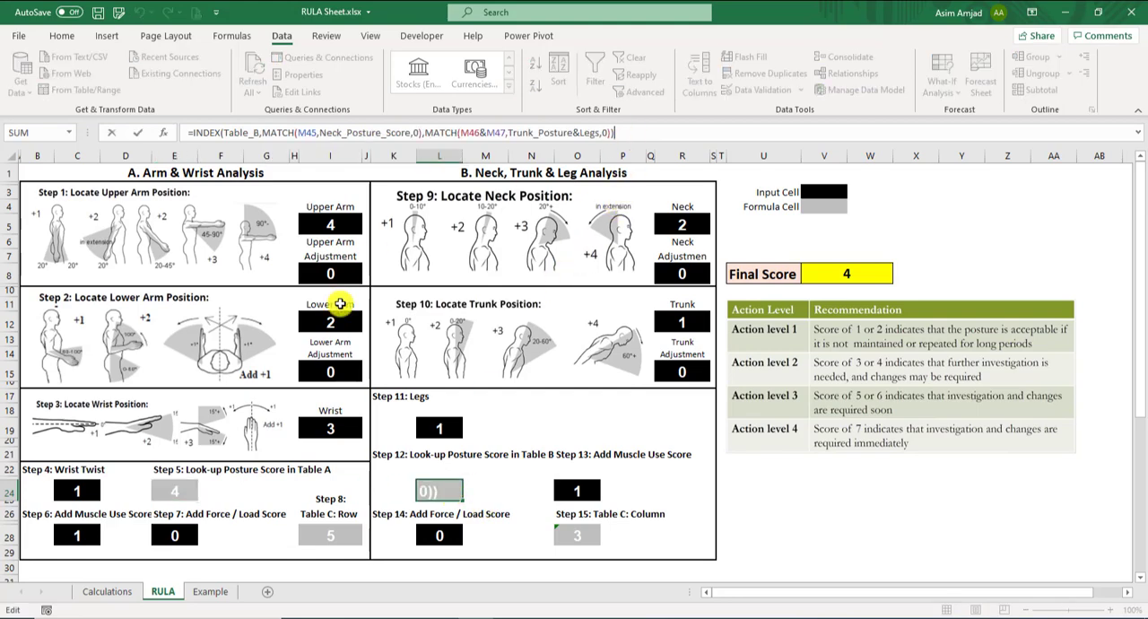
{"action": "key", "text": "Return"}
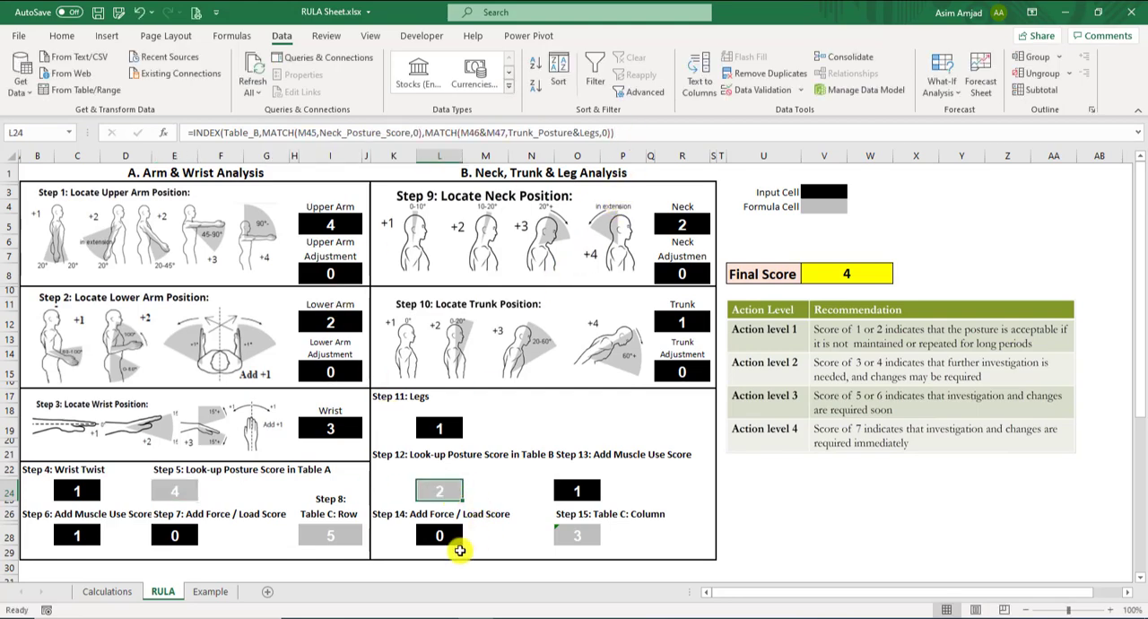
Examine the sum formulas for the Table C row in I28 and the Table C column in O28 without changing them
{"action": "double_click", "coordinate": [334, 536]}
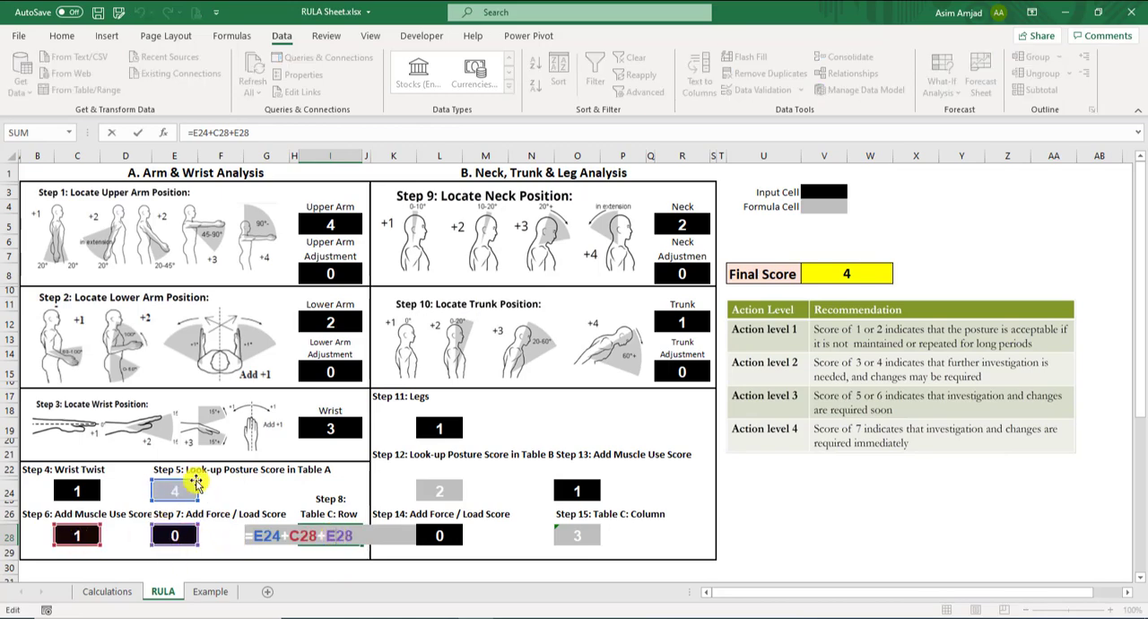
{"action": "key", "text": "Escape"}
{"action": "double_click", "coordinate": [569, 534]}
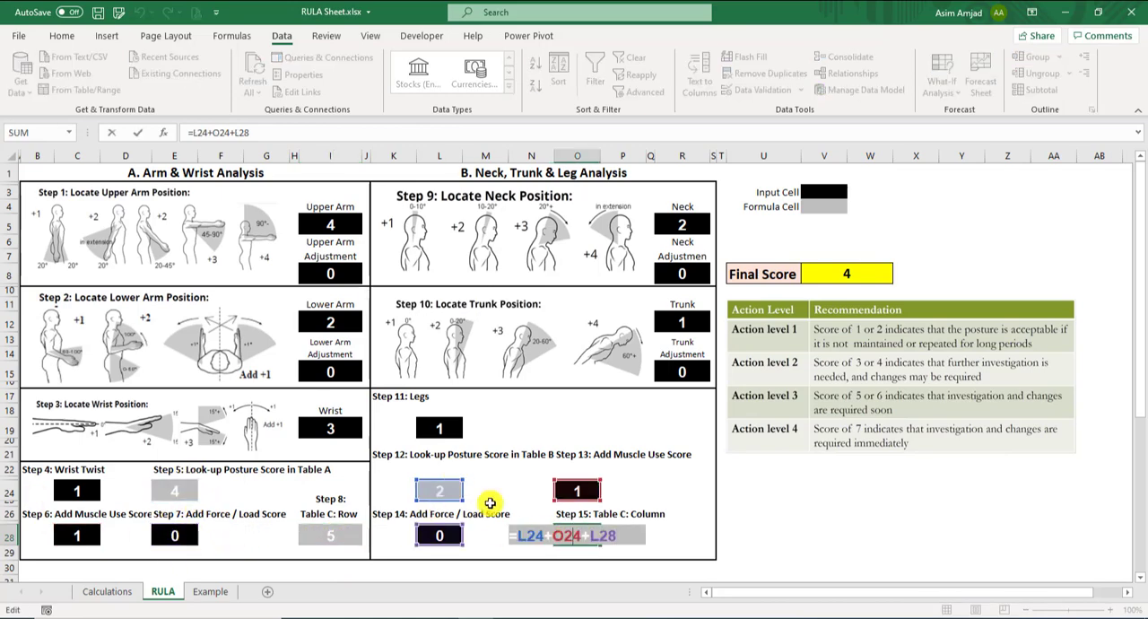
{"action": "key", "text": "Escape"}
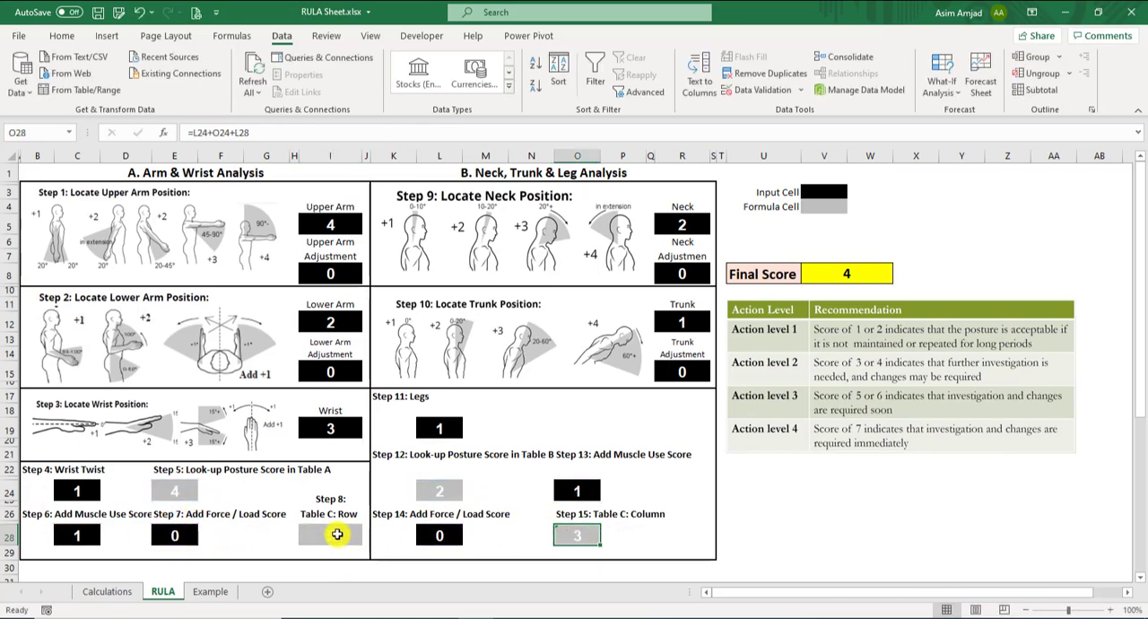
Point out the Table C row and column totals together with the Final Score cell they feed
{"action": "left_click", "coordinate": [332, 536]}
{"action": "left_click", "coordinate": [581, 536], "text": "ctrl"}
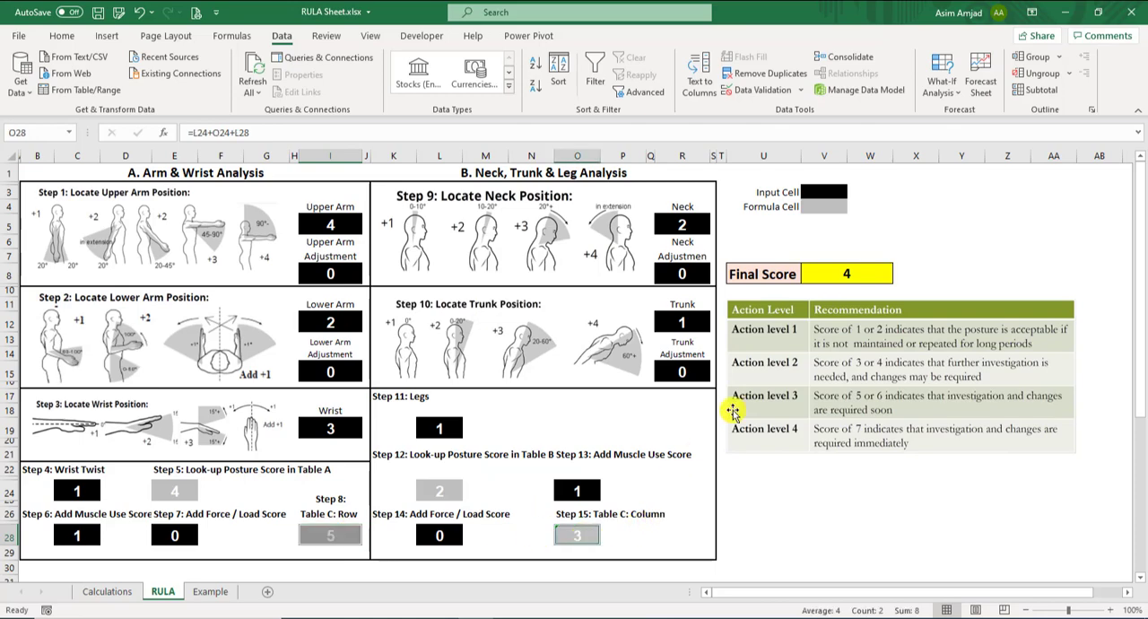
{"action": "left_click", "coordinate": [831, 272]}
{"action": "left_click", "coordinate": [816, 529]}
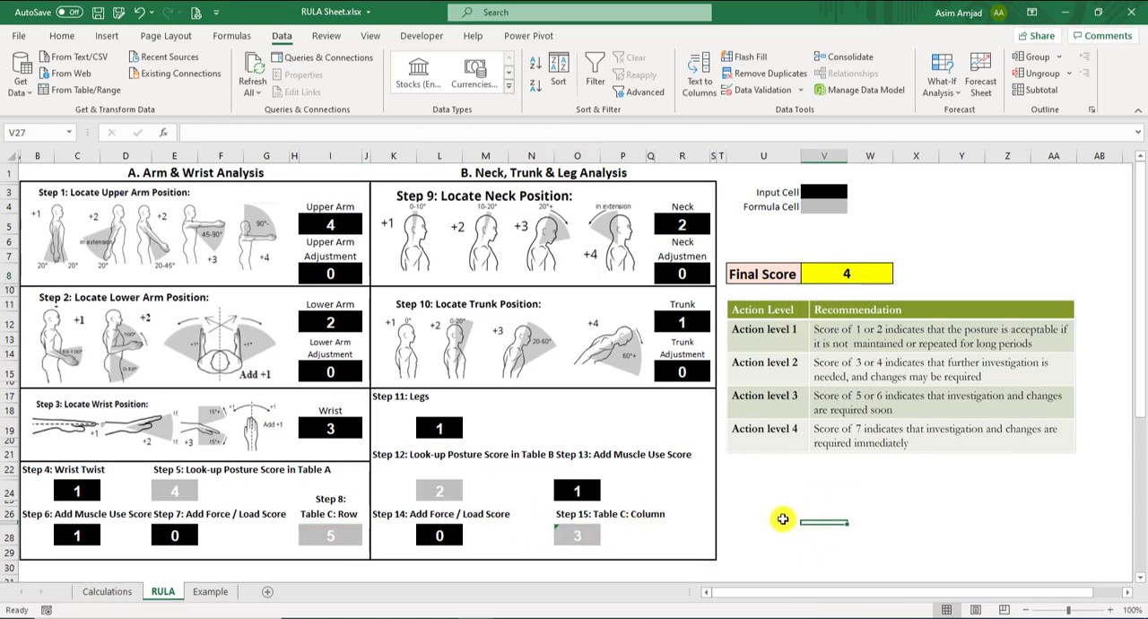
Find the helper scores below the assessment form and highlight the arm and wrist values starting at E45
{"action": "scroll", "coordinate": [754, 513], "scroll_direction": "down", "scroll_amount": 7}
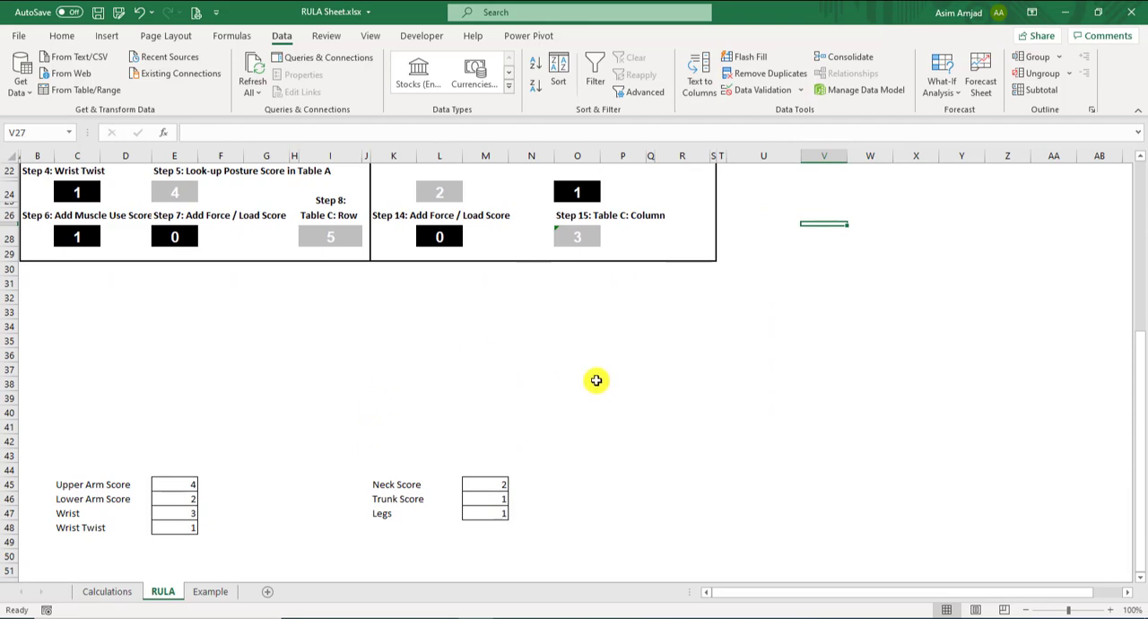
{"action": "left_click", "coordinate": [173, 490]}
{"action": "left_click_drag", "start_coordinate": [173, 492], "coordinate": [175, 527]}
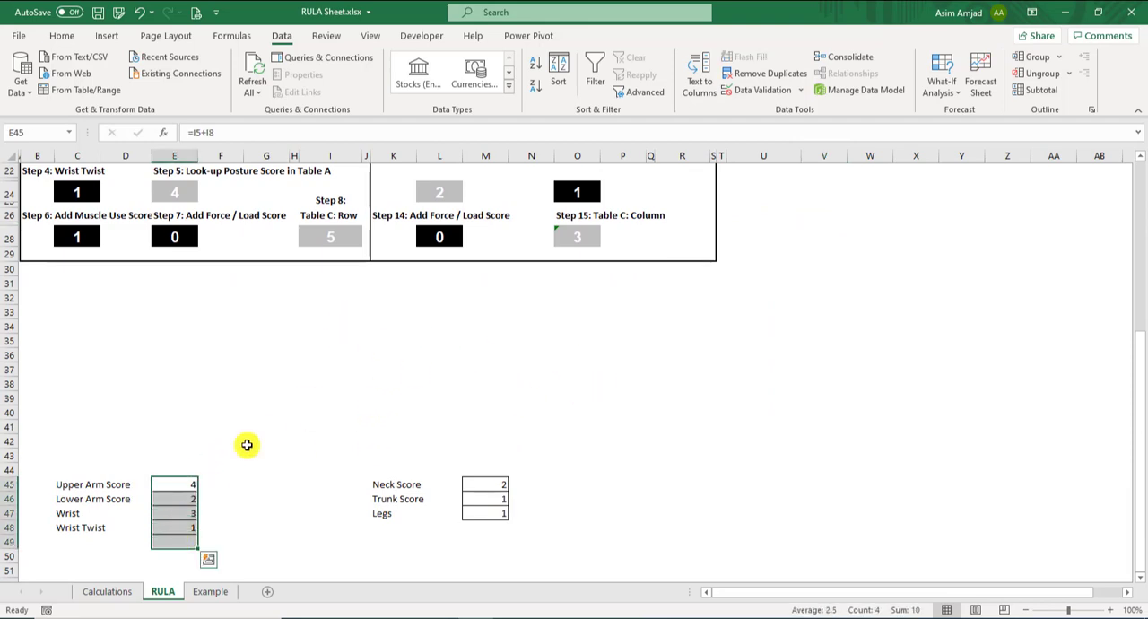
{"action": "scroll", "coordinate": [269, 403], "scroll_direction": "up", "scroll_amount": 7}
{"action": "scroll", "coordinate": [180, 472], "scroll_direction": "down", "scroll_amount": 7}
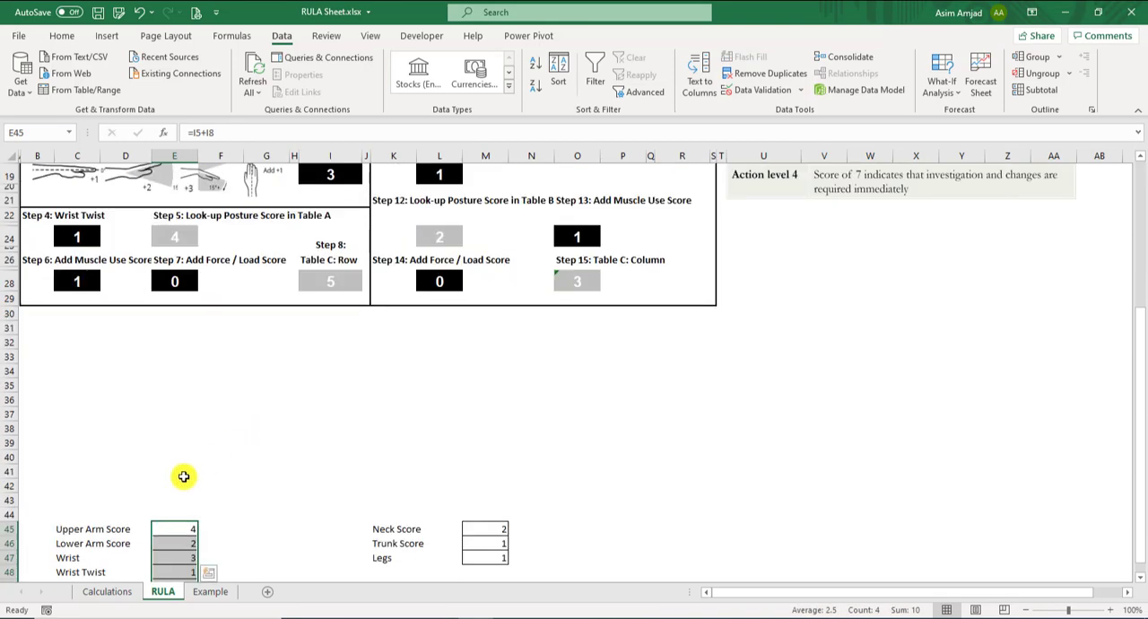
{"action": "scroll", "coordinate": [179, 502], "scroll_direction": "down", "scroll_amount": 2}
{"action": "scroll", "coordinate": [270, 308], "scroll_direction": "up", "scroll_amount": 2}
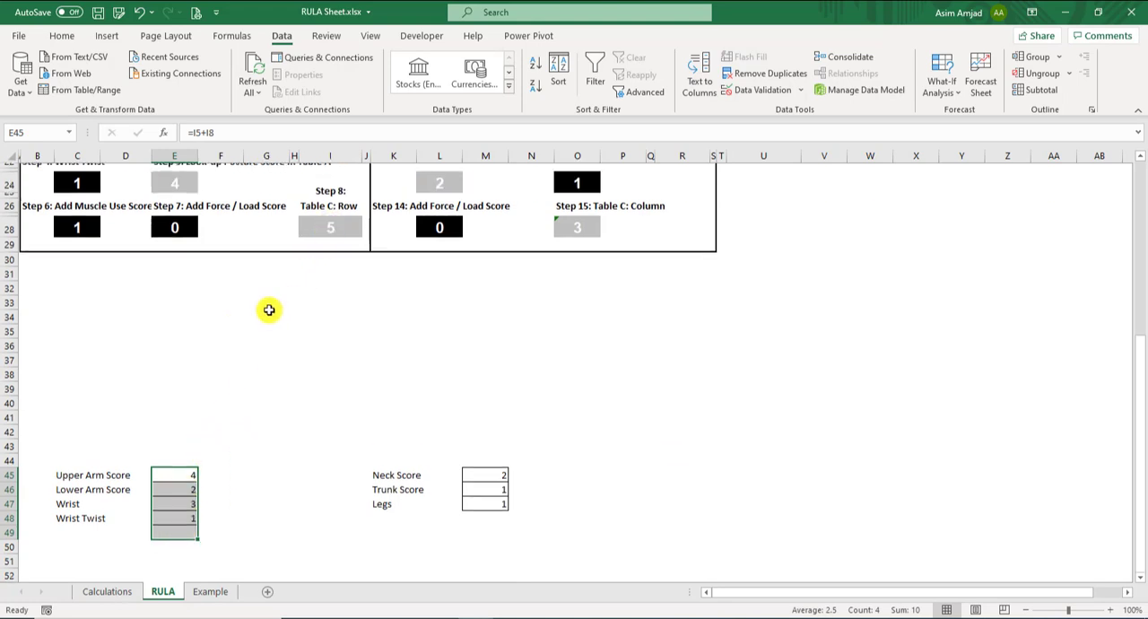
Trace the helper cells used by the E24 formula, and check the Neck Score and Trunk Score formulas in M45 and M46
{"action": "double_click", "coordinate": [185, 235]}
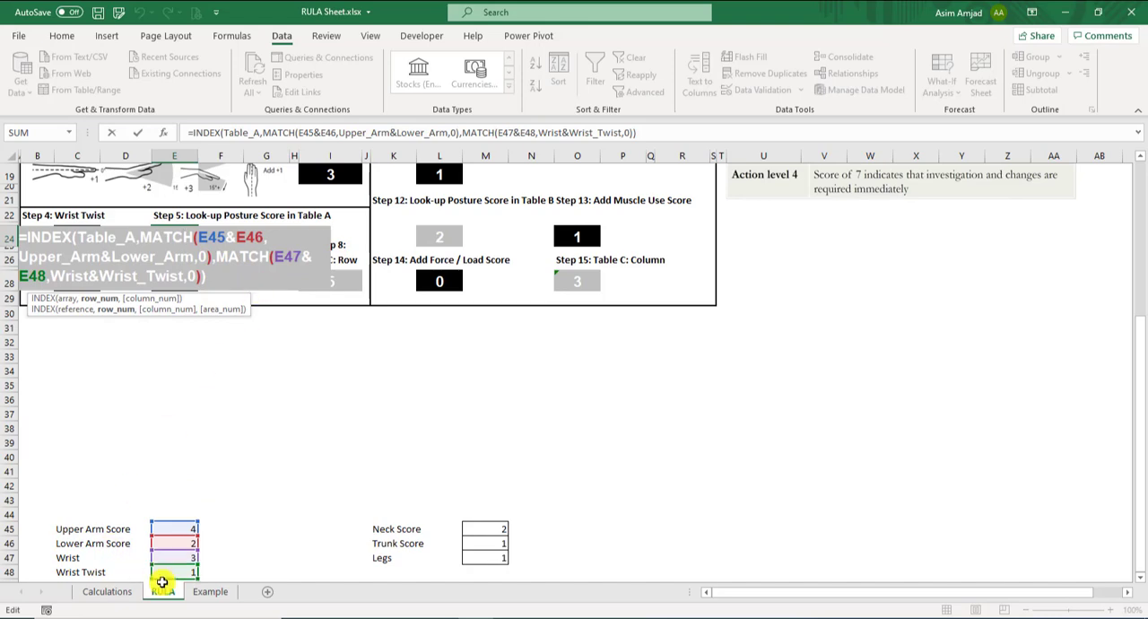
{"action": "key", "text": "Escape"}
{"action": "double_click", "coordinate": [493, 532]}
{"action": "key", "text": "Escape"}
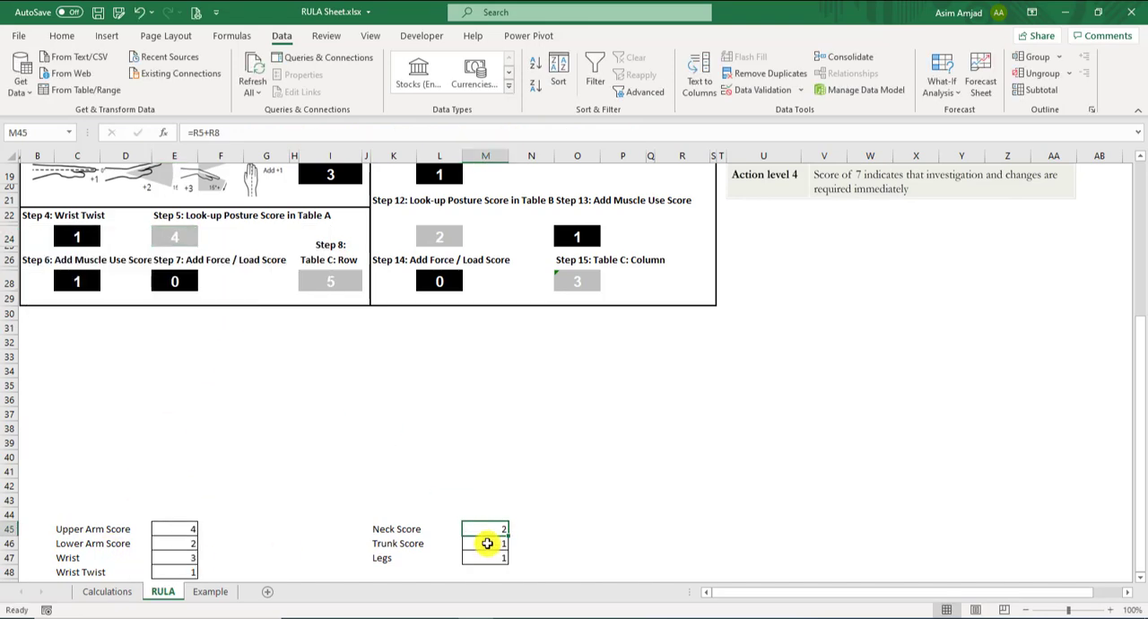
{"action": "left_click", "coordinate": [487, 543]}
Examine how the Upper Arm Score formula in E45 adds I5 and I8, and close the cell without changes
{"action": "double_click", "coordinate": [161, 530]}
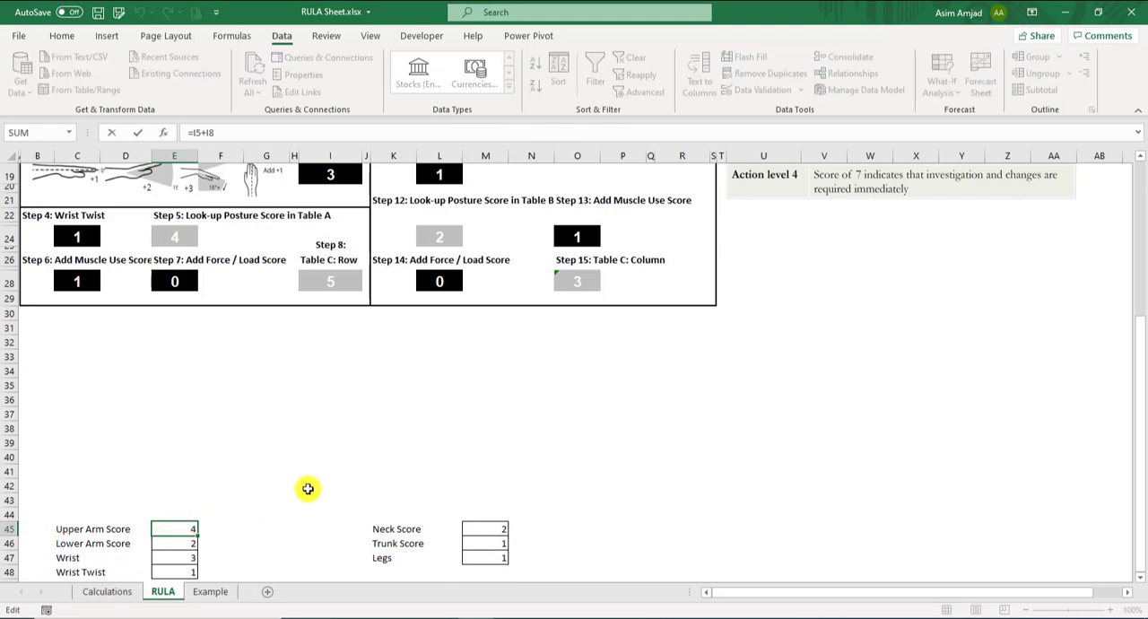
{"action": "scroll", "coordinate": [302, 485], "scroll_direction": "up", "scroll_amount": 4}
{"action": "scroll", "coordinate": [354, 253], "scroll_direction": "up", "scroll_amount": 2}
{"action": "key", "text": "Escape"}
{"action": "scroll", "coordinate": [455, 318], "scroll_direction": "down", "scroll_amount": 8}
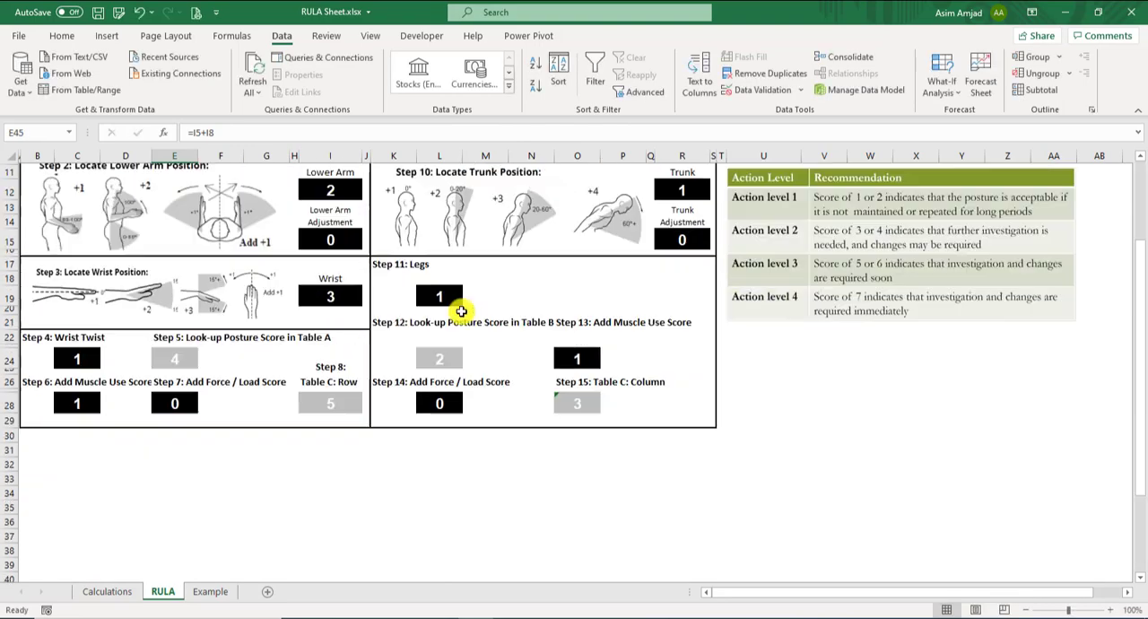
Examine how the Lower Arm Score formula in E46 adds I12 and I15, and return to the assessment form
{"action": "double_click", "coordinate": [189, 461]}
{"action": "scroll", "coordinate": [314, 471], "scroll_direction": "up", "scroll_amount": 6}
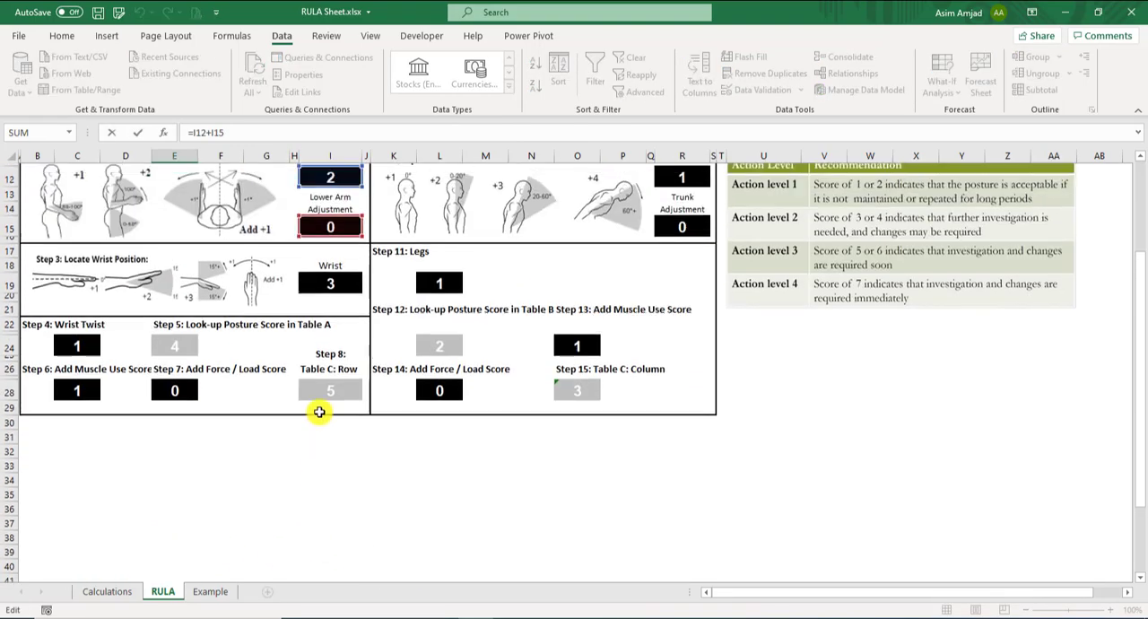
{"action": "key", "text": "Escape"}
{"action": "scroll", "coordinate": [305, 461], "scroll_direction": "down", "scroll_amount": 6}
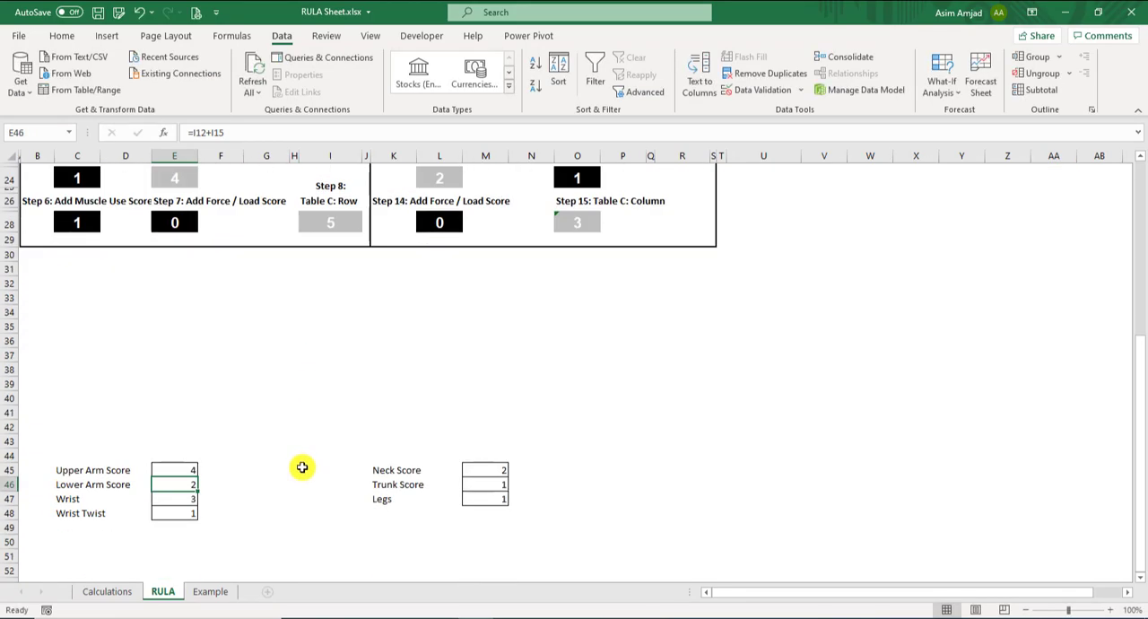
{"action": "scroll", "coordinate": [664, 378], "scroll_direction": "up", "scroll_amount": 4}
{"action": "scroll", "coordinate": [664, 378], "scroll_direction": "up", "scroll_amount": 3}
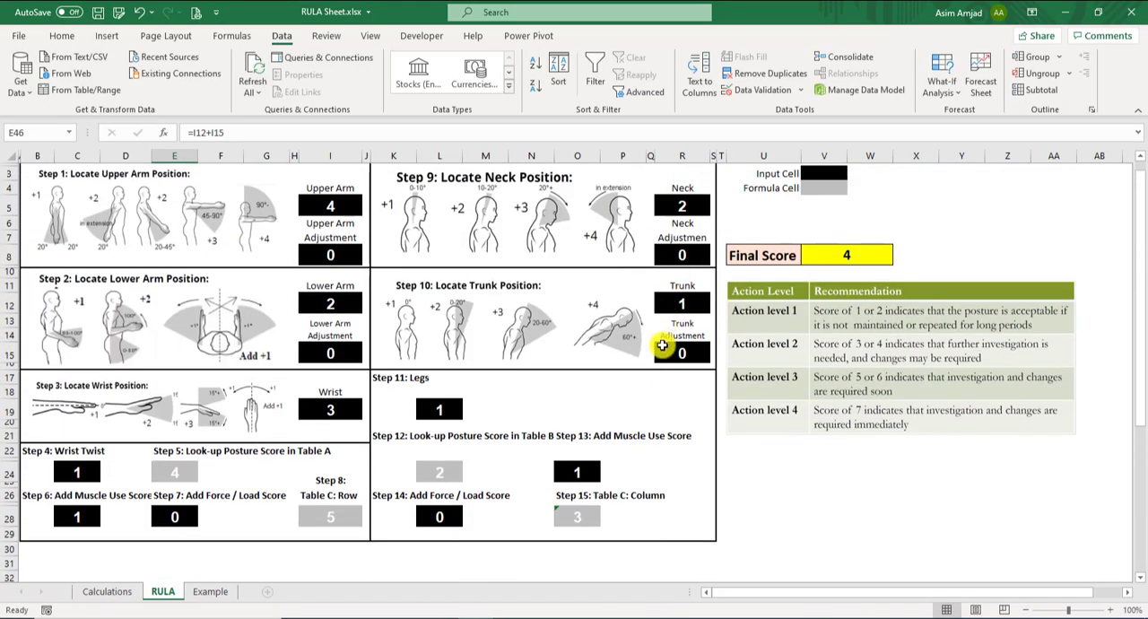
{"action": "scroll", "coordinate": [764, 505], "scroll_direction": "up", "scroll_amount": 1}
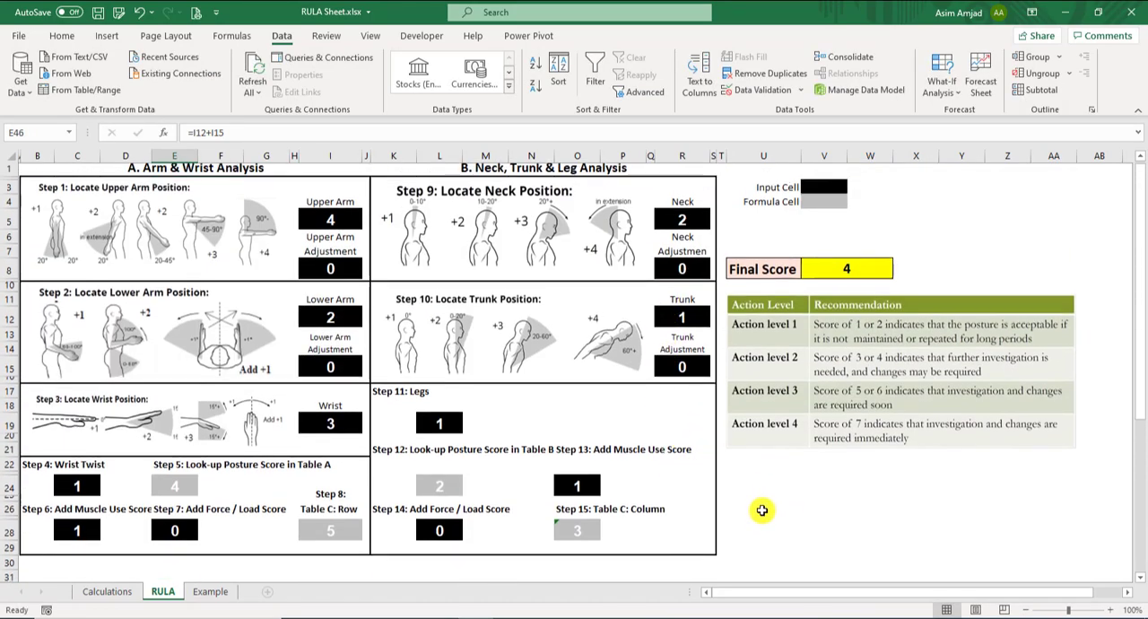
Compare the Final Score formula in V8 with the RULA Score formula in AD27 on the Calculations sheet
{"action": "left_click", "coordinate": [831, 273]}
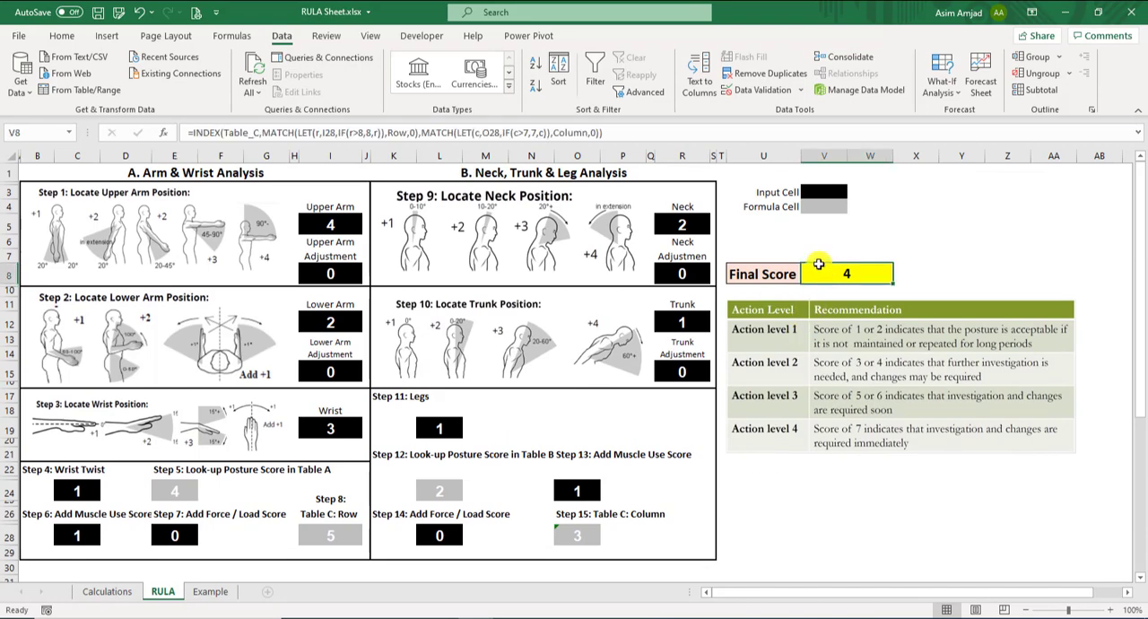
{"action": "left_click", "coordinate": [704, 132]}
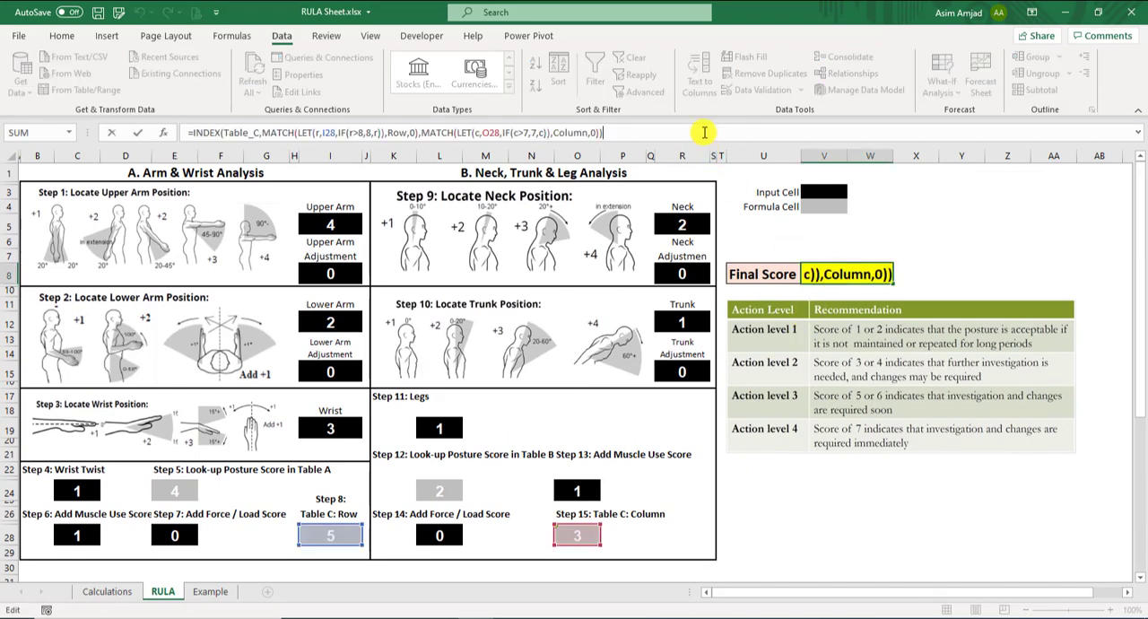
{"action": "key", "text": "Escape"}
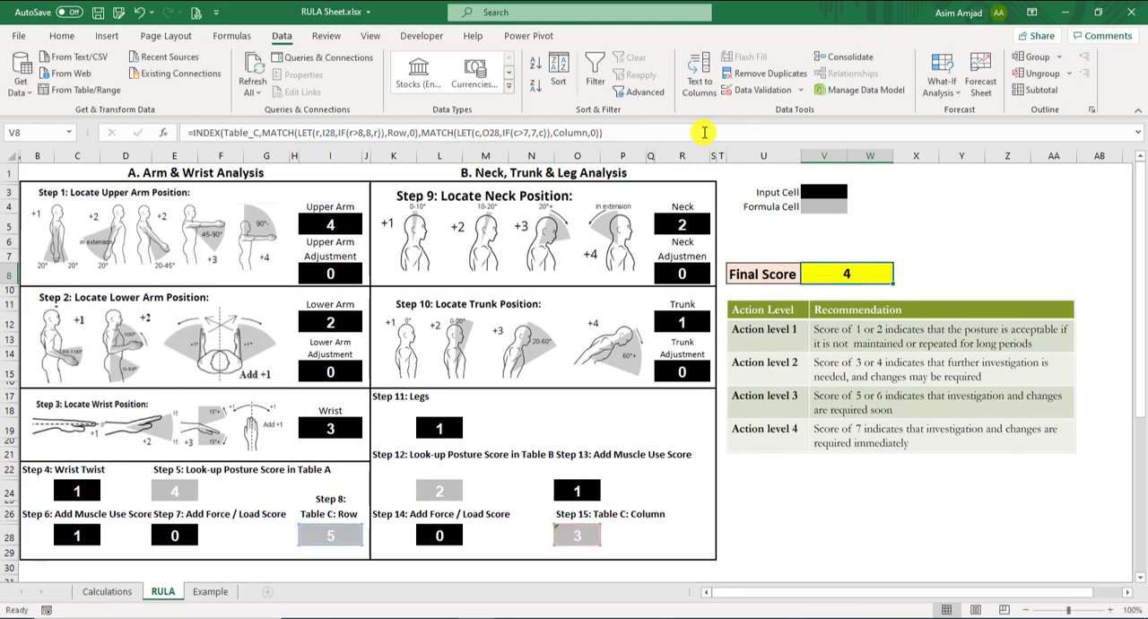
{"action": "left_click", "coordinate": [115, 592]}
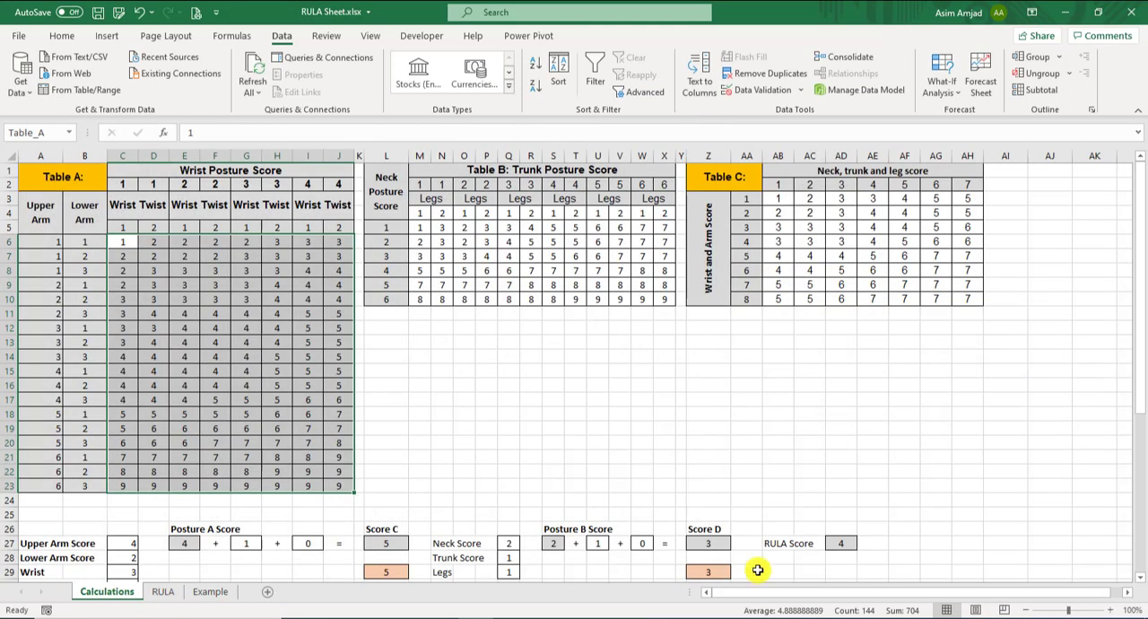
{"action": "double_click", "coordinate": [841, 542]}
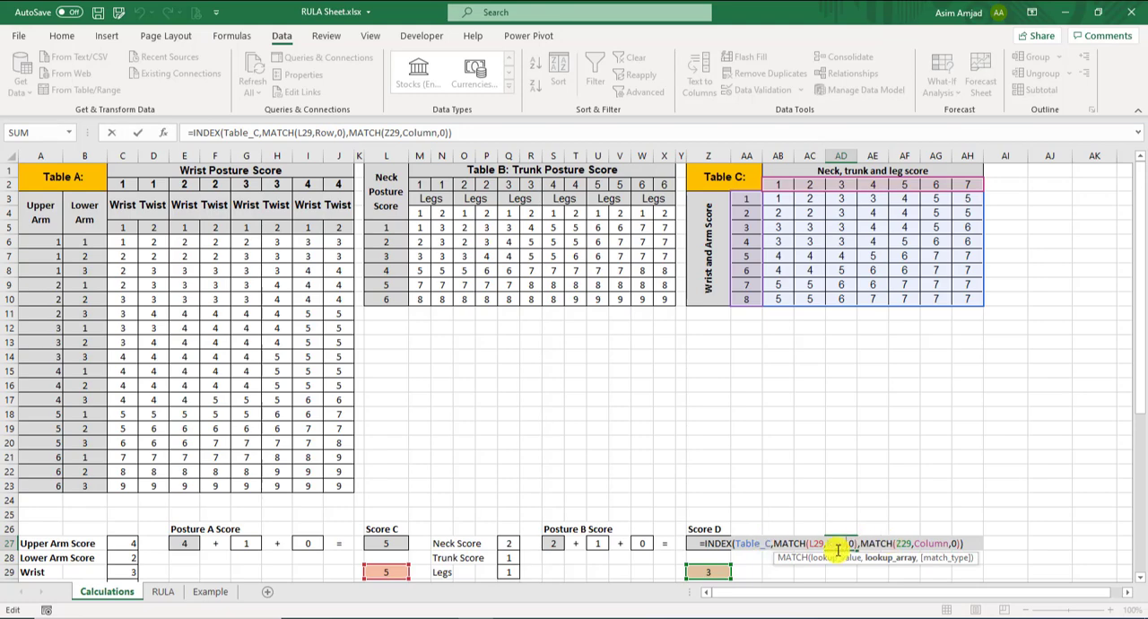
{"action": "key", "text": "Escape"}
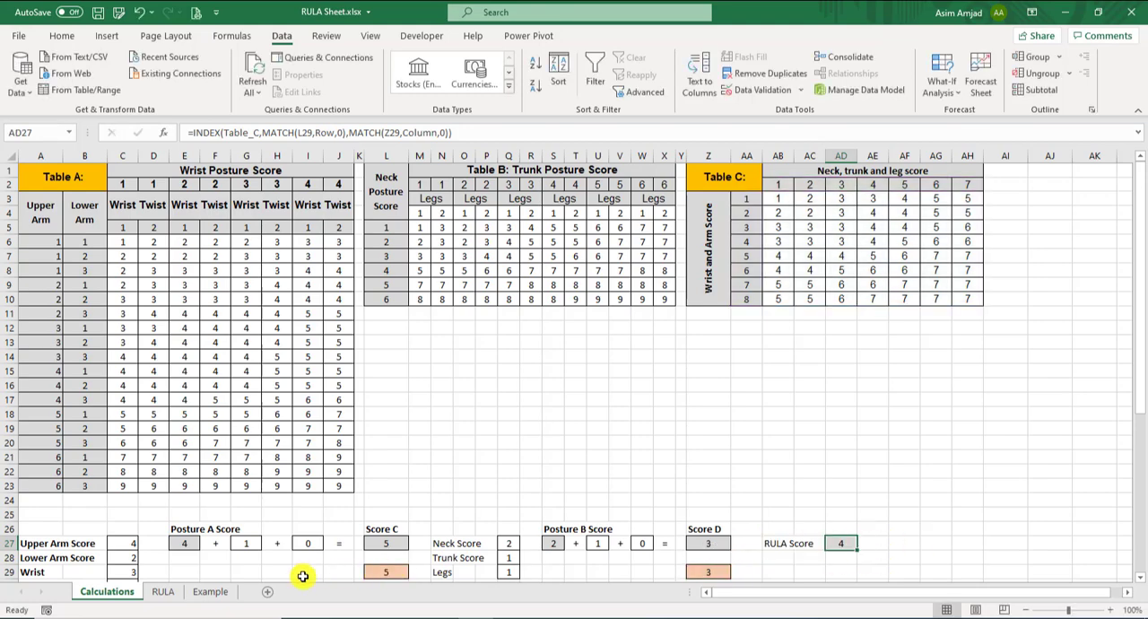
Return to the RULA sheet, highlight the first LET function in the Final Score formula, and close the cell without changes
{"action": "left_click", "coordinate": [161, 592]}
{"action": "double_click", "coordinate": [820, 272]}
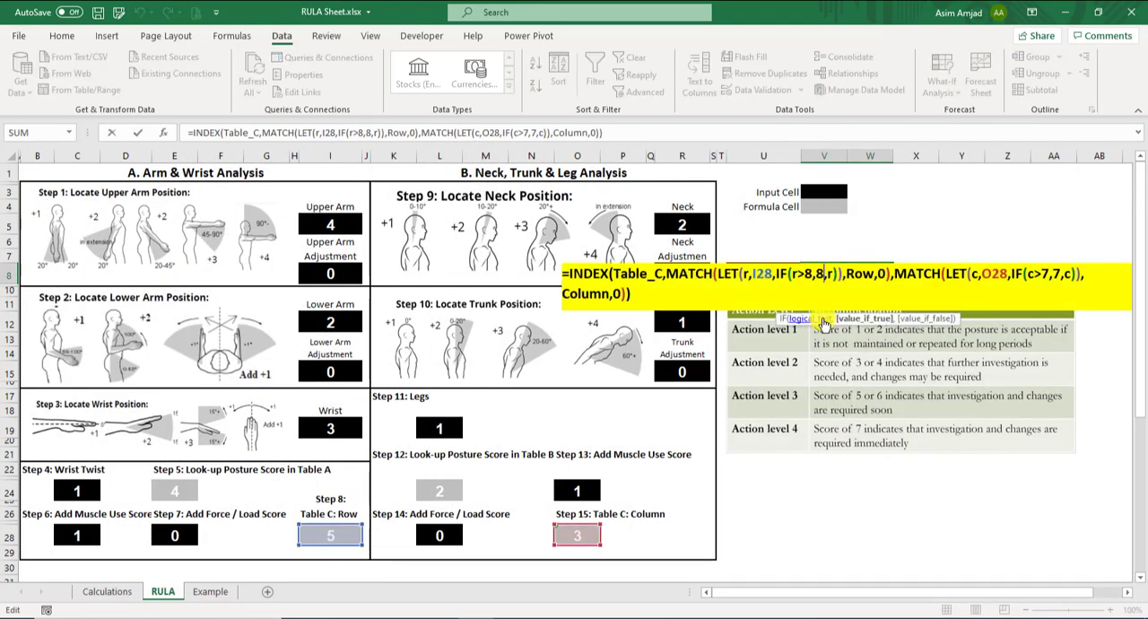
{"action": "left_click", "coordinate": [618, 128]}
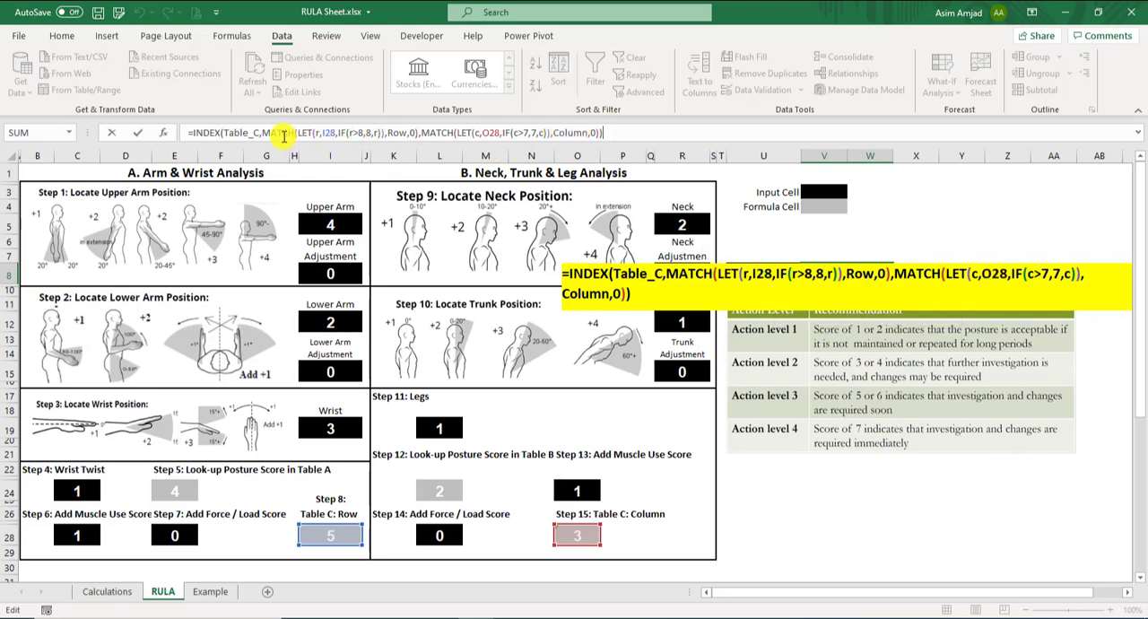
{"action": "left_click_drag", "start_coordinate": [296, 132], "coordinate": [367, 132]}
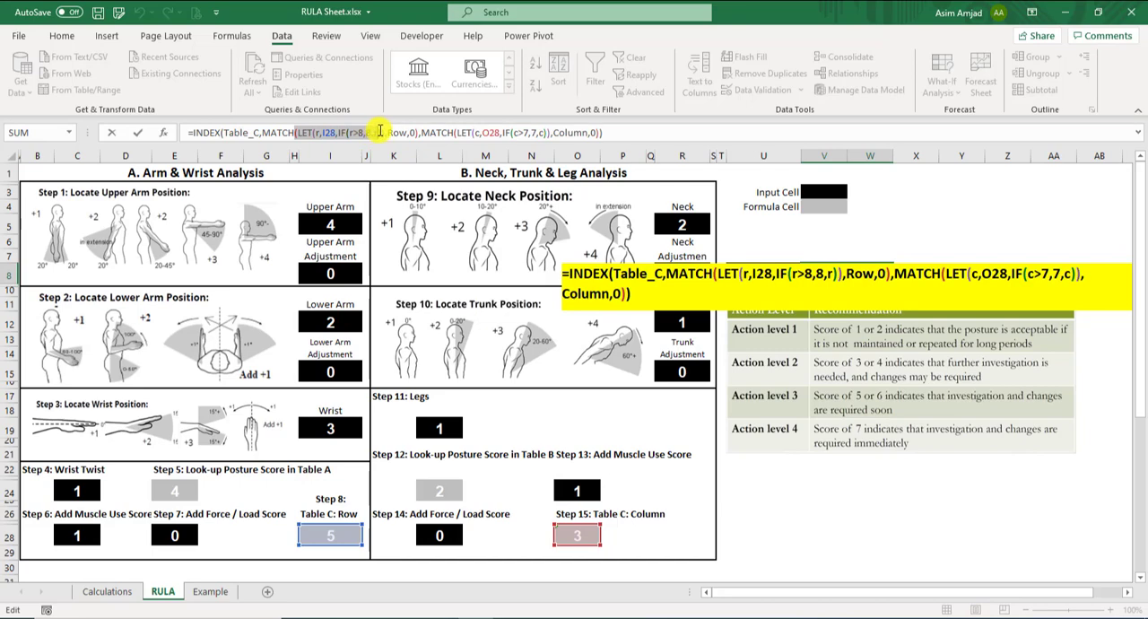
{"action": "key", "text": "Escape"}
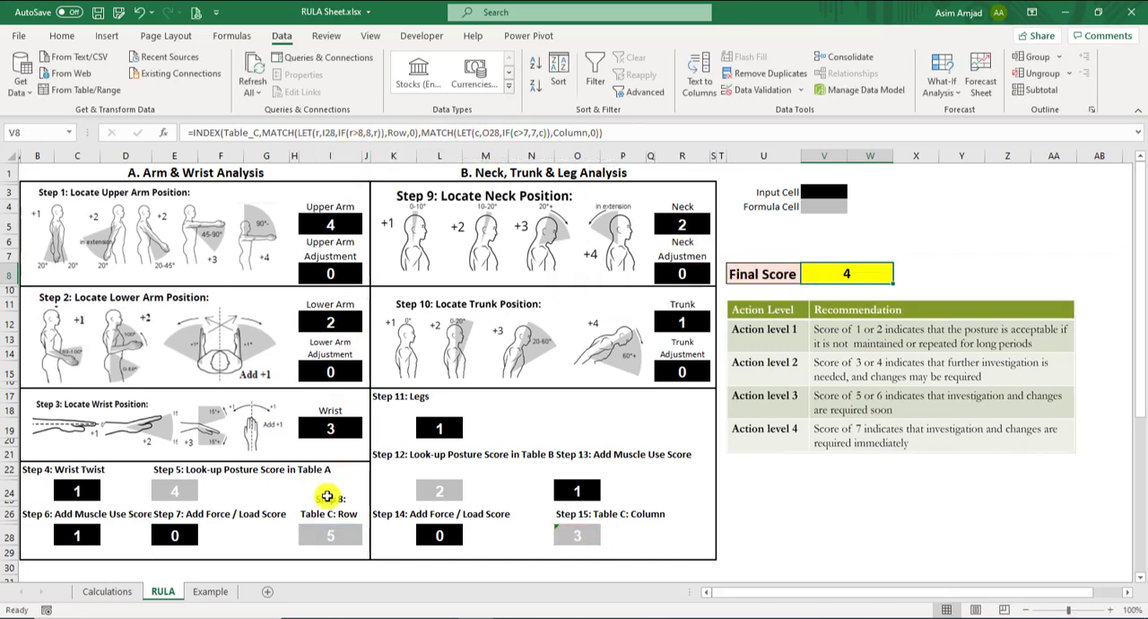
Check the capped Score C and Score D cells, L29 and Z29, on the Calculations sheet and examine the IF formula in Z29
{"action": "left_click", "coordinate": [107, 591]}
{"action": "scroll", "coordinate": [446, 535], "scroll_direction": "down", "scroll_amount": 1}
{"action": "scroll", "coordinate": [446, 535], "scroll_direction": "down", "scroll_amount": 2}
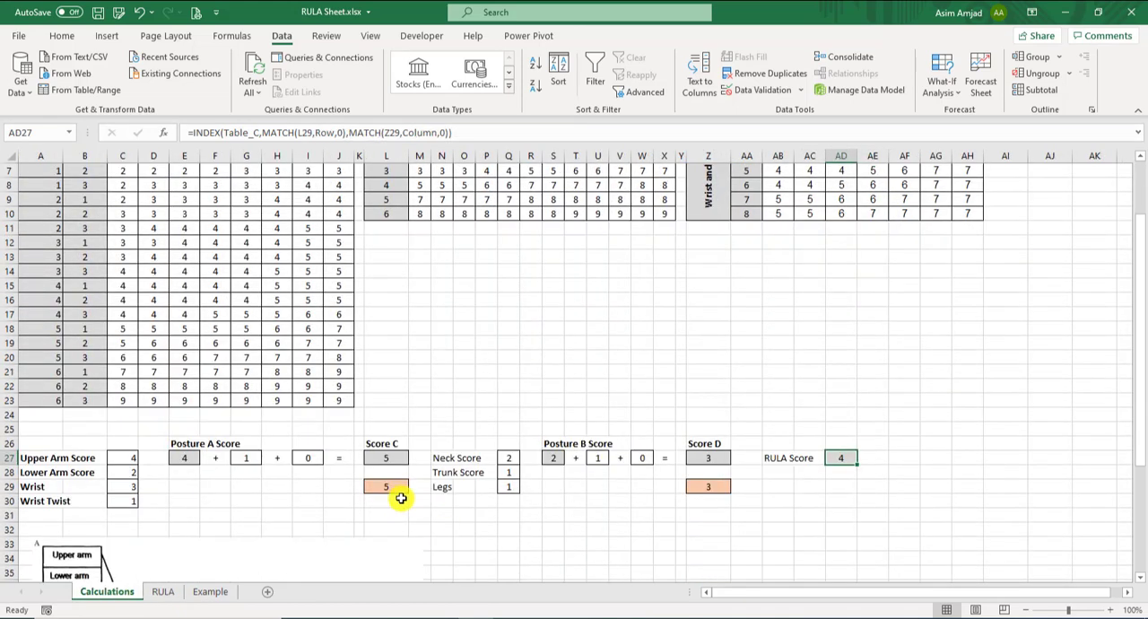
{"action": "left_click", "coordinate": [385, 486]}
{"action": "left_click", "coordinate": [700, 488]}
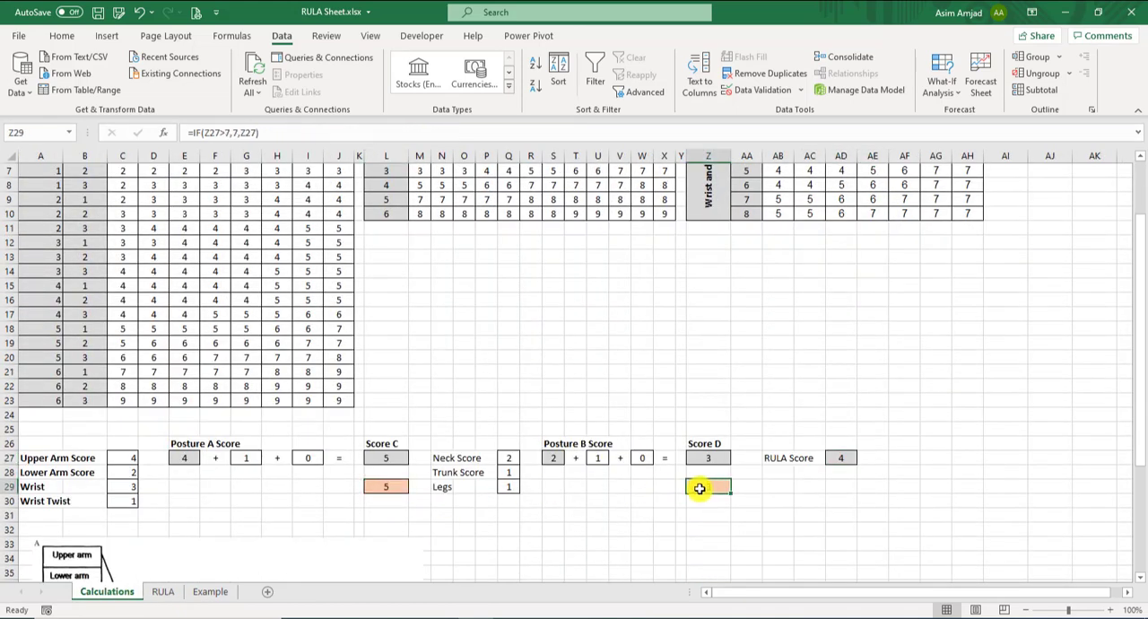
{"action": "double_click", "coordinate": [700, 488]}
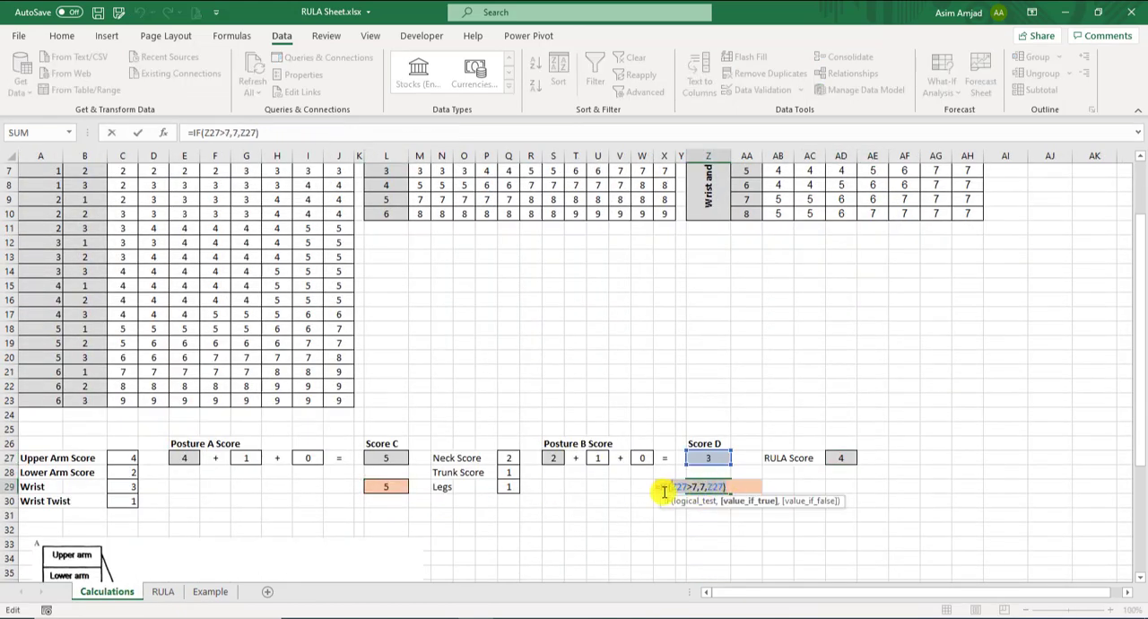
{"action": "left_click_drag", "start_coordinate": [656, 485], "coordinate": [725, 483]}
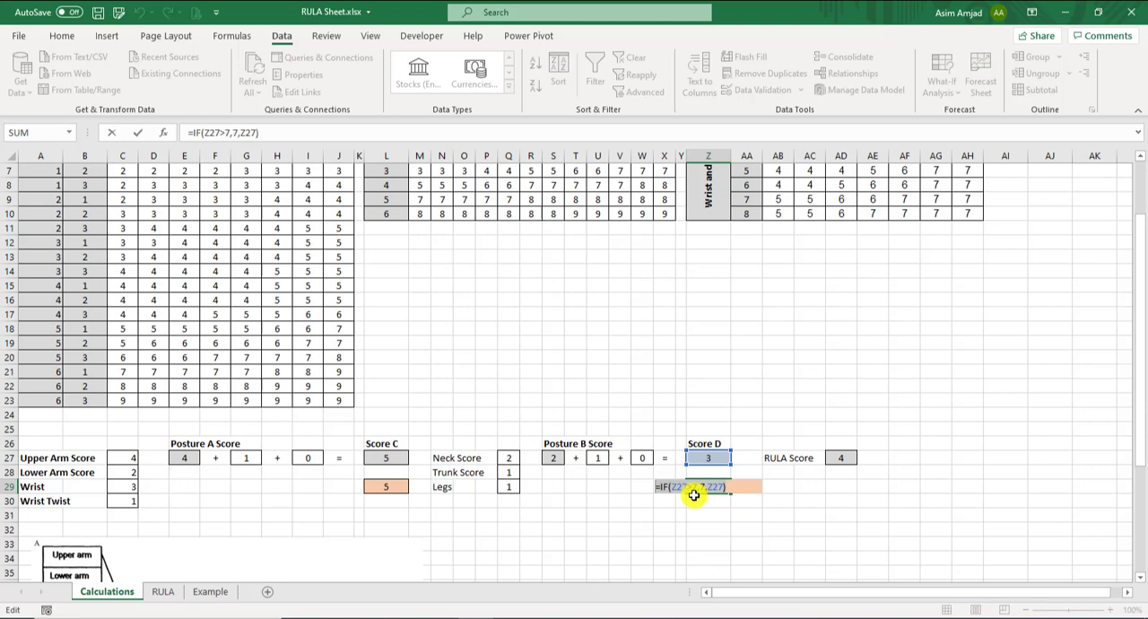
{"action": "key", "text": "Escape"}
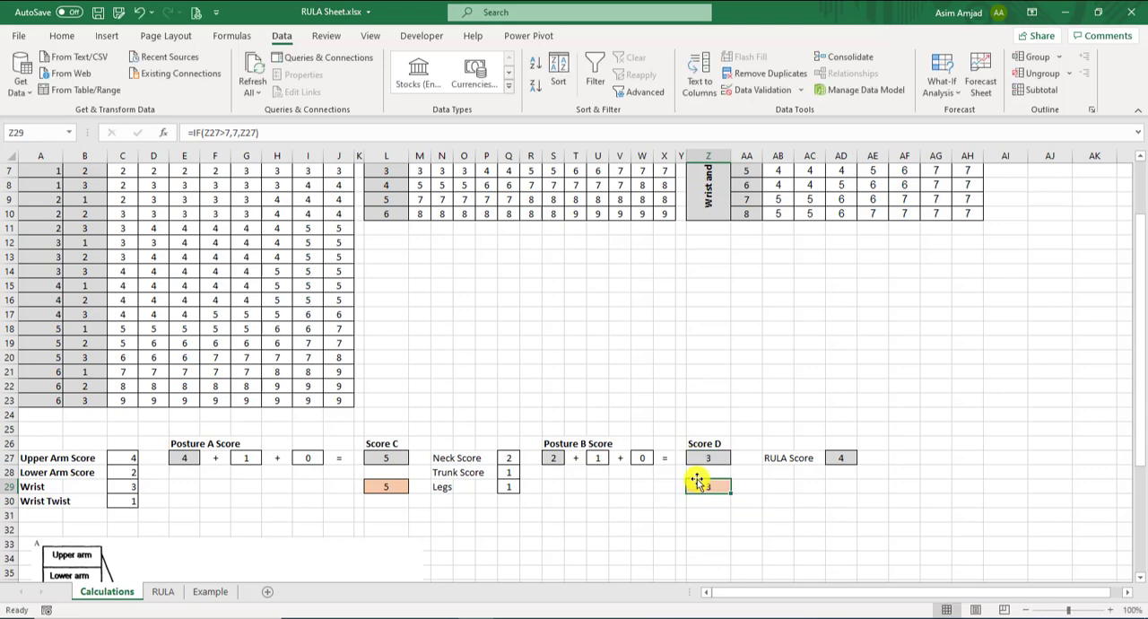
{"action": "double_click", "coordinate": [697, 487]}
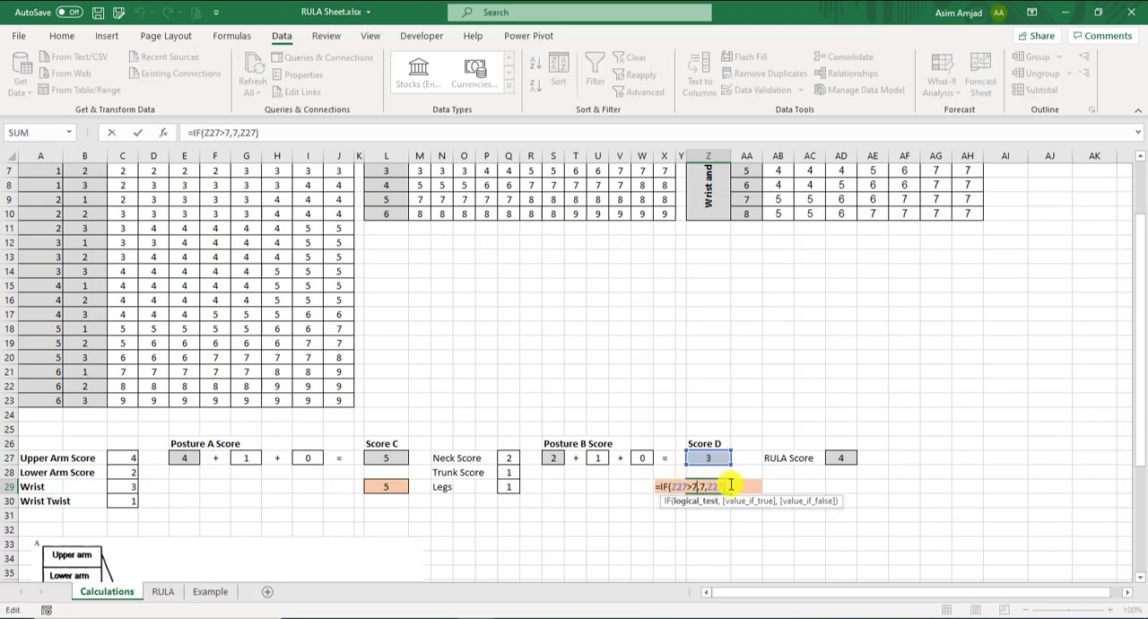
{"action": "key", "text": "Return"}
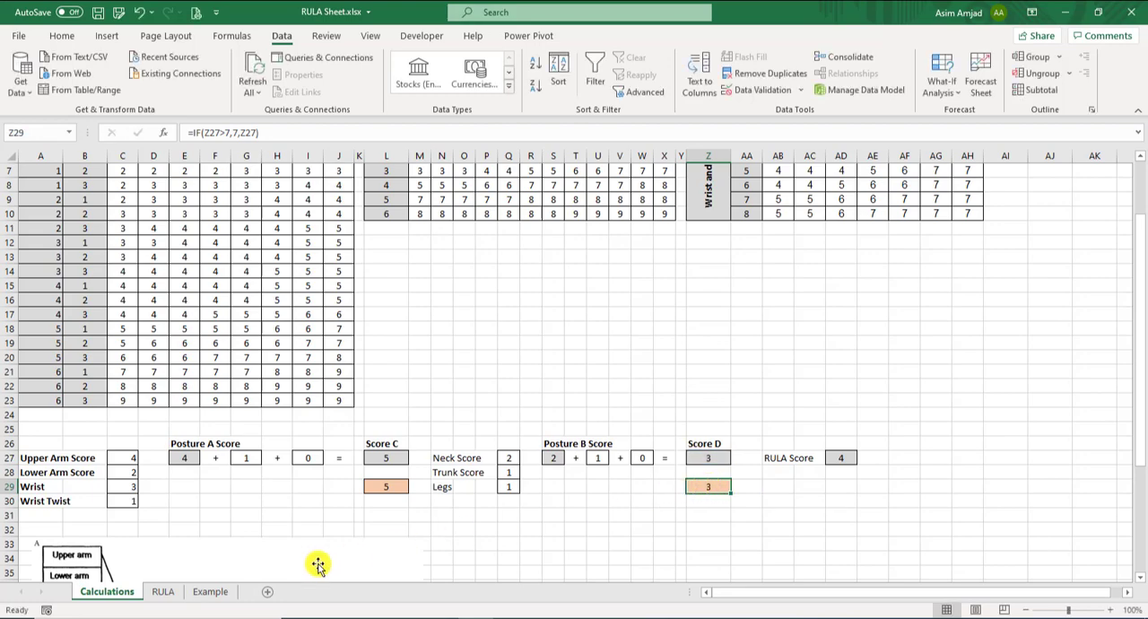
Reopen the RULA sheet's Final Score formula and trace the name, value and IF arguments of its LET functions for r and c
{"action": "left_click", "coordinate": [162, 591]}
{"action": "double_click", "coordinate": [849, 275]}
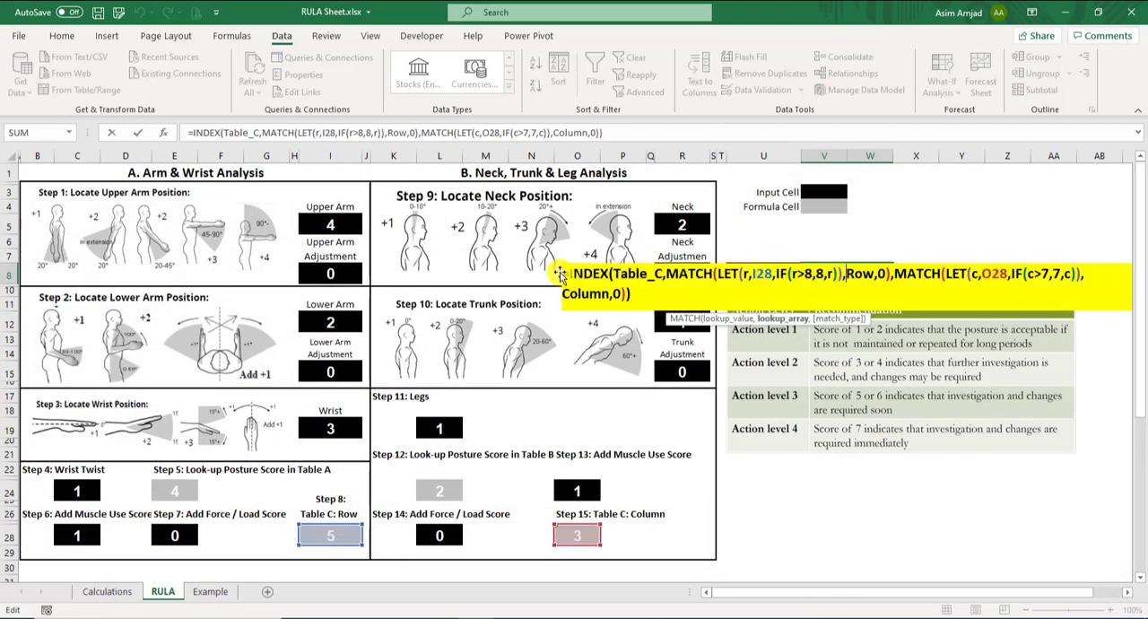
{"action": "left_click", "coordinate": [300, 132]}
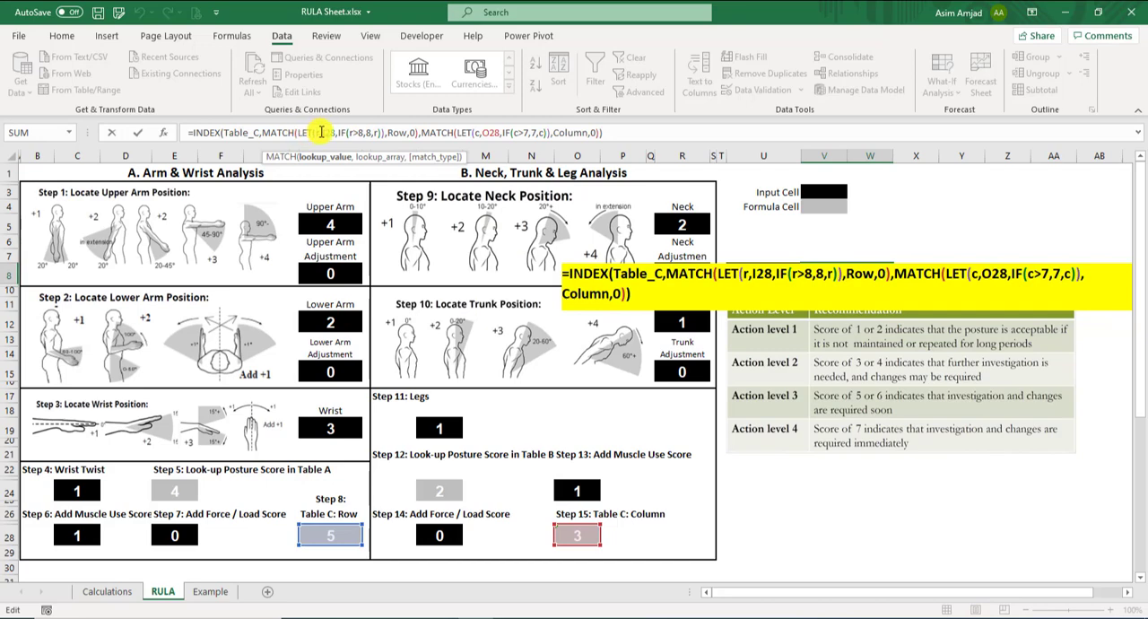
{"action": "left_click", "coordinate": [320, 132]}
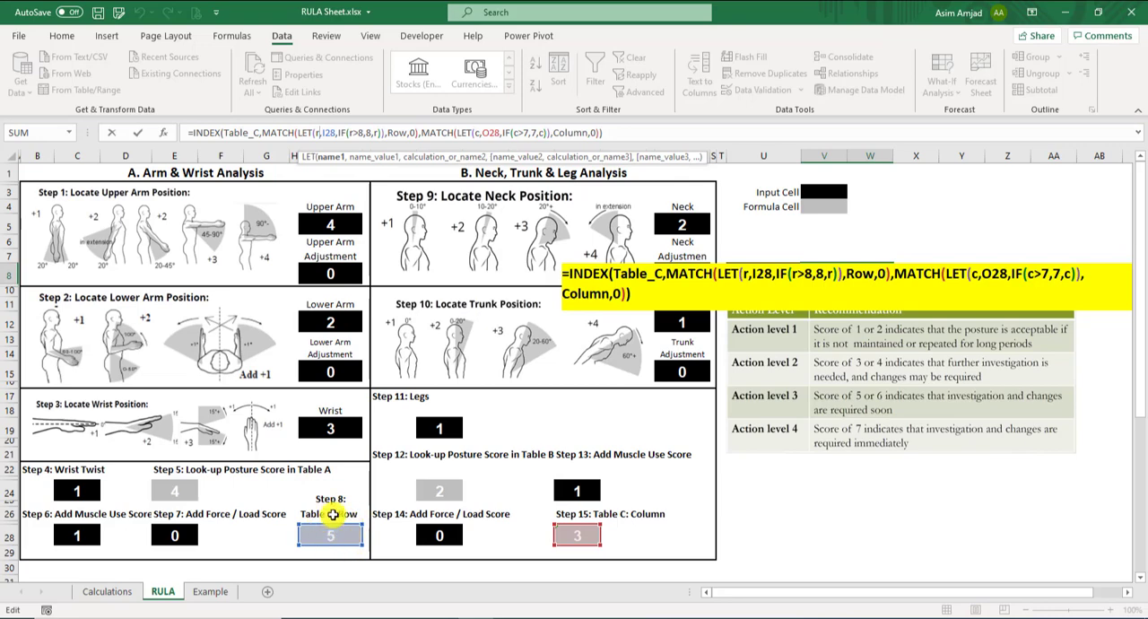
{"action": "left_click", "coordinate": [327, 133]}
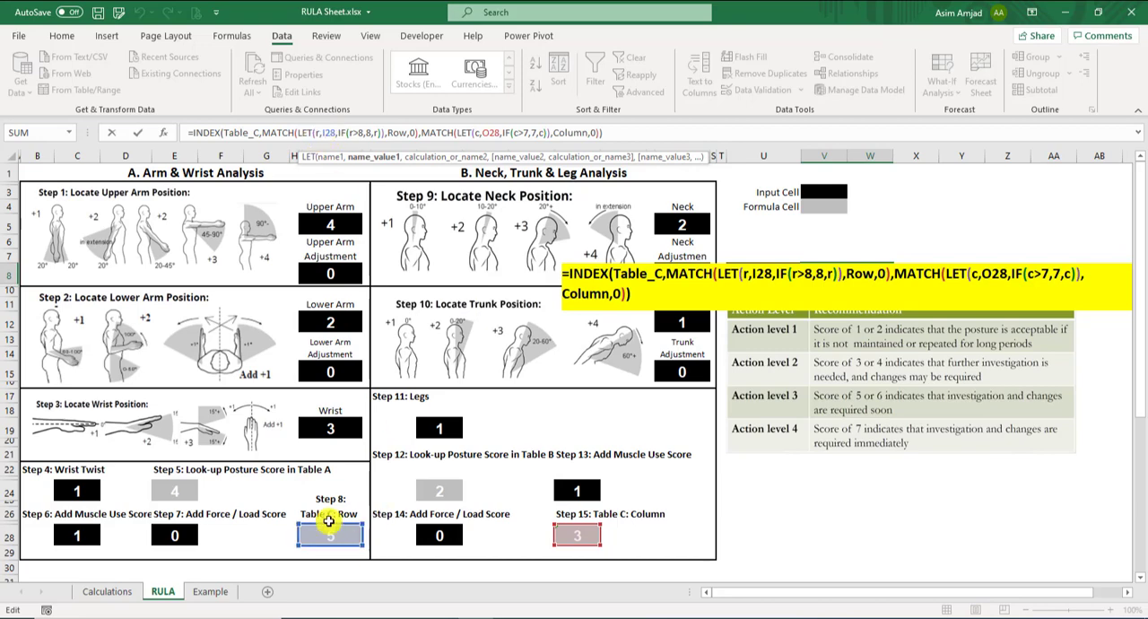
{"action": "left_click", "coordinate": [345, 133]}
{"action": "left_click", "coordinate": [358, 133]}
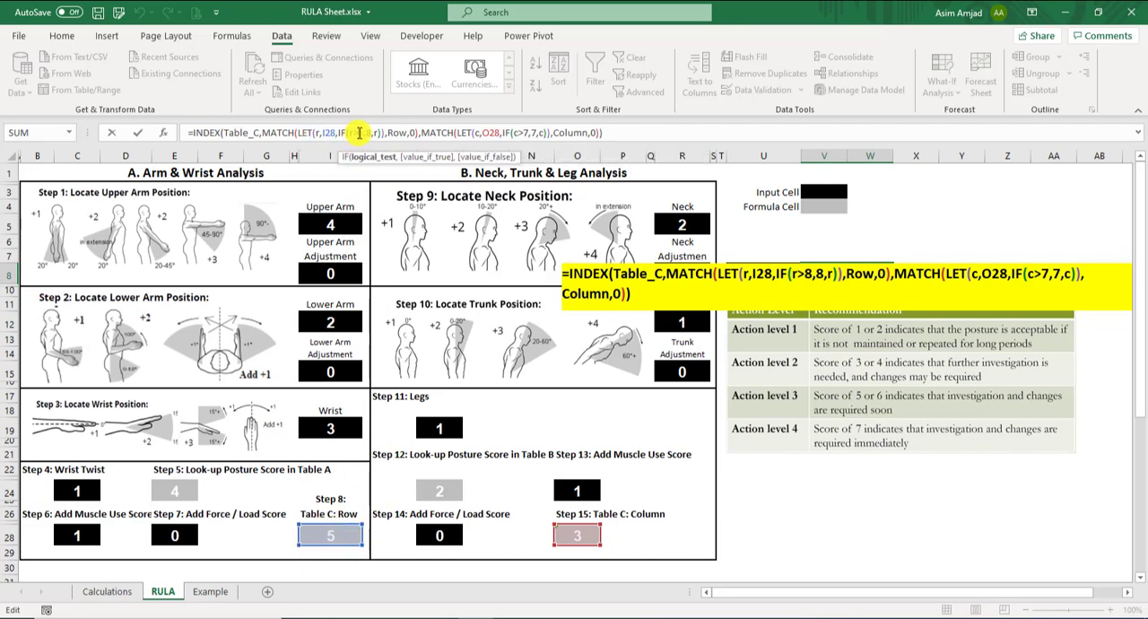
{"action": "left_click", "coordinate": [368, 133]}
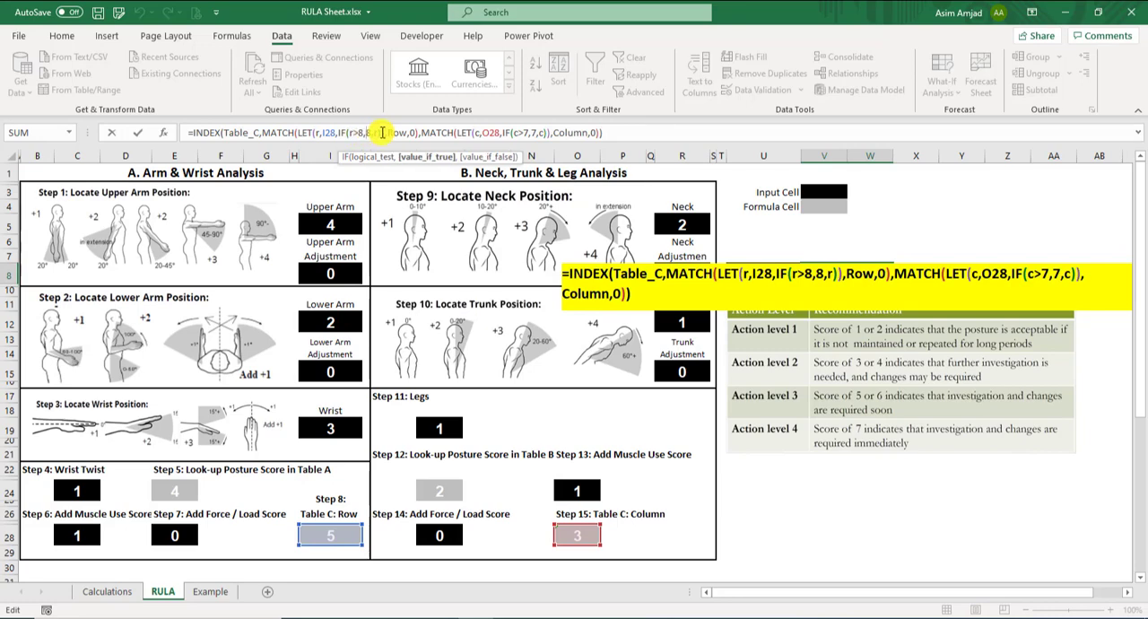
{"action": "left_click", "coordinate": [376, 133]}
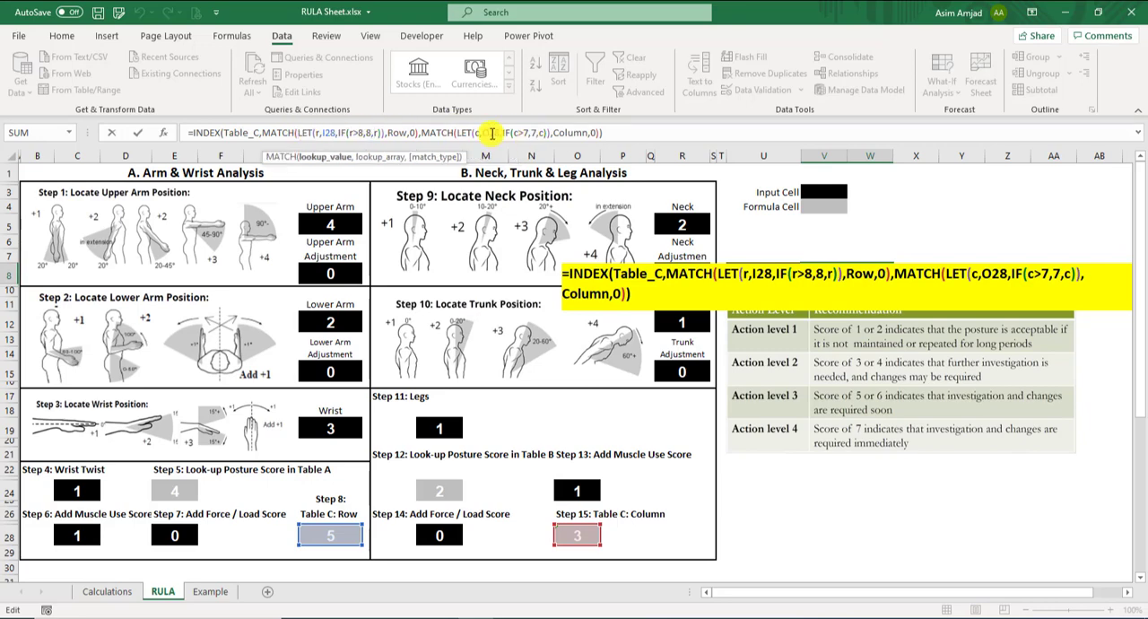
{"action": "left_click", "coordinate": [463, 132]}
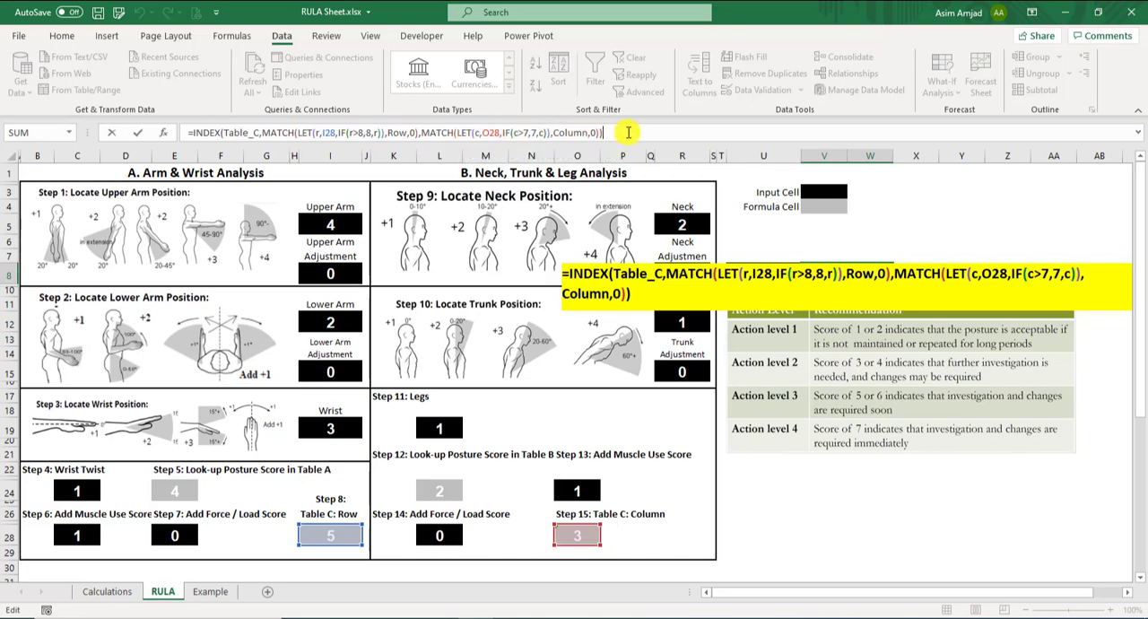
Highlight the whole Final Score formula and its INDEX row and column arguments, and close the cell without changes
{"action": "left_click_drag", "start_coordinate": [632, 133], "coordinate": [186, 142]}
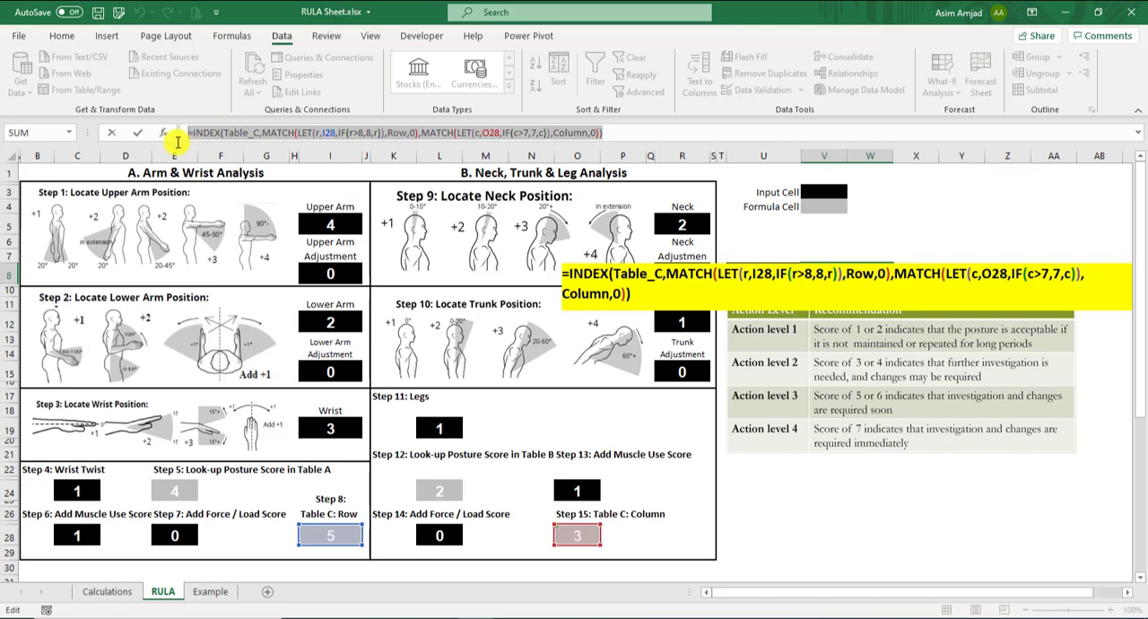
{"action": "left_click", "coordinate": [608, 133]}
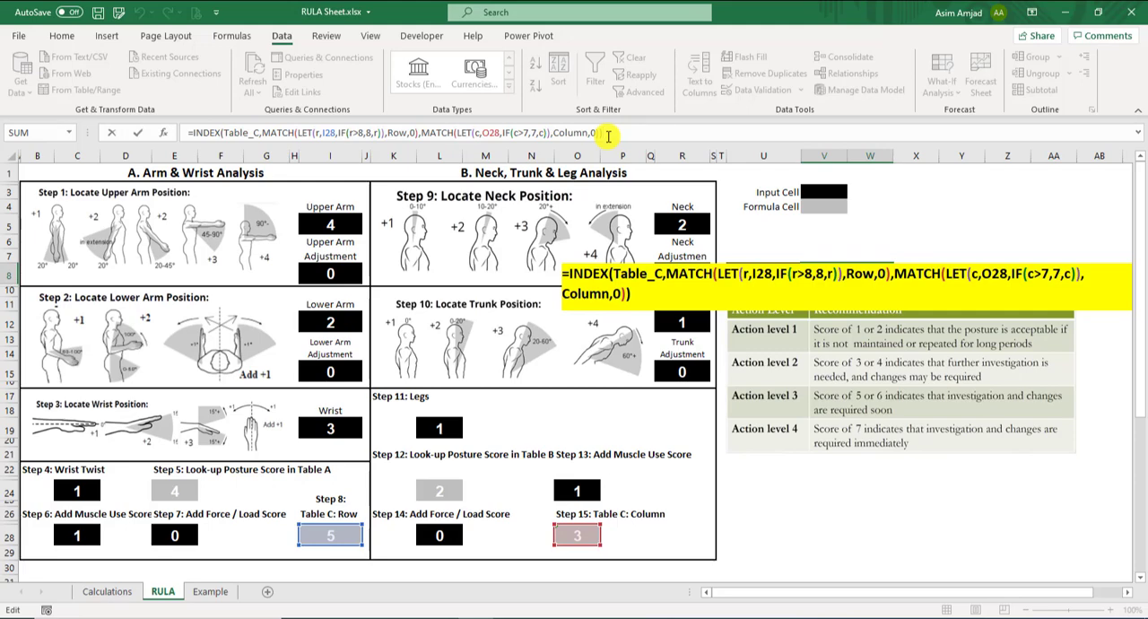
{"action": "left_click", "coordinate": [254, 133]}
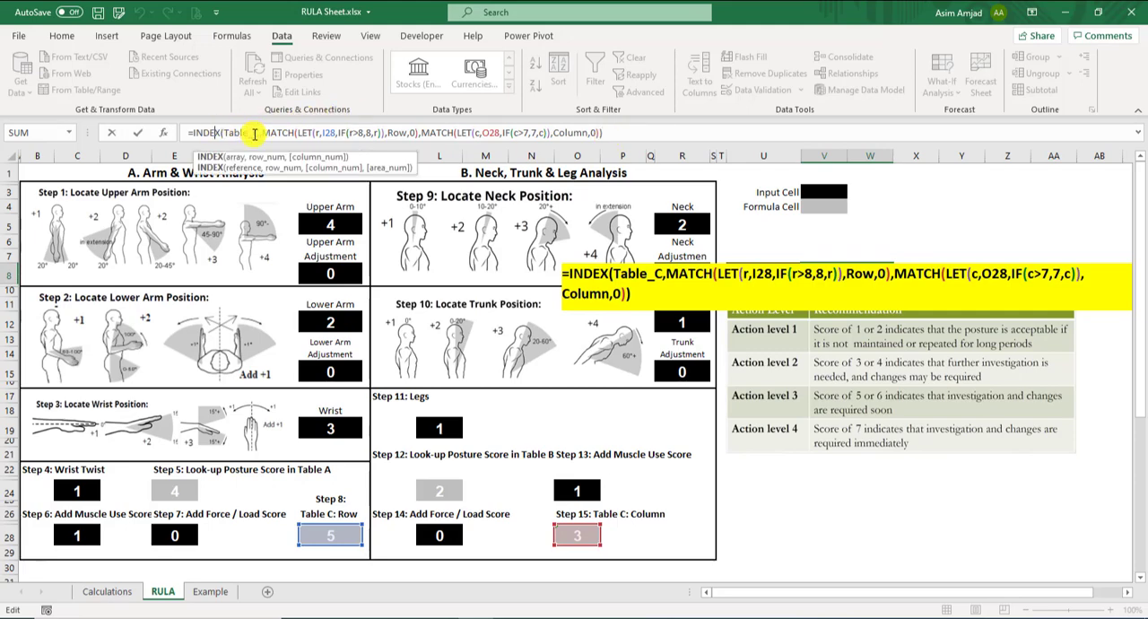
{"action": "left_click", "coordinate": [273, 157]}
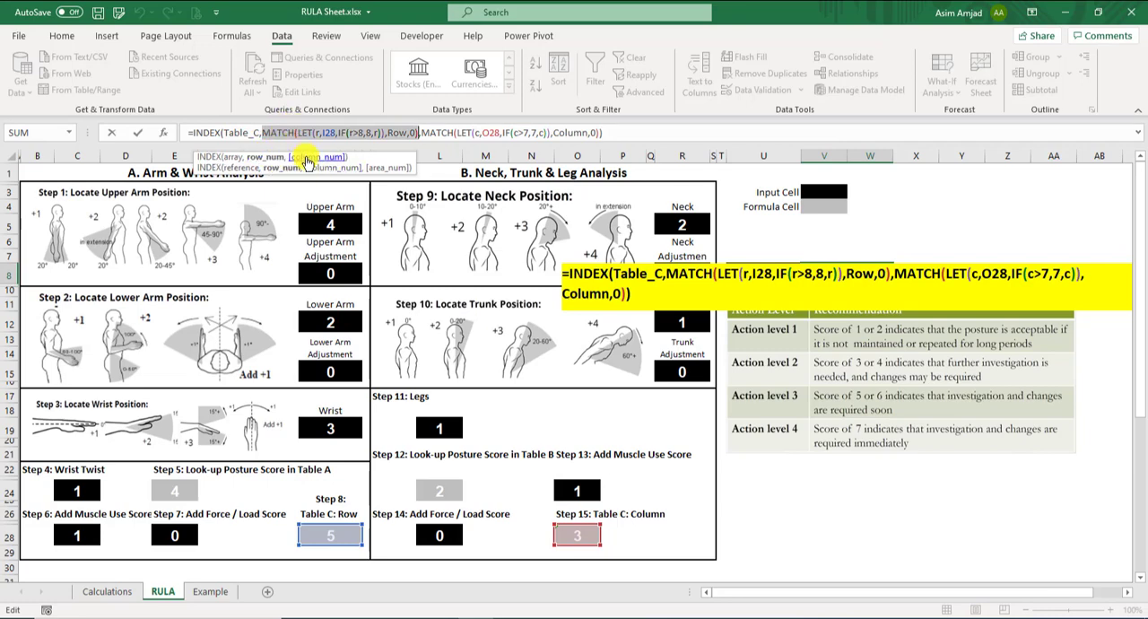
{"action": "left_click", "coordinate": [307, 158]}
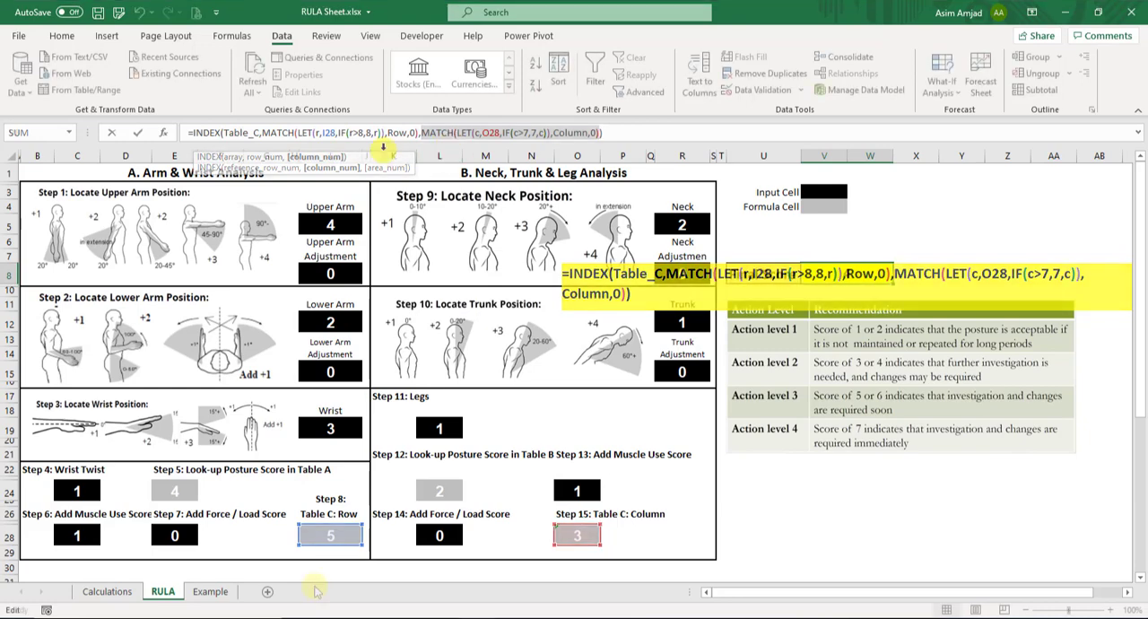
{"action": "key", "text": "Return"}
Compare the row and column limits of Table C on the Calculations sheet with the capped Score C formula in L29
{"action": "left_click", "coordinate": [106, 591]}
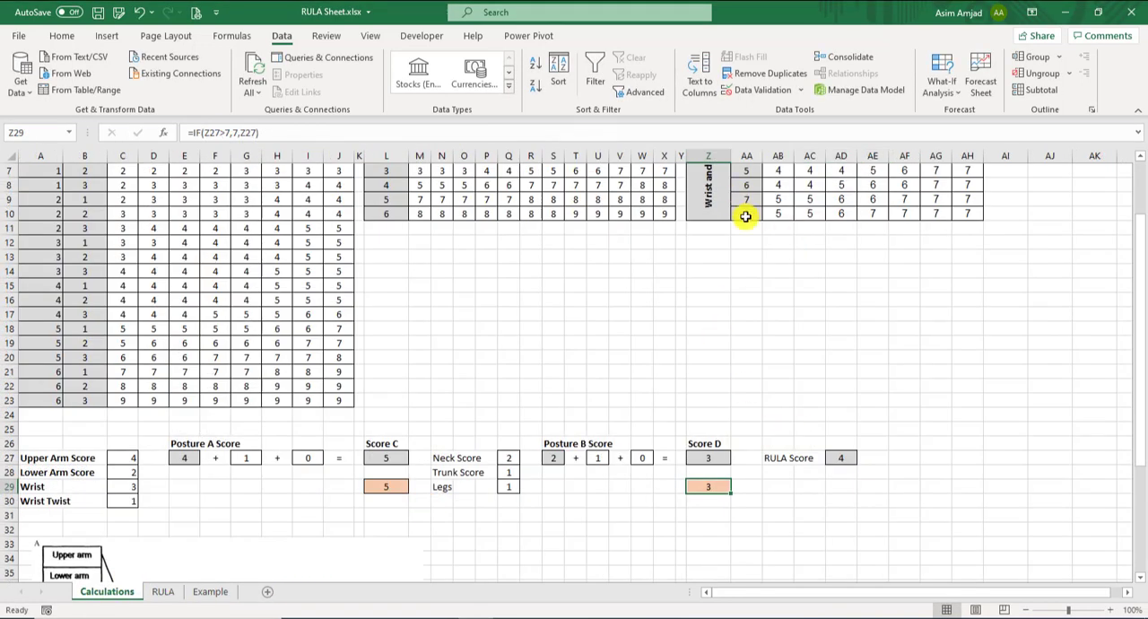
{"action": "scroll", "coordinate": [744, 219], "scroll_direction": "up", "scroll_amount": 2}
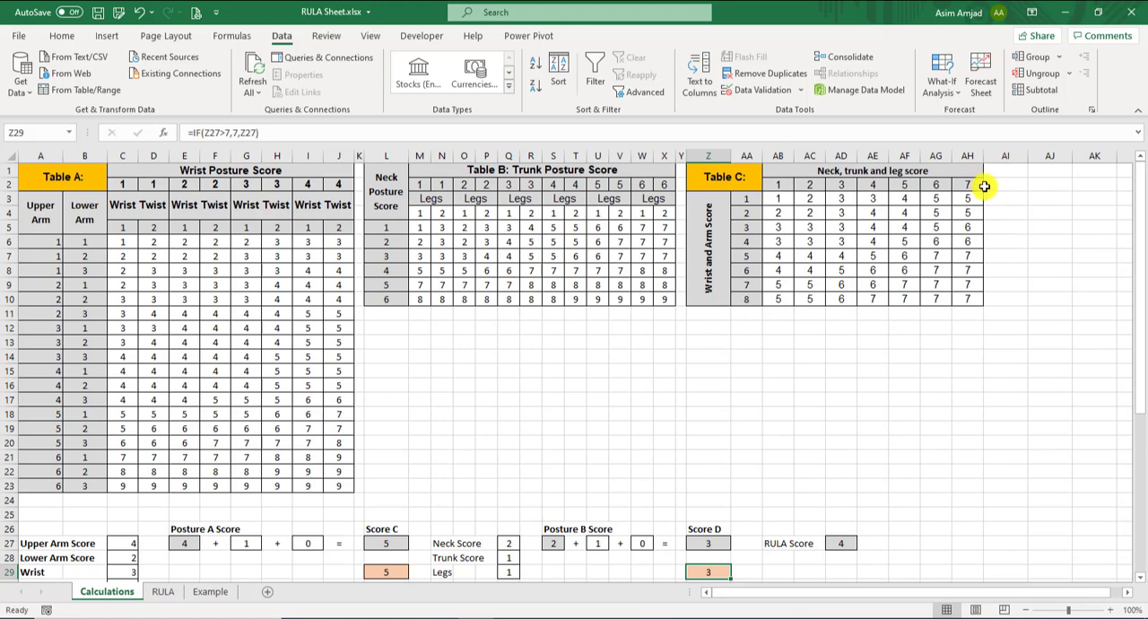
{"action": "scroll", "coordinate": [598, 435], "scroll_direction": "down", "scroll_amount": 2}
{"action": "left_click", "coordinate": [391, 486]}
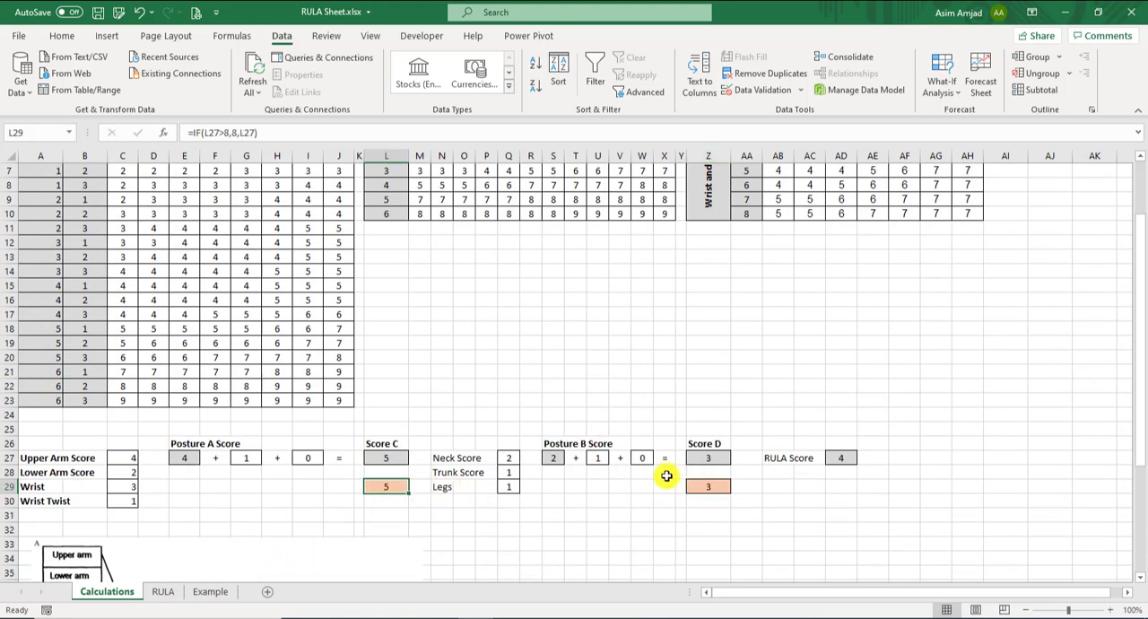
Review the LET-based Final Score formula on the RULA sheet once more, close it without changes, and leave V8 selected
{"action": "left_click", "coordinate": [162, 593]}
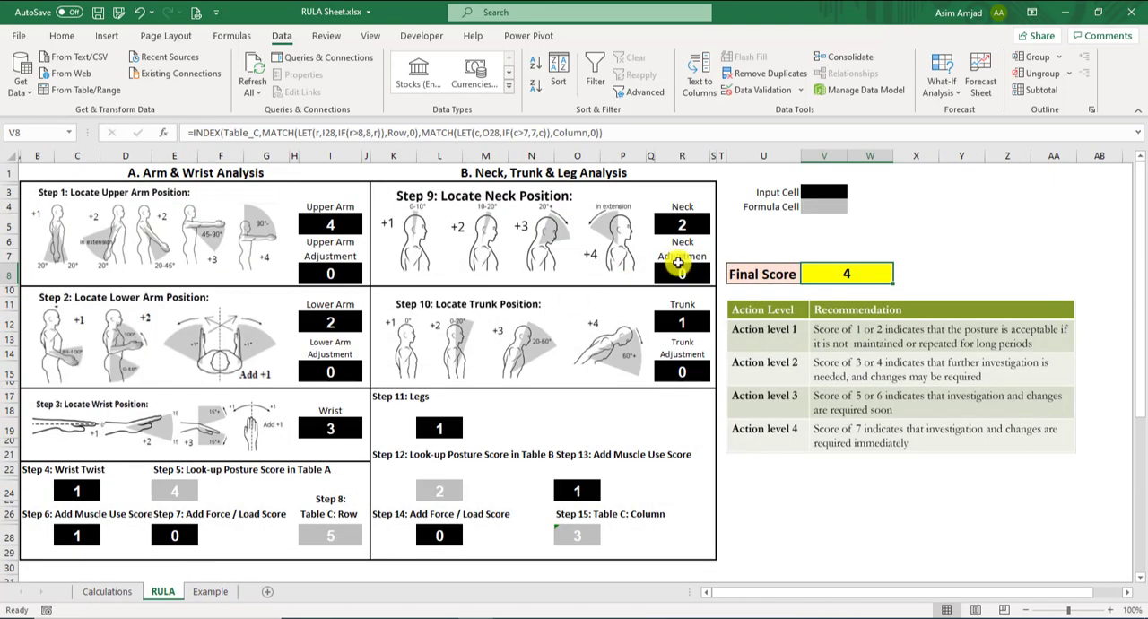
{"action": "double_click", "coordinate": [822, 272]}
{"action": "left_click", "coordinate": [738, 279]}
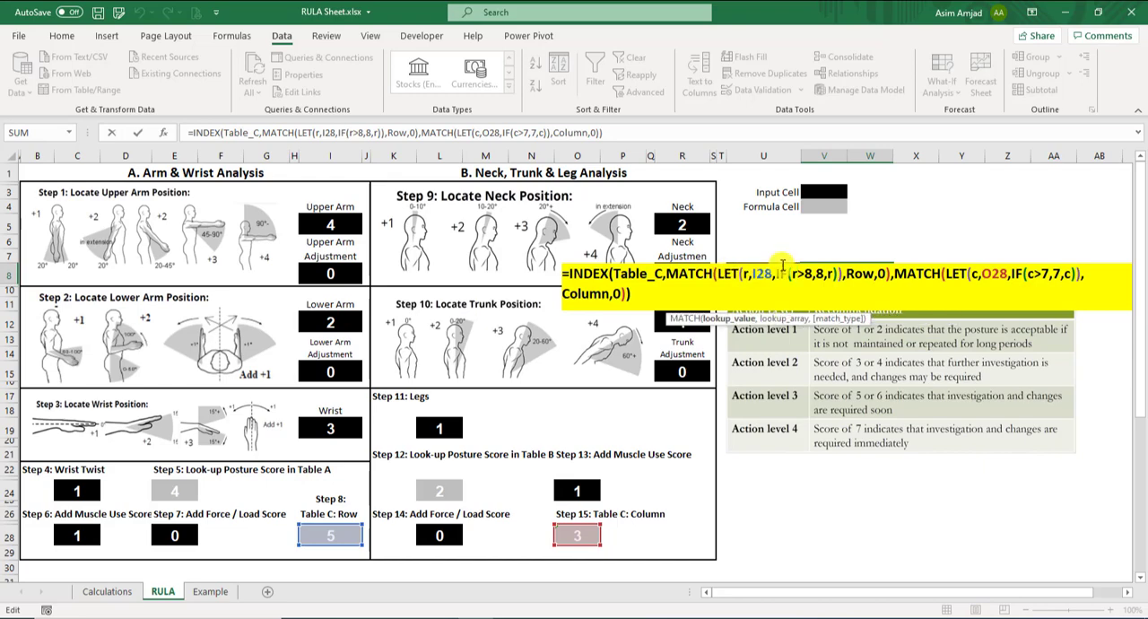
{"action": "key", "text": "Return"}
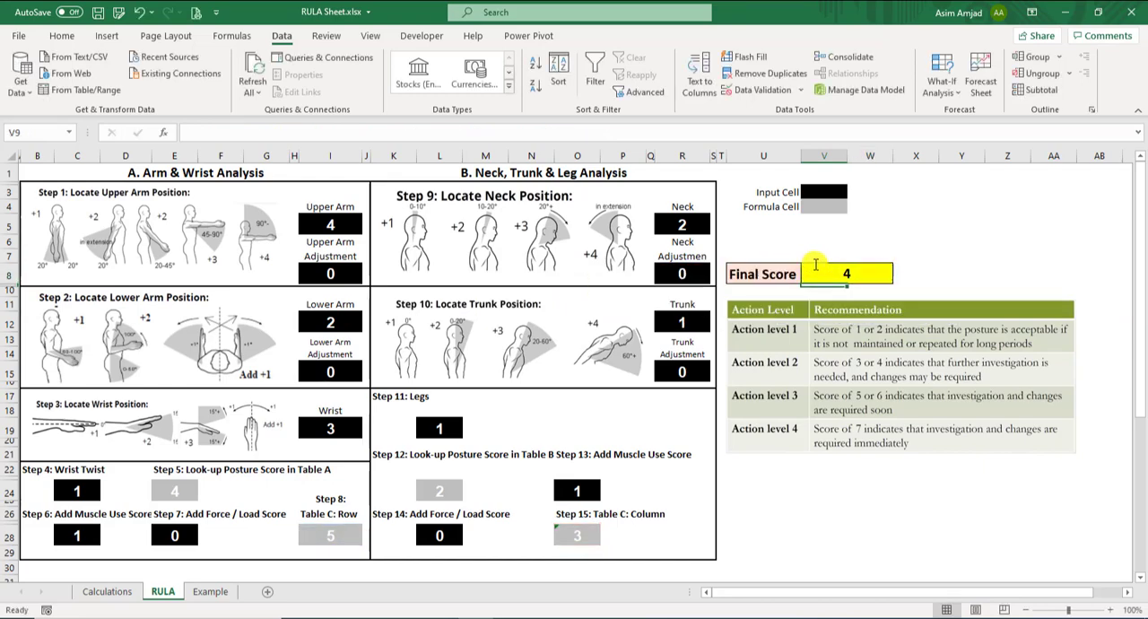
{"action": "left_click", "coordinate": [844, 263]}
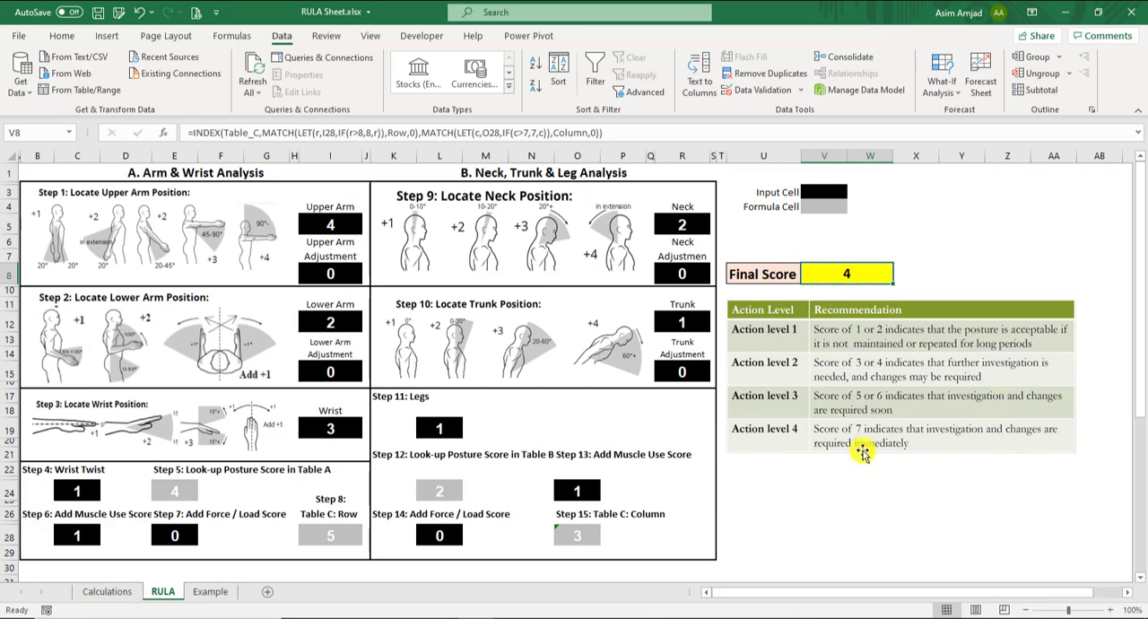
Set the Upper Arm score in Step 1 to 2 and its Upper Arm Adjustment to 1
{"action": "left_click", "coordinate": [754, 528]}
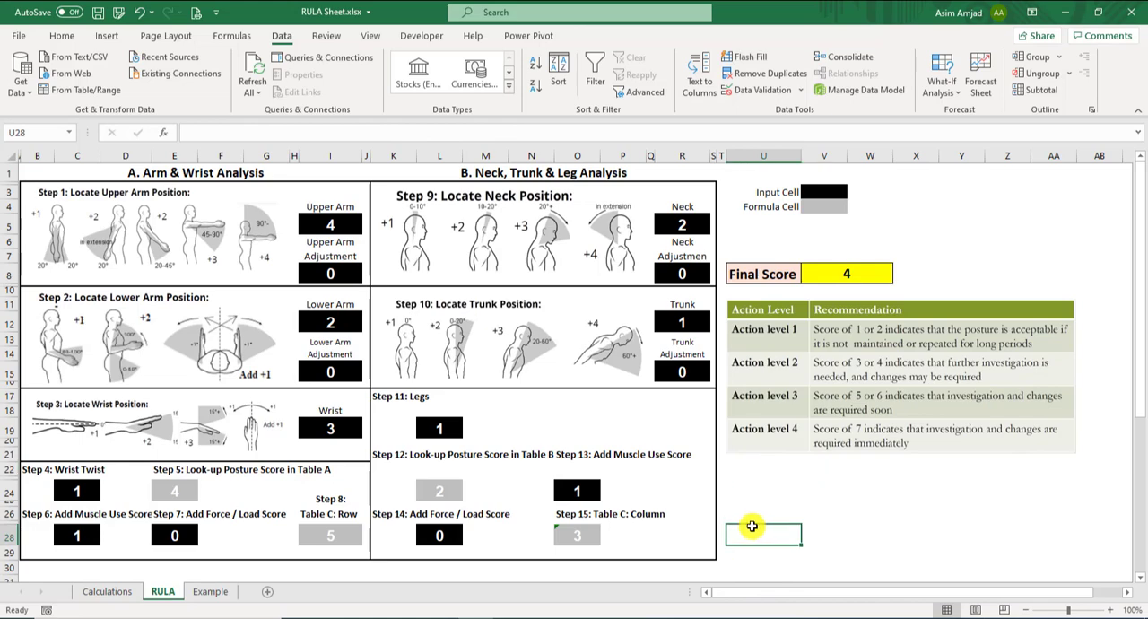
{"action": "left_click", "coordinate": [329, 227]}
{"action": "left_click", "coordinate": [368, 226]}
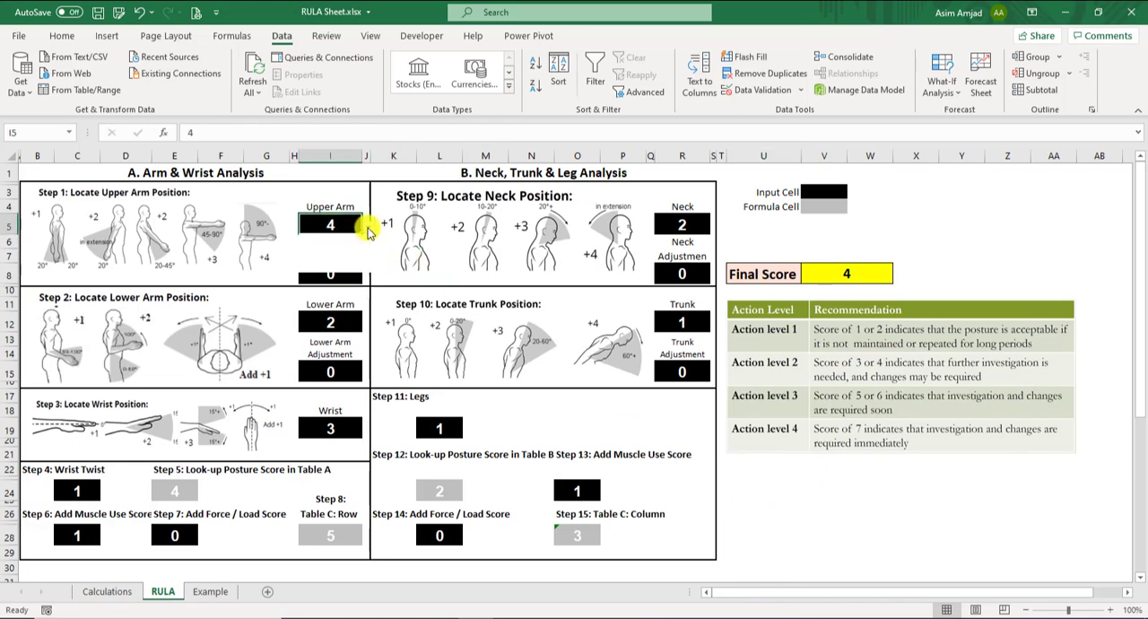
{"action": "left_click", "coordinate": [350, 252]}
{"action": "left_click", "coordinate": [346, 271]}
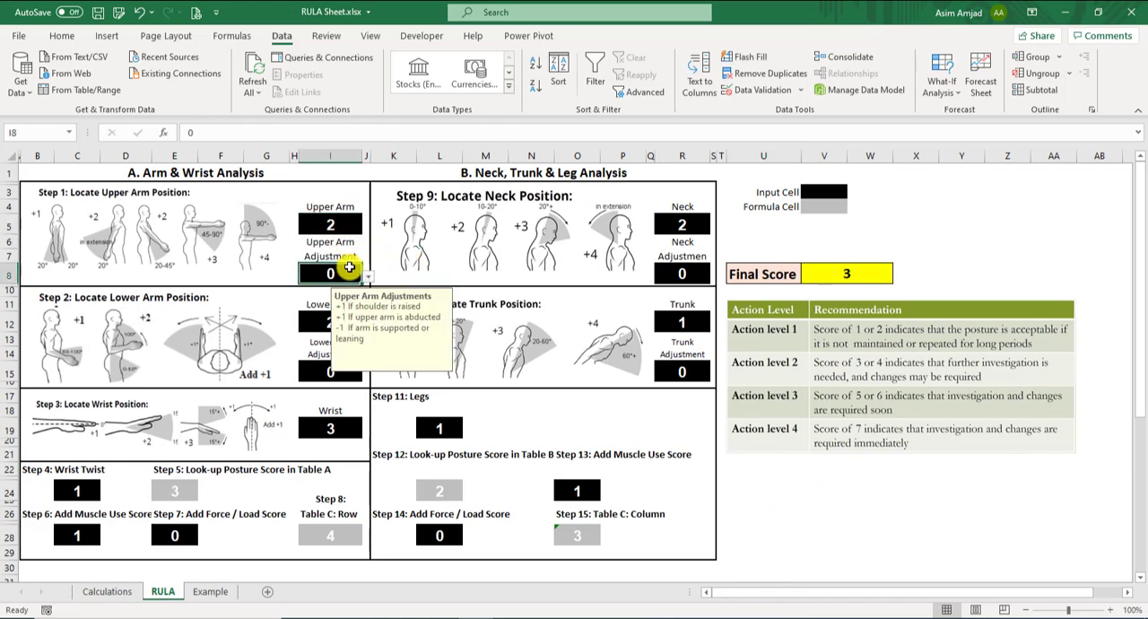
{"action": "left_click", "coordinate": [368, 276]}
{"action": "left_click", "coordinate": [344, 307]}
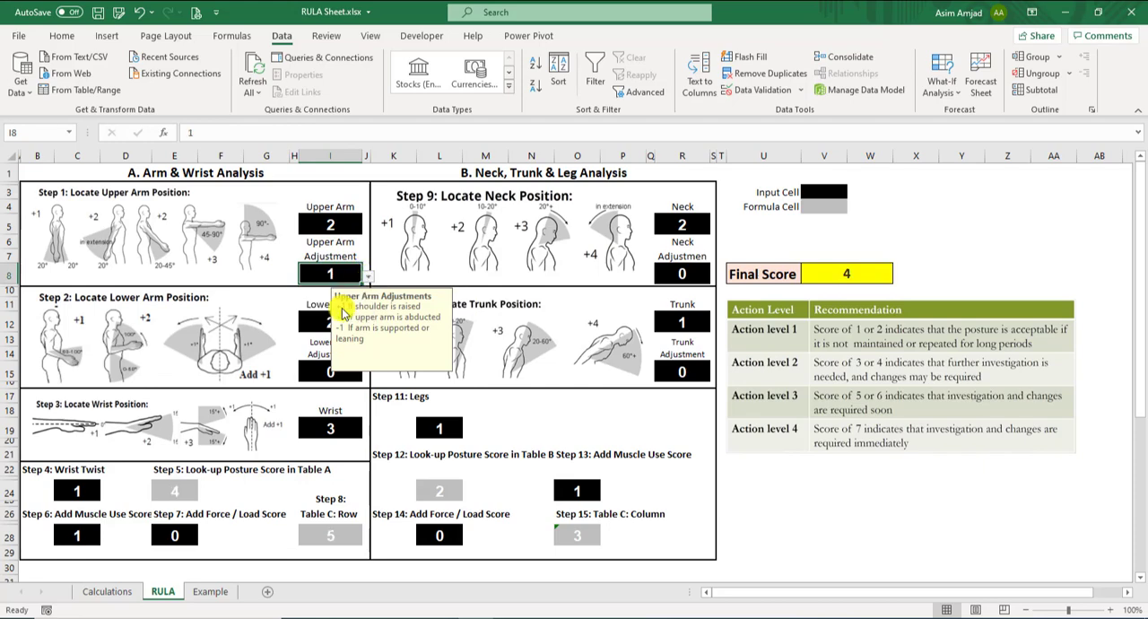
Set the Lower Arm score in Step 2 to 1
{"action": "left_click", "coordinate": [325, 324]}
{"action": "left_click", "coordinate": [368, 325]}
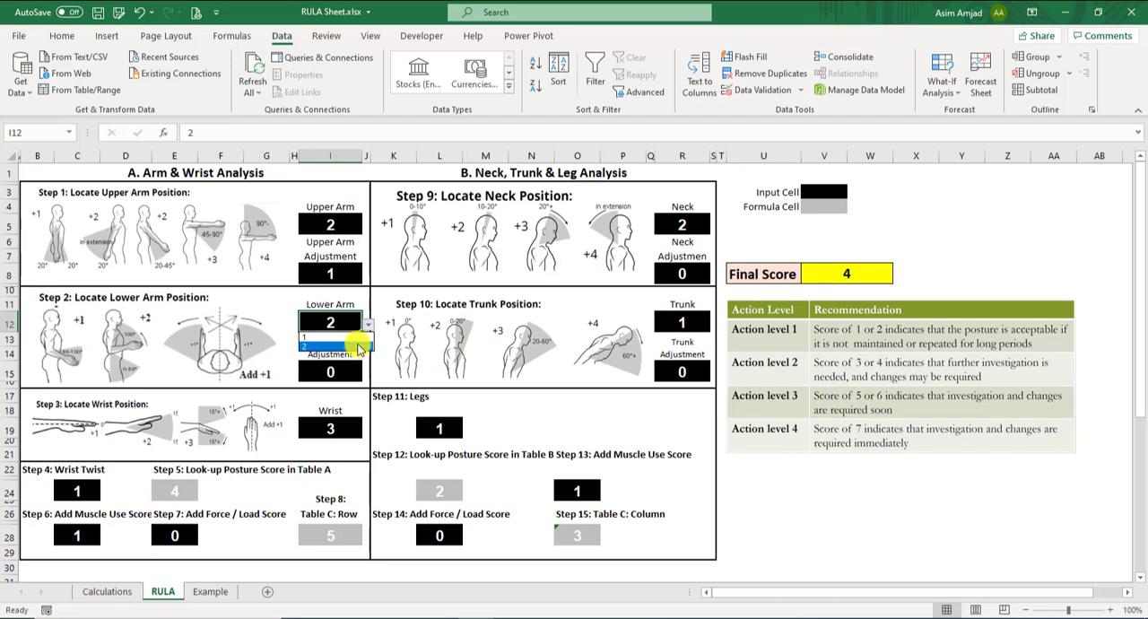
{"action": "left_click", "coordinate": [358, 347]}
{"action": "left_click", "coordinate": [368, 325]}
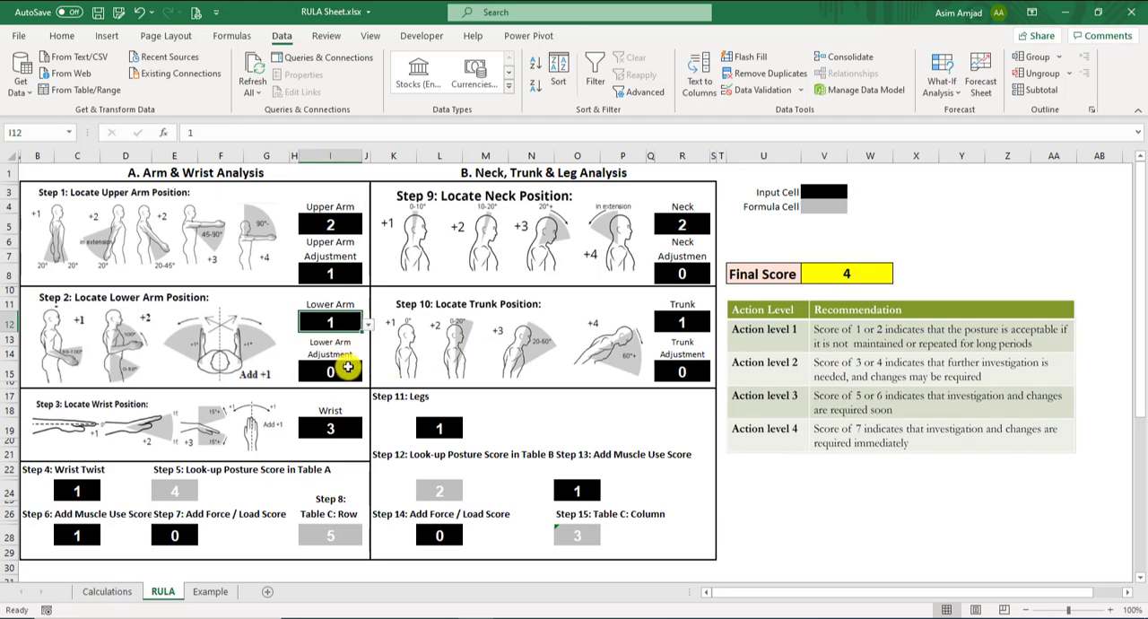
{"action": "left_click", "coordinate": [345, 347]}
Set the Wrist score in Step 3 to 4
{"action": "scroll", "coordinate": [244, 439], "scroll_direction": "down", "scroll_amount": 2}
{"action": "left_click", "coordinate": [330, 343]}
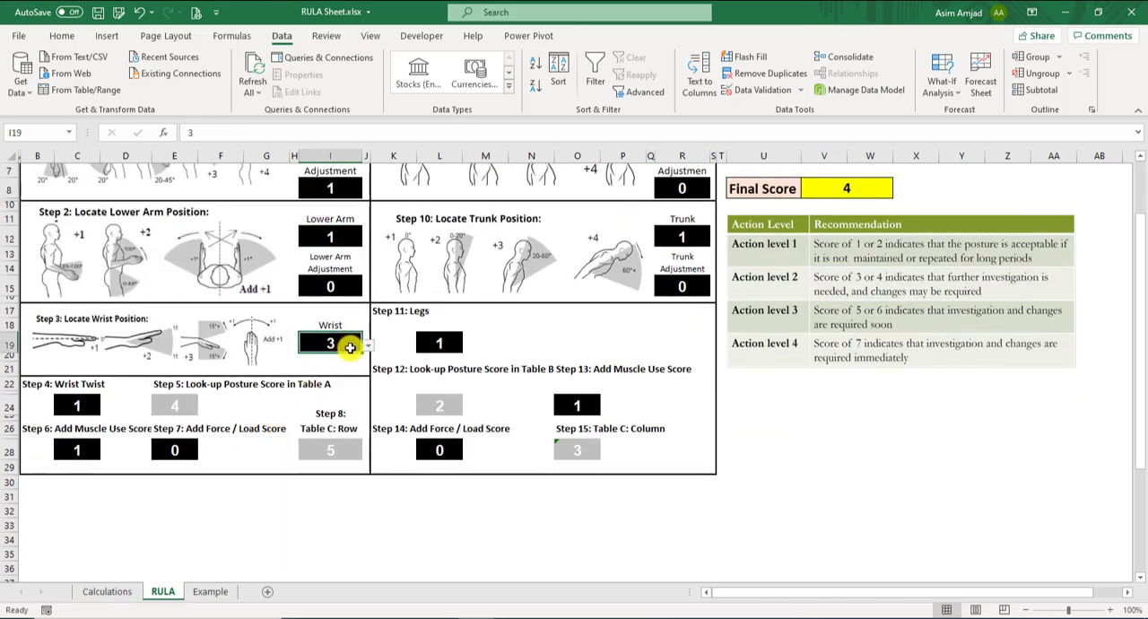
{"action": "left_click", "coordinate": [368, 346]}
{"action": "left_click", "coordinate": [348, 385]}
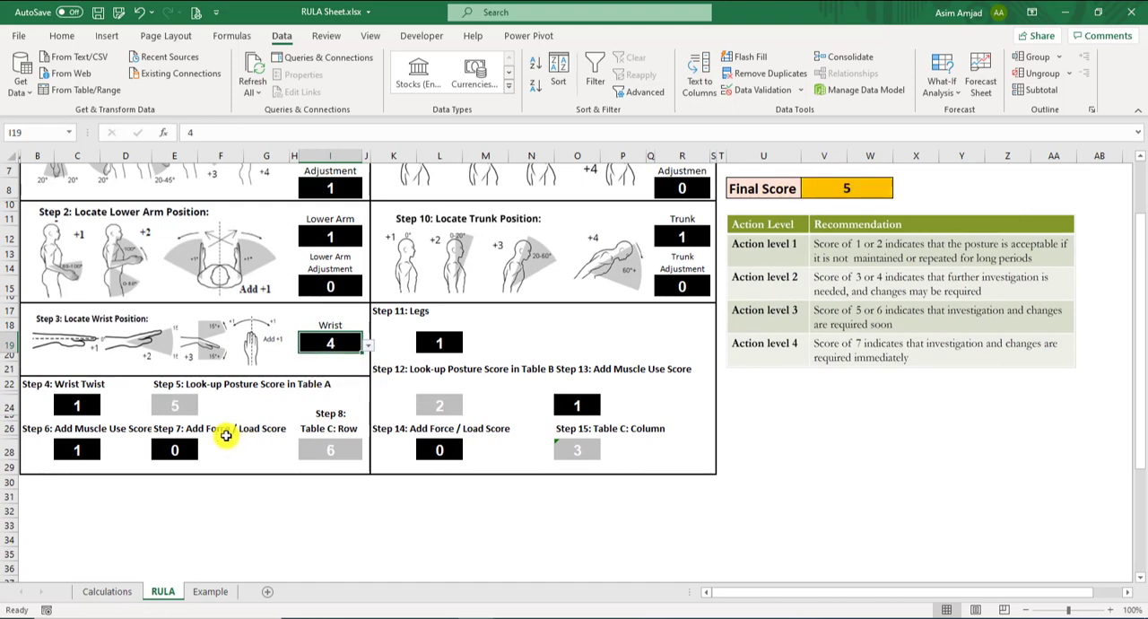
Check the Step 6 muscle use guidance and set the Step 7 Force / Load Score to 2
{"action": "left_click", "coordinate": [78, 451]}
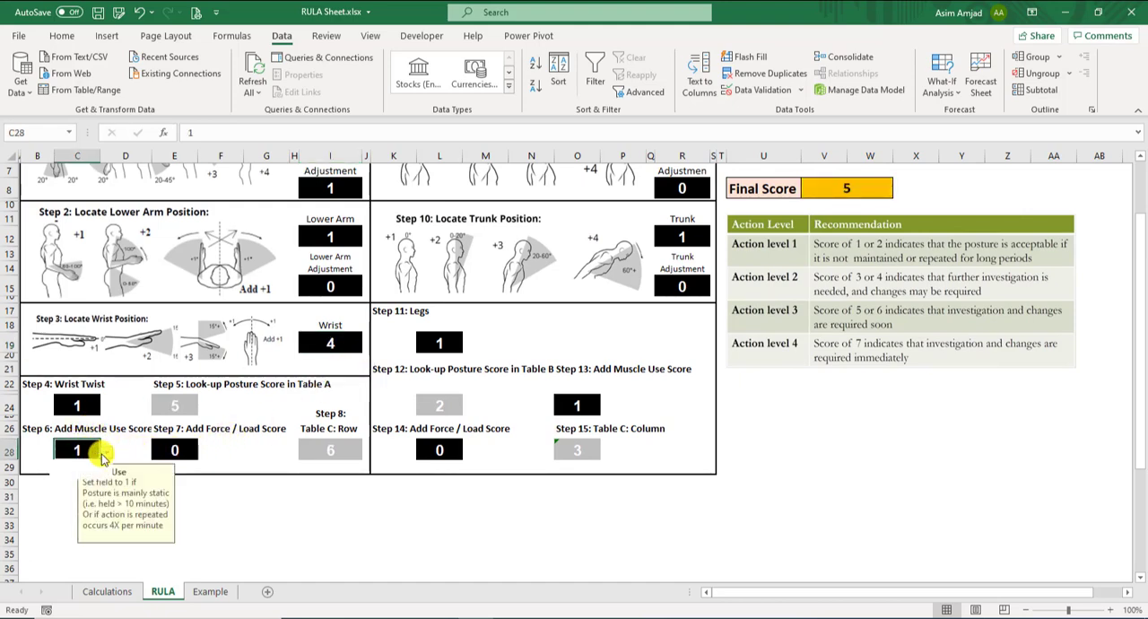
{"action": "left_click", "coordinate": [81, 473]}
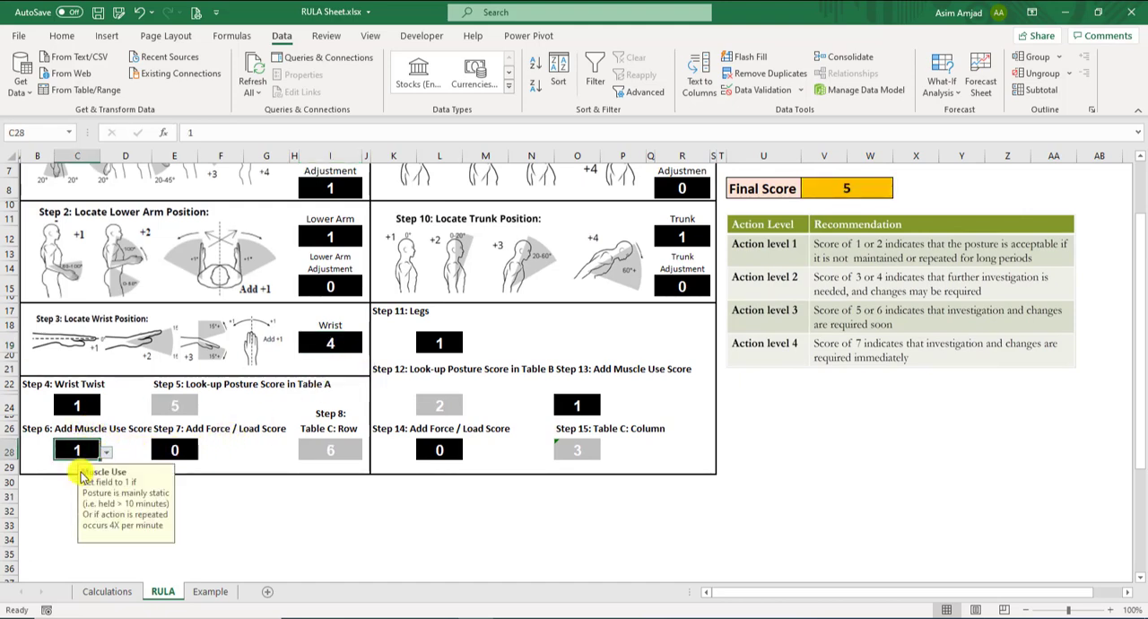
{"action": "left_click", "coordinate": [171, 440]}
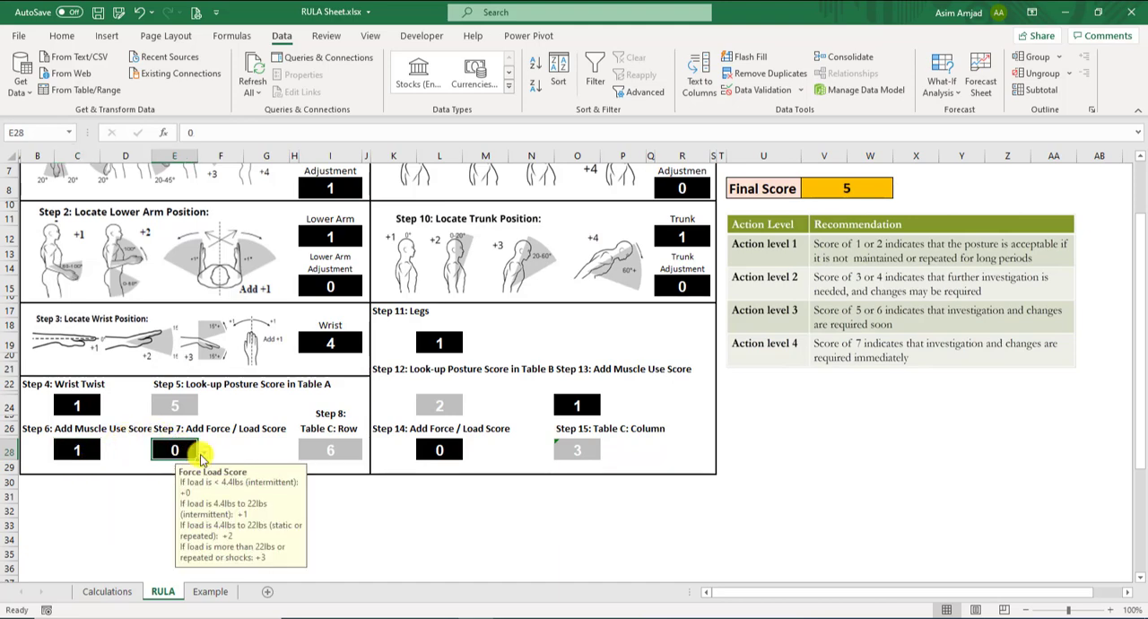
{"action": "left_click", "coordinate": [205, 453]}
{"action": "left_click", "coordinate": [183, 485]}
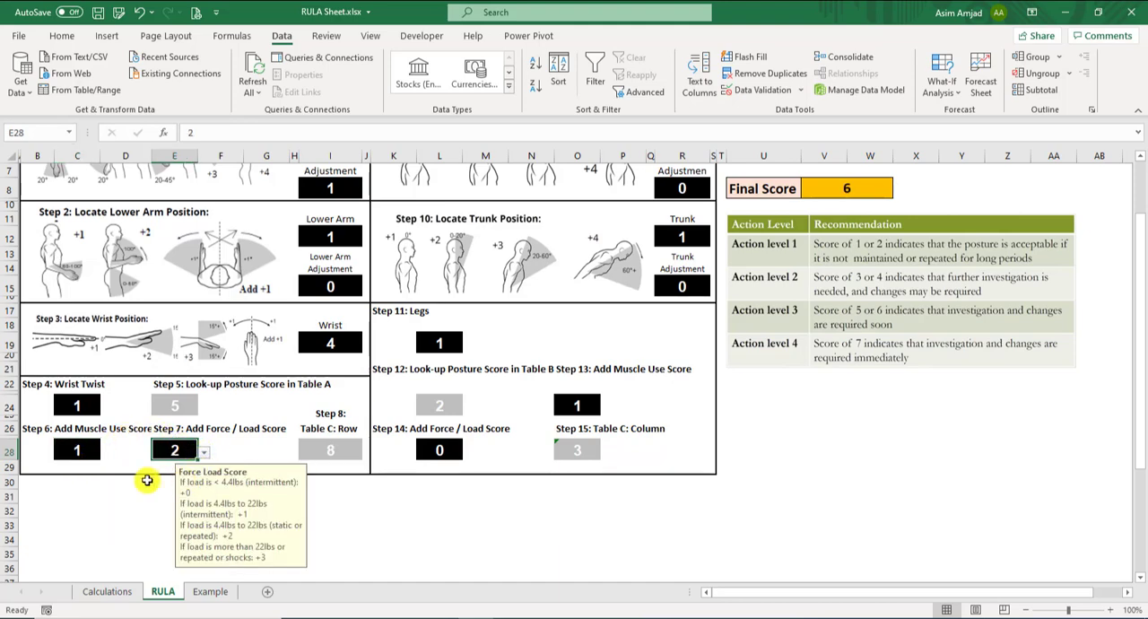
Select the Table C row score in I28 and set the Step 4 Wrist Twist score to 2
{"action": "left_click", "coordinate": [335, 452]}
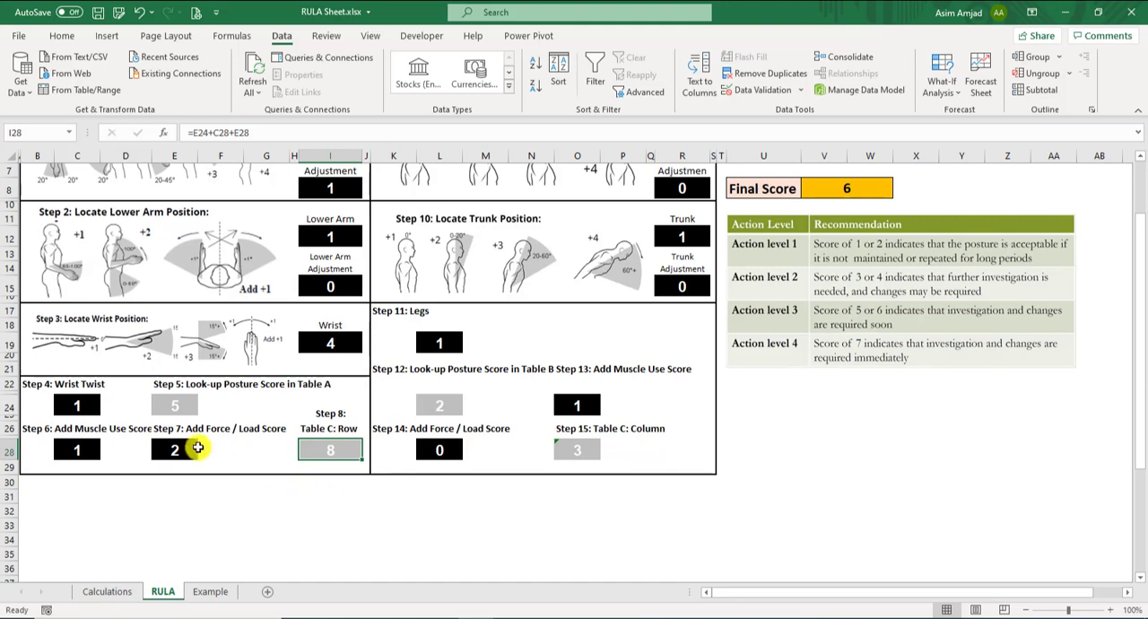
{"action": "left_click", "coordinate": [92, 405]}
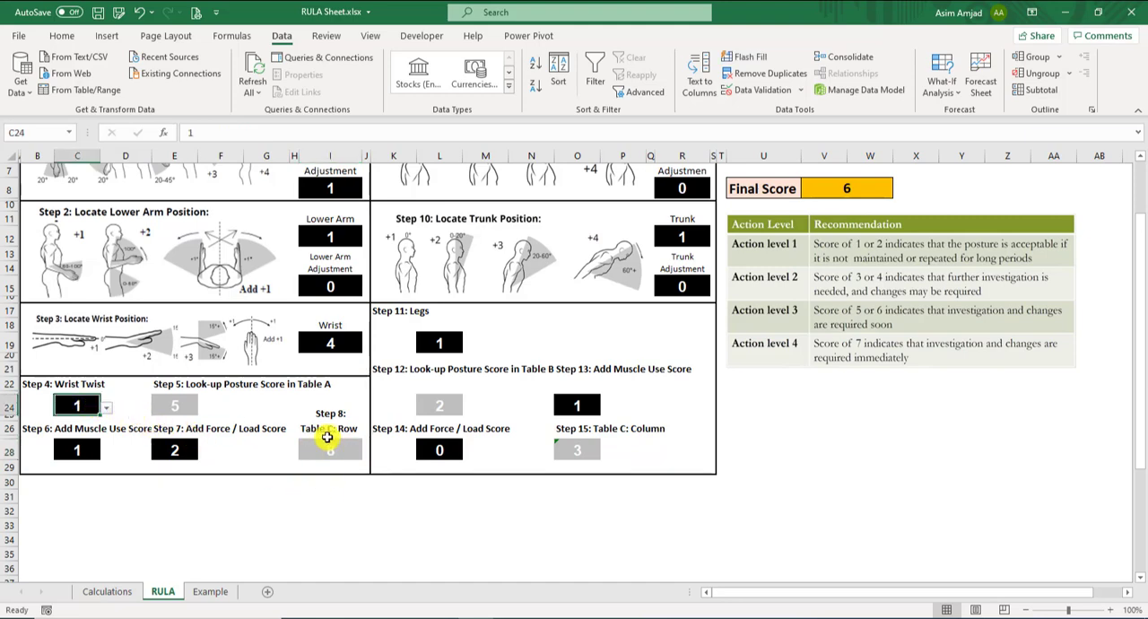
{"action": "left_click", "coordinate": [106, 408]}
{"action": "left_click", "coordinate": [96, 430]}
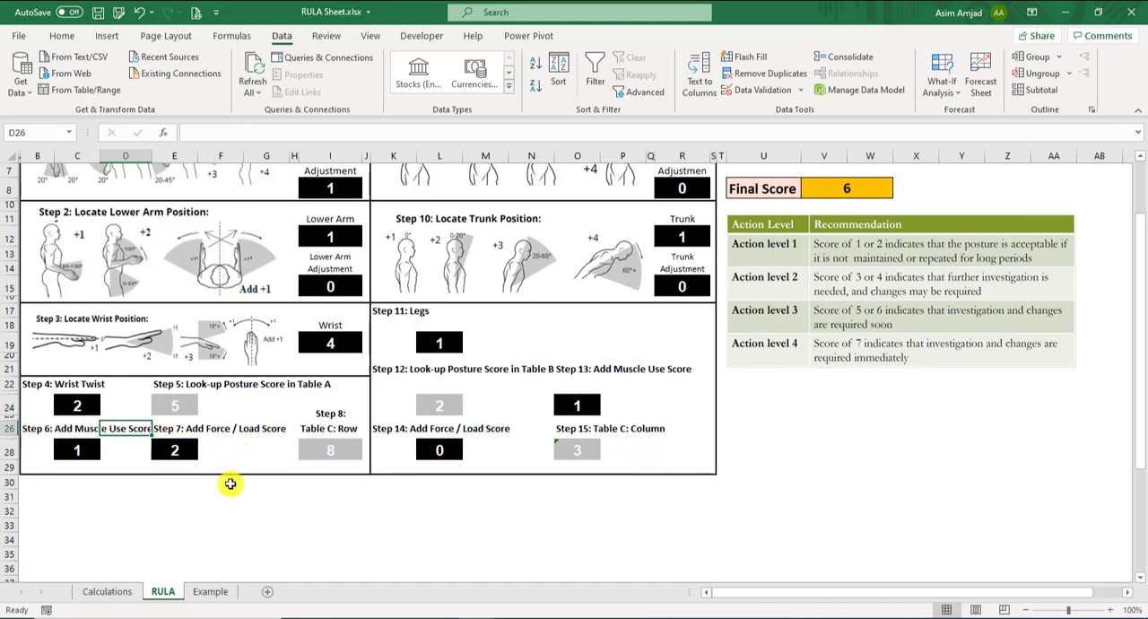
Trace the cells summed by the Table C row formula in I28 and close it without changes
{"action": "left_click", "coordinate": [324, 449]}
{"action": "double_click", "coordinate": [324, 448]}
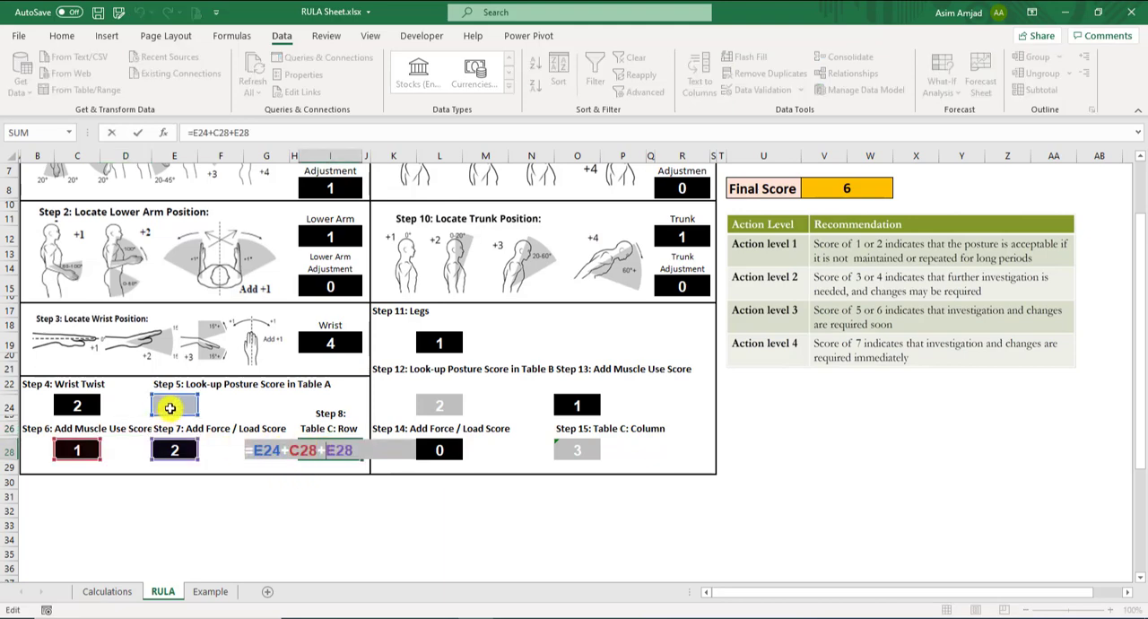
{"action": "key", "text": "Escape"}
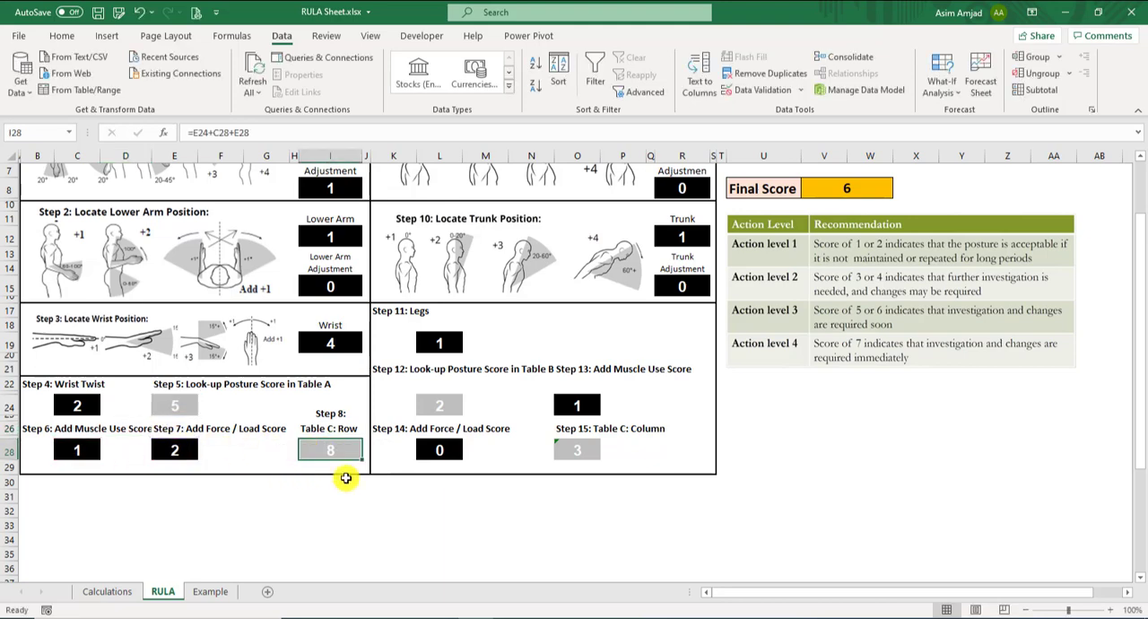
Set the Lower Arm score to 2 and the Upper Arm score to 4, leaving the Table C row score selected
{"action": "scroll", "coordinate": [333, 453], "scroll_direction": "up", "scroll_amount": 1}
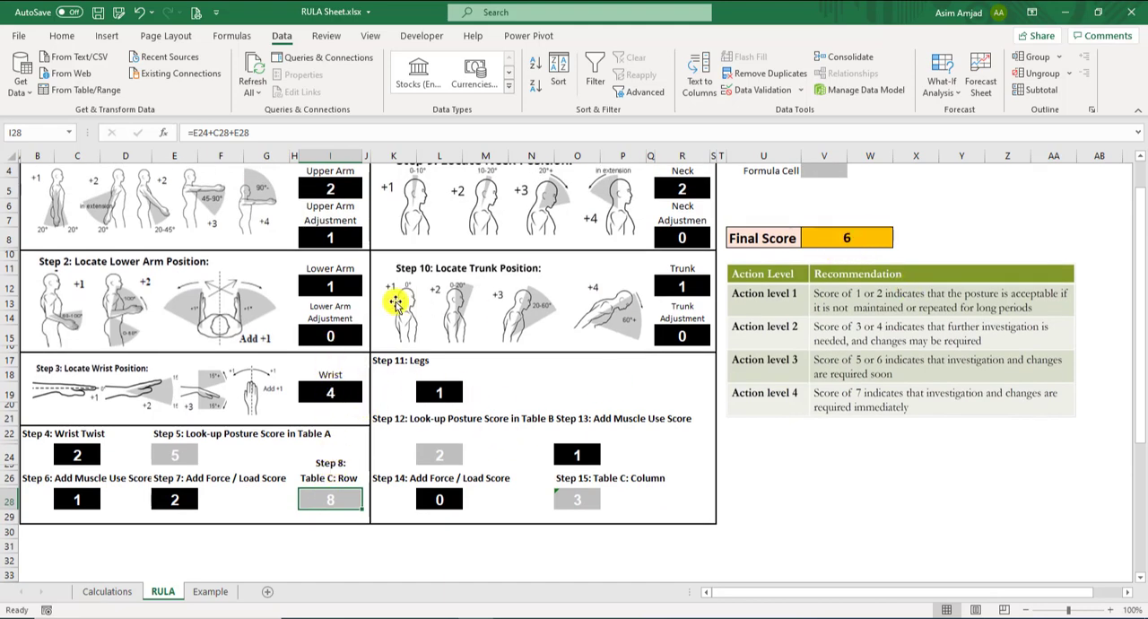
{"action": "left_click", "coordinate": [357, 287]}
{"action": "left_click", "coordinate": [368, 287]}
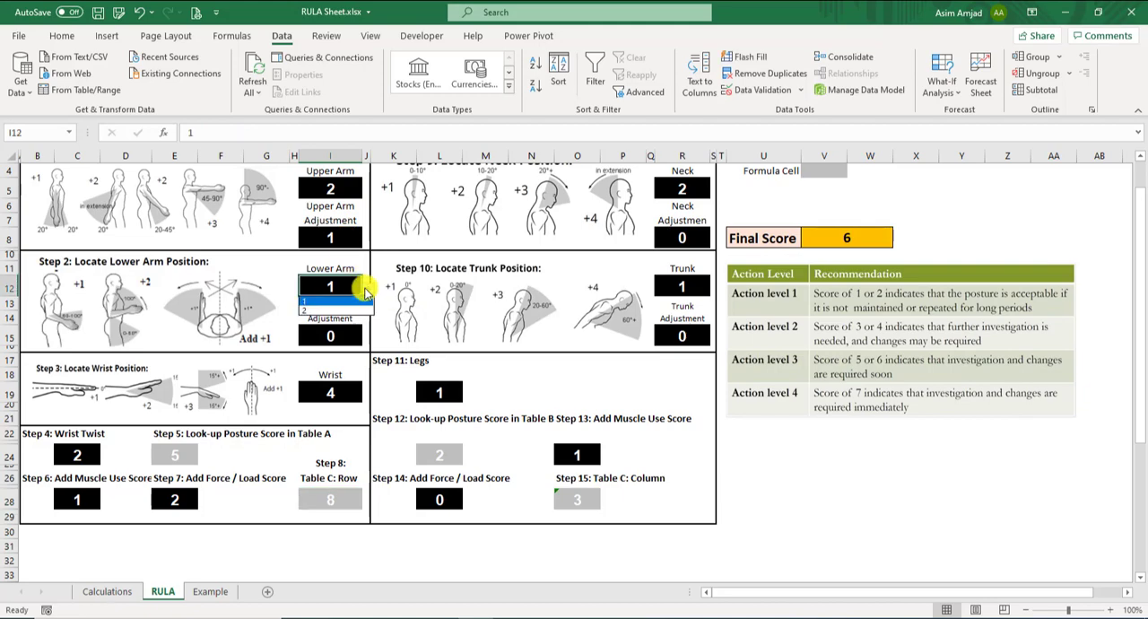
{"action": "left_click", "coordinate": [341, 318]}
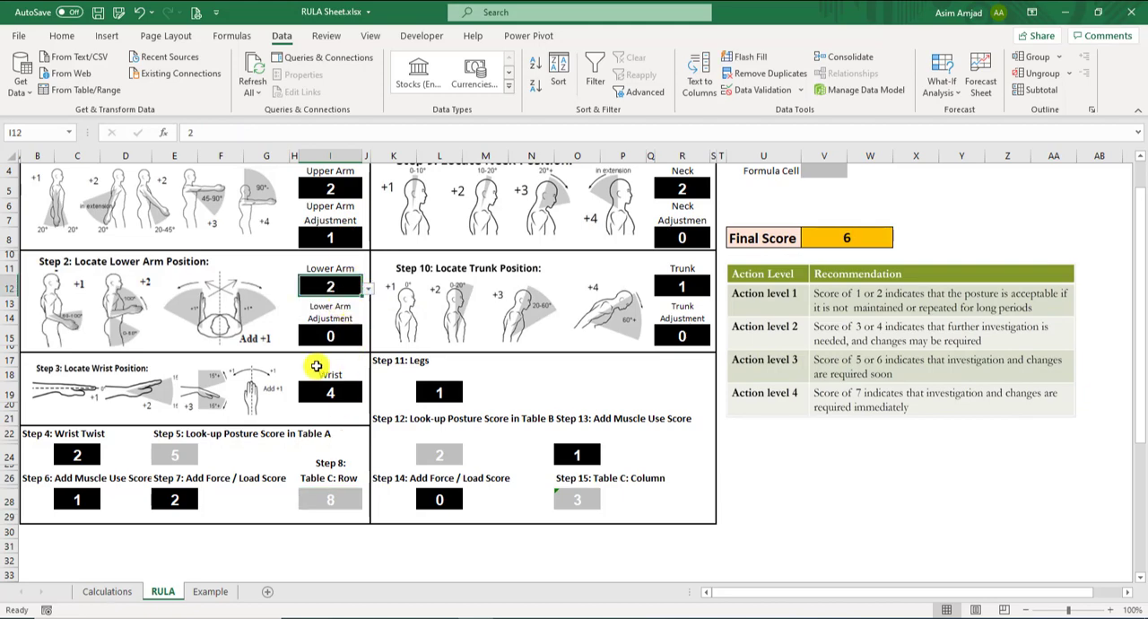
{"action": "scroll", "coordinate": [333, 353], "scroll_direction": "up", "scroll_amount": 1}
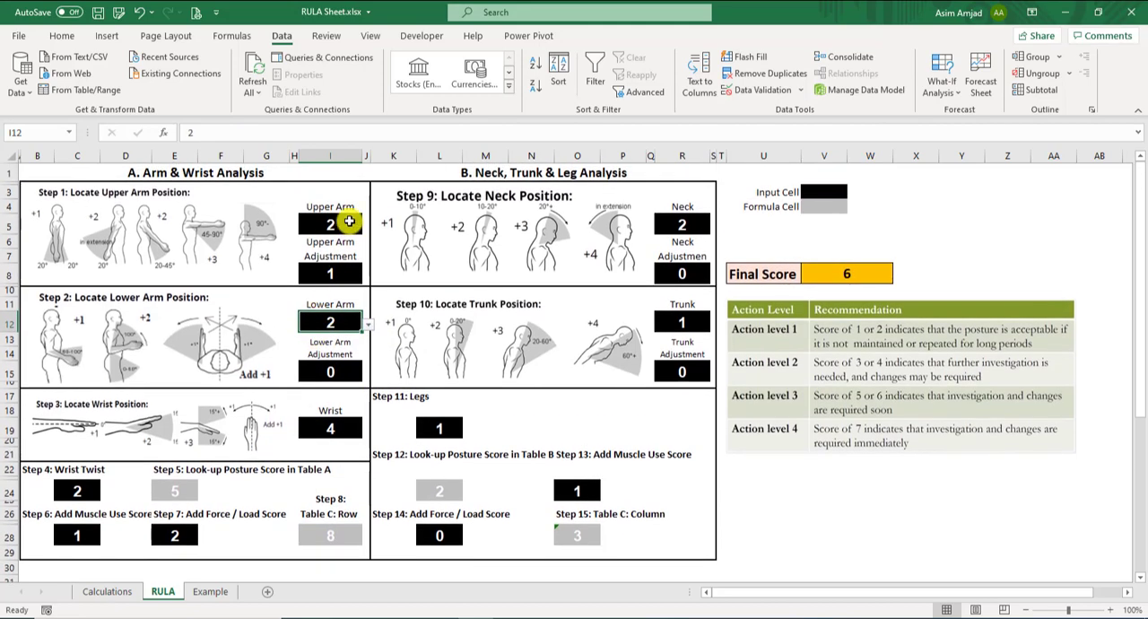
{"action": "left_click", "coordinate": [348, 224]}
{"action": "left_click", "coordinate": [368, 224]}
{"action": "left_click", "coordinate": [337, 267]}
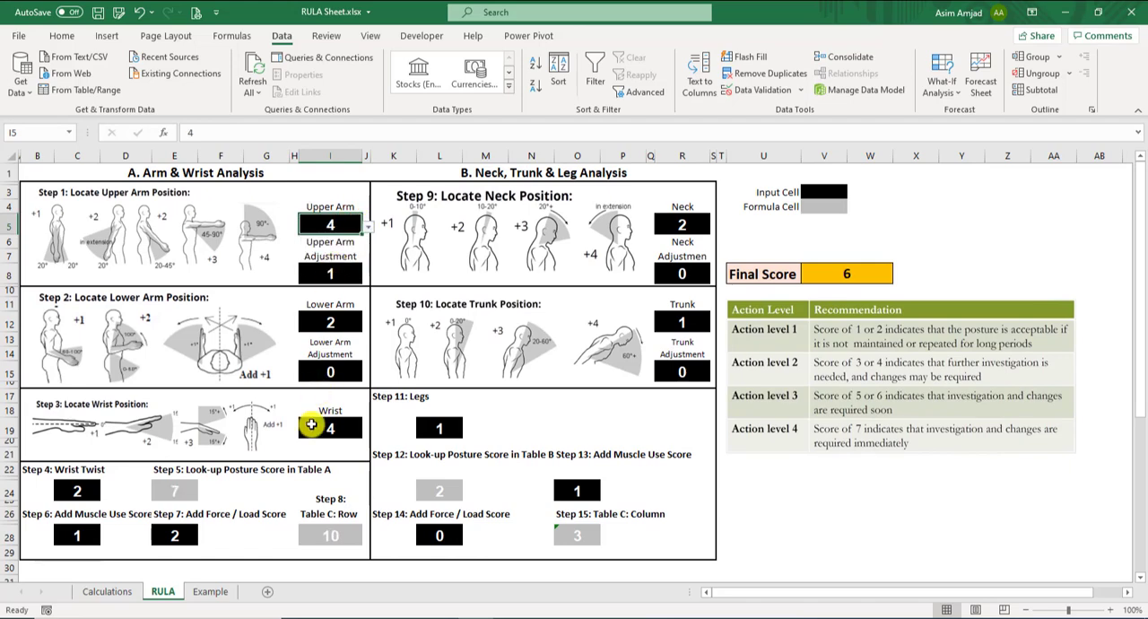
{"action": "left_click", "coordinate": [332, 532]}
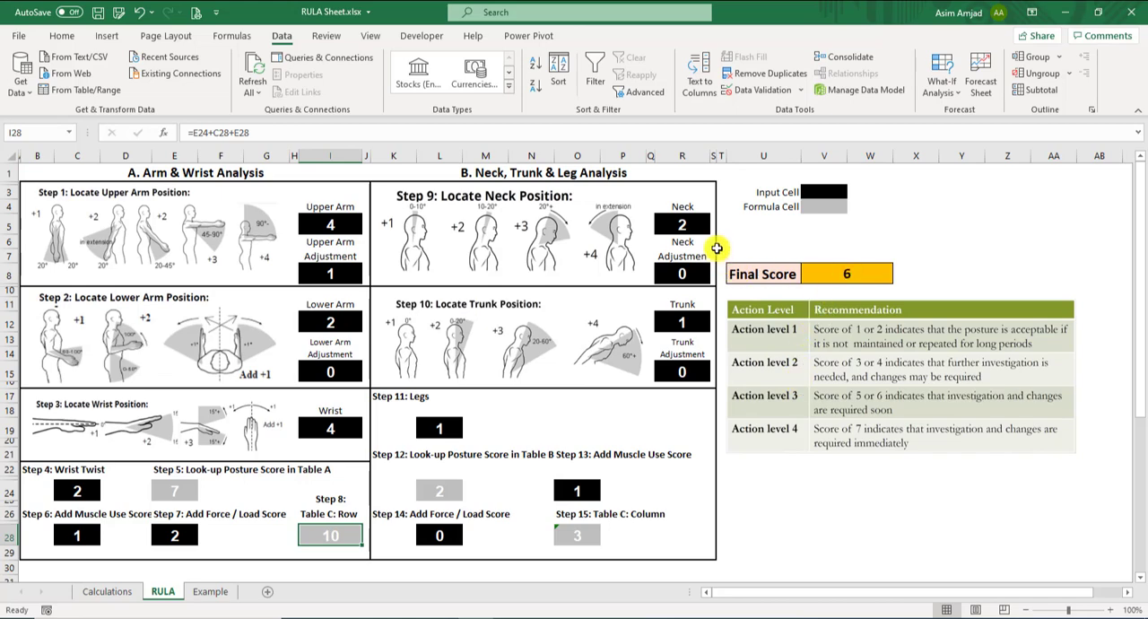
Set the Neck score in Step 9 to 4 and its Neck Adjustment to 1
{"action": "left_click", "coordinate": [697, 226]}
{"action": "left_click", "coordinate": [718, 232]}
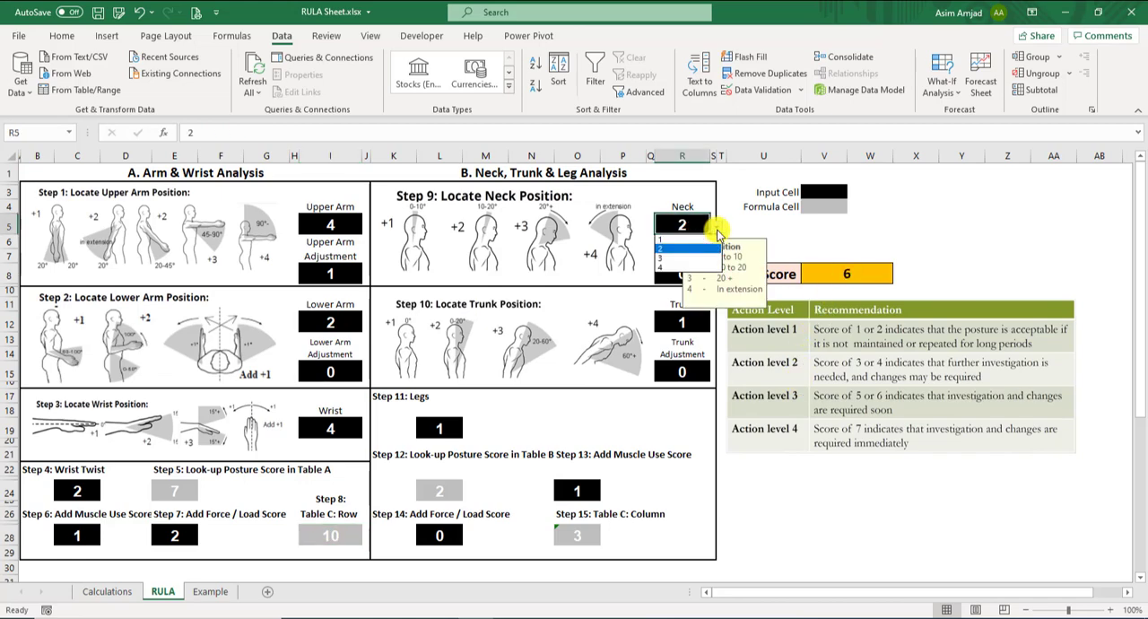
{"action": "left_click", "coordinate": [673, 267]}
{"action": "left_click", "coordinate": [686, 273]}
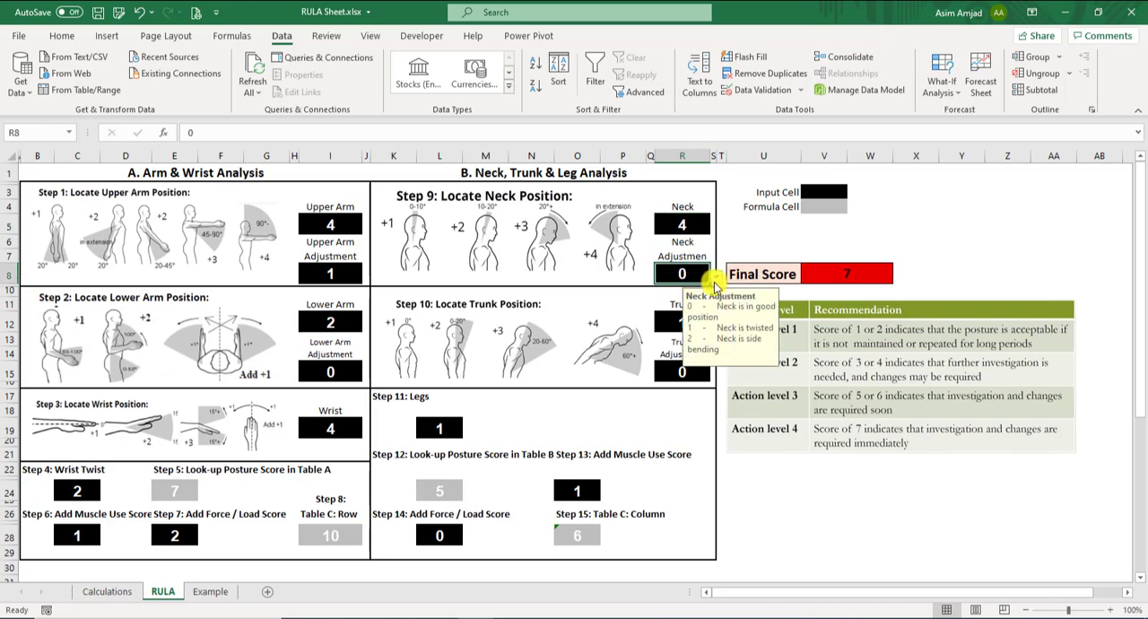
{"action": "left_click", "coordinate": [715, 278]}
{"action": "left_click", "coordinate": [682, 298]}
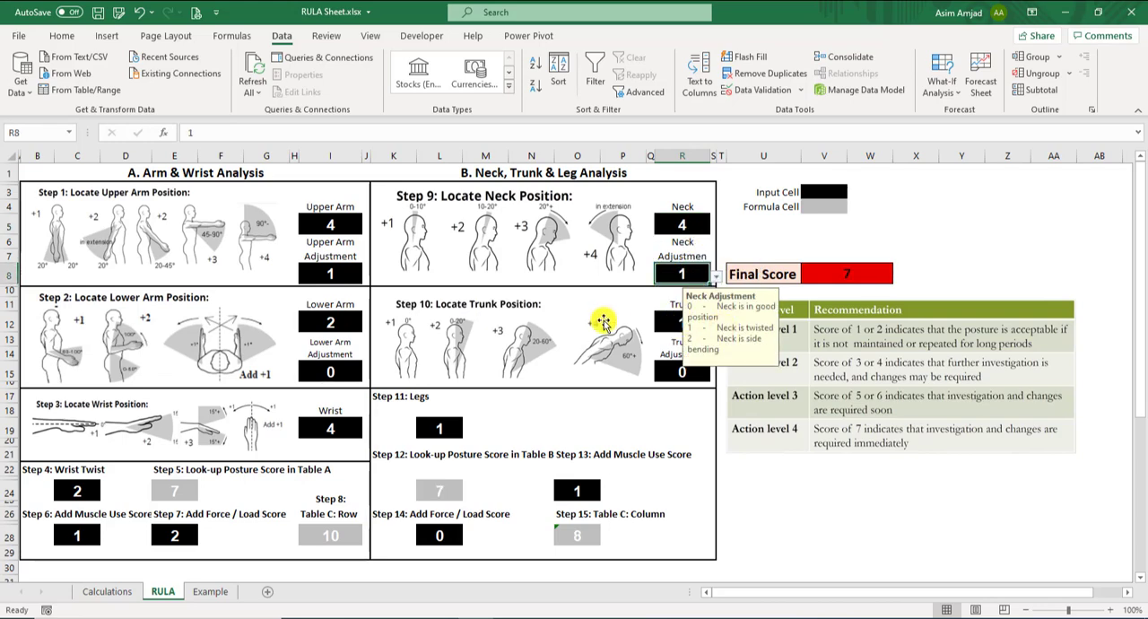
Set the Trunk score in Step 10 to 3 and its Trunk Adjustment to 1
{"action": "left_click", "coordinate": [680, 320]}
{"action": "left_click", "coordinate": [718, 324]}
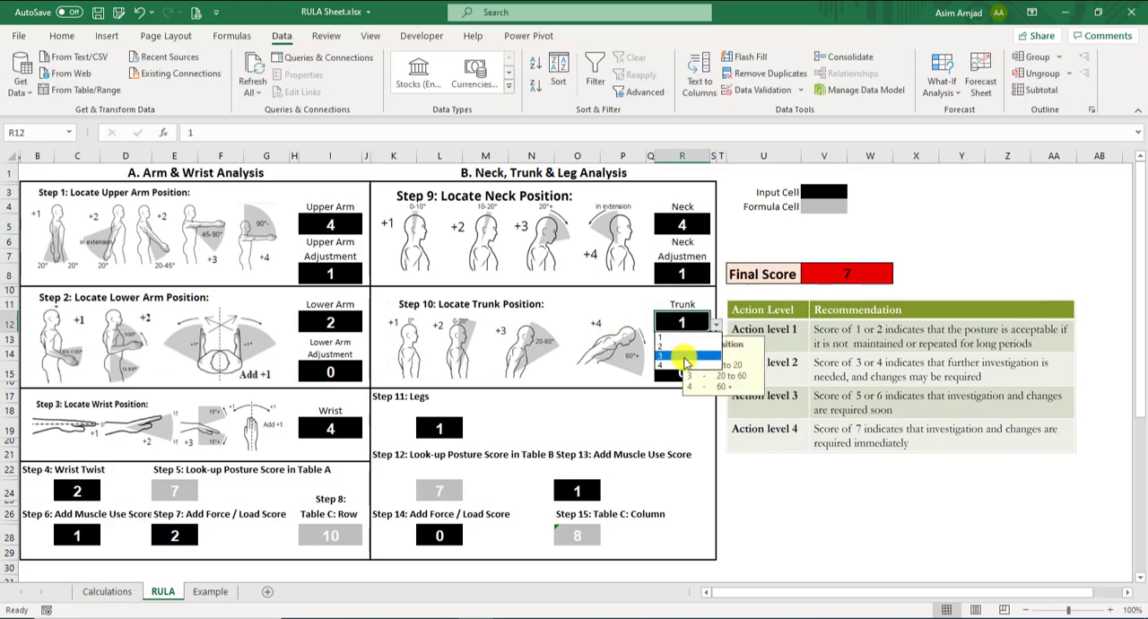
{"action": "left_click", "coordinate": [685, 357]}
{"action": "left_click", "coordinate": [671, 375]}
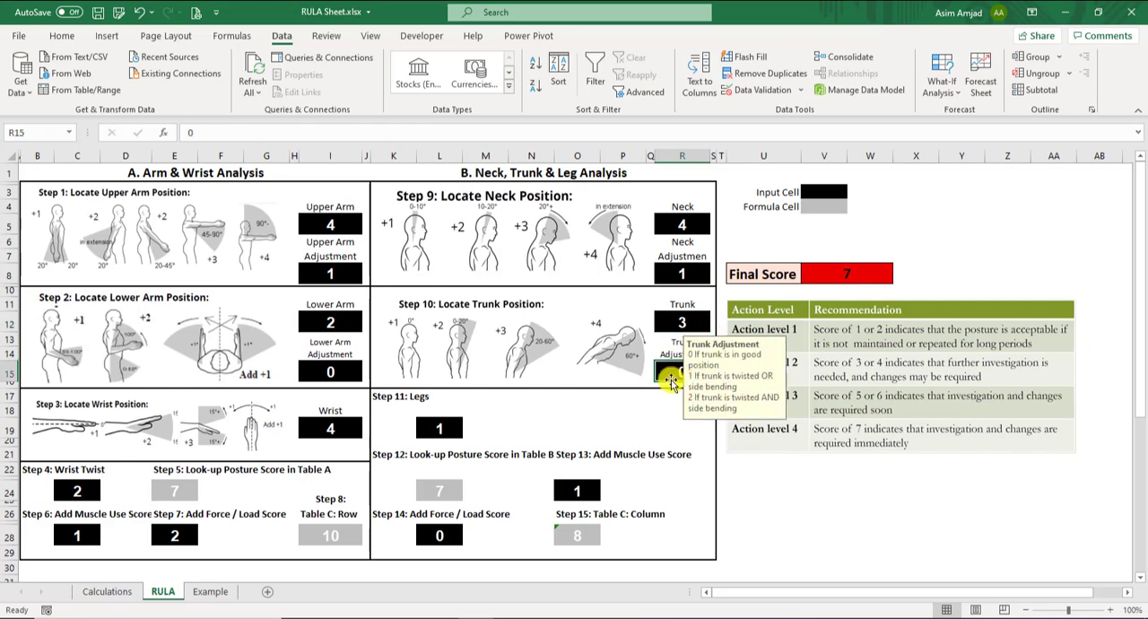
{"action": "scroll", "coordinate": [718, 341], "scroll_direction": "down", "scroll_amount": 1}
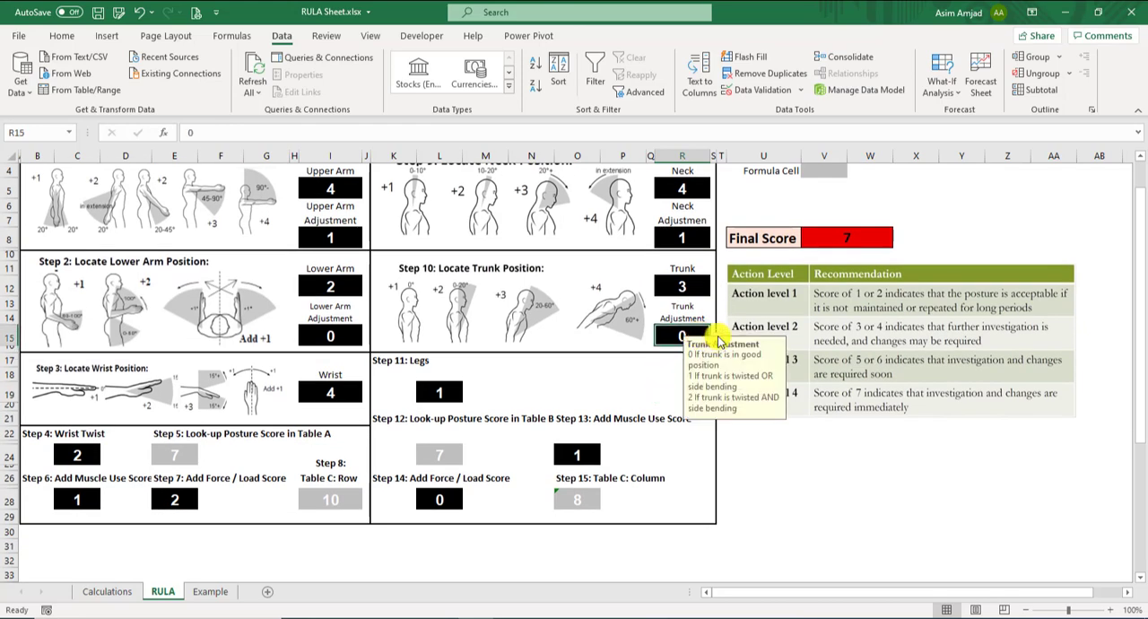
{"action": "scroll", "coordinate": [686, 361], "scroll_direction": "down", "scroll_amount": 1}
{"action": "left_click", "coordinate": [718, 249]}
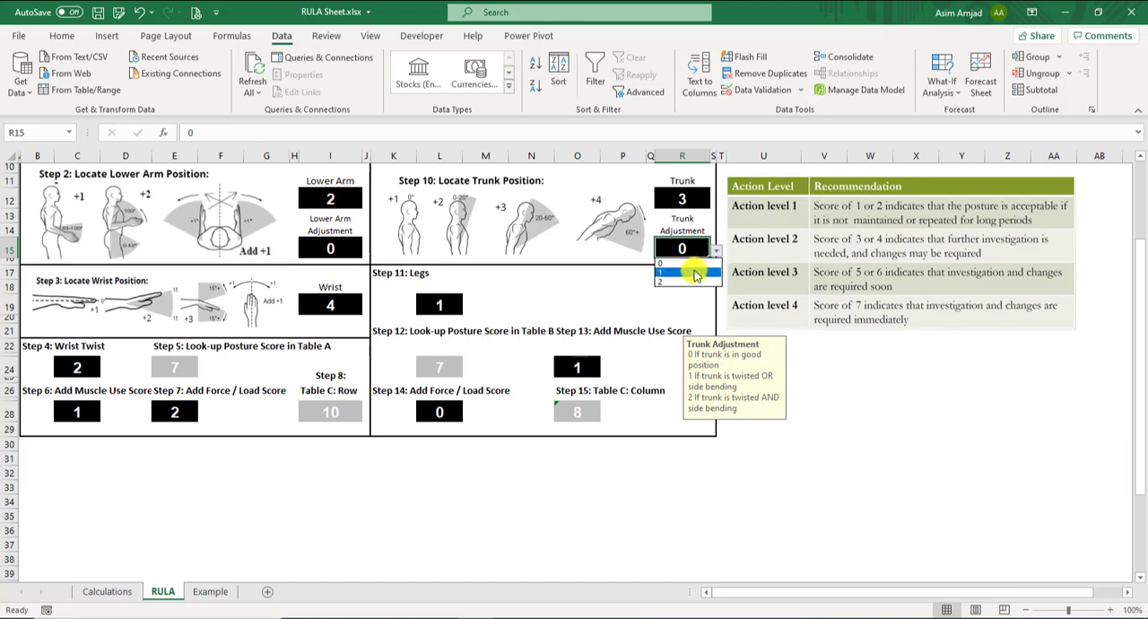
{"action": "left_click", "coordinate": [687, 275]}
Set the Legs score in Step 11 to 2
{"action": "left_click", "coordinate": [440, 305]}
{"action": "left_click", "coordinate": [468, 307]}
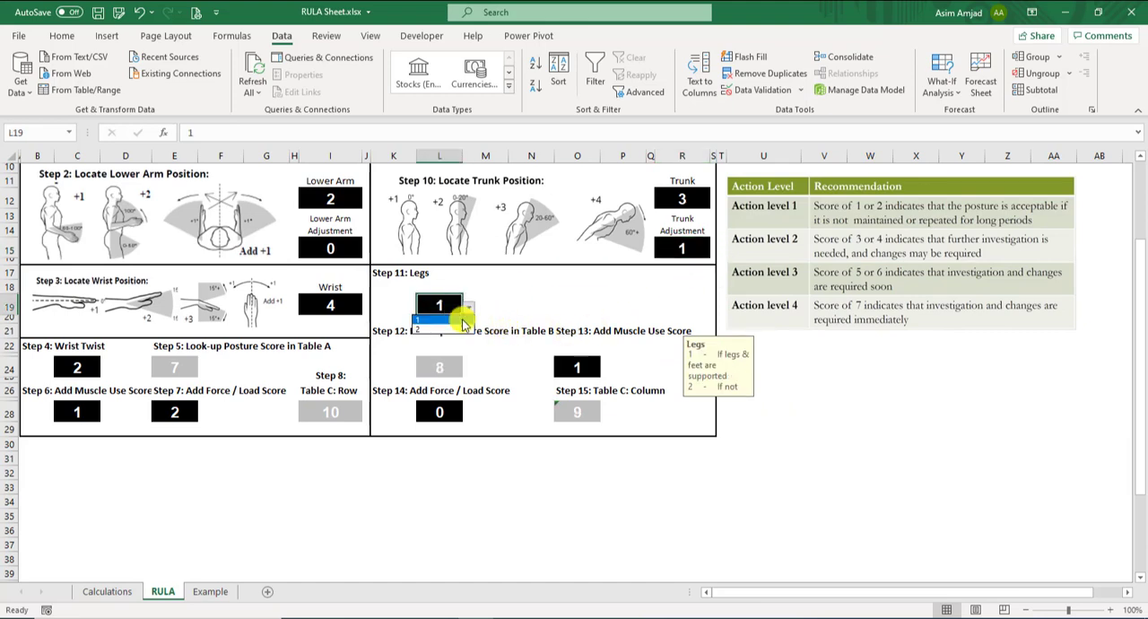
{"action": "left_click", "coordinate": [449, 331]}
Check the Step 13 muscle use guidance and set the Step 14 Force / Load Score to 2
{"action": "scroll", "coordinate": [538, 376], "scroll_direction": "up", "scroll_amount": 1}
{"action": "left_click", "coordinate": [575, 404]}
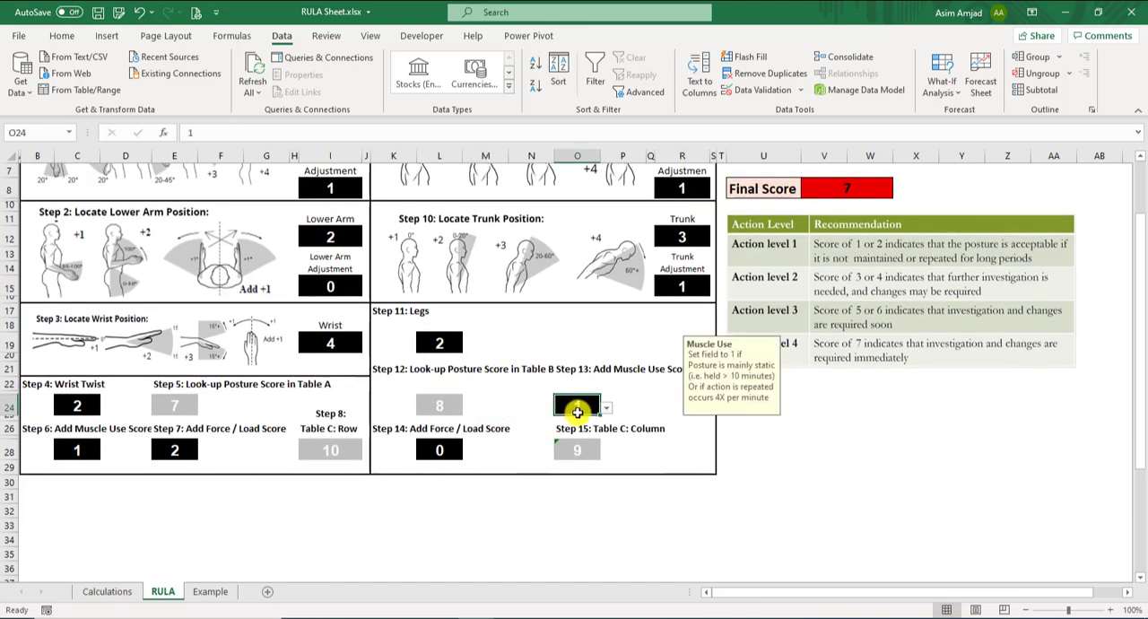
{"action": "left_click", "coordinate": [440, 458]}
{"action": "left_click", "coordinate": [469, 453]}
{"action": "left_click", "coordinate": [443, 485]}
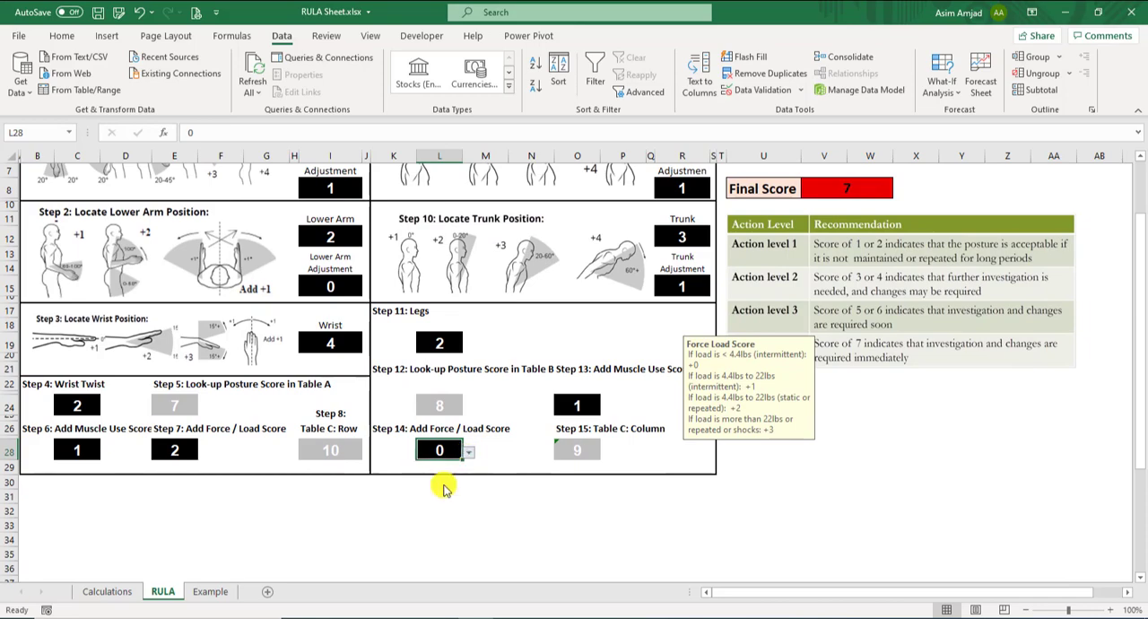
{"action": "left_click", "coordinate": [477, 507]}
Compare the Table C row score in I28 and column score in O28 with the Final Score formula in V8
{"action": "left_click", "coordinate": [345, 446]}
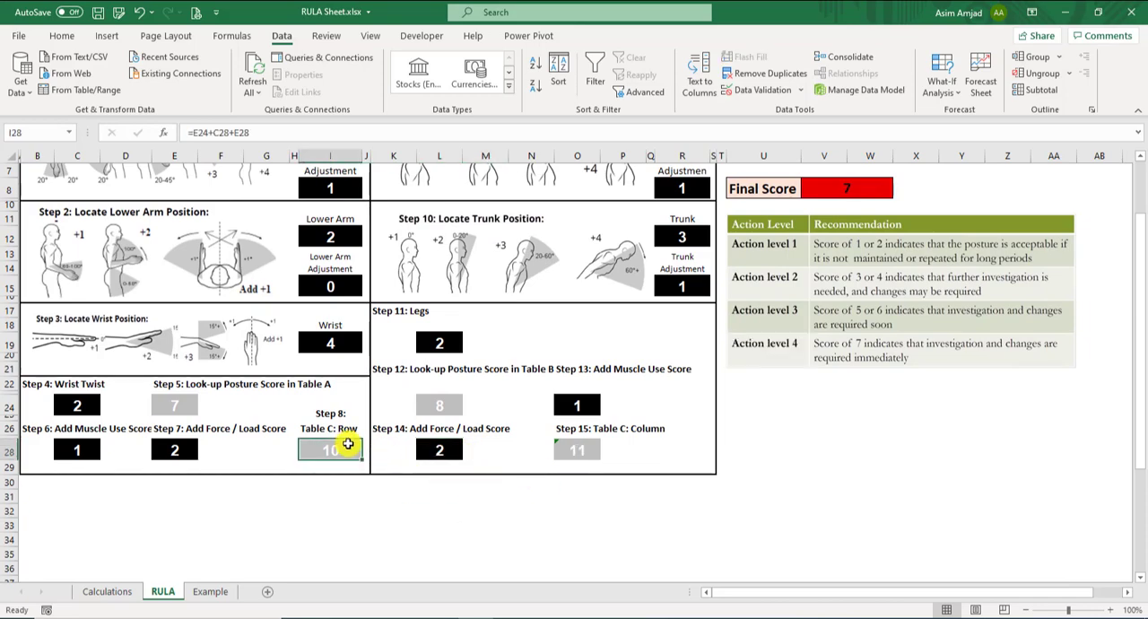
{"action": "left_click", "coordinate": [577, 452]}
{"action": "scroll", "coordinate": [778, 453], "scroll_direction": "up", "scroll_amount": 2}
{"action": "left_click", "coordinate": [818, 273]}
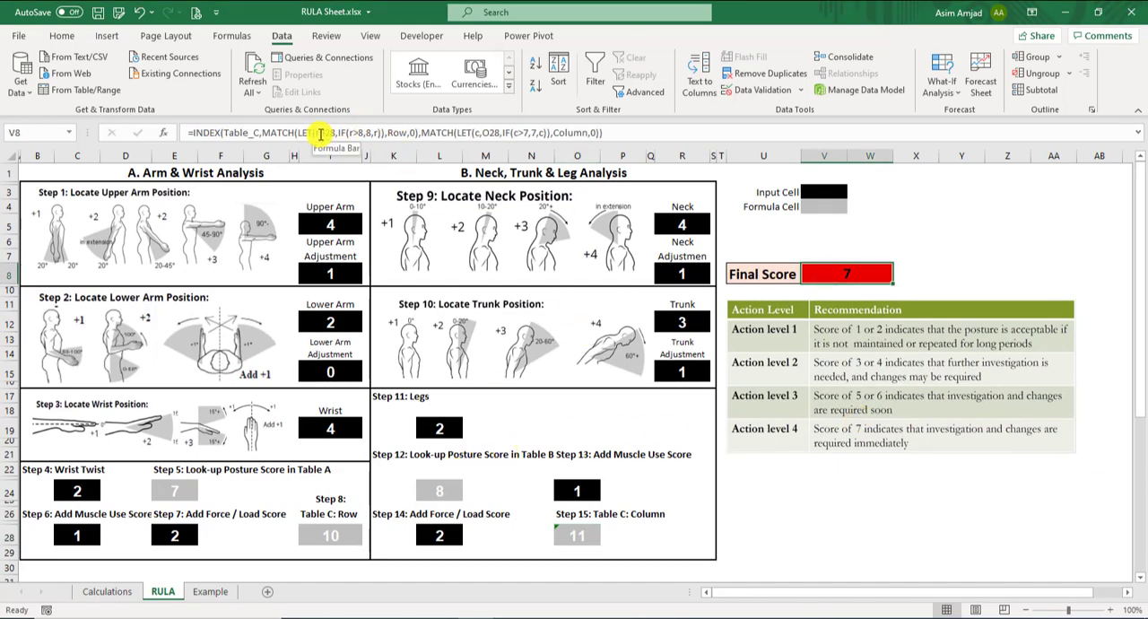
Examine the row and column LET parts of the Final Score formula and the Table C scores in I28 and O28
{"action": "left_click_drag", "start_coordinate": [320, 134], "coordinate": [367, 133]}
{"action": "left_click_drag", "start_coordinate": [441, 134], "coordinate": [506, 135]}
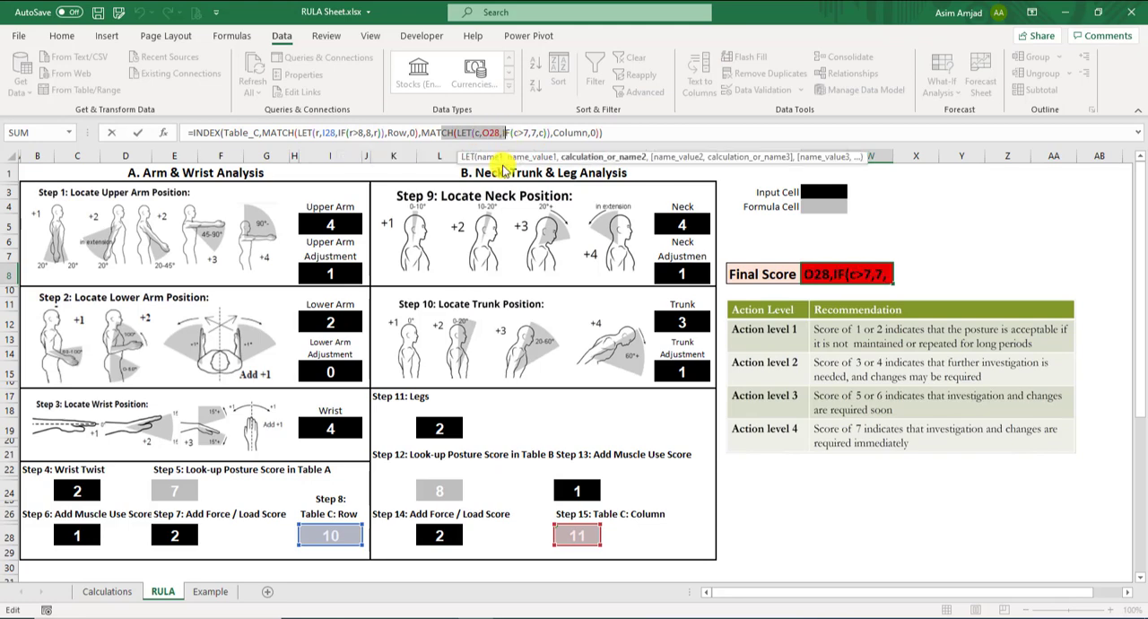
{"action": "left_click", "coordinate": [739, 492]}
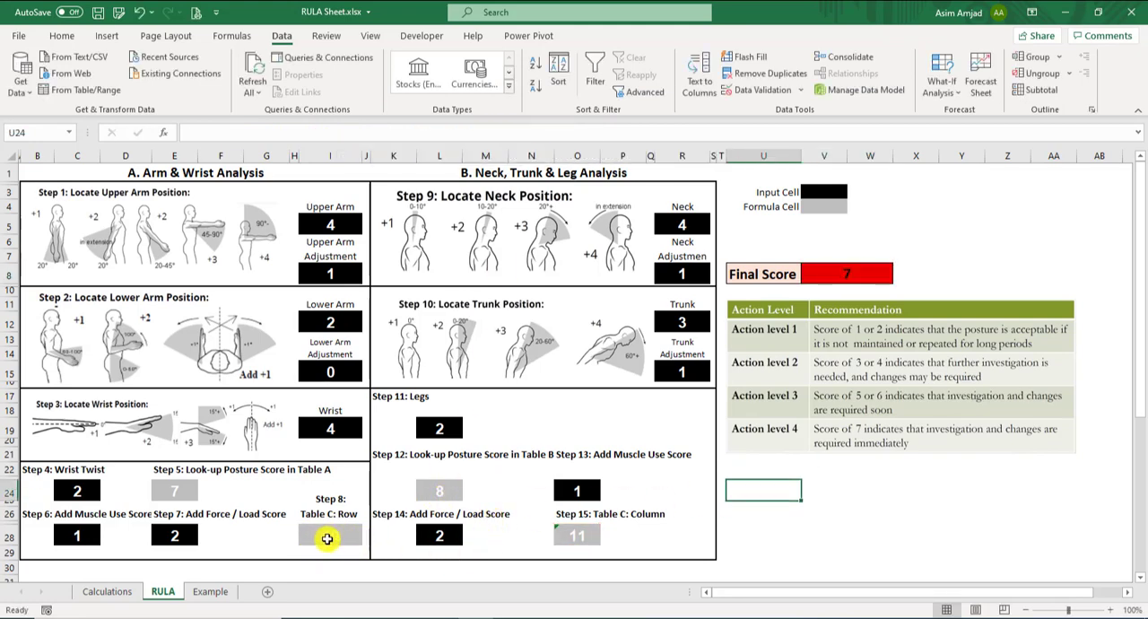
{"action": "left_click", "coordinate": [329, 539]}
{"action": "left_click", "coordinate": [566, 543]}
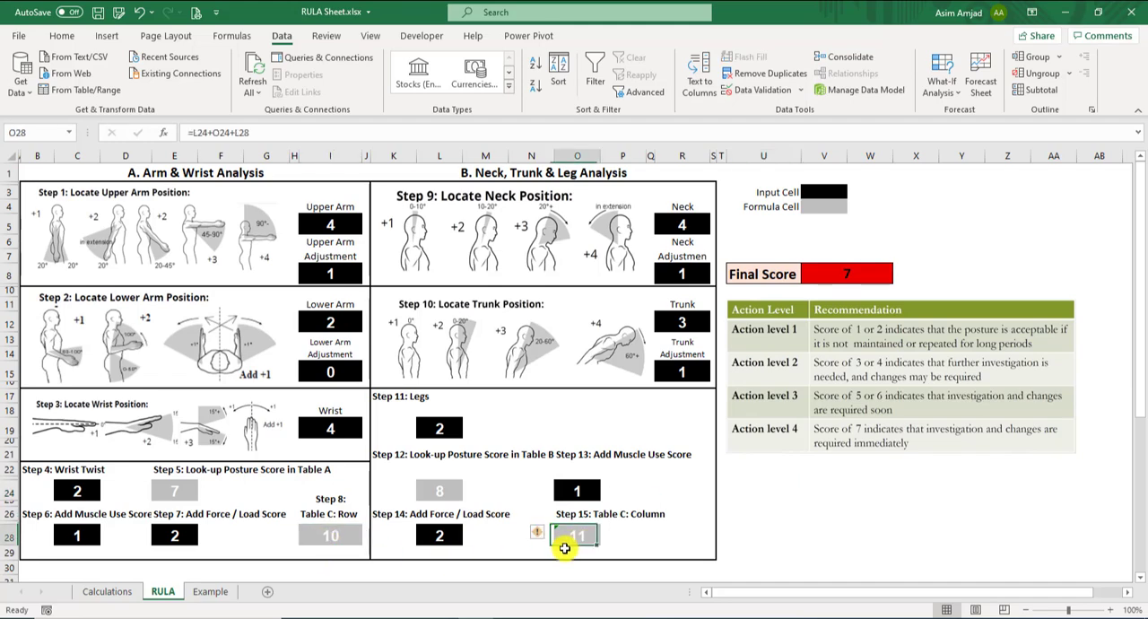
Trace row 8 and column 7 of Table C on the Calculations sheet to AH10 and compare it with the Final Score in V8
{"action": "left_click", "coordinate": [100, 592]}
{"action": "scroll", "coordinate": [773, 332], "scroll_direction": "up", "scroll_amount": 2}
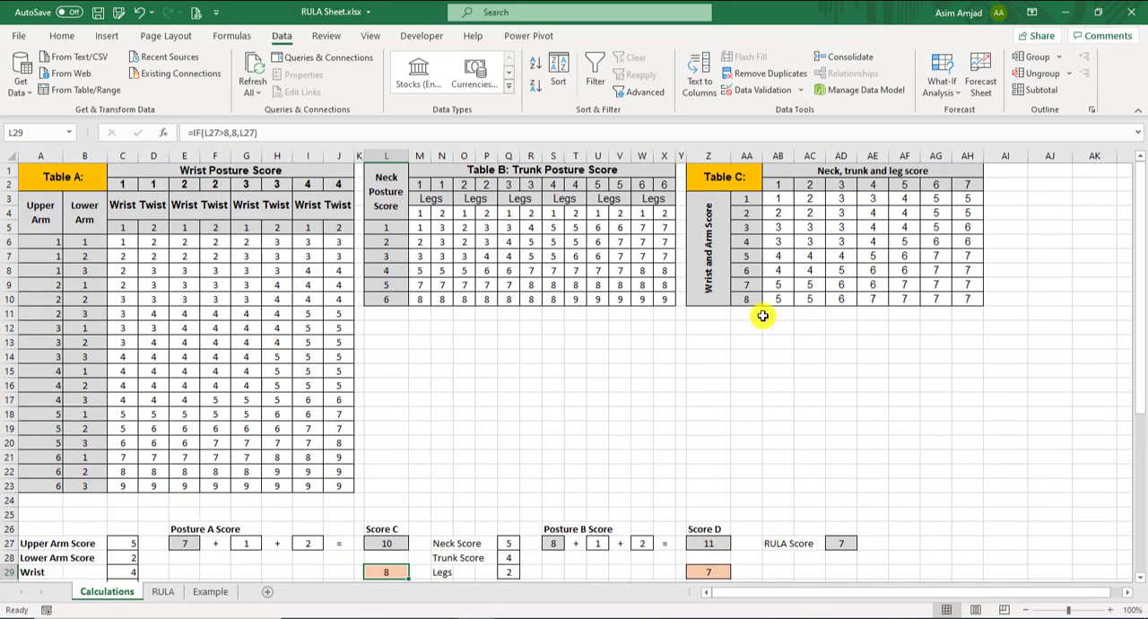
{"action": "left_click_drag", "start_coordinate": [747, 299], "coordinate": [975, 301]}
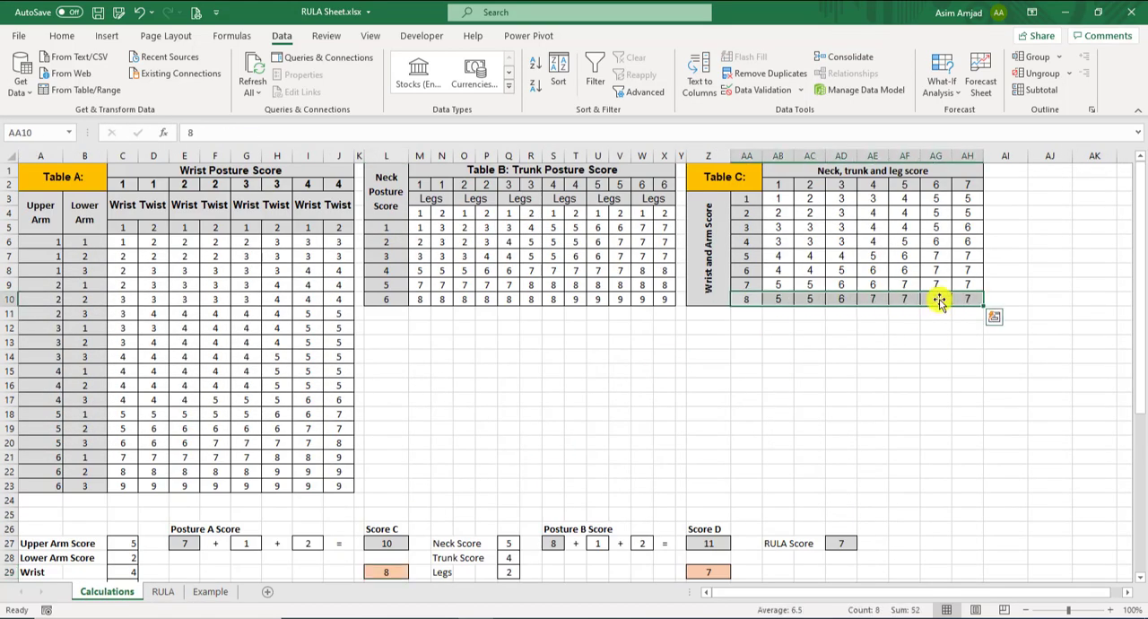
{"action": "left_click_drag", "start_coordinate": [969, 184], "coordinate": [966, 308]}
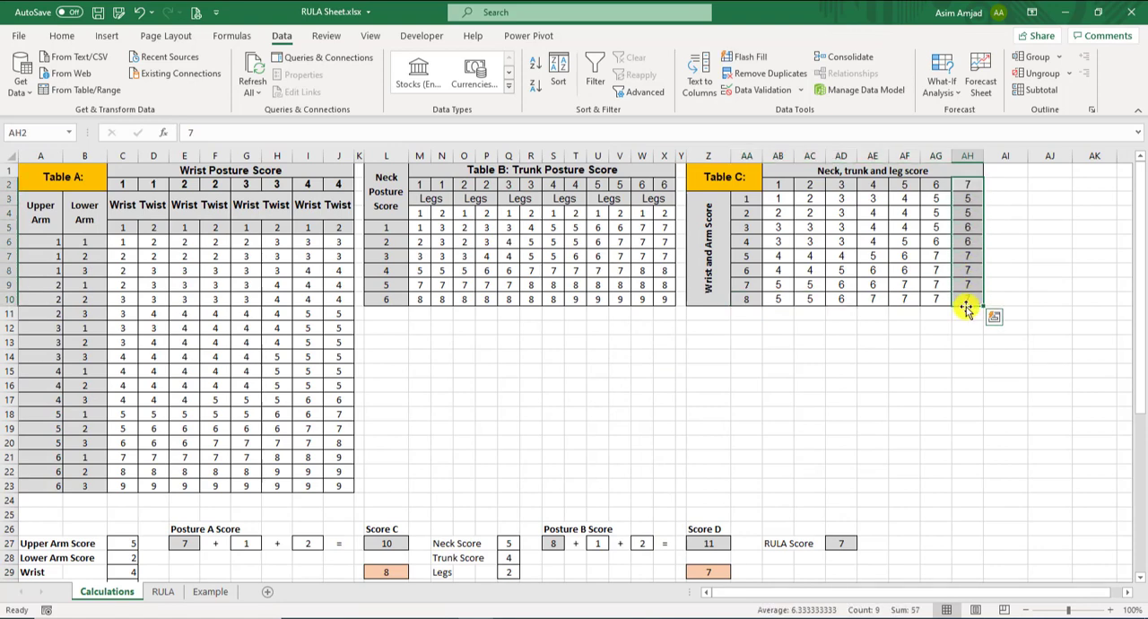
{"action": "left_click", "coordinate": [744, 299]}
{"action": "left_click", "coordinate": [970, 179], "text": "ctrl"}
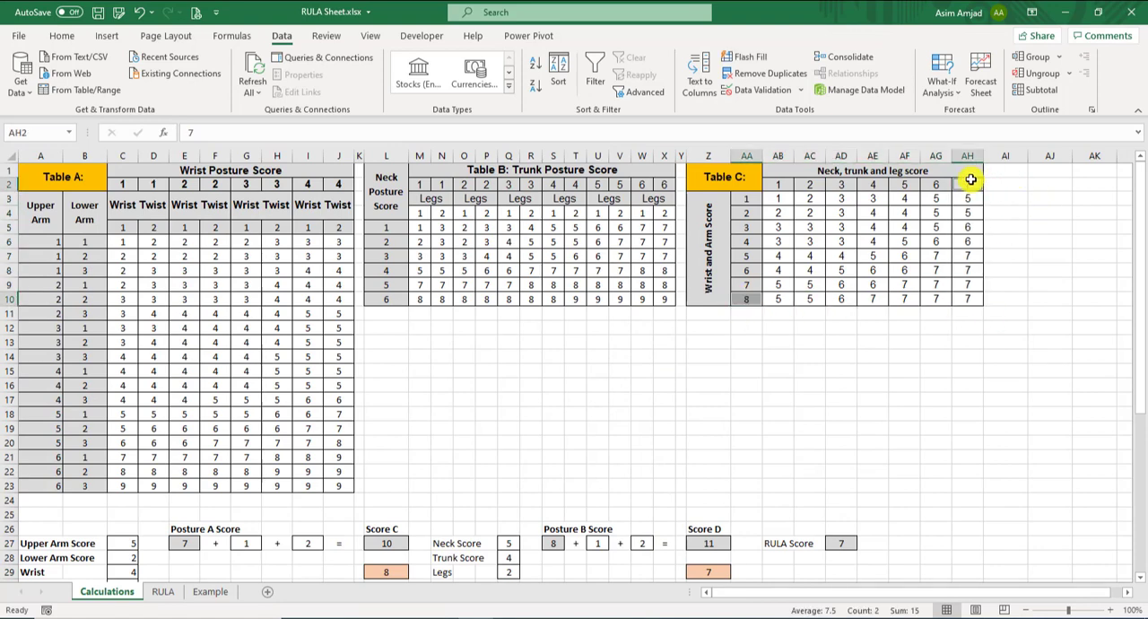
{"action": "left_click", "coordinate": [975, 299]}
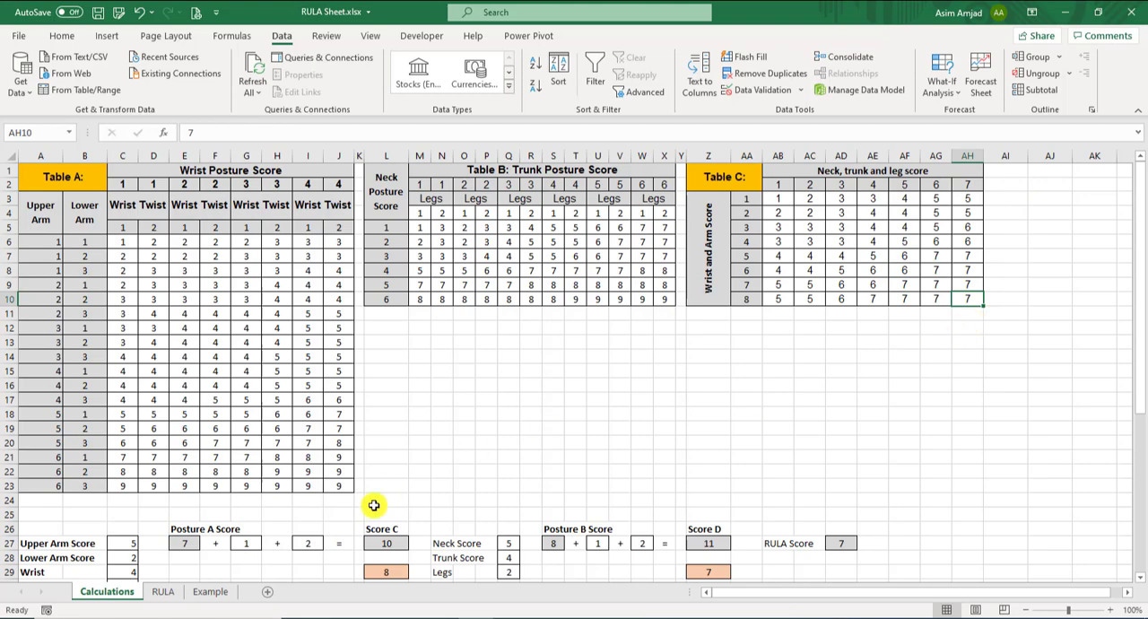
{"action": "left_click", "coordinate": [178, 591]}
{"action": "left_click", "coordinate": [817, 271]}
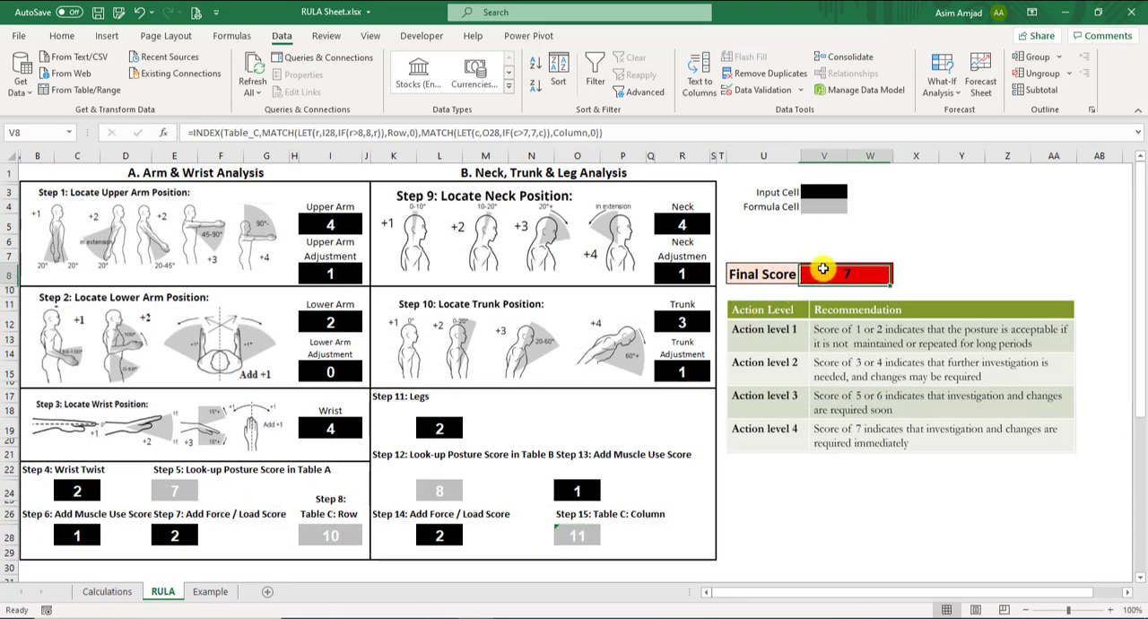
{"action": "left_click", "coordinate": [884, 491]}
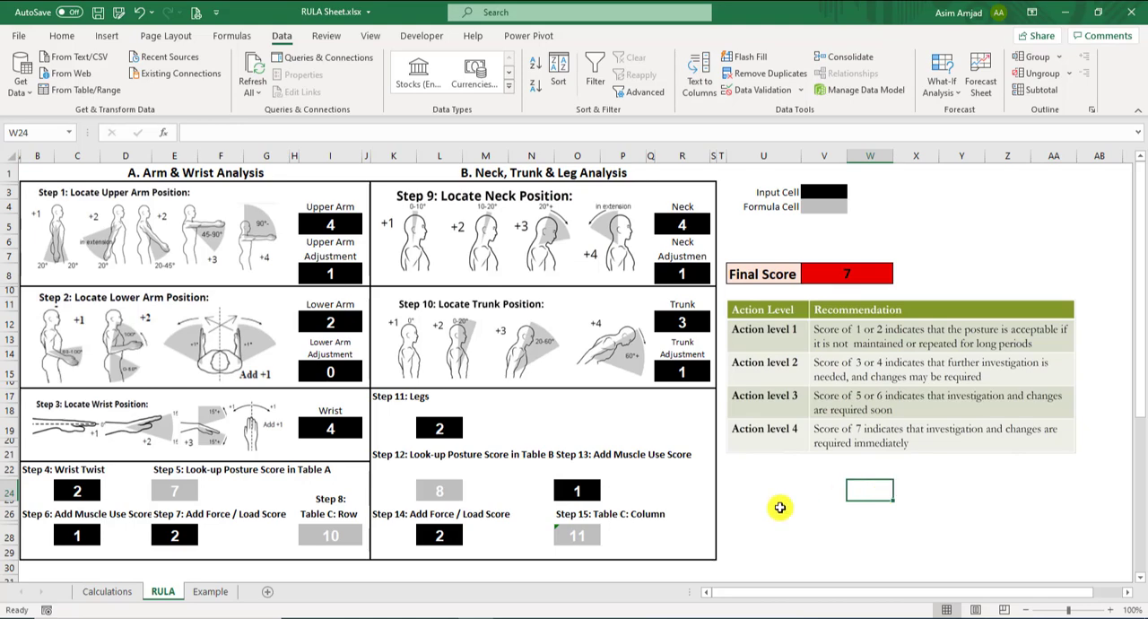
Compare the scores of the worked assessment on the Example sheet with the inputs on the RULA sheet
{"action": "left_click", "coordinate": [220, 591]}
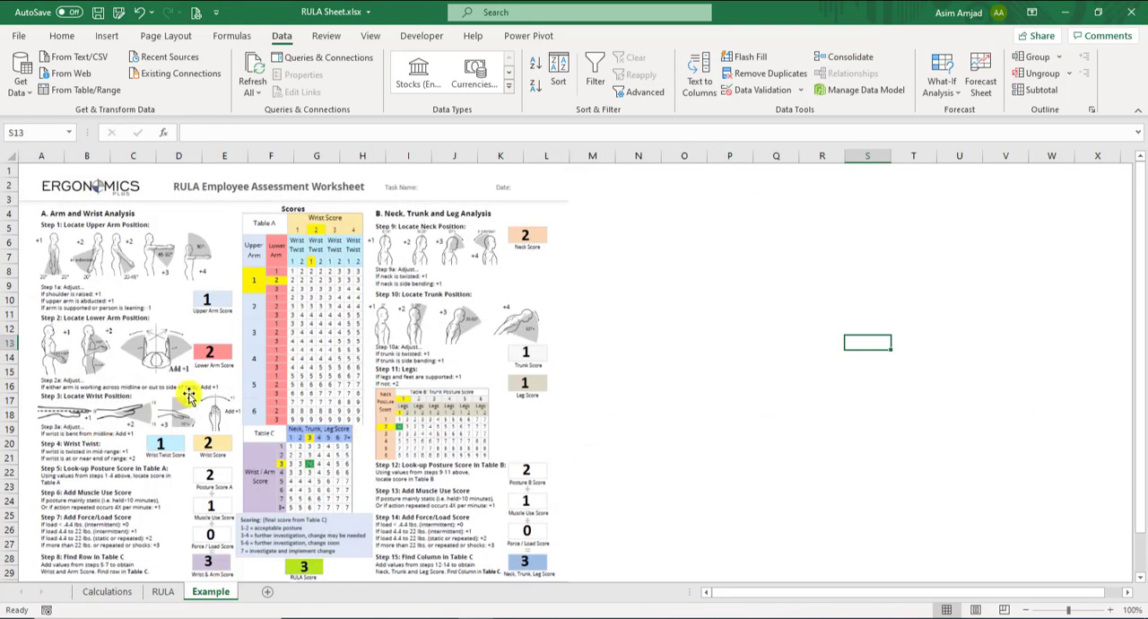
{"action": "left_click", "coordinate": [163, 591]}
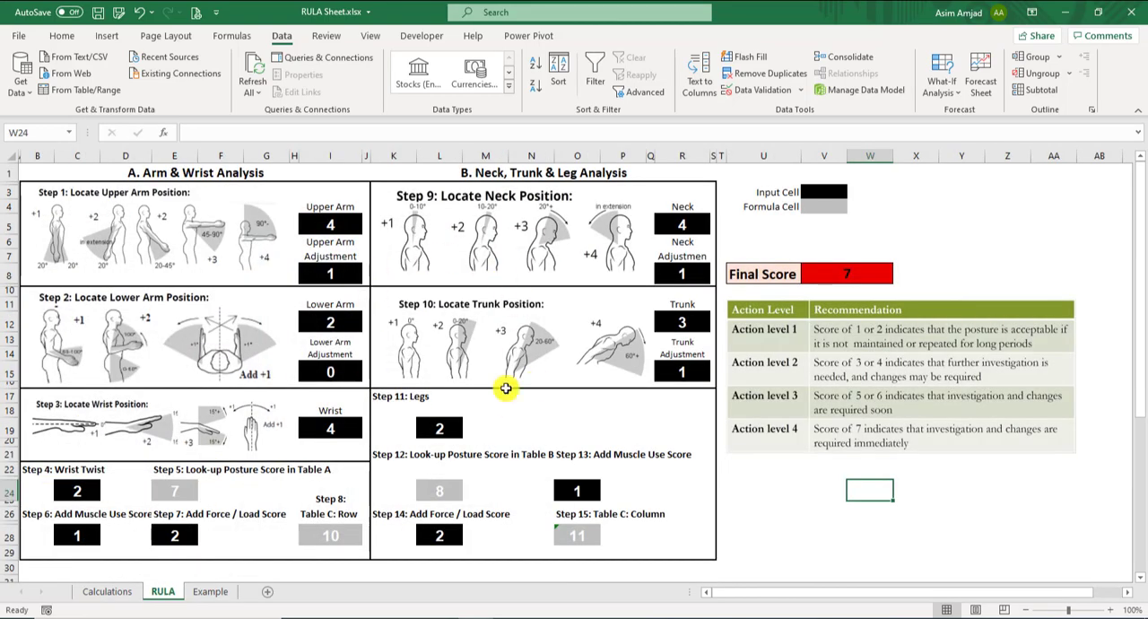
{"action": "left_click", "coordinate": [209, 592]}
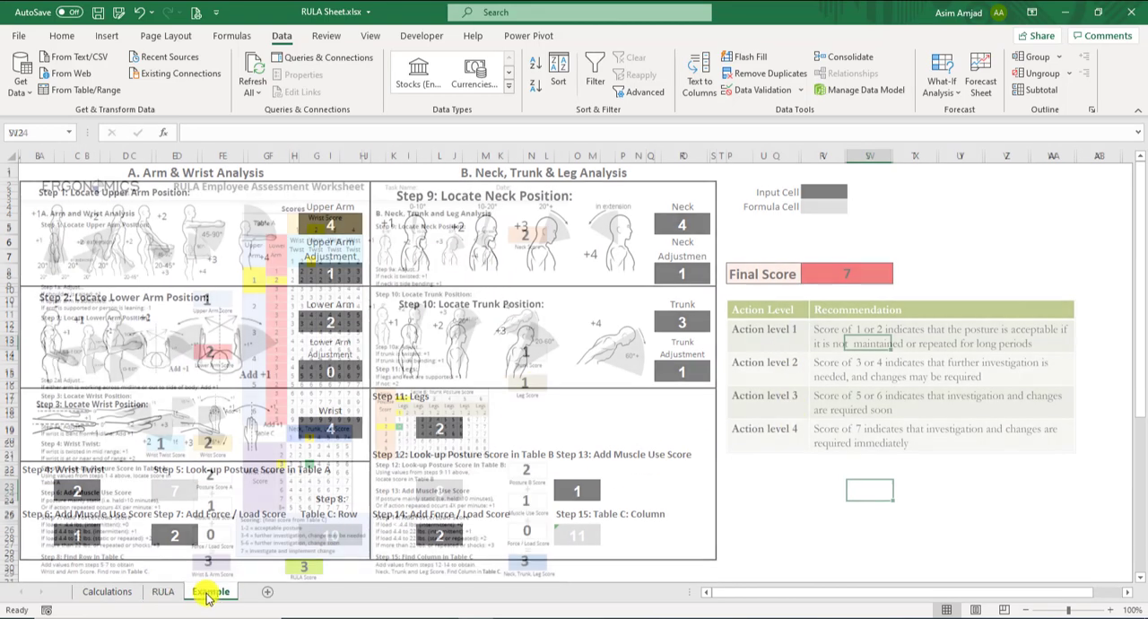
{"action": "left_click", "coordinate": [161, 592]}
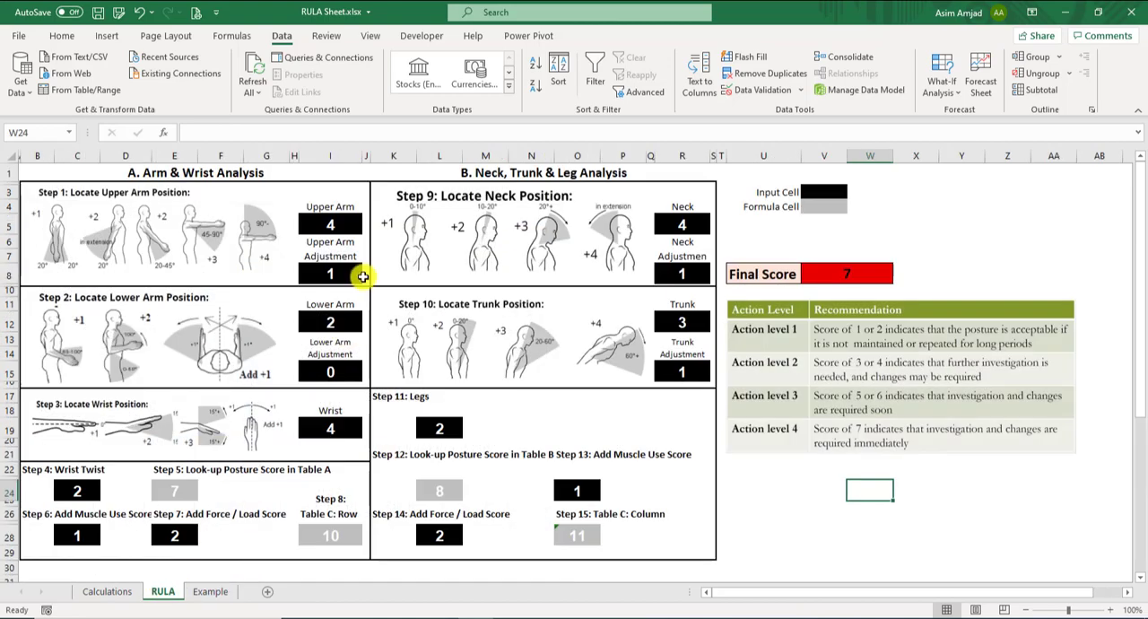
{"action": "left_click", "coordinate": [210, 591]}
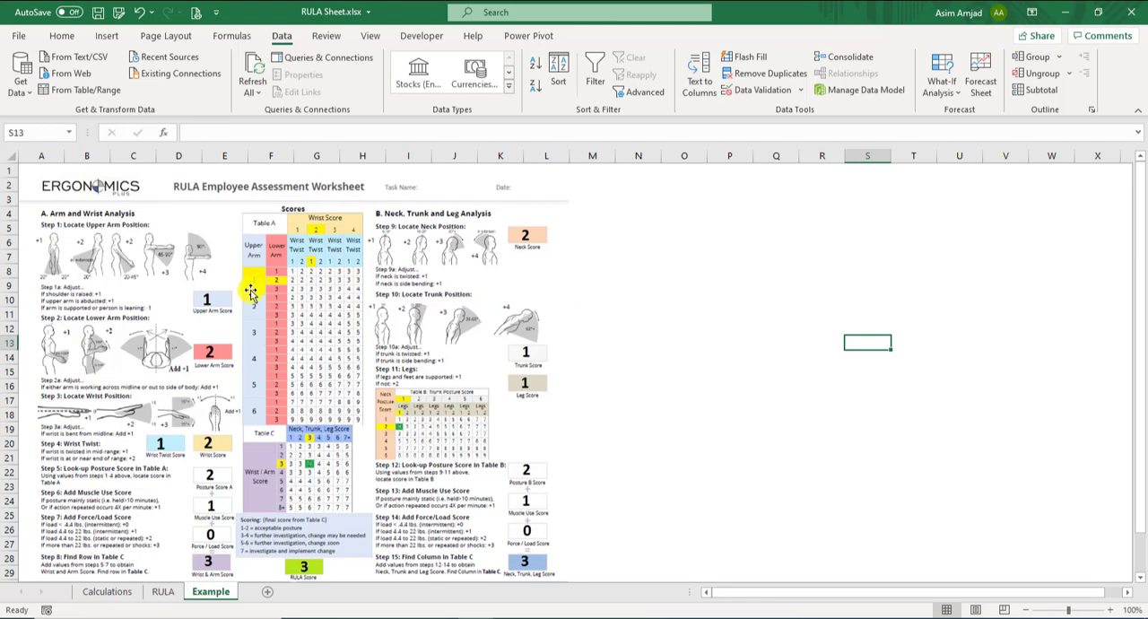
{"action": "left_click", "coordinate": [162, 591]}
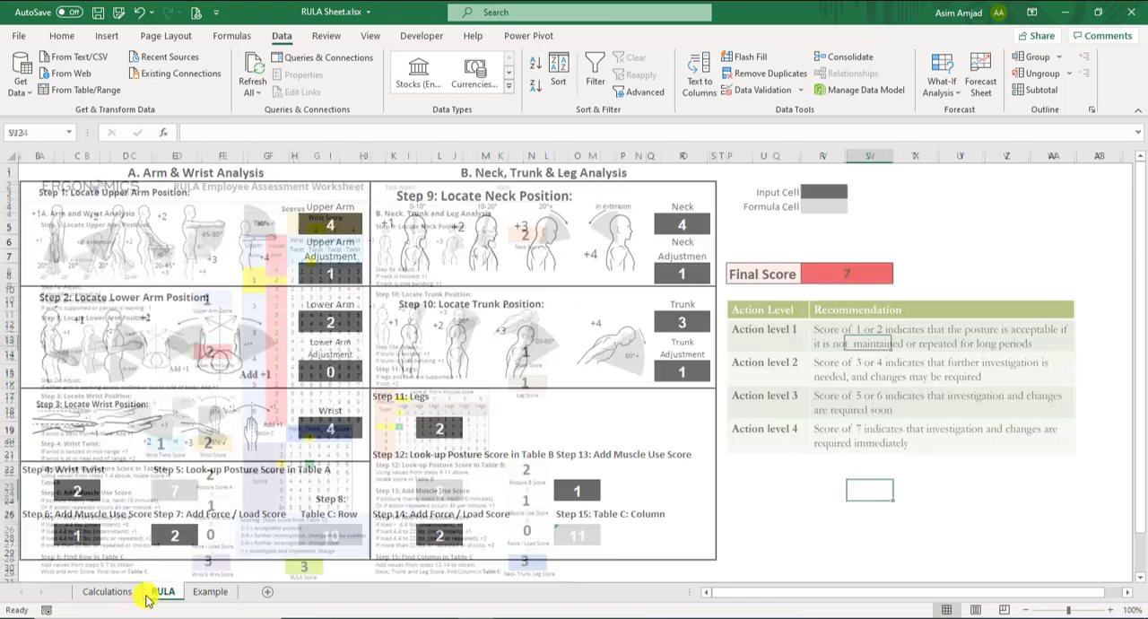
Set the Upper Arm score in Step 1 to 1 and its Upper Arm Adjustment to 0
{"action": "left_click", "coordinate": [352, 225]}
{"action": "left_click", "coordinate": [368, 225]}
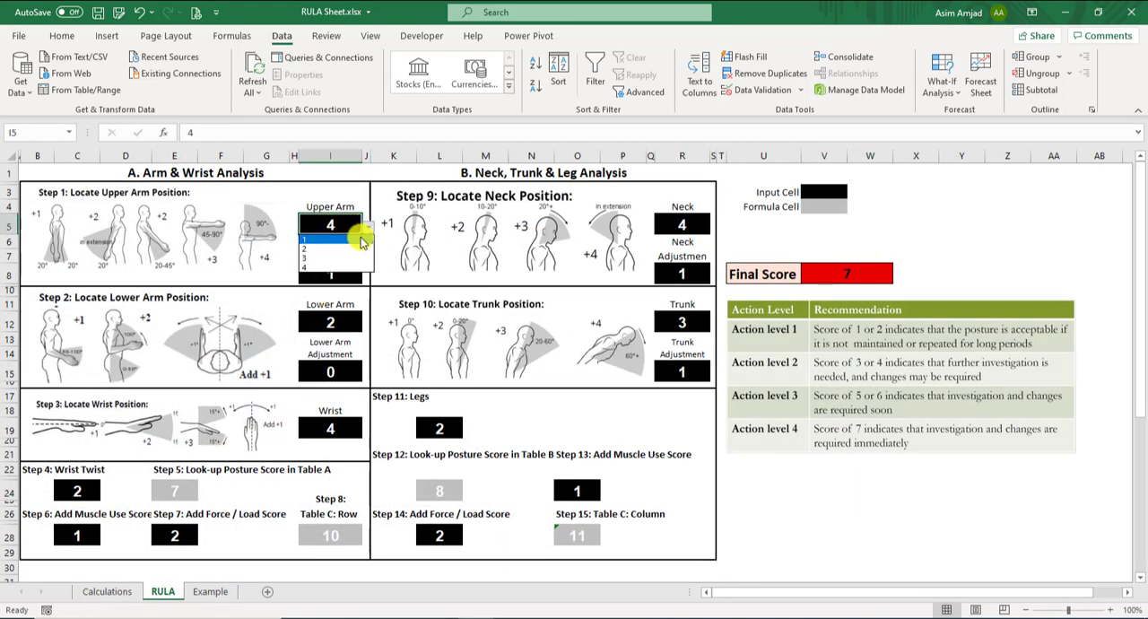
{"action": "left_click", "coordinate": [346, 243]}
{"action": "left_click", "coordinate": [357, 271]}
{"action": "left_click", "coordinate": [368, 276]}
{"action": "left_click", "coordinate": [344, 290]}
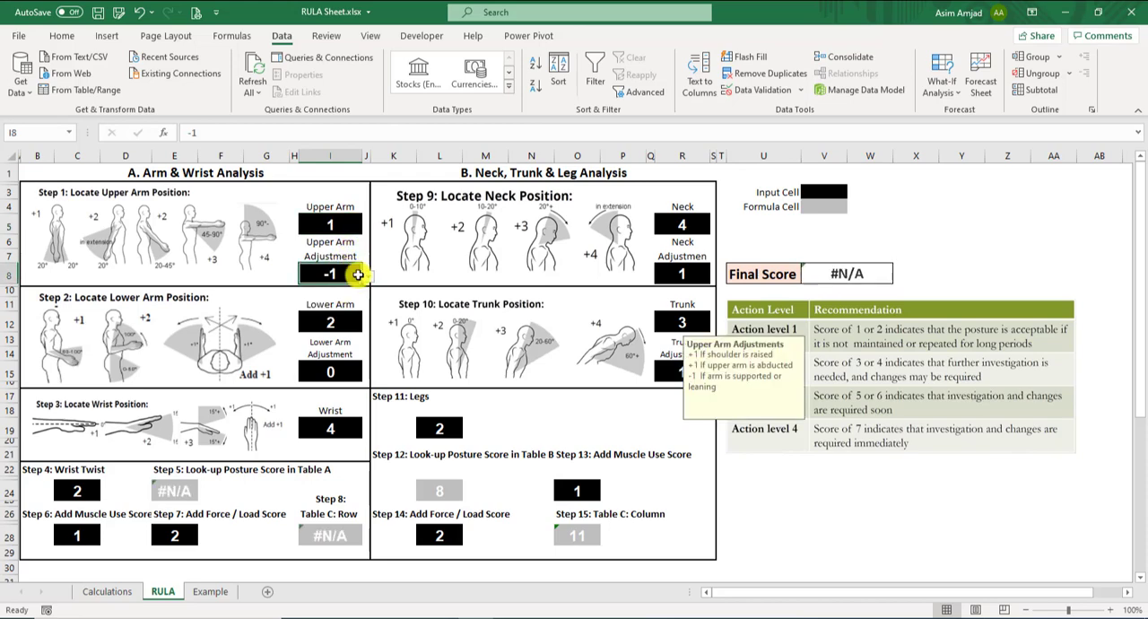
{"action": "left_click", "coordinate": [368, 276]}
{"action": "left_click", "coordinate": [348, 299]}
{"action": "left_click", "coordinate": [352, 321]}
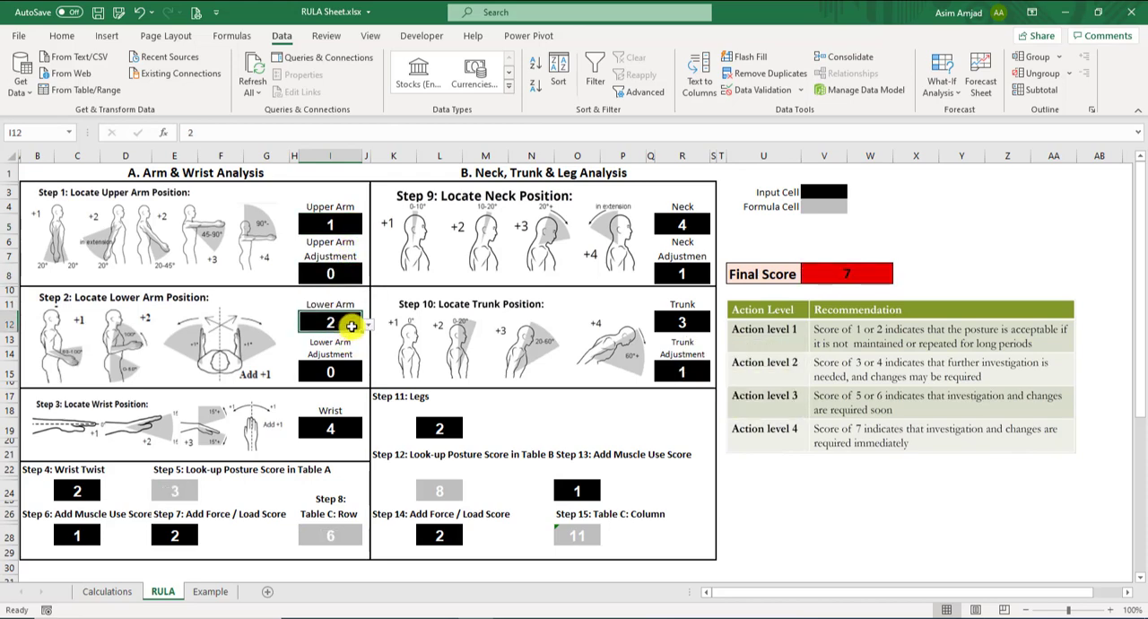
Following the Example sheet, set the Wrist score in Step 3 to 2 and the Wrist Twist in Step 4 to 1
{"action": "left_click", "coordinate": [201, 596]}
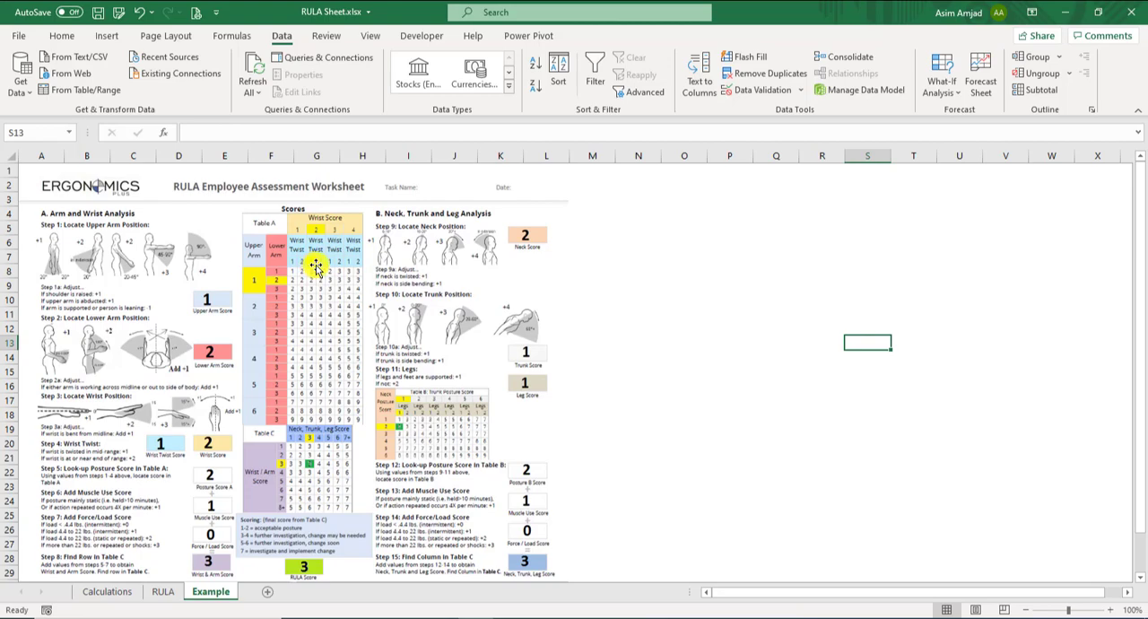
{"action": "left_click", "coordinate": [162, 594]}
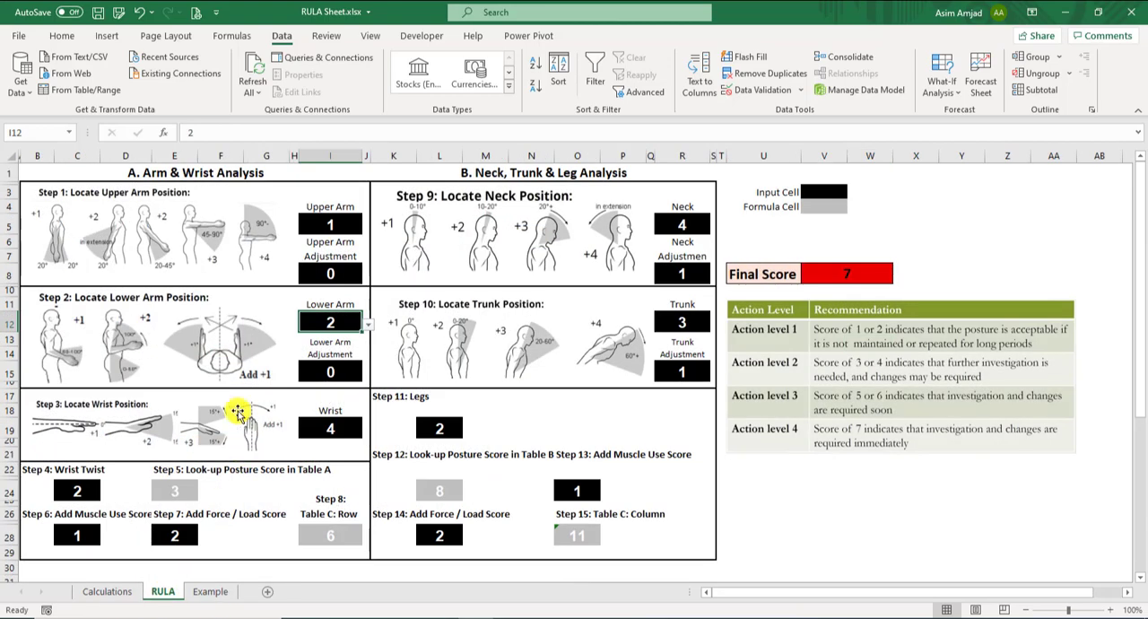
{"action": "left_click", "coordinate": [332, 423]}
{"action": "left_click", "coordinate": [365, 434]}
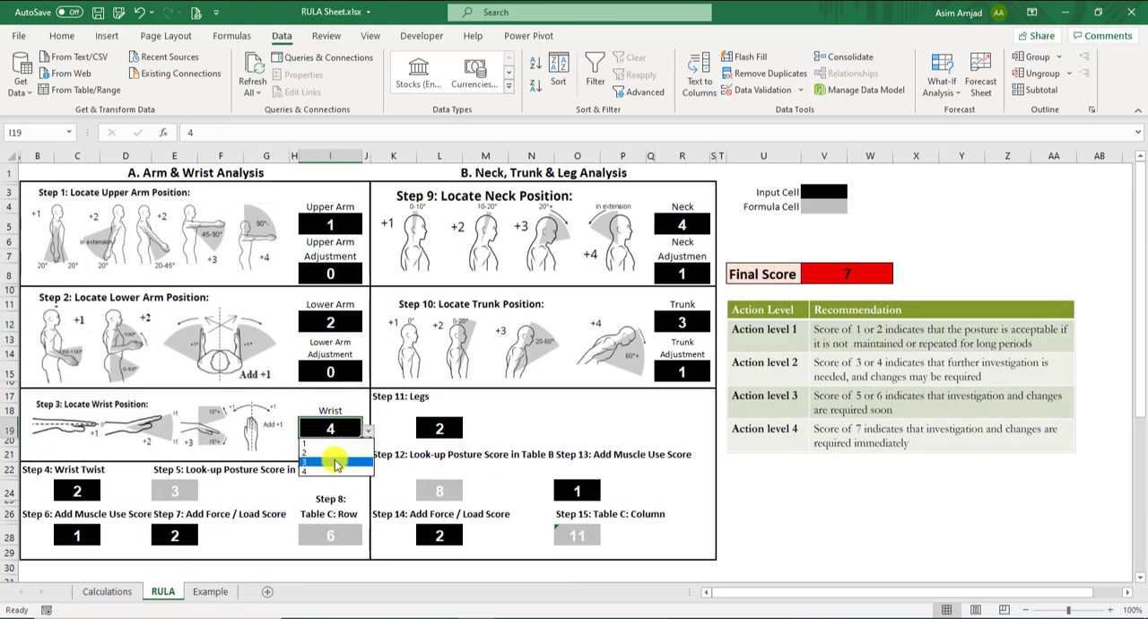
{"action": "left_click", "coordinate": [305, 452]}
{"action": "left_click", "coordinate": [100, 492]}
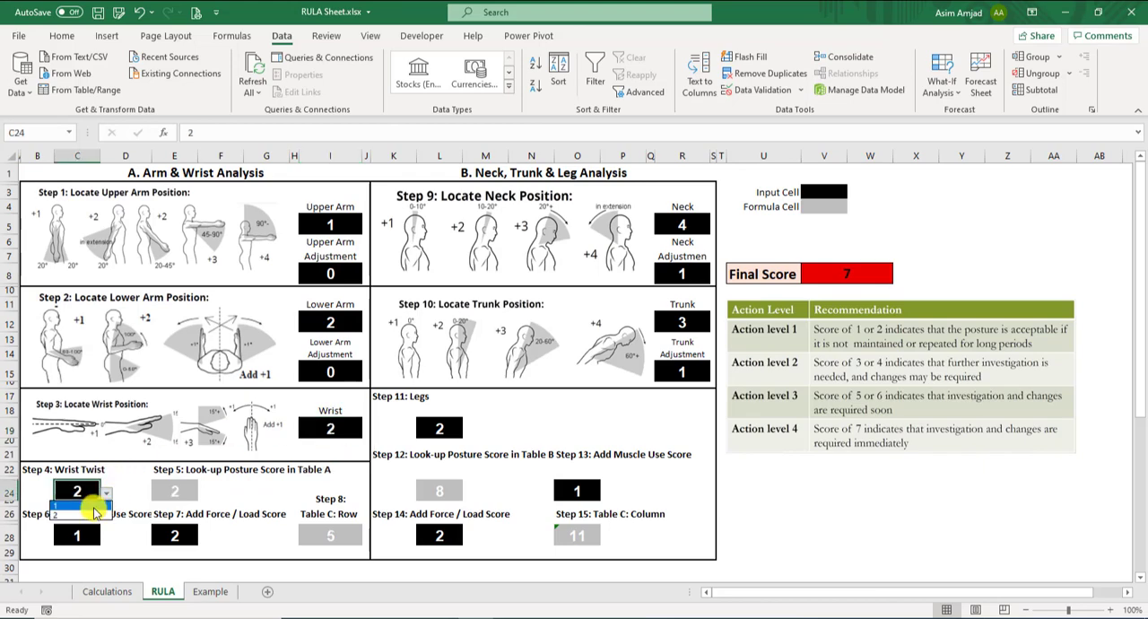
{"action": "left_click", "coordinate": [105, 495]}
{"action": "left_click", "coordinate": [102, 507]}
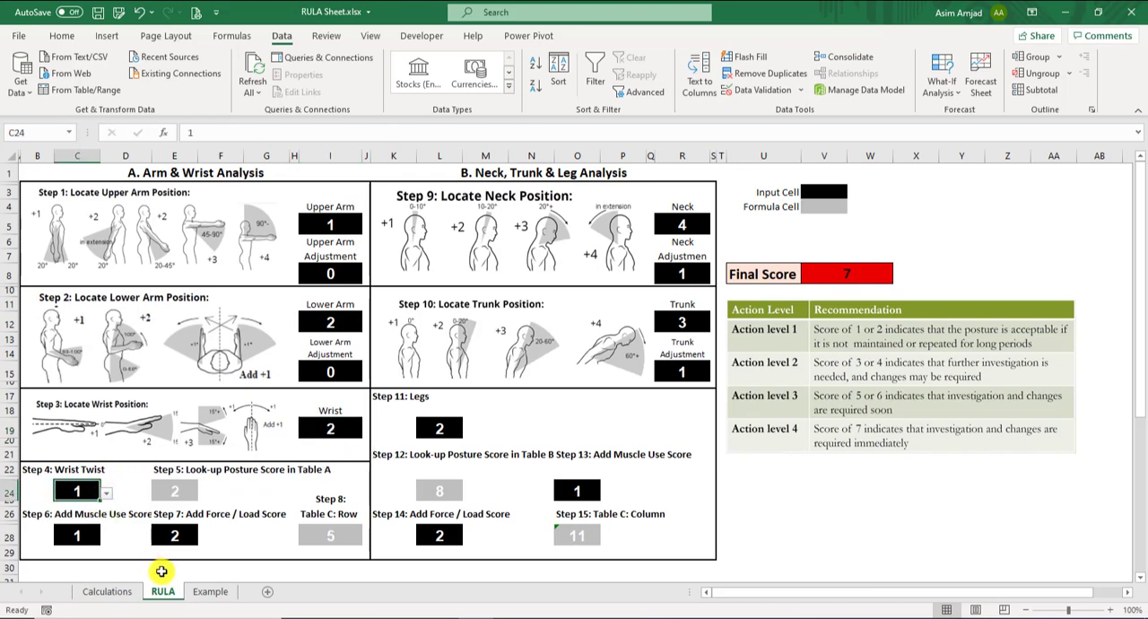
Check the Step 5 posture score against the Example sheet and set the Step 7 Force / Load Score to 0
{"action": "left_click", "coordinate": [210, 592]}
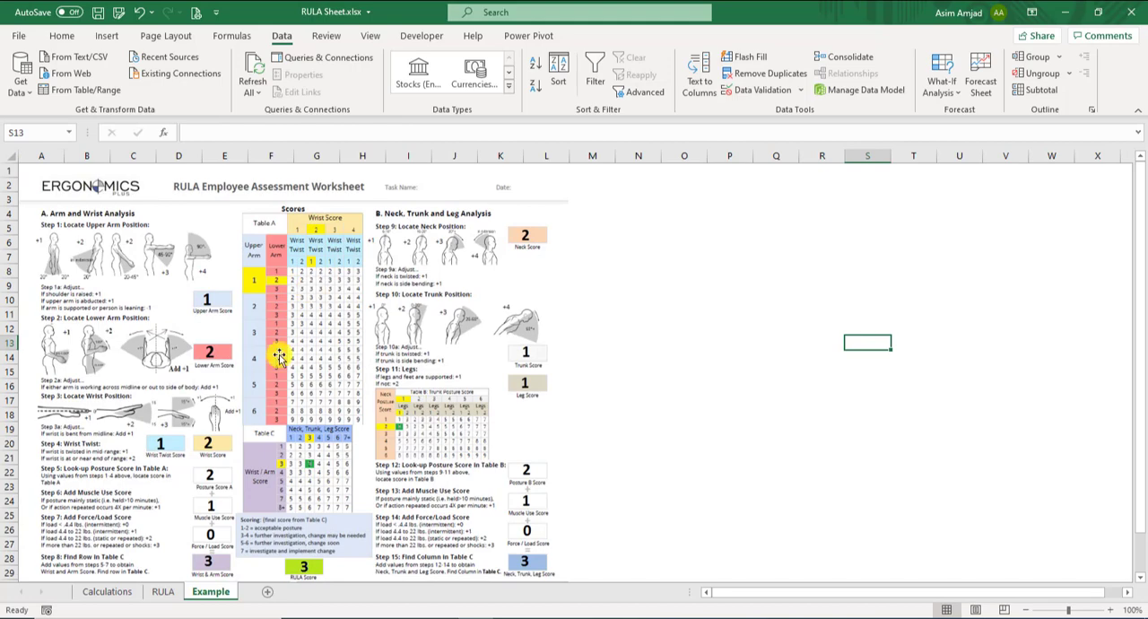
{"action": "left_click", "coordinate": [162, 593]}
{"action": "left_click", "coordinate": [175, 492]}
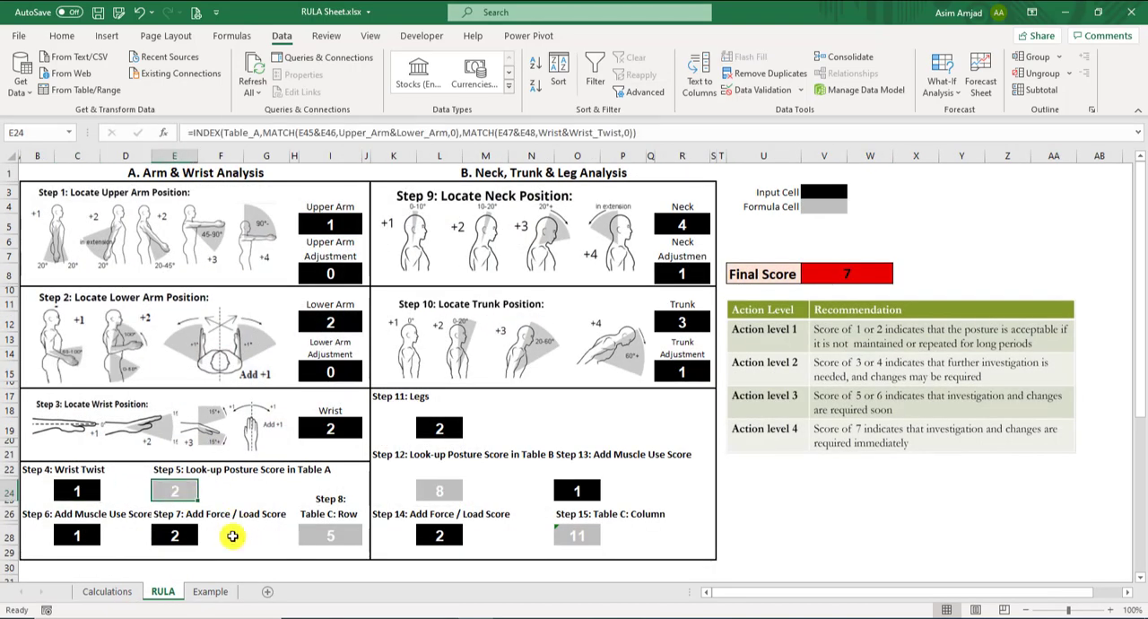
{"action": "left_click", "coordinate": [176, 536]}
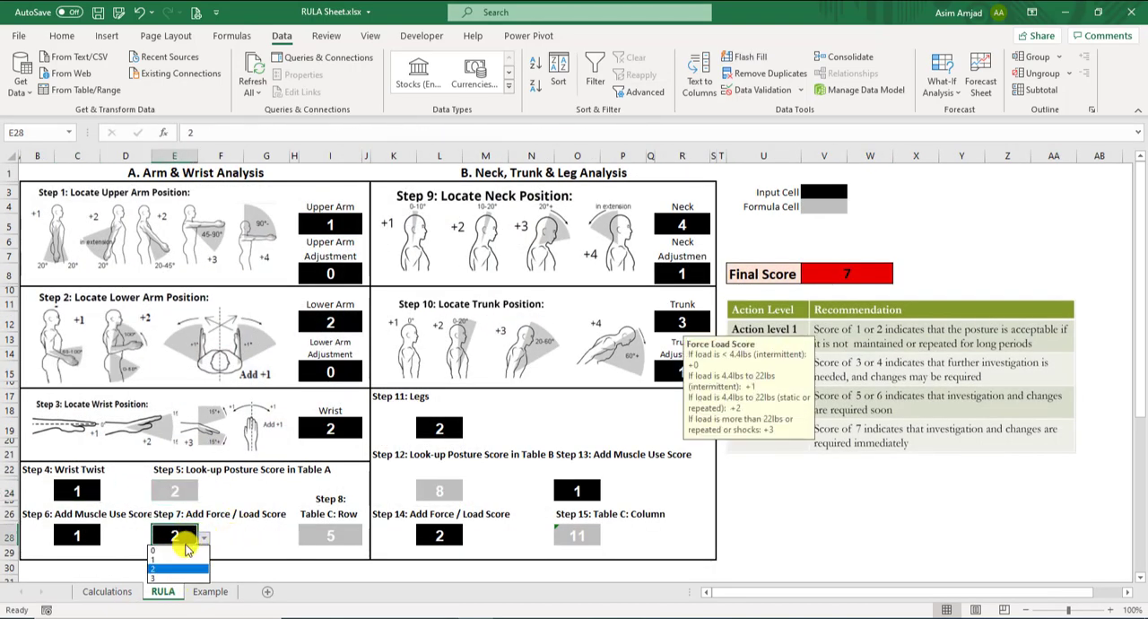
{"action": "type", "text": "0"}
{"action": "left_click", "coordinate": [76, 535]}
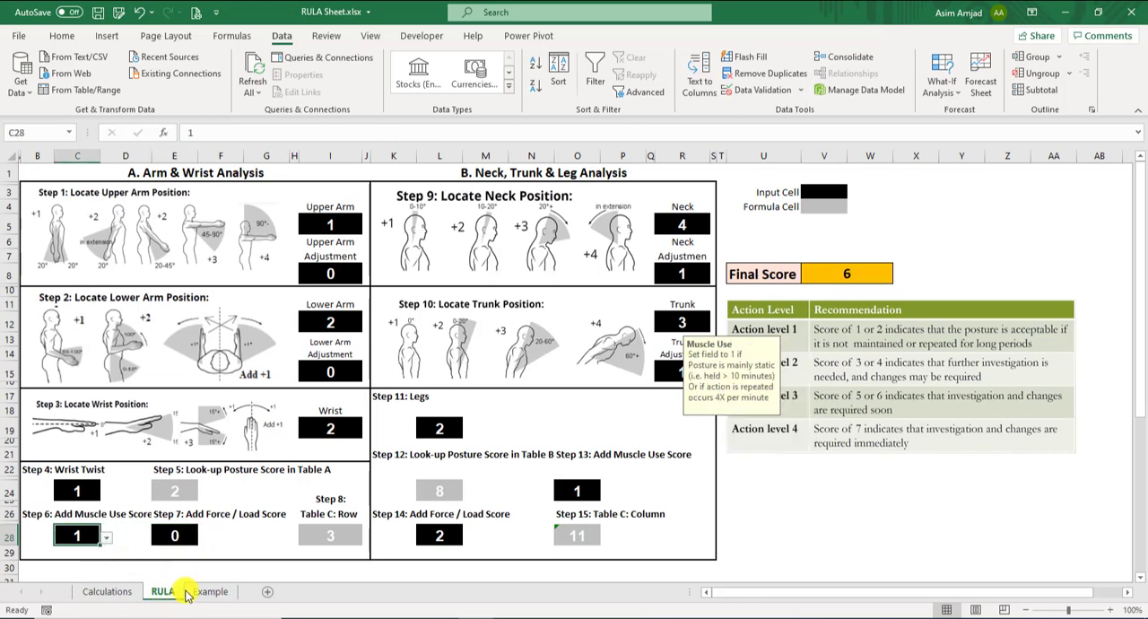
Compare the Step 8 Wrist & Arm score on the Example sheet with the Table C row score in I28
{"action": "left_click", "coordinate": [189, 593]}
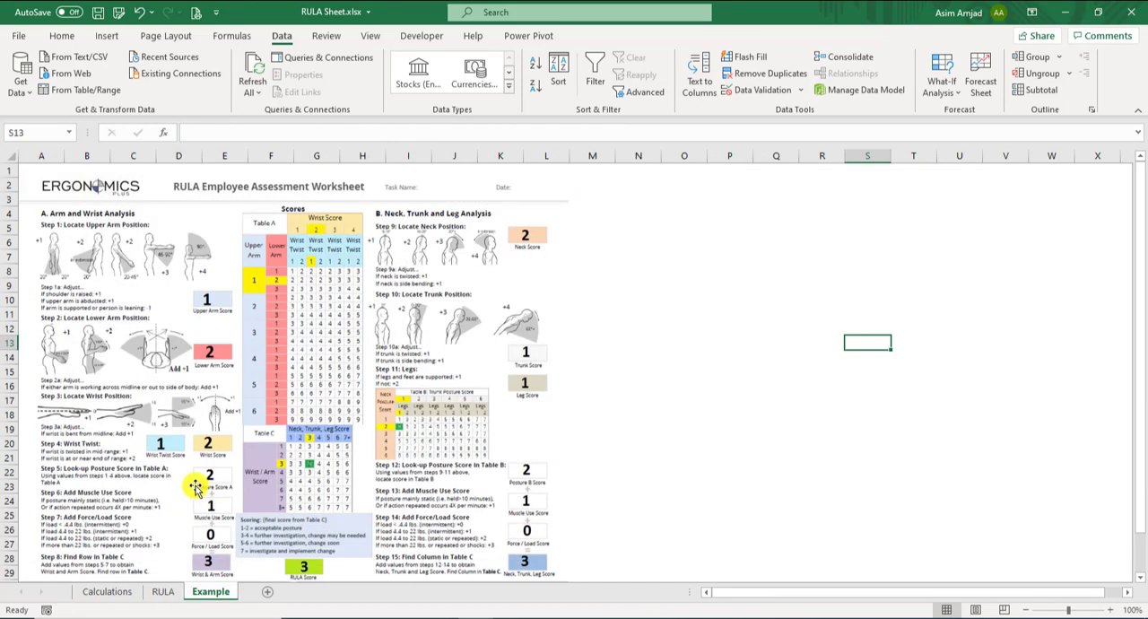
{"action": "scroll", "coordinate": [195, 487], "scroll_direction": "down", "scroll_amount": 2}
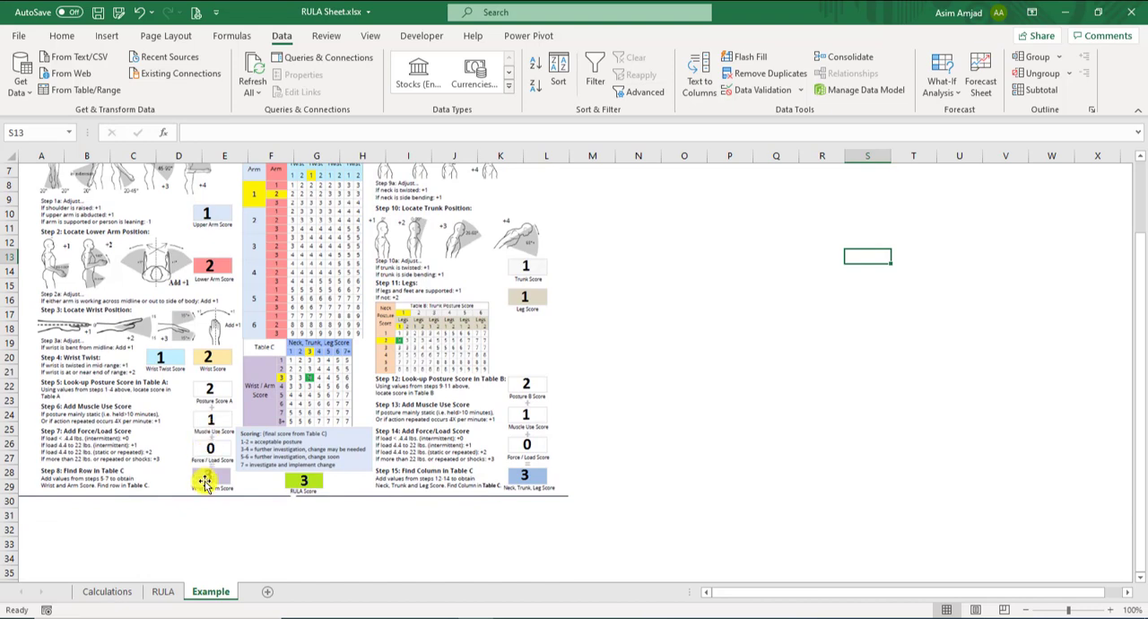
{"action": "left_click", "coordinate": [163, 592]}
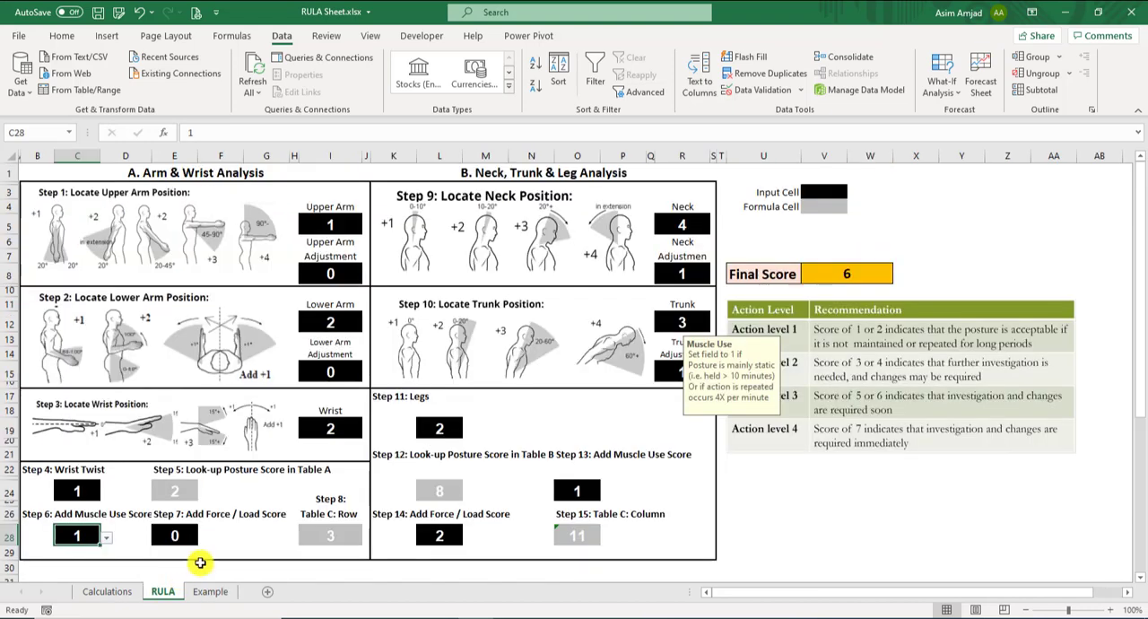
{"action": "left_click", "coordinate": [320, 534]}
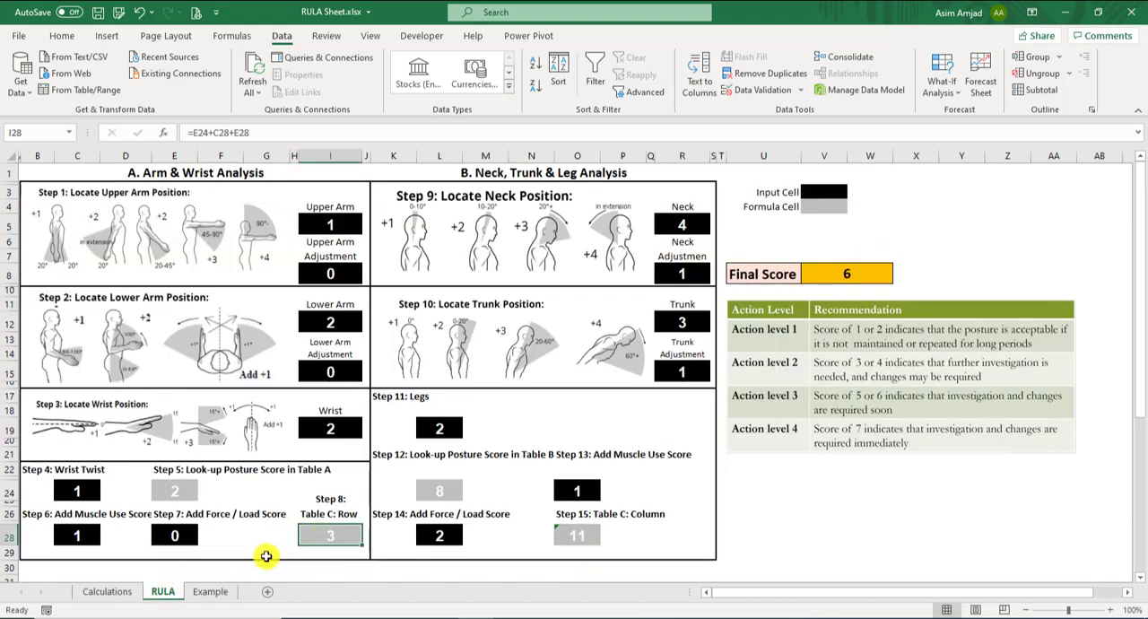
Check the neck score on the Example sheet and set the Neck score in Step 9 to 2
{"action": "left_click", "coordinate": [210, 592]}
{"action": "scroll", "coordinate": [471, 381], "scroll_direction": "up", "scroll_amount": 2}
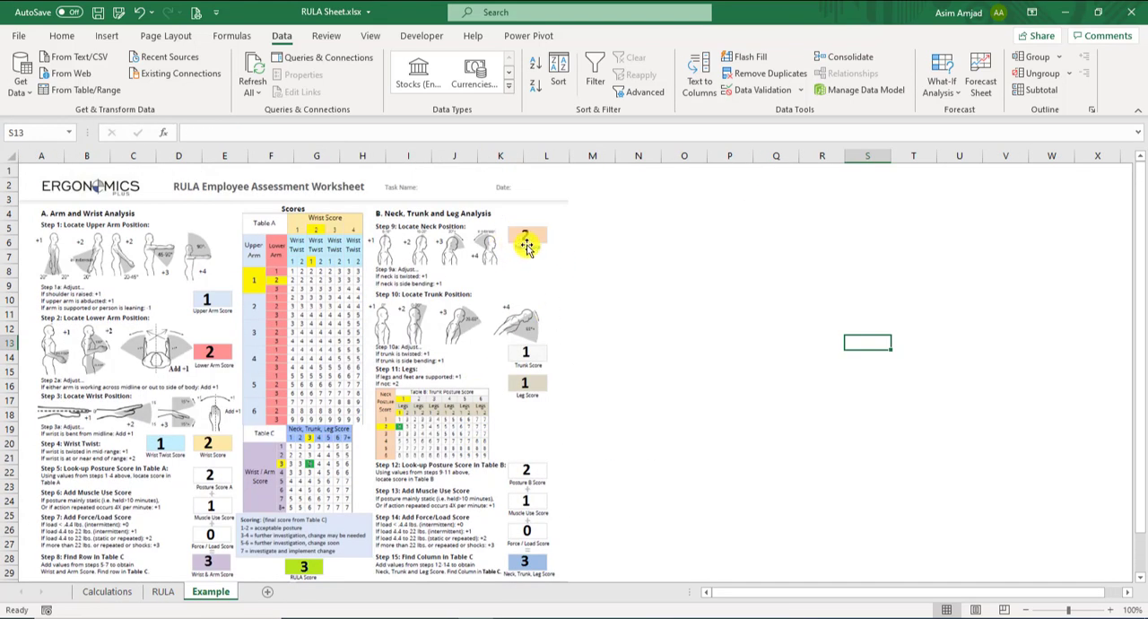
{"action": "left_click", "coordinate": [162, 592]}
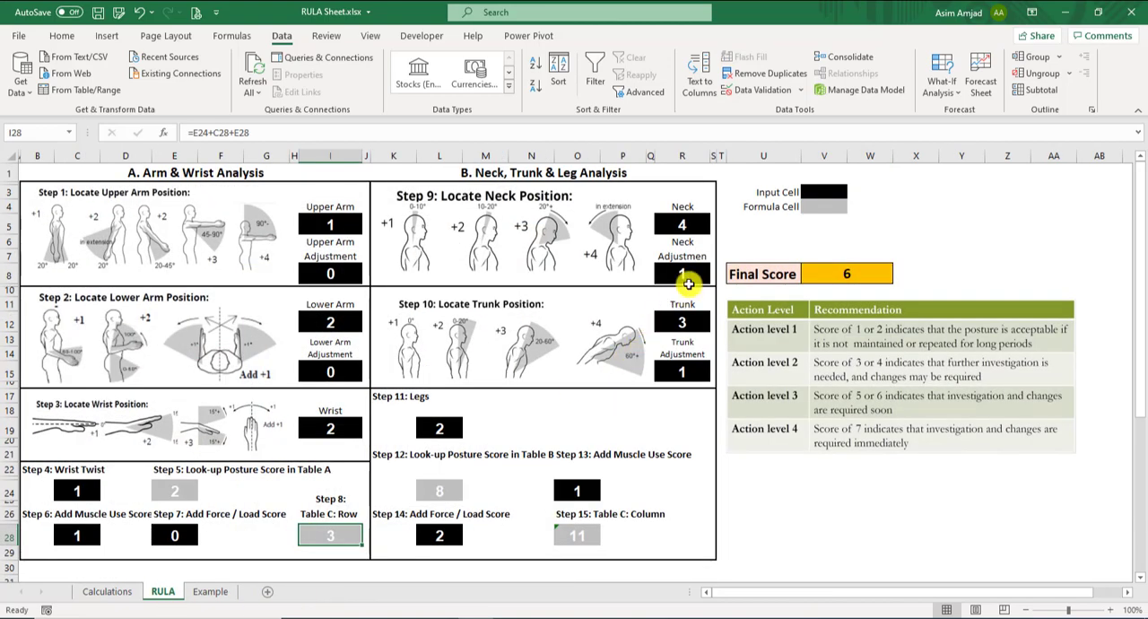
{"action": "left_click", "coordinate": [704, 226]}
{"action": "left_click", "coordinate": [715, 227]}
{"action": "left_click", "coordinate": [700, 252]}
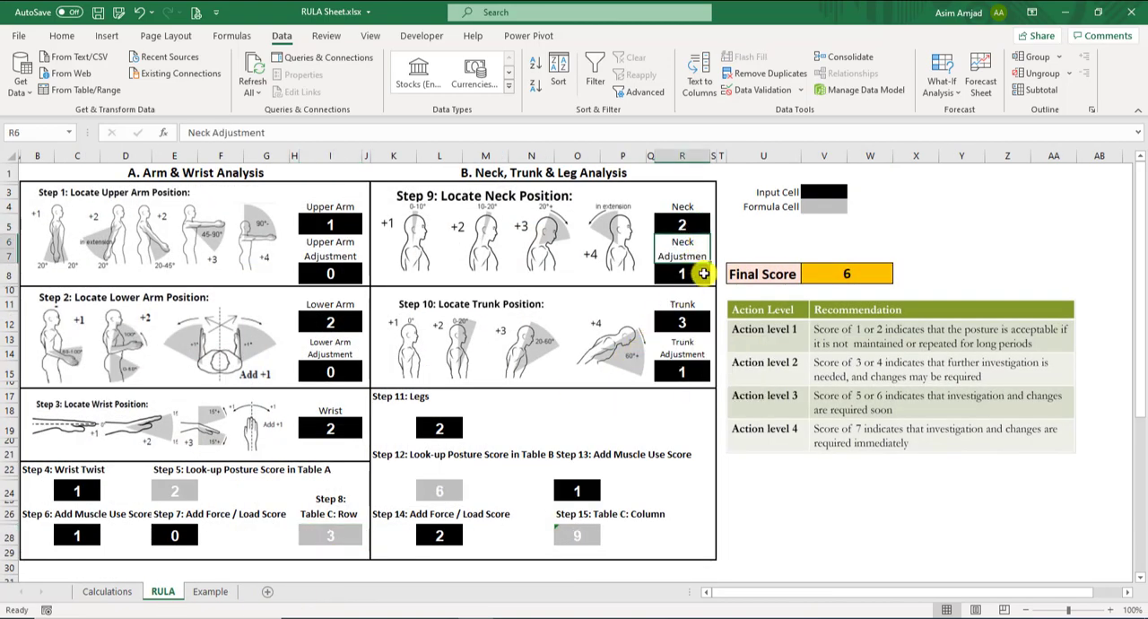
Set the Neck Adjustment in Step 9 to 0
{"action": "left_click", "coordinate": [707, 278]}
{"action": "left_click", "coordinate": [715, 278]}
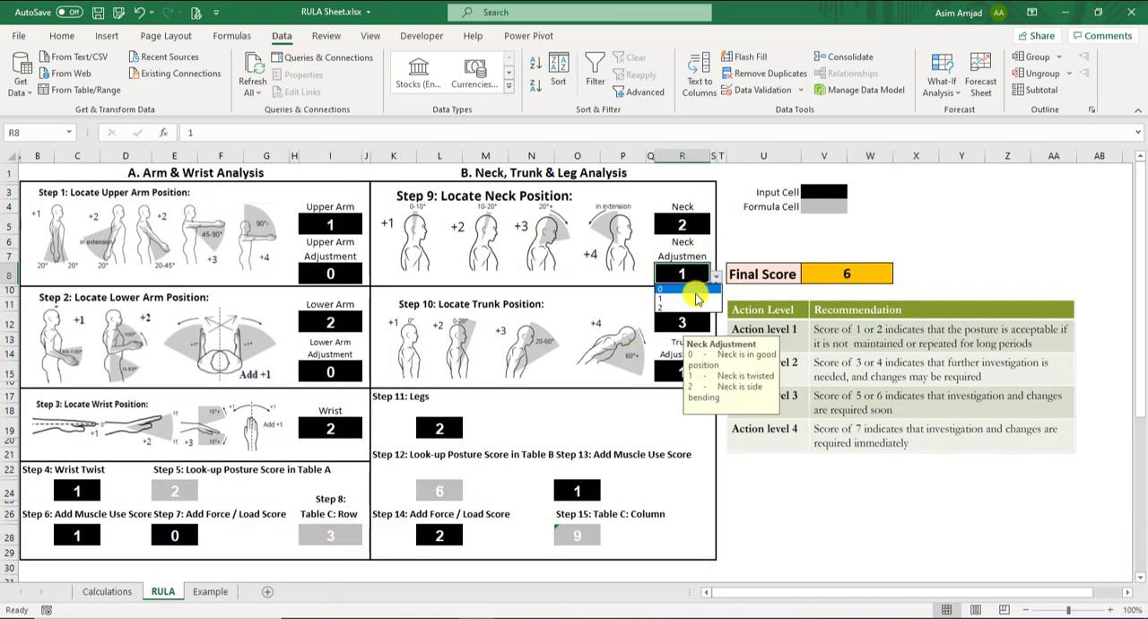
{"action": "left_click", "coordinate": [687, 299]}
In Step 10, set the Trunk score to 1 and the Trunk Adjustment to 0
{"action": "left_click", "coordinate": [677, 319]}
{"action": "left_click", "coordinate": [703, 320]}
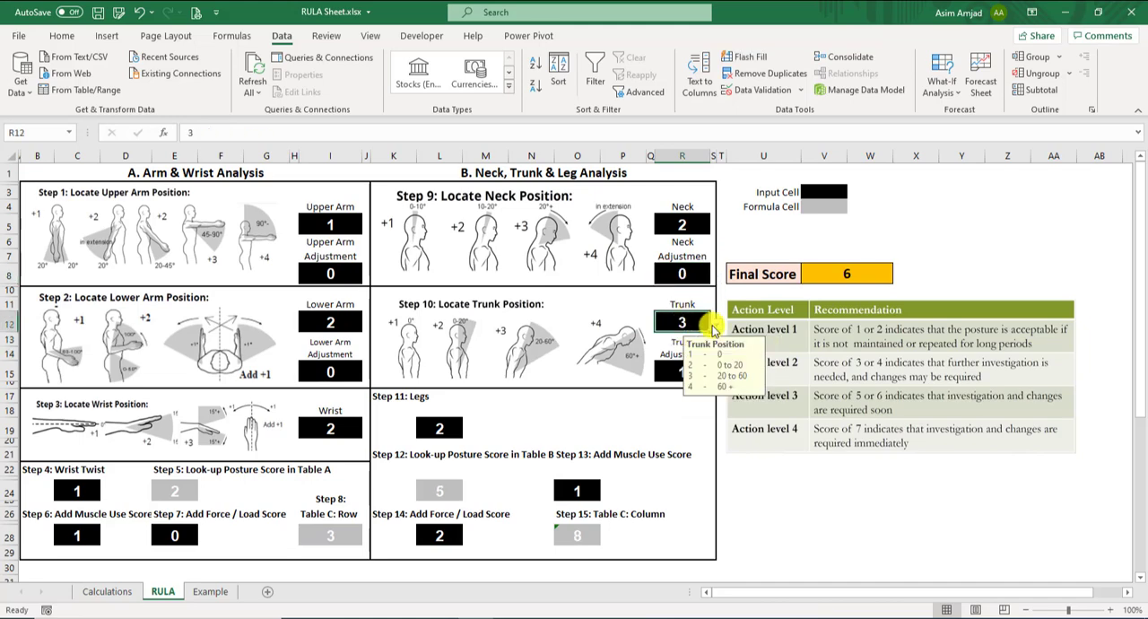
{"action": "left_click", "coordinate": [715, 323]}
{"action": "left_click", "coordinate": [691, 337]}
{"action": "left_click", "coordinate": [675, 370]}
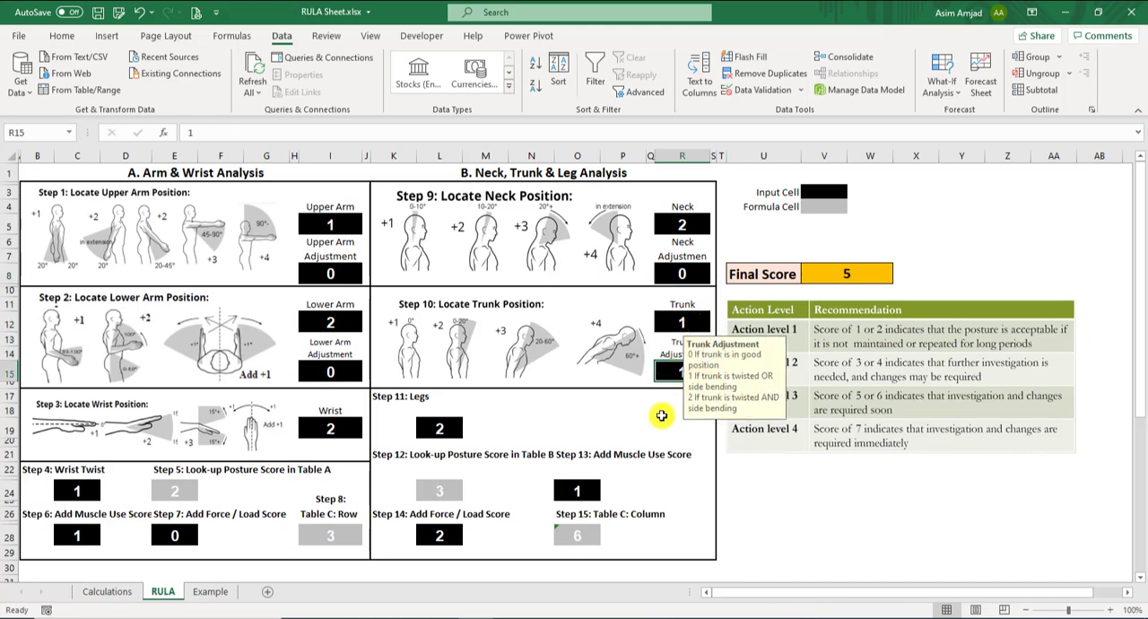
{"action": "scroll", "coordinate": [662, 415], "scroll_direction": "down", "scroll_amount": 2}
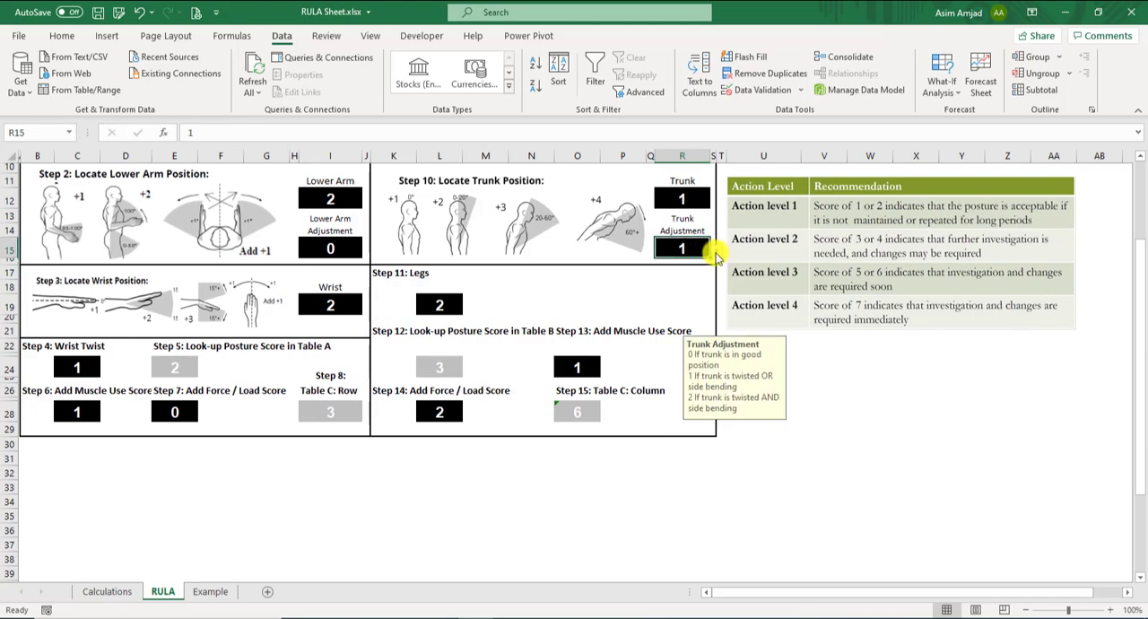
{"action": "left_click", "coordinate": [717, 258]}
{"action": "left_click", "coordinate": [687, 270]}
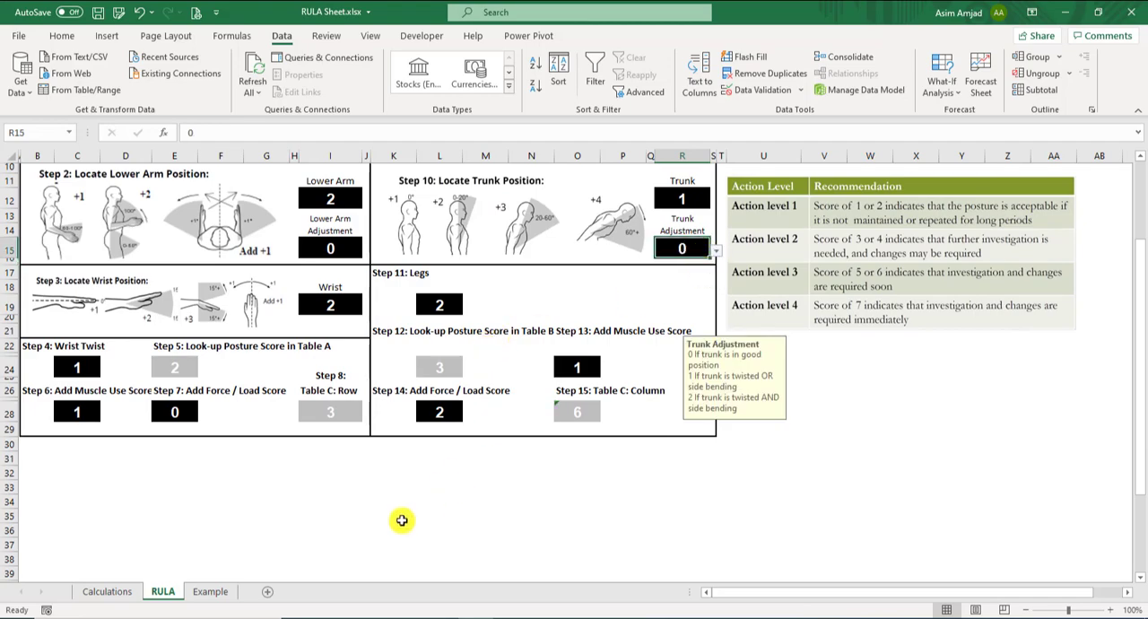
Compare the Step 12 posture score on the Example sheet with the Table B look-up in L24 of the RULA sheet
{"action": "left_click", "coordinate": [205, 592]}
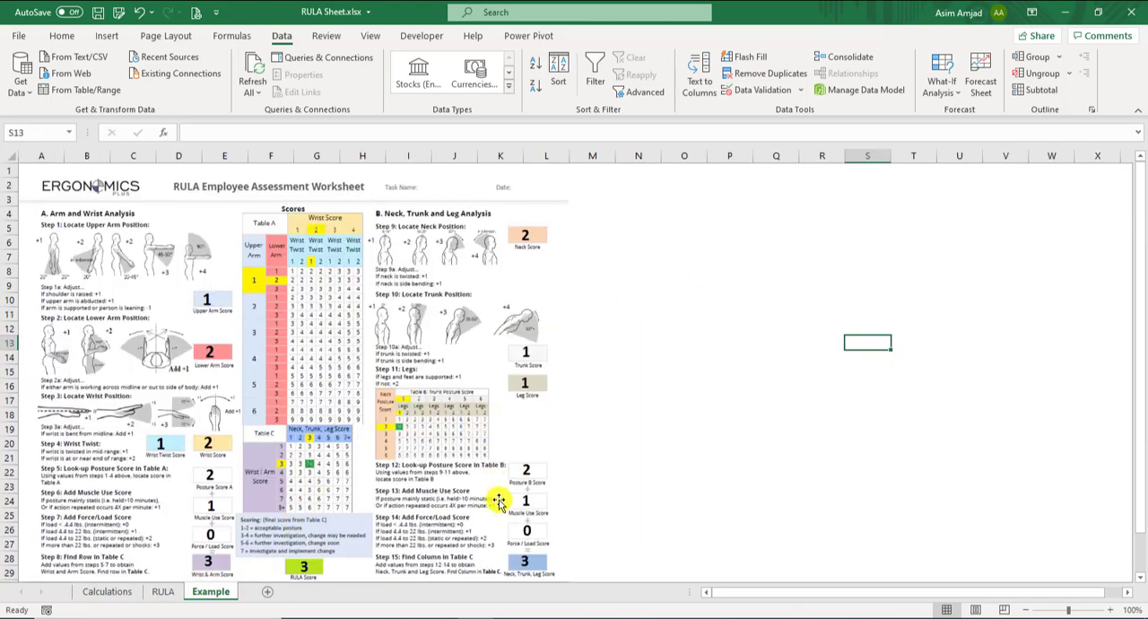
{"action": "scroll", "coordinate": [493, 482], "scroll_direction": "down", "scroll_amount": 1}
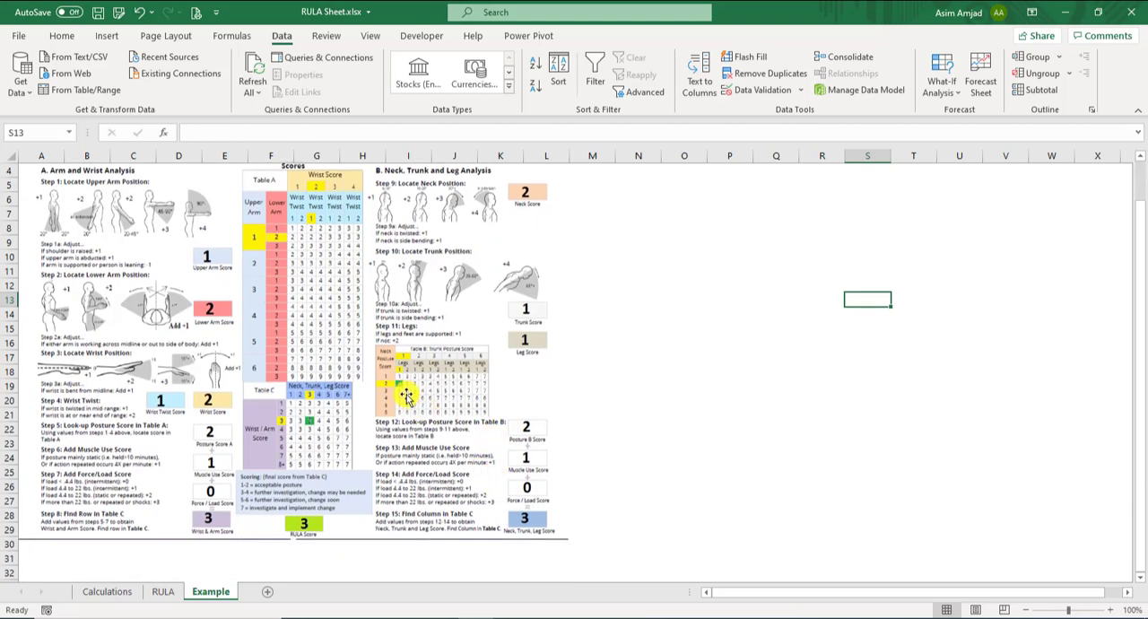
{"action": "left_click", "coordinate": [162, 594]}
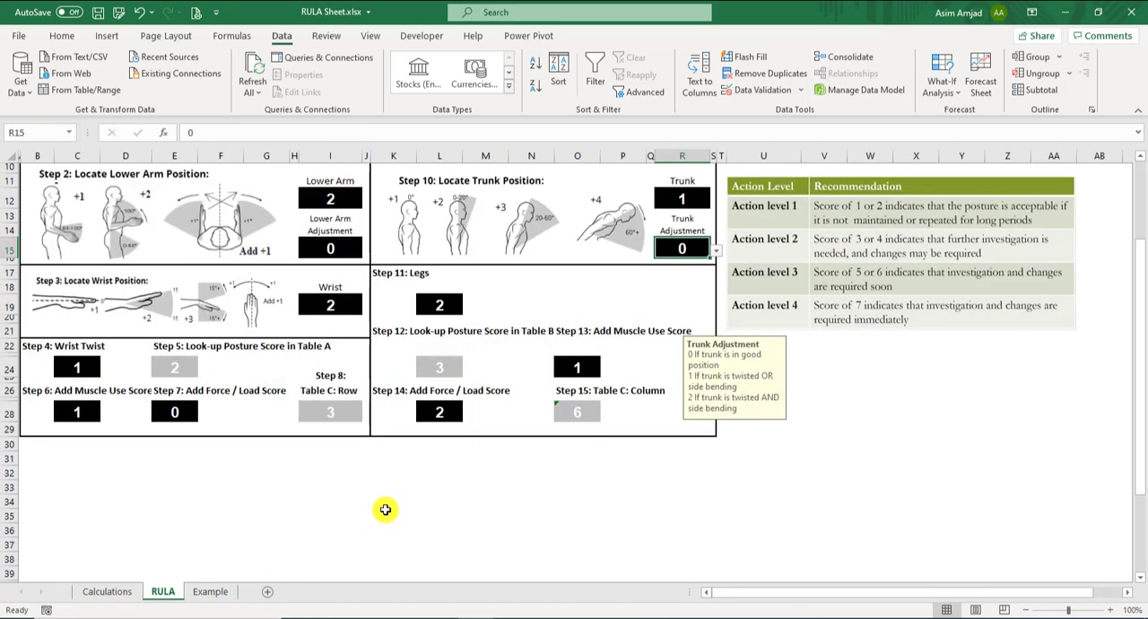
{"action": "left_click", "coordinate": [440, 368]}
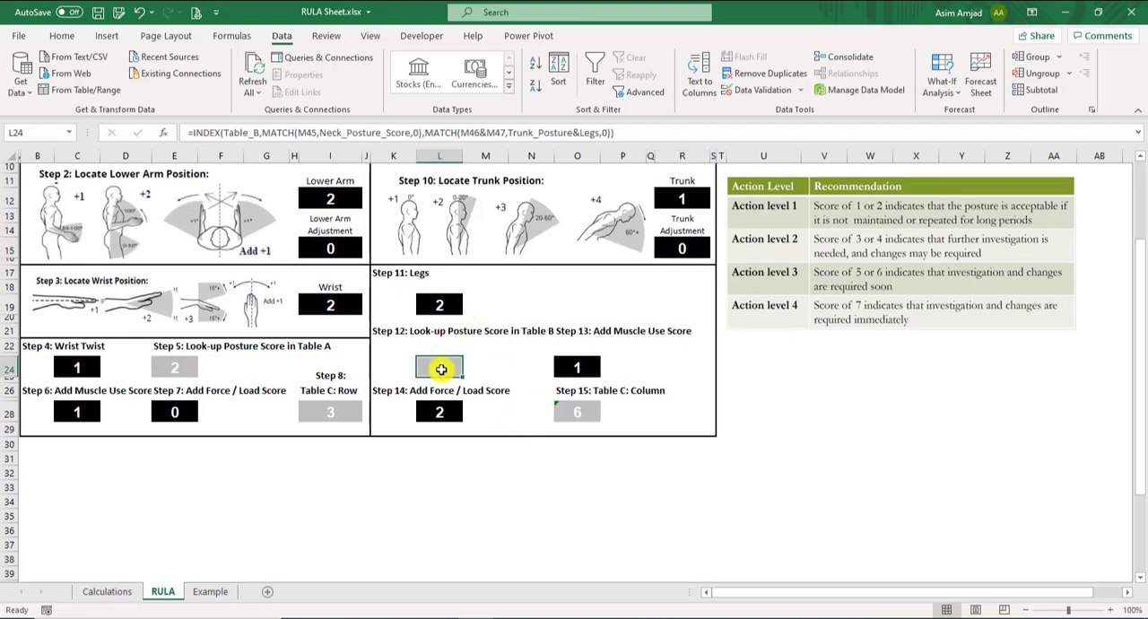
Check the Step 13 Muscle Use score against the Example sheet and set the Step 14 Force / Load Score to 0
{"action": "left_click", "coordinate": [570, 366]}
{"action": "left_click", "coordinate": [210, 593]}
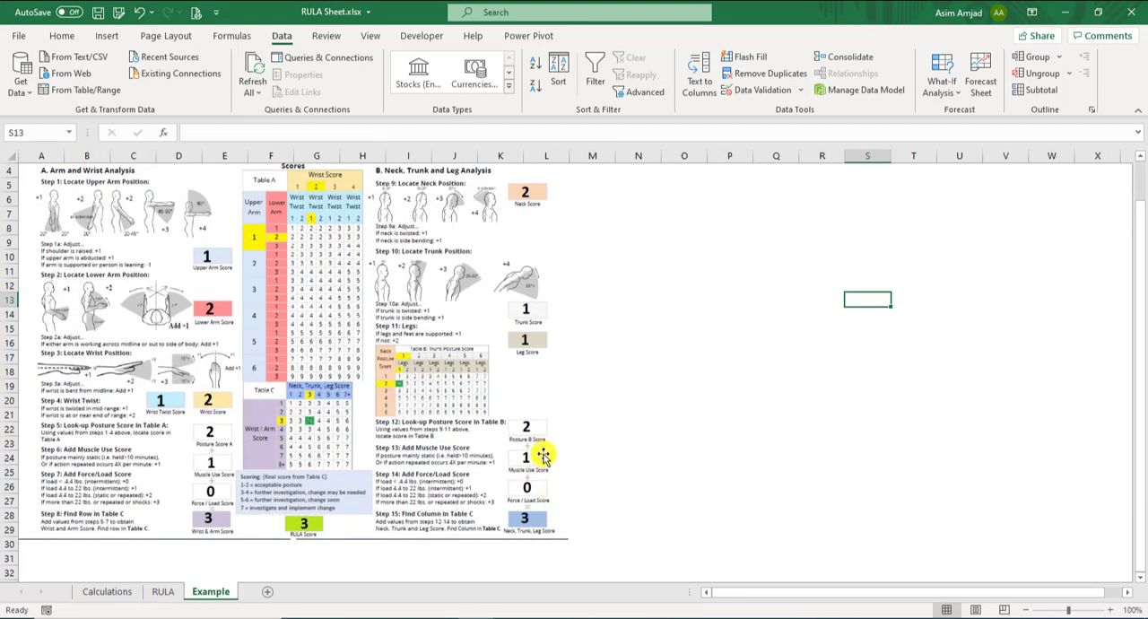
{"action": "left_click", "coordinate": [132, 591]}
{"action": "left_click", "coordinate": [180, 595]}
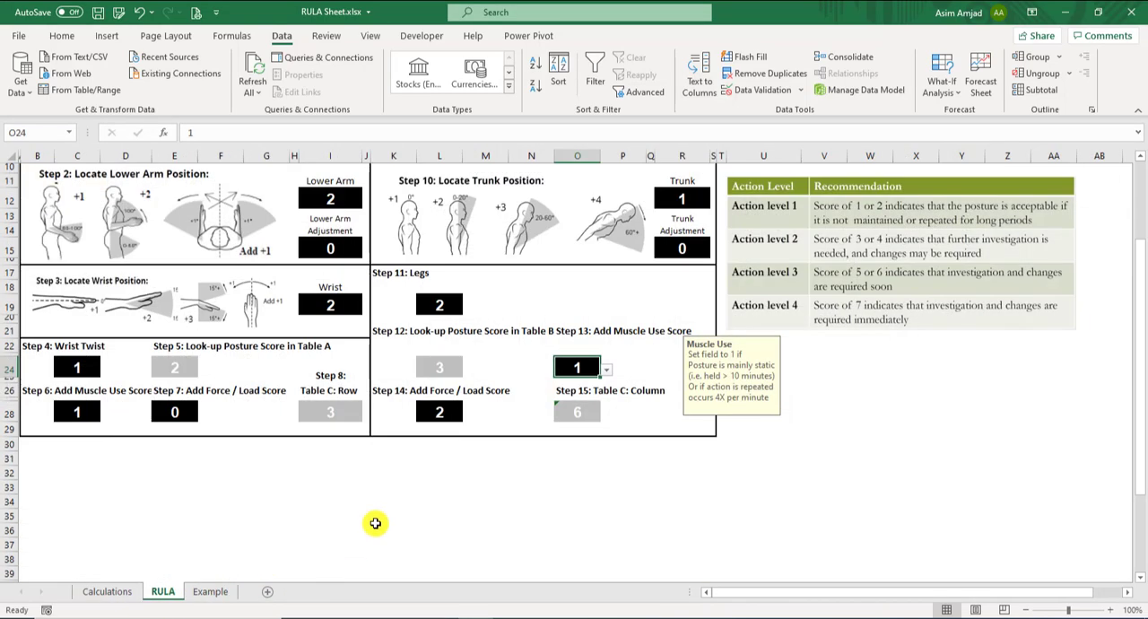
{"action": "left_click", "coordinate": [457, 414]}
{"action": "left_click", "coordinate": [468, 414]}
{"action": "left_click", "coordinate": [441, 427]}
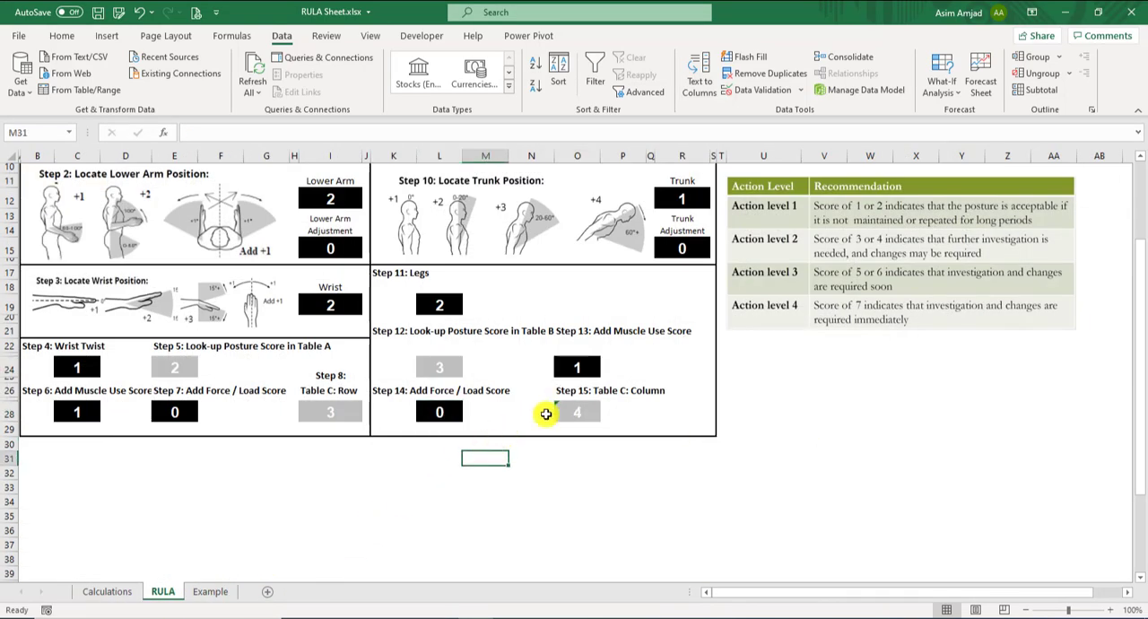
Check the Step 15 column score in O28 against the Example sheet and set the Legs score in Step 11 to 1
{"action": "left_click", "coordinate": [574, 411]}
{"action": "left_click", "coordinate": [220, 598]}
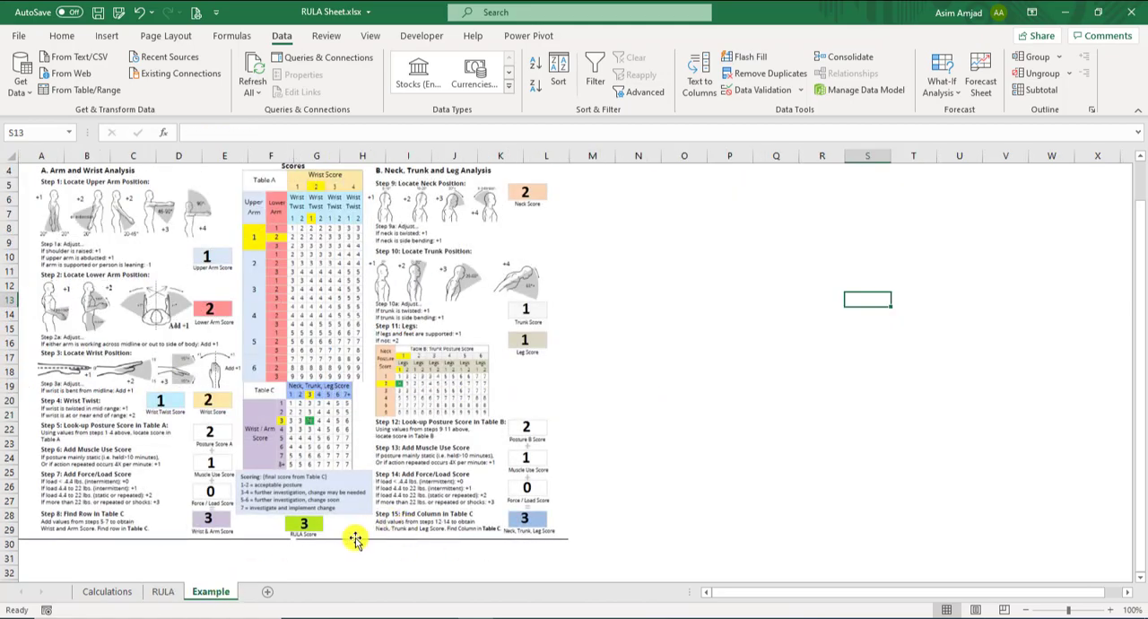
{"action": "left_click", "coordinate": [221, 592]}
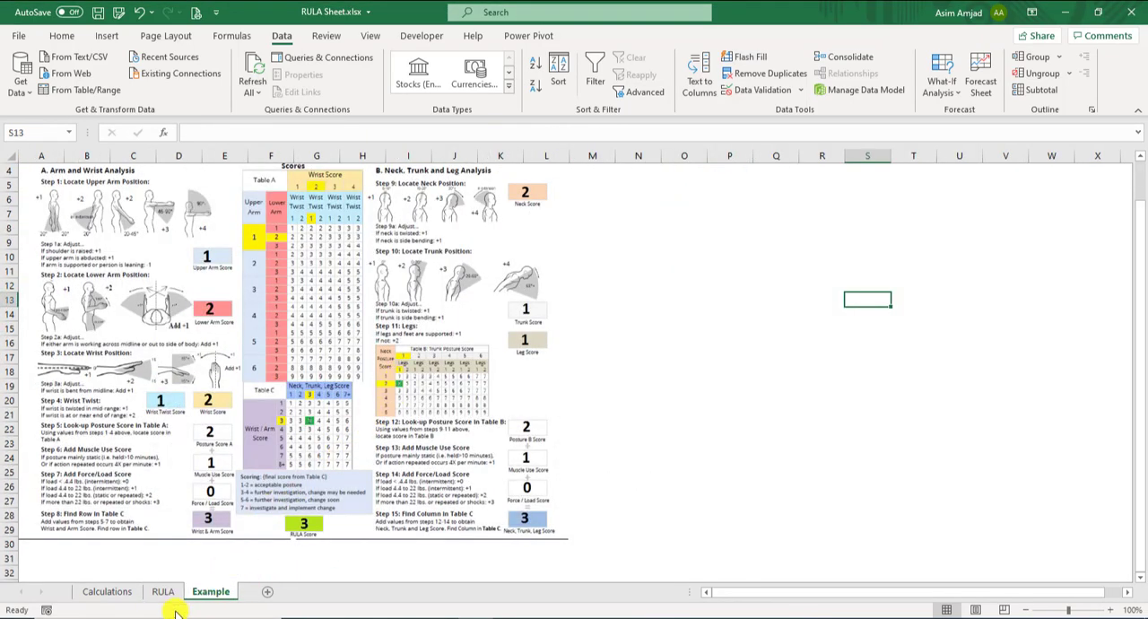
{"action": "left_click", "coordinate": [162, 592]}
{"action": "left_click", "coordinate": [438, 395]}
{"action": "left_click", "coordinate": [468, 394]}
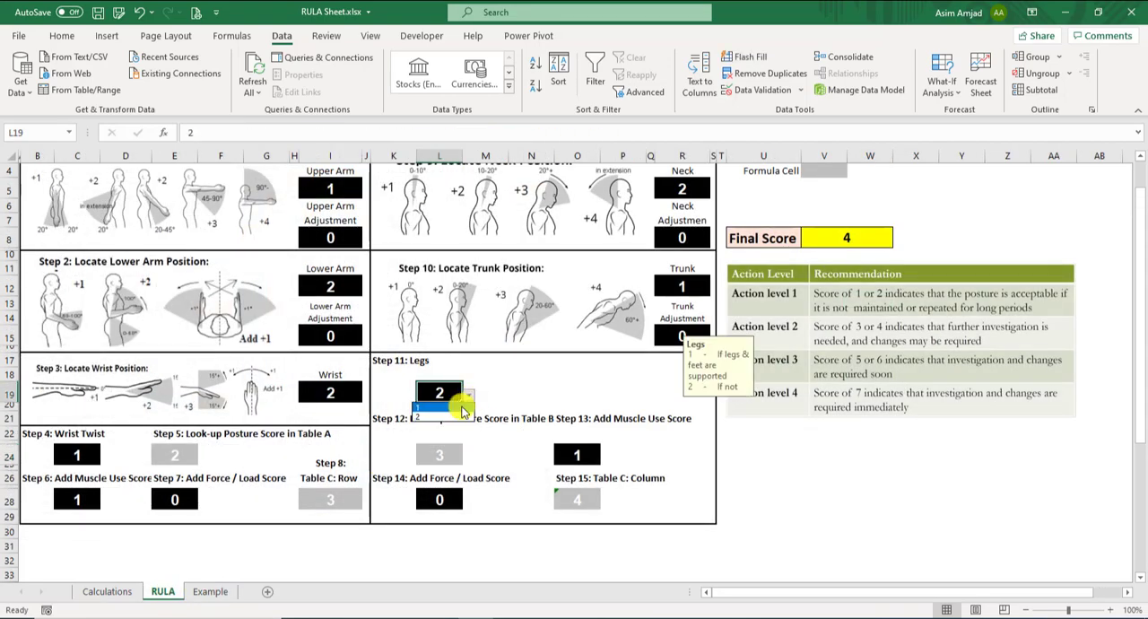
{"action": "left_click", "coordinate": [464, 409]}
Review the Step 15 column score in O28 and locate row 3, column 3 of Table C on the Calculations sheet
{"action": "left_click", "coordinate": [581, 501]}
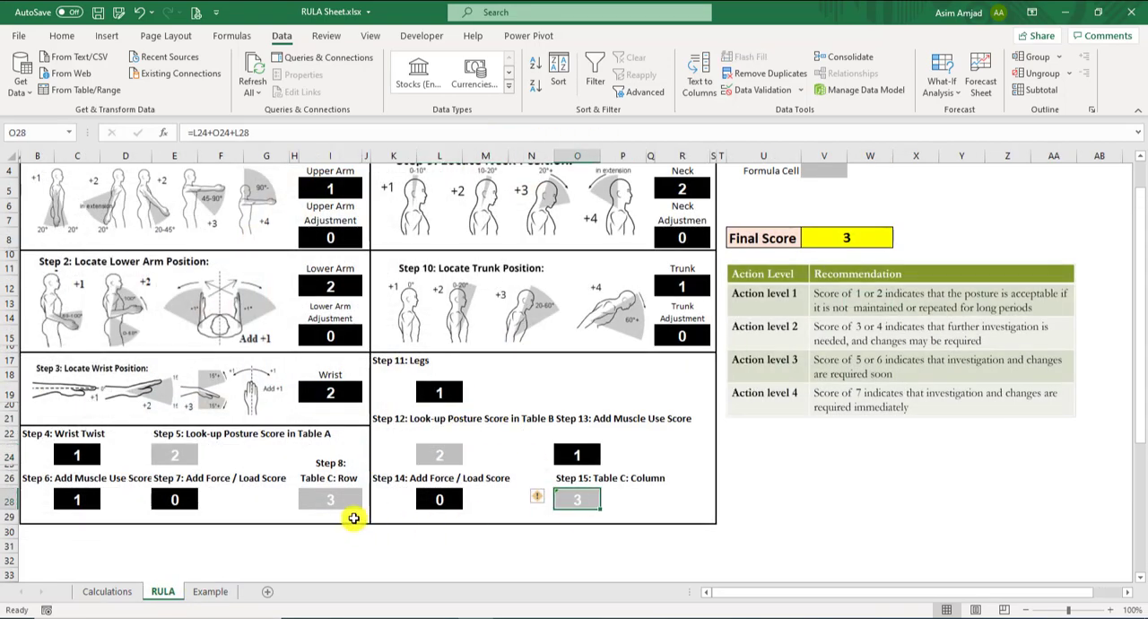
{"action": "scroll", "coordinate": [355, 519], "scroll_direction": "up", "scroll_amount": 1}
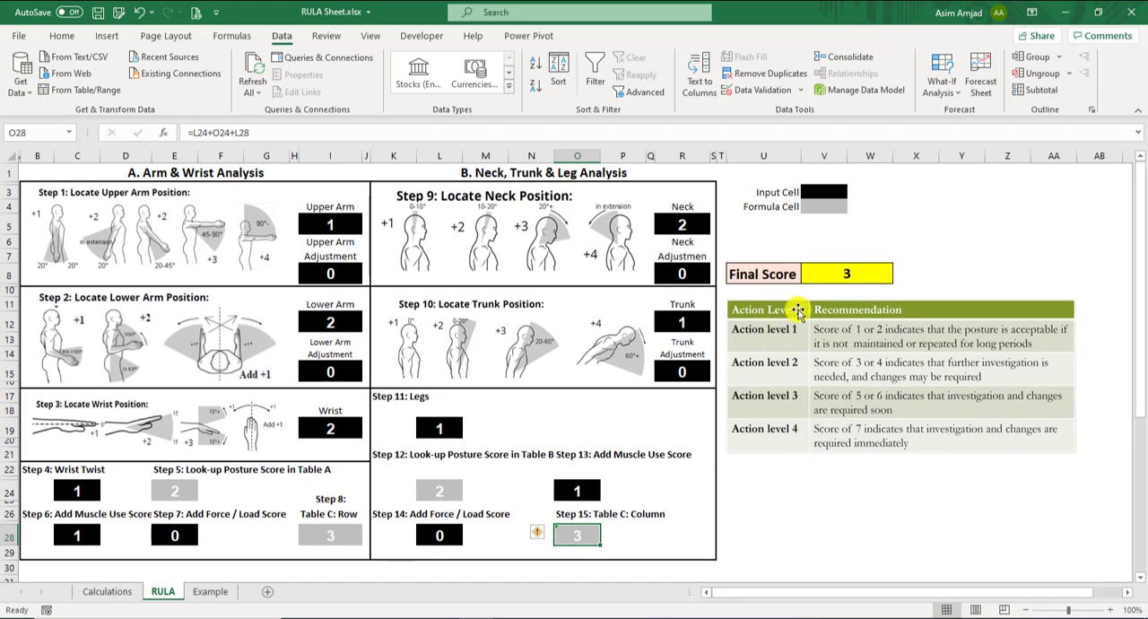
{"action": "left_click", "coordinate": [107, 592]}
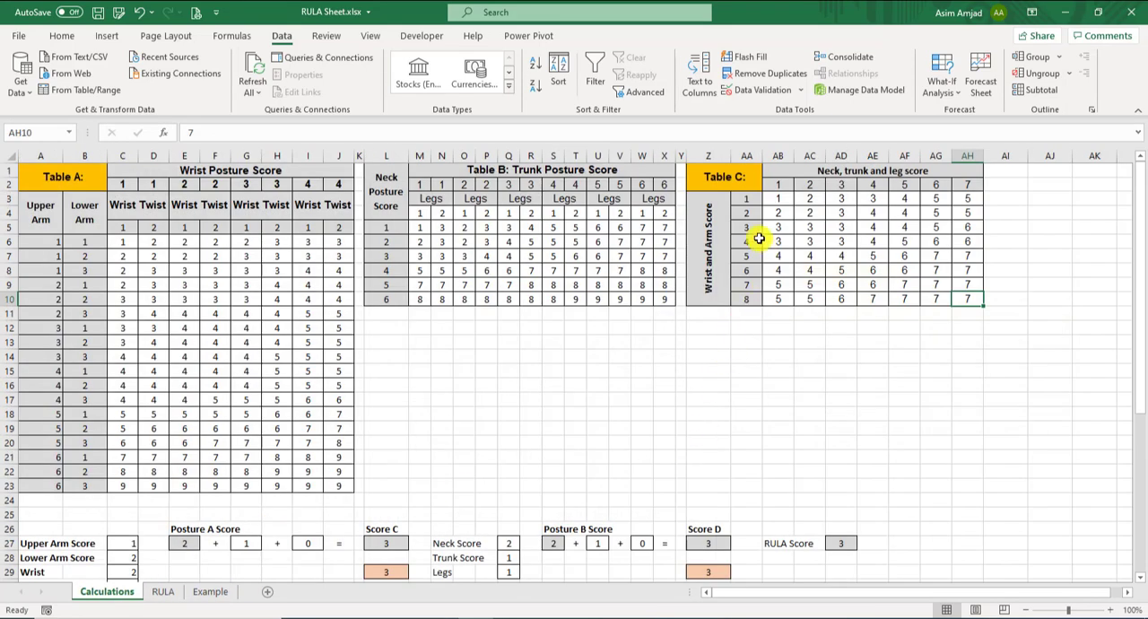
{"action": "left_click", "coordinate": [761, 226]}
{"action": "left_click", "coordinate": [840, 225], "text": "ctrl"}
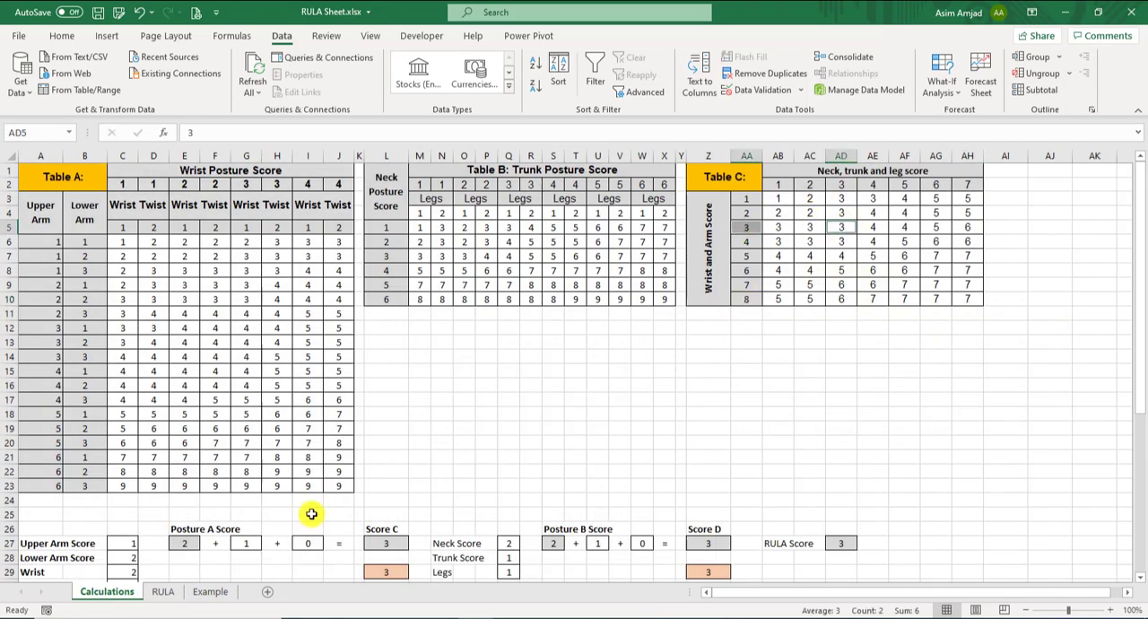
Compare the RULA Score on the Example sheet with the Final Score in V8 of the RULA sheet
{"action": "left_click", "coordinate": [169, 592]}
{"action": "left_click", "coordinate": [216, 593]}
{"action": "left_click", "coordinate": [287, 534]}
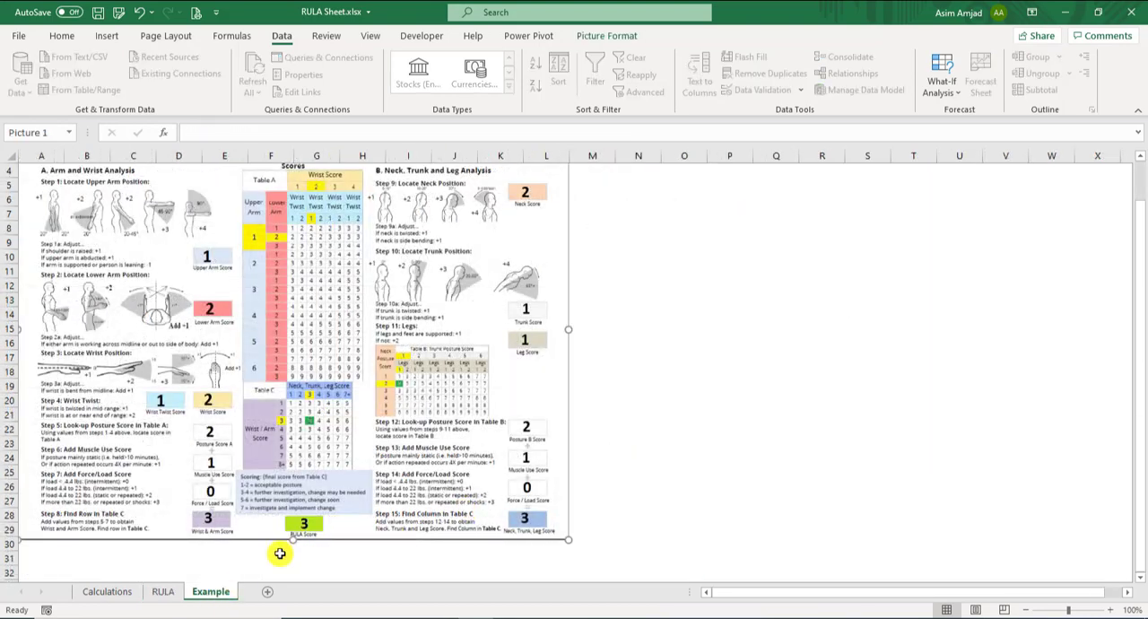
{"action": "left_click", "coordinate": [169, 593]}
{"action": "left_click", "coordinate": [867, 274]}
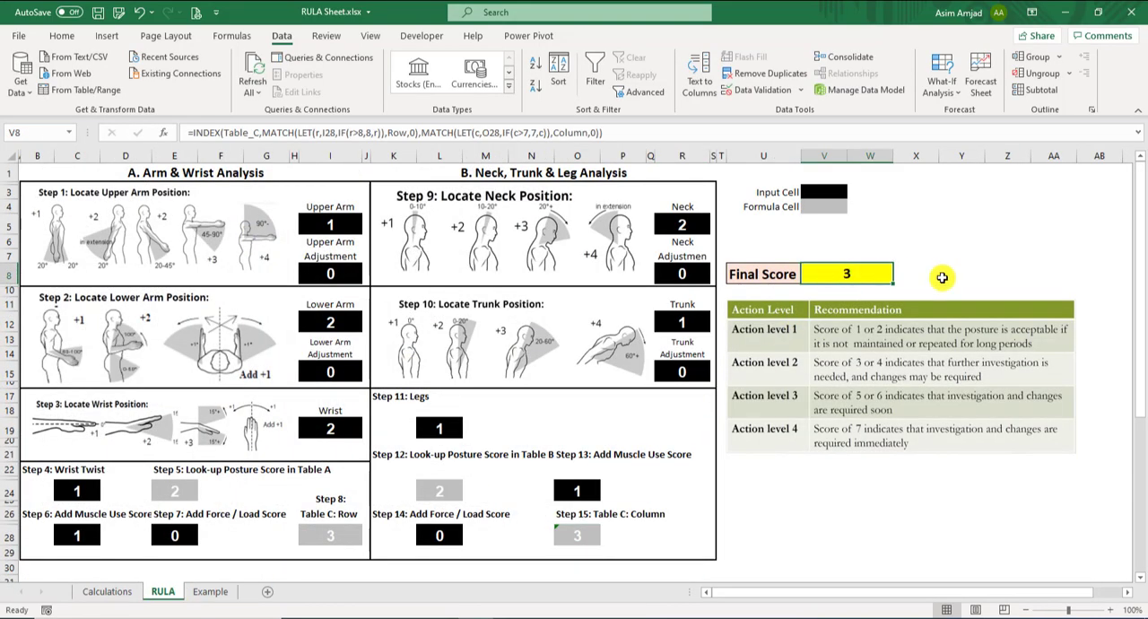
{"action": "left_click", "coordinate": [943, 277]}
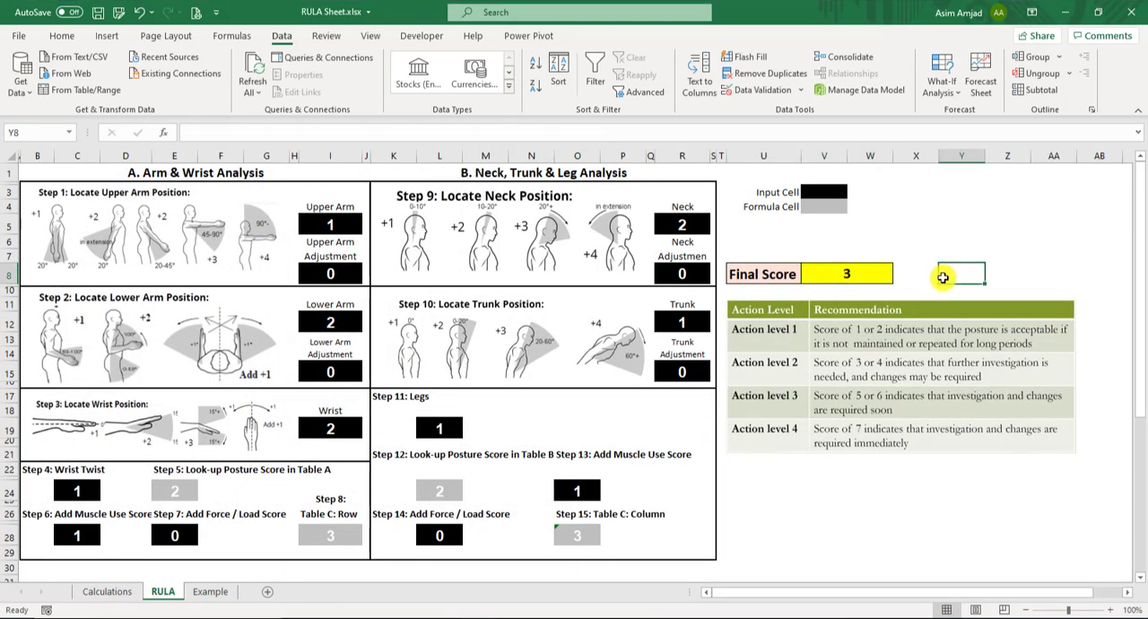